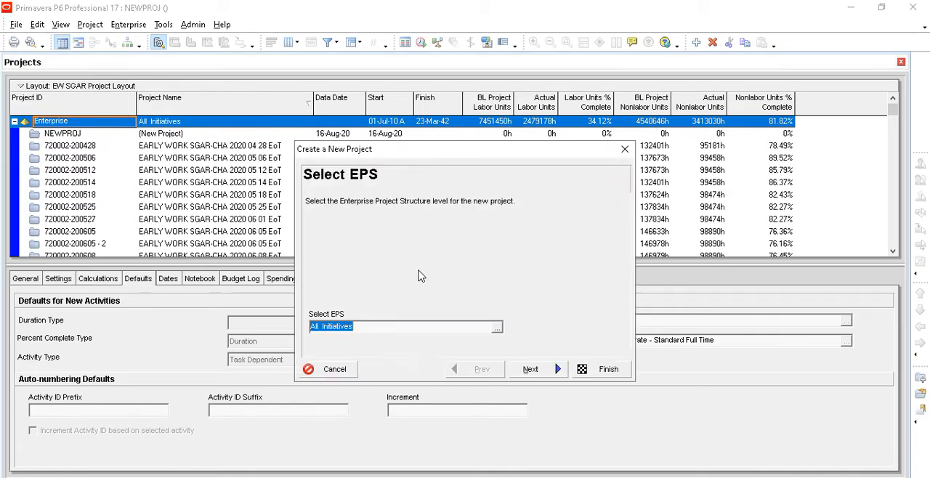
# - Place the new project under the Sample (Prototype) EPS level and continue to the project naming
pyautogui.click(497, 328)
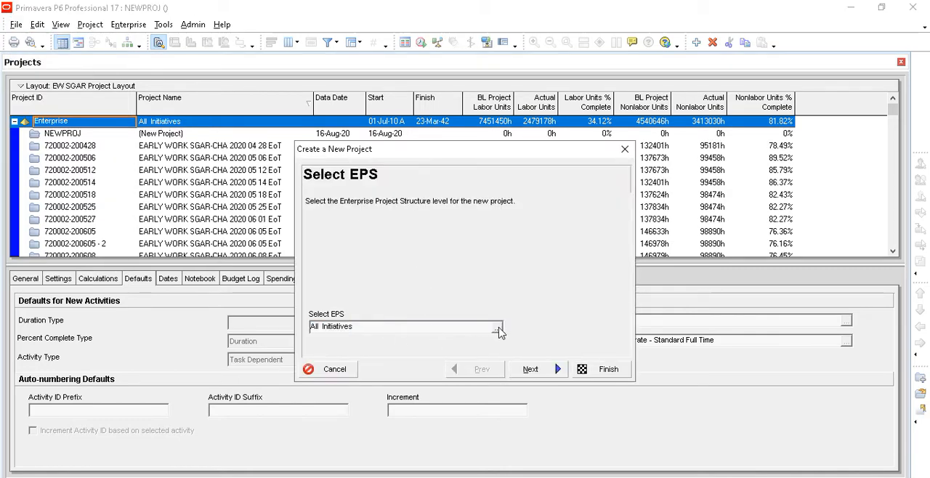
pyautogui.click(471, 314)
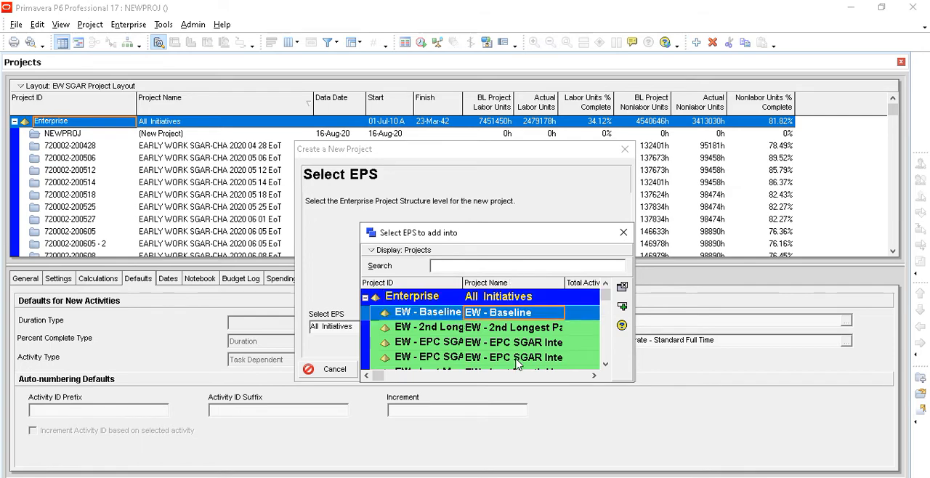
pyautogui.scroll(-1, 516, 339)
pyautogui.scroll(-5, 517, 339)
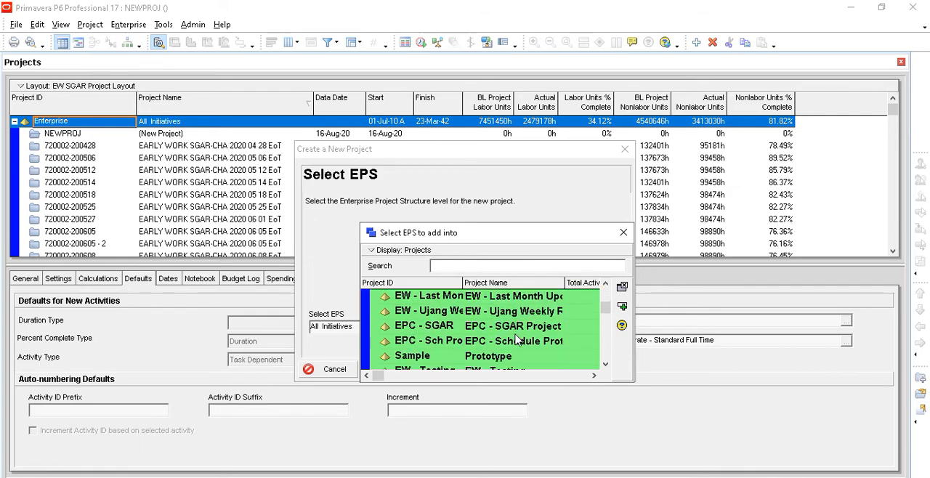
pyautogui.click(504, 357)
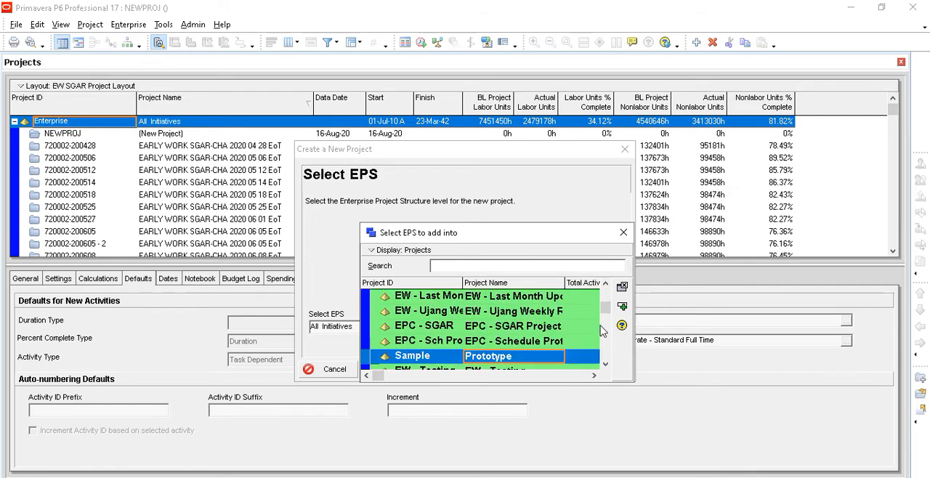
pyautogui.click(622, 308)
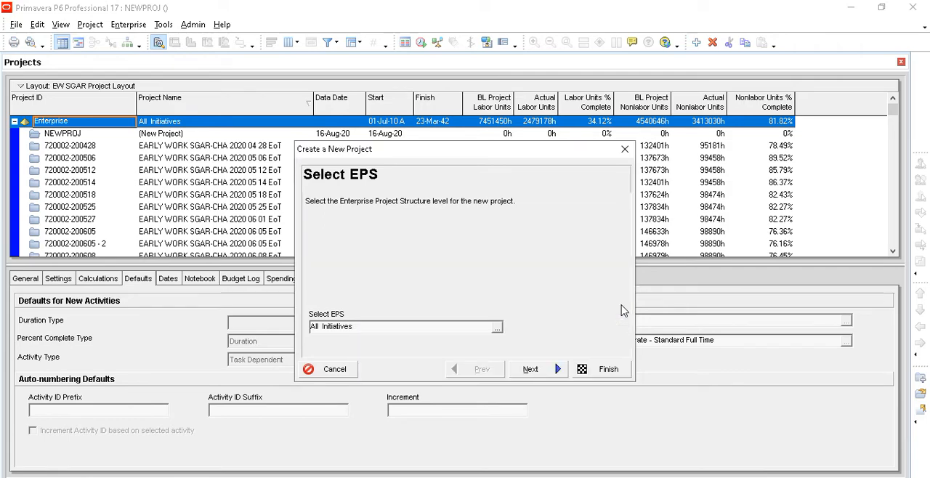
pyautogui.click(531, 369)
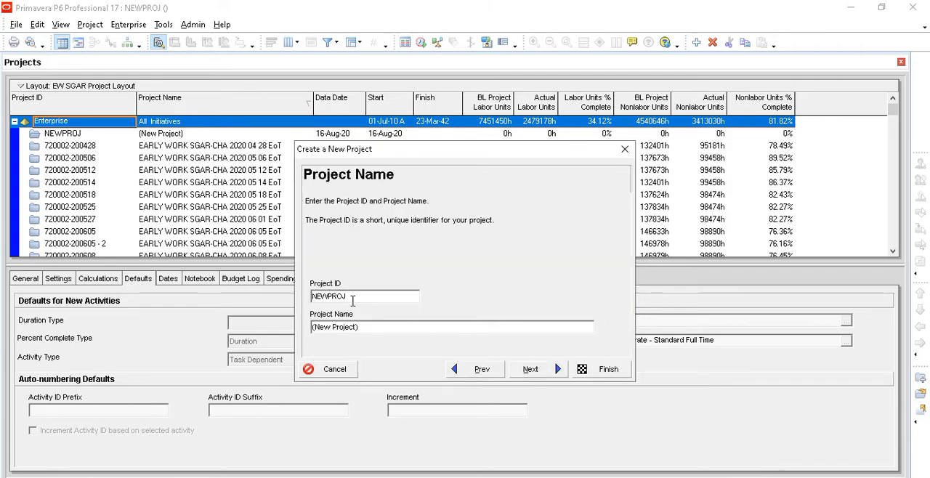
# - Set the project ID to AT and the project name to Activity Type, accepting the 16-Aug-20 planned start
pyautogui.moveTo(353, 297); pyautogui.dragTo(313, 296)
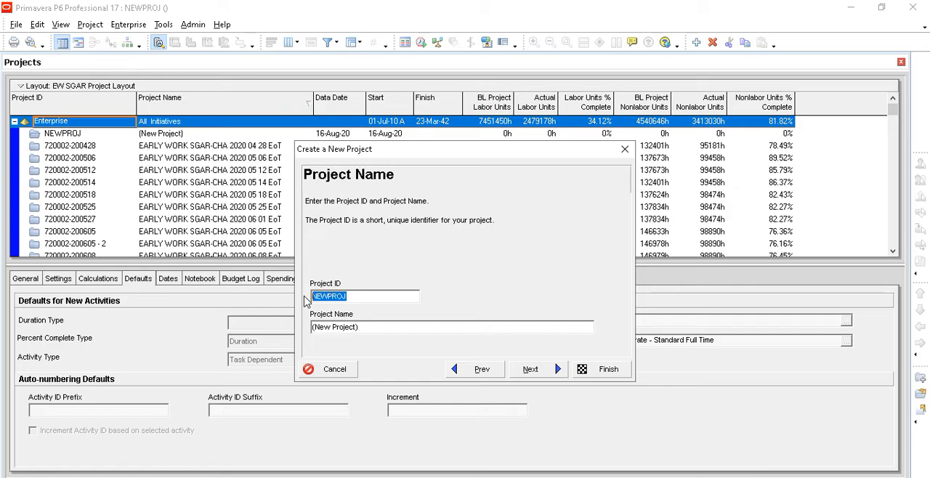
pyautogui.write('AT')
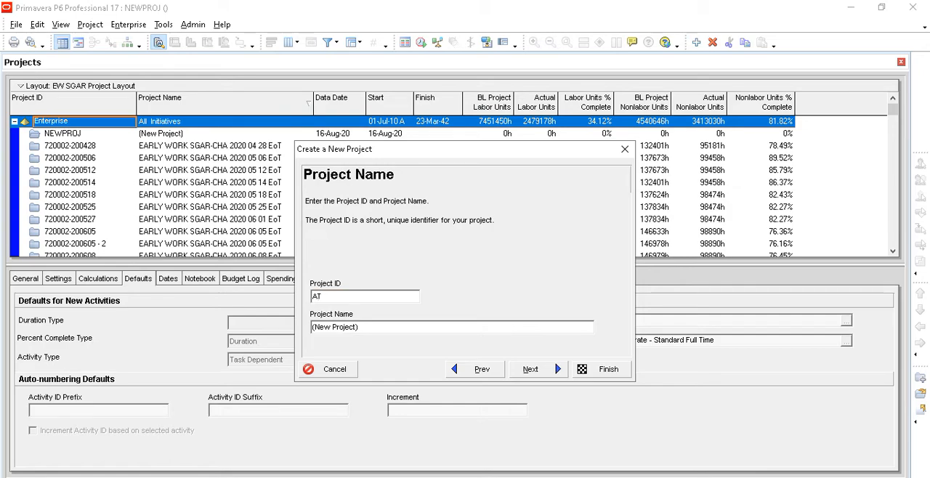
pyautogui.moveTo(383, 326); pyautogui.dragTo(298, 332)
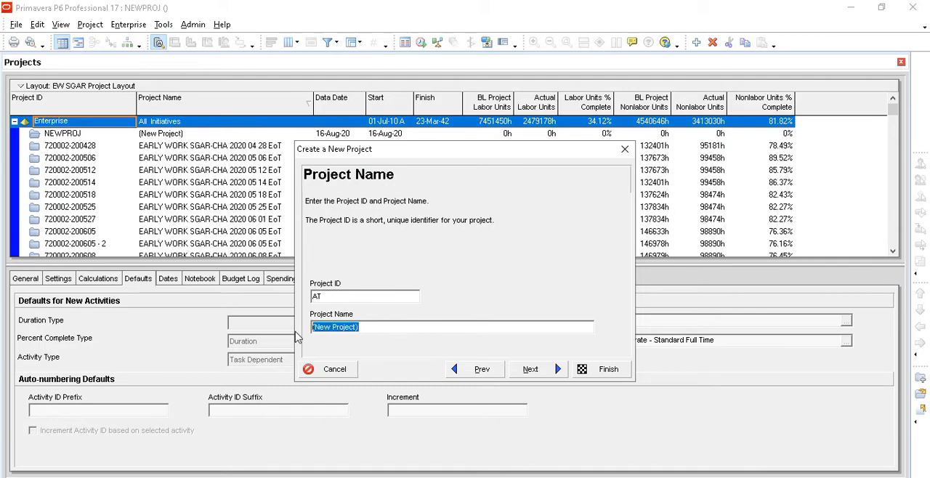
pyautogui.write('Act')
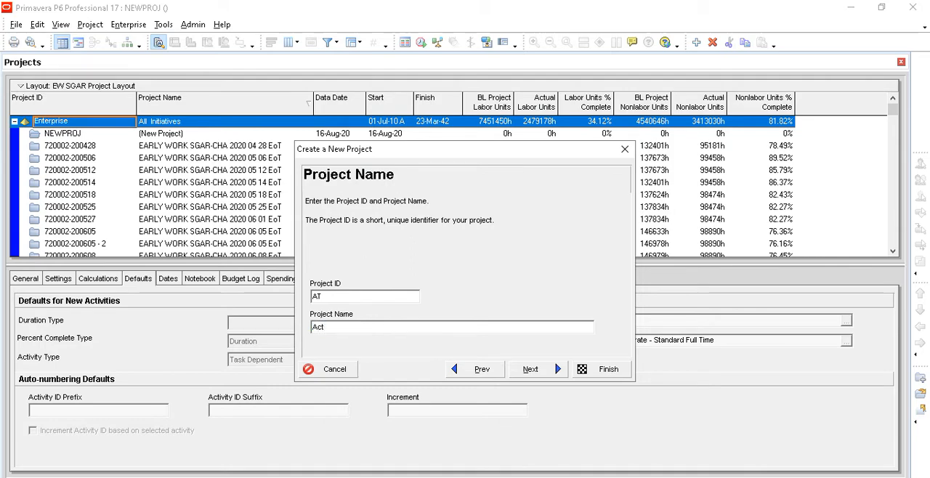
pyautogui.write('ivity Type')
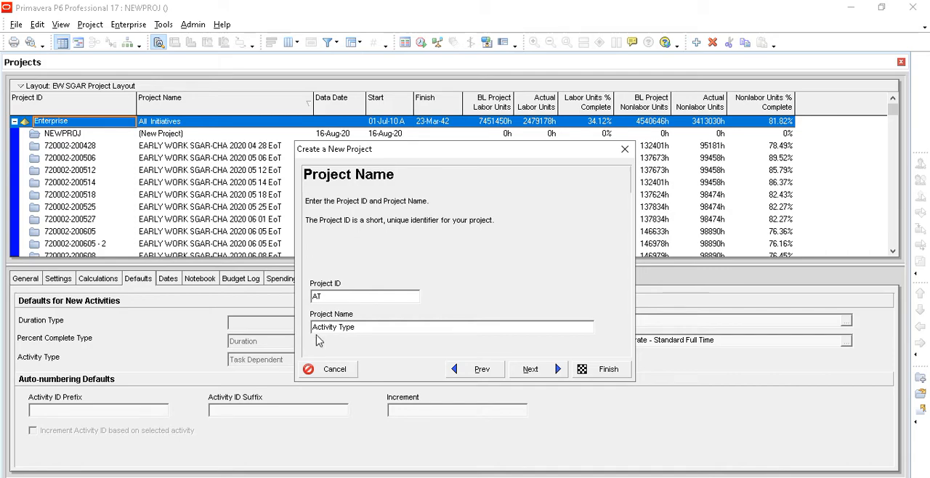
pyautogui.click(531, 369)
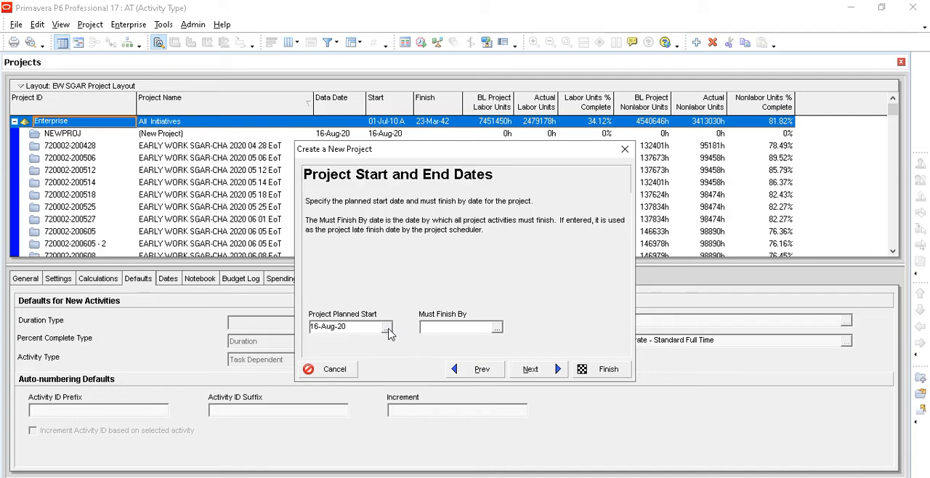
pyautogui.click(523, 372)
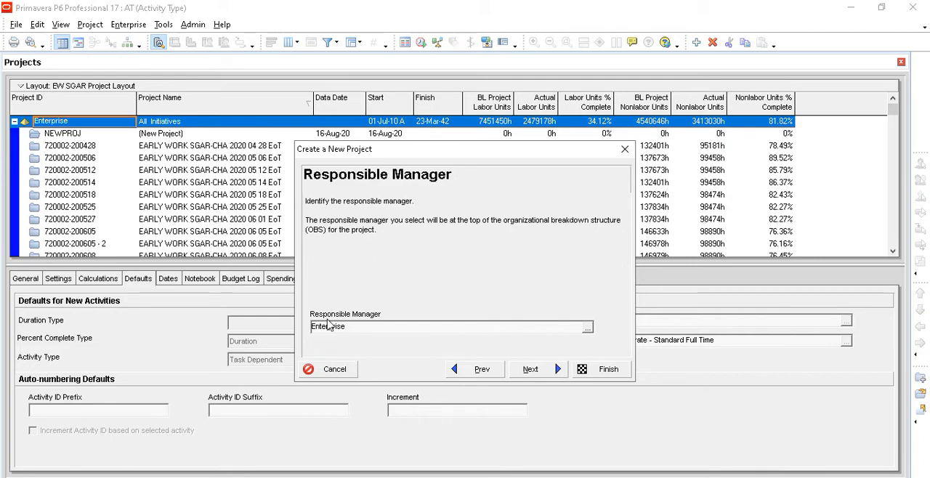
# - Filter the responsible managers by All OBS Elements and assign Pro Man to the project
pyautogui.click(587, 328)
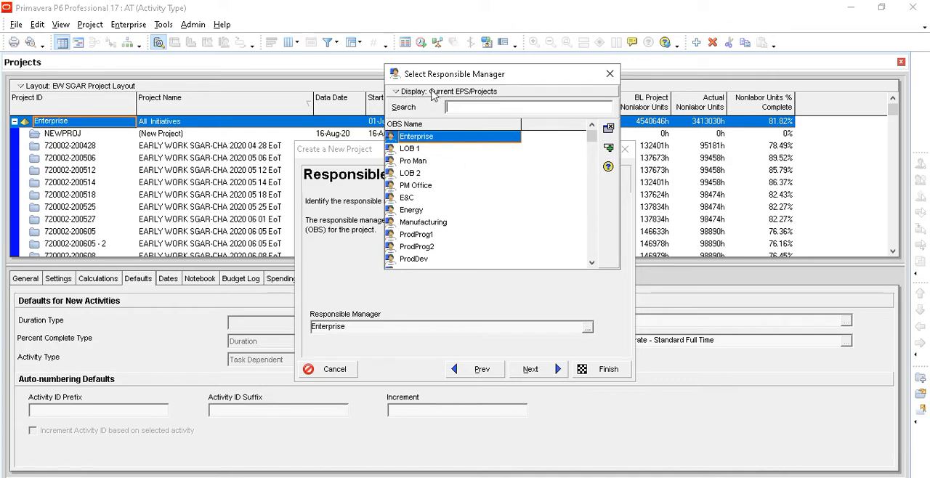
pyautogui.click(394, 92)
pyautogui.moveTo(508, 141)
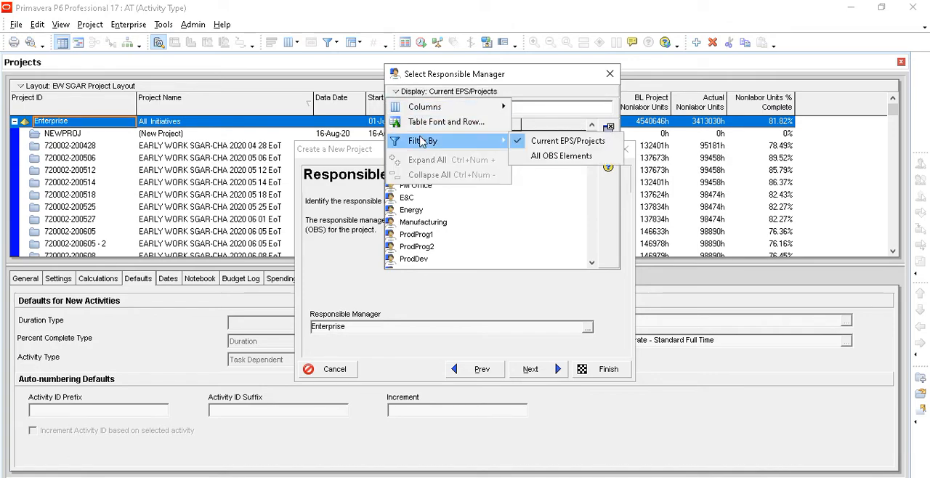
pyautogui.click(547, 157)
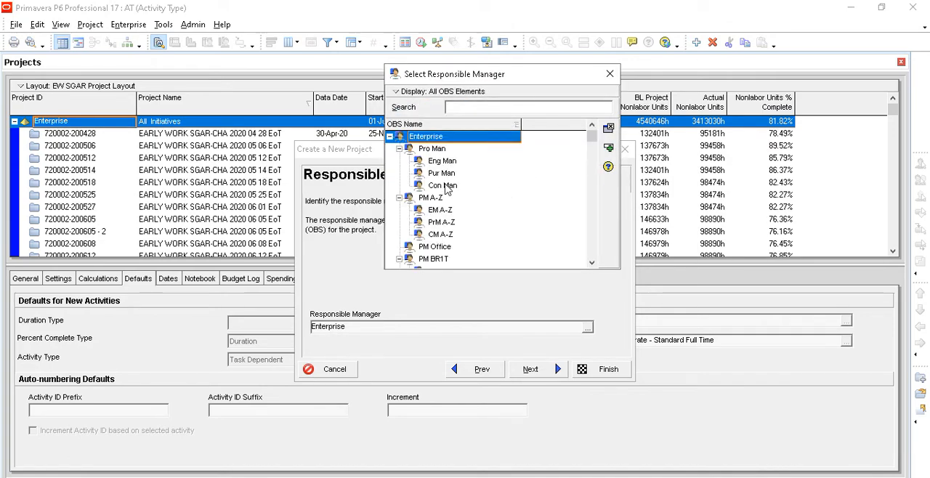
pyautogui.click(445, 161)
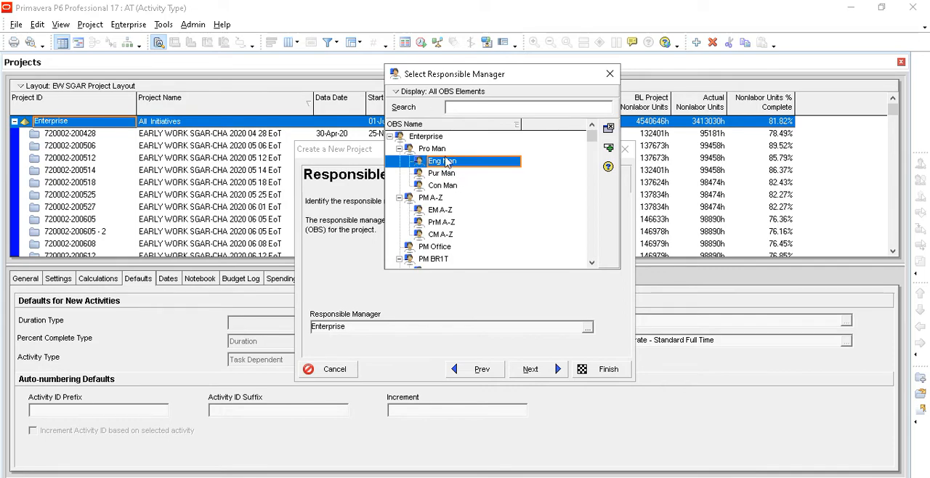
pyautogui.click(444, 149)
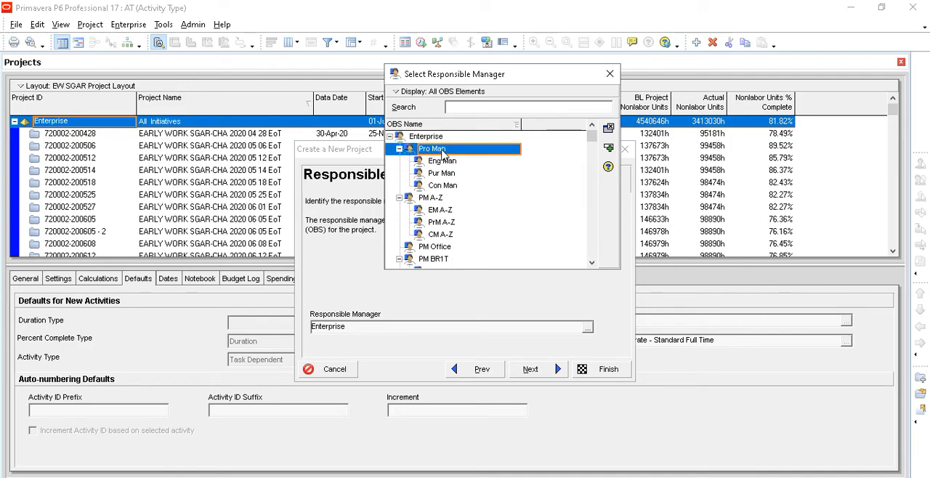
pyautogui.click(609, 149)
pyautogui.click(533, 371)
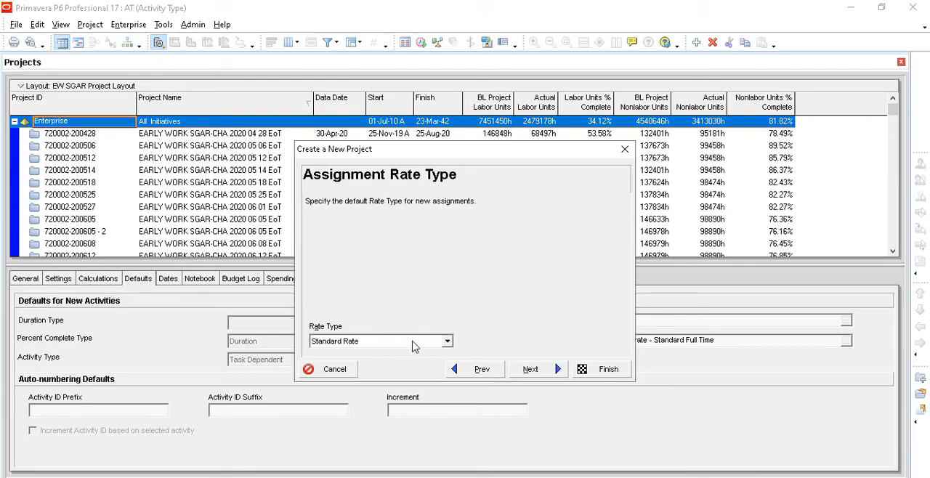
# - Set the default assignment rate type to External Rate and finish creating the project
pyautogui.click(448, 341)
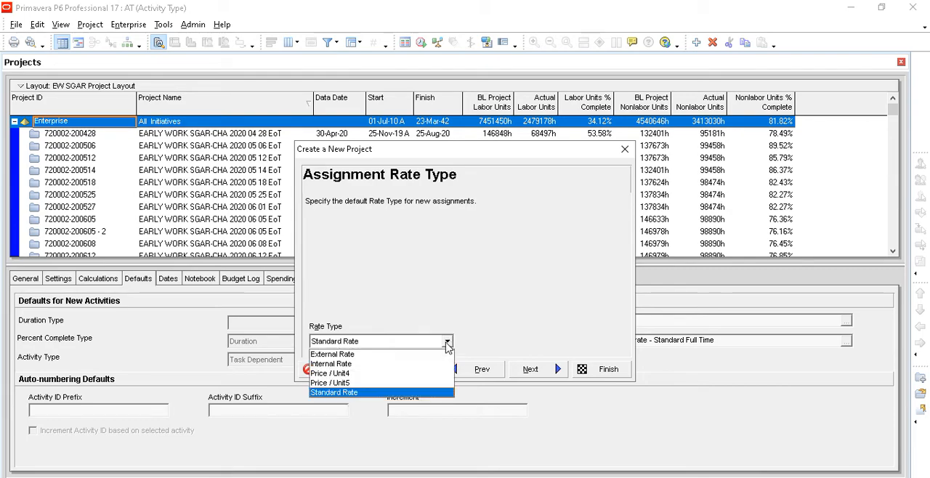
pyautogui.click(415, 353)
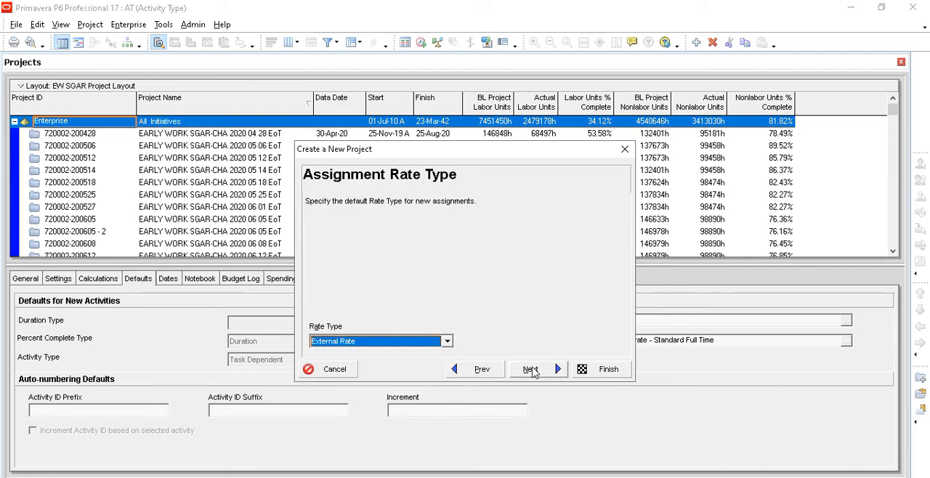
pyautogui.click(531, 372)
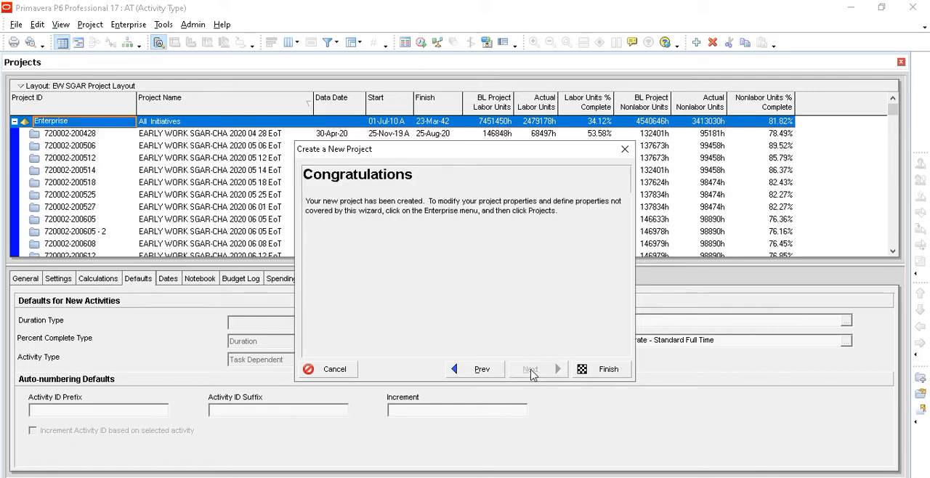
pyautogui.click(606, 370)
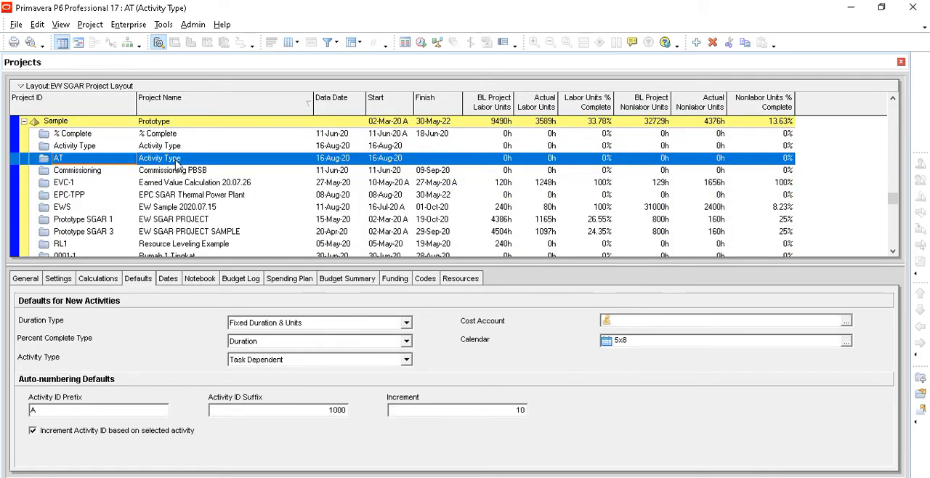
# - Close all open projects and confirm the closing
pyautogui.click(16, 24)
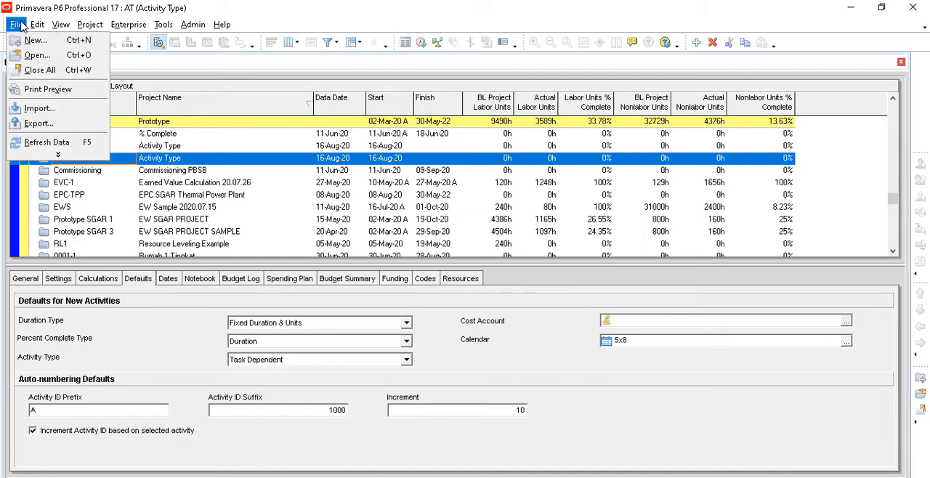
pyautogui.click(38, 71)
pyautogui.click(430, 280)
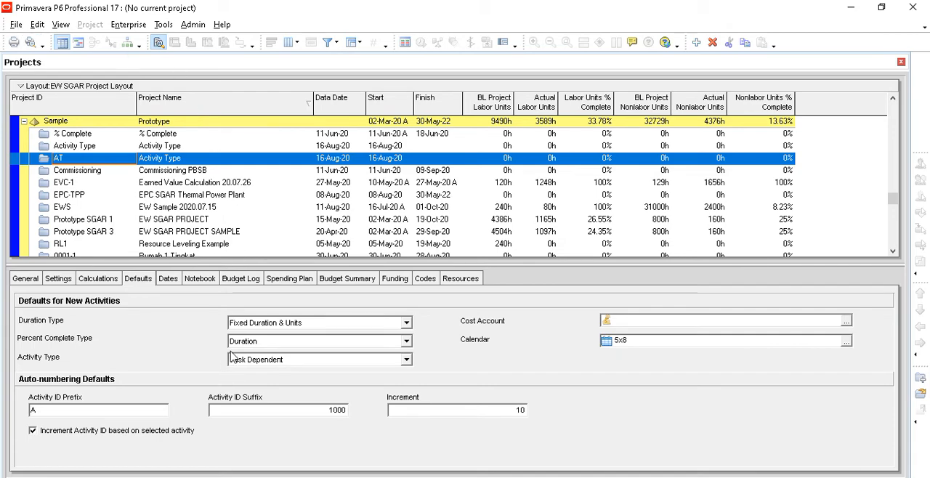
# - Open the AT project from the Sample (Prototype) group of the project list
pyautogui.click(15, 24)
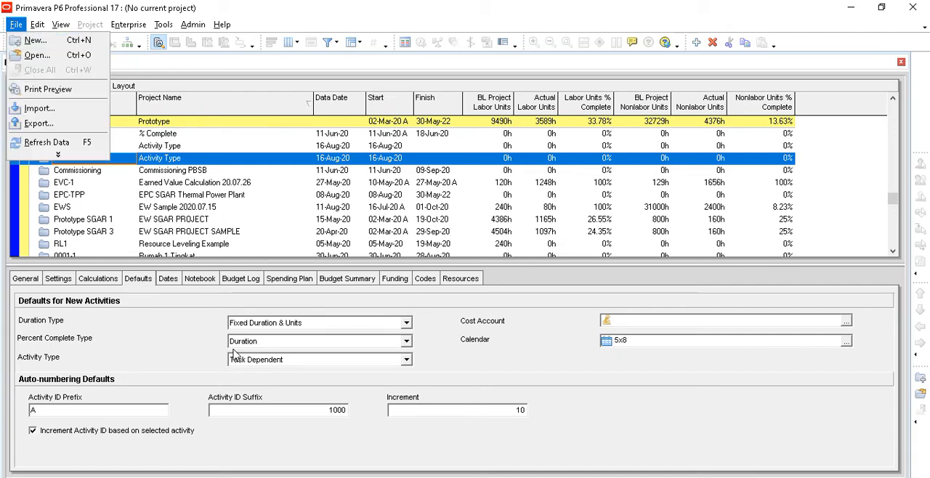
pyautogui.click(31, 56)
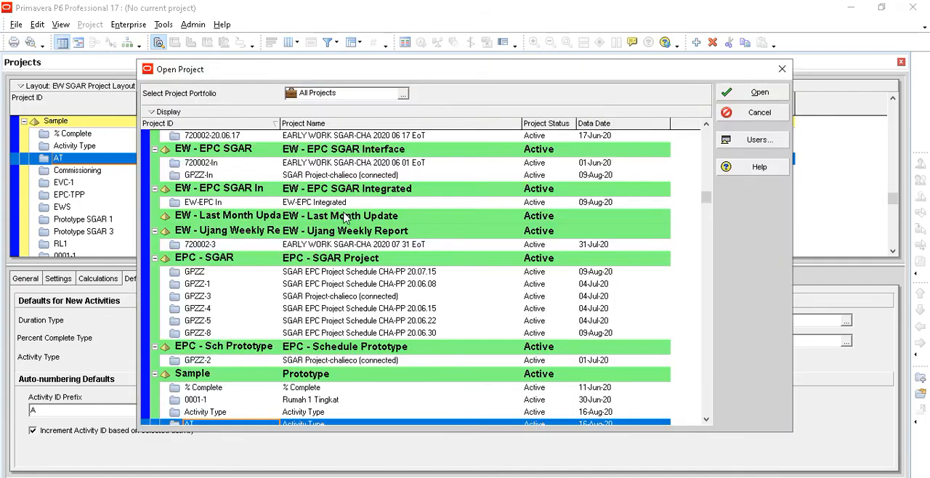
pyautogui.scroll(-1, 306, 378)
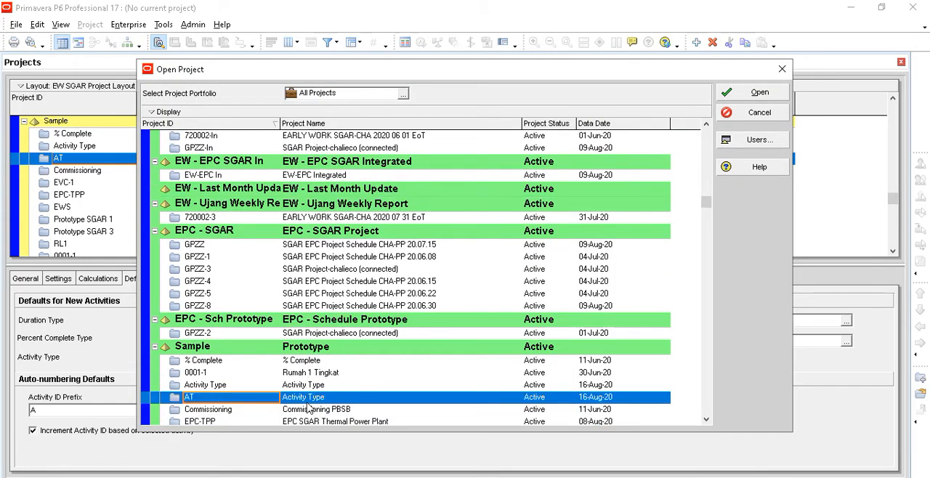
pyautogui.click(759, 92)
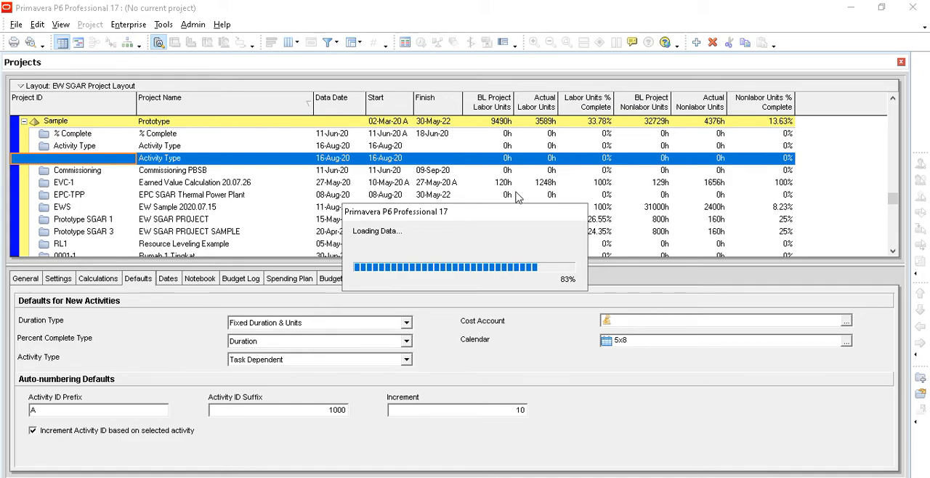
# - Switch to PowerPoint and present slide 3 to review the activity types diagram, leaving the slide show when done
pyautogui.click(305, 476)
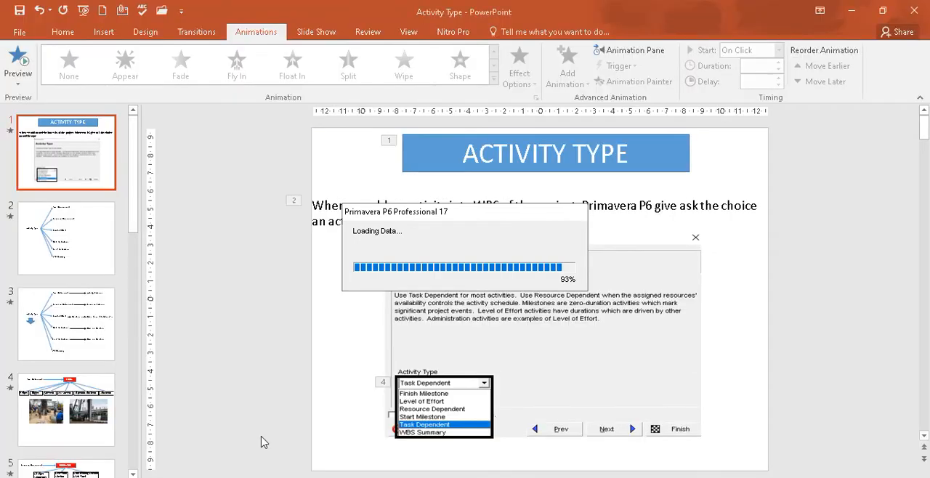
pyautogui.click(66, 321)
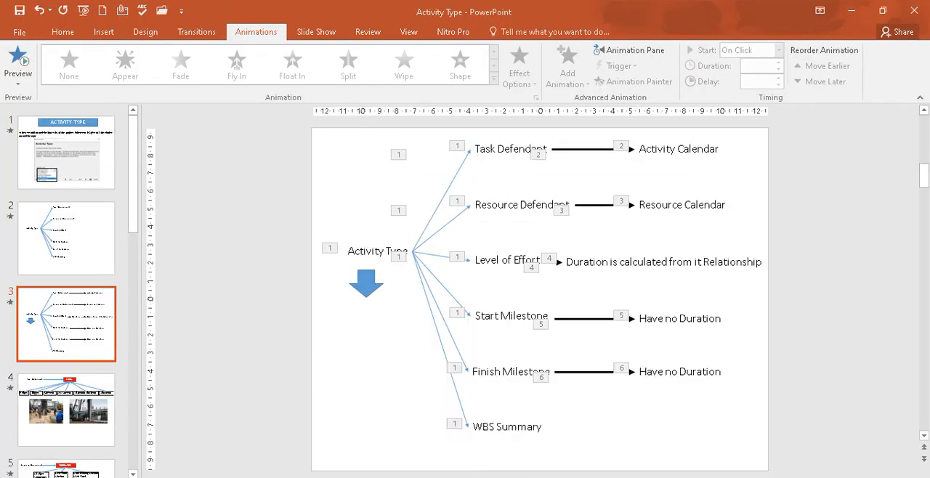
pyautogui.hotkey('shift', 'F5')
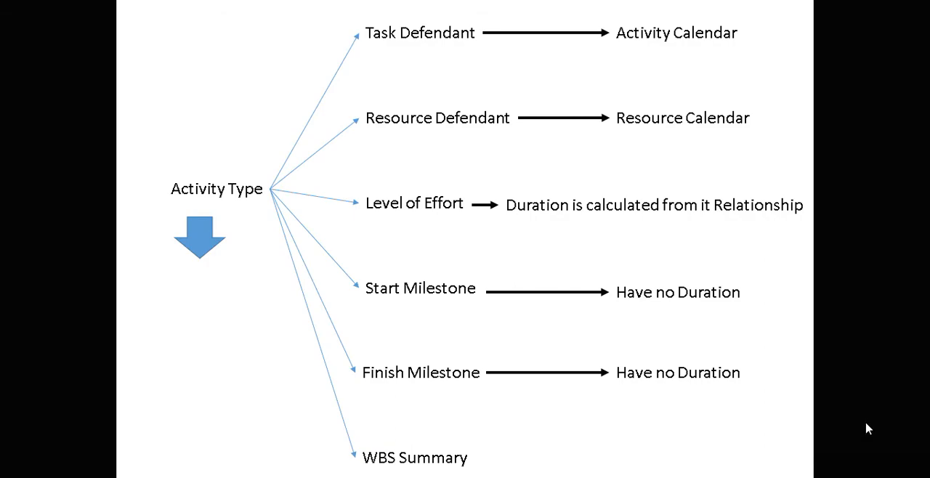
pyautogui.press('Escape')
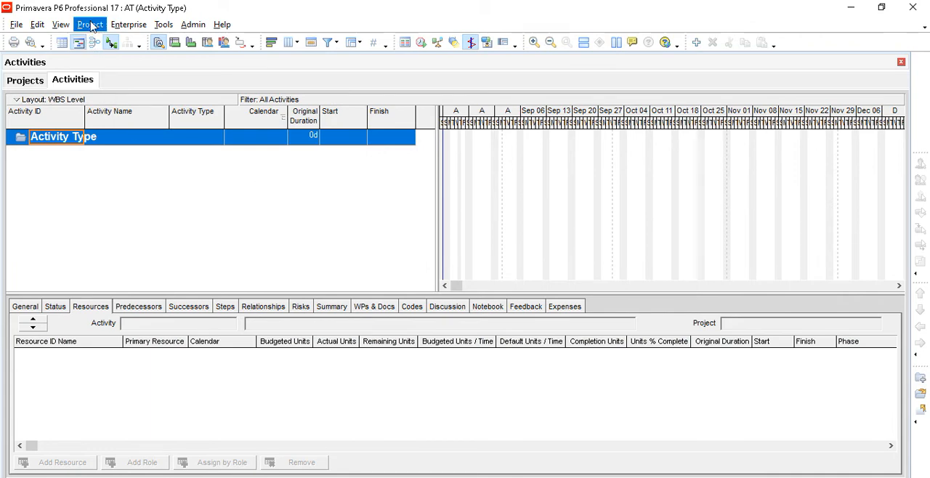
# - Set the AT project's default calendar for new activities to 7-Day Workweek
pyautogui.click(128, 26)
pyautogui.click(137, 40)
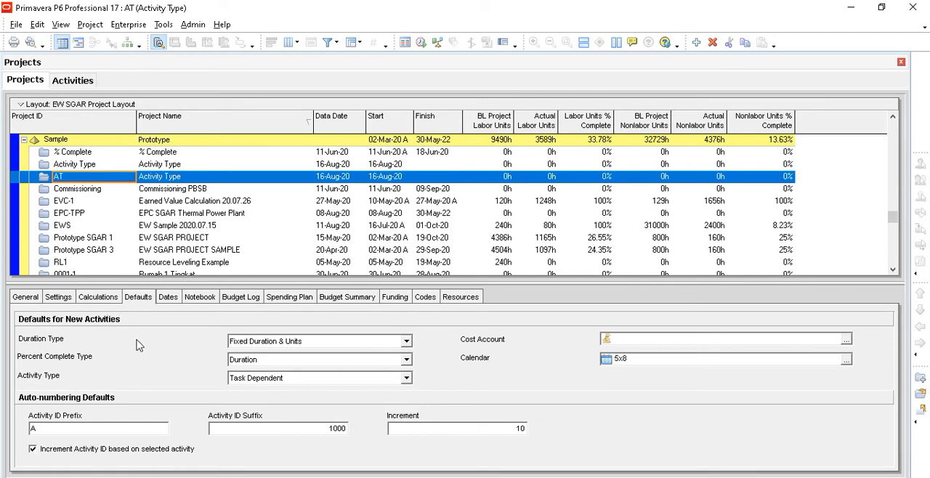
pyautogui.click(846, 360)
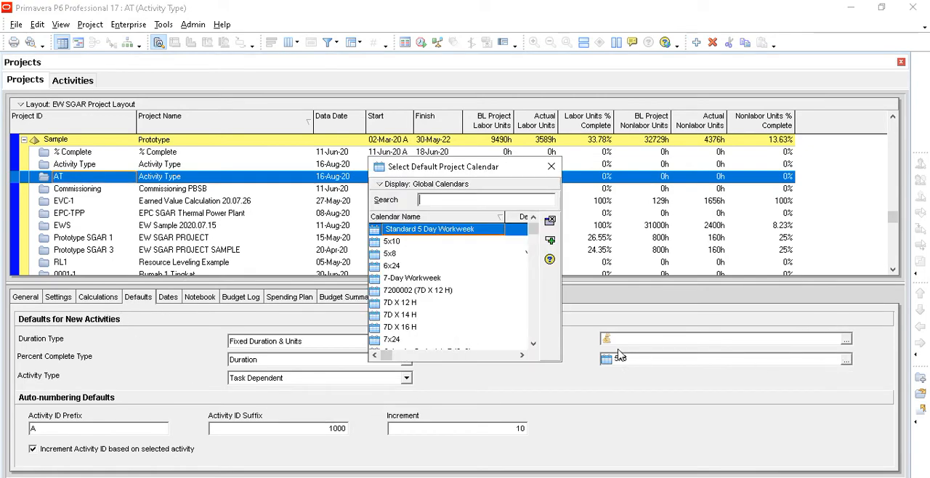
pyautogui.click(385, 255)
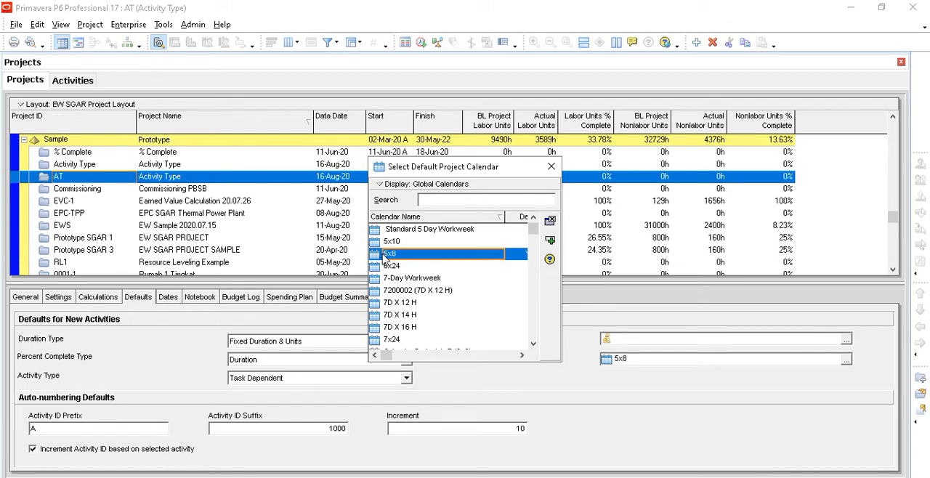
pyautogui.click(431, 279)
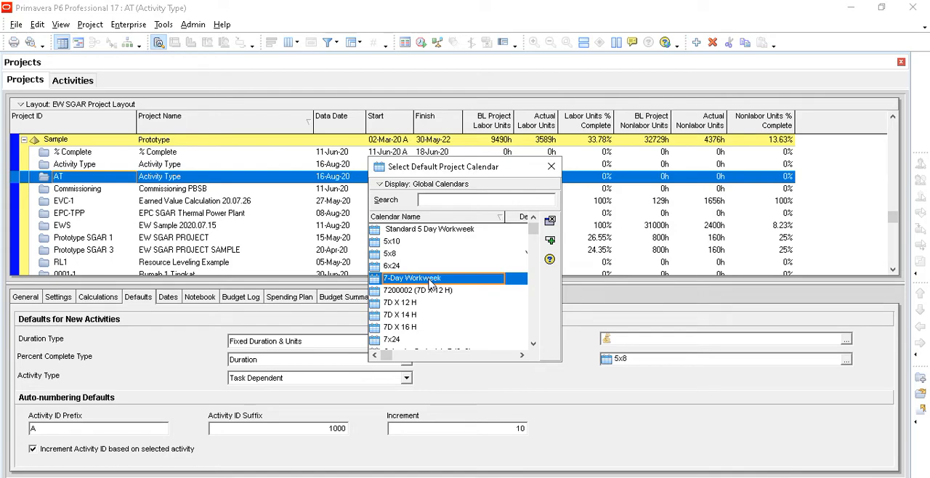
pyautogui.doubleClick(430, 282)
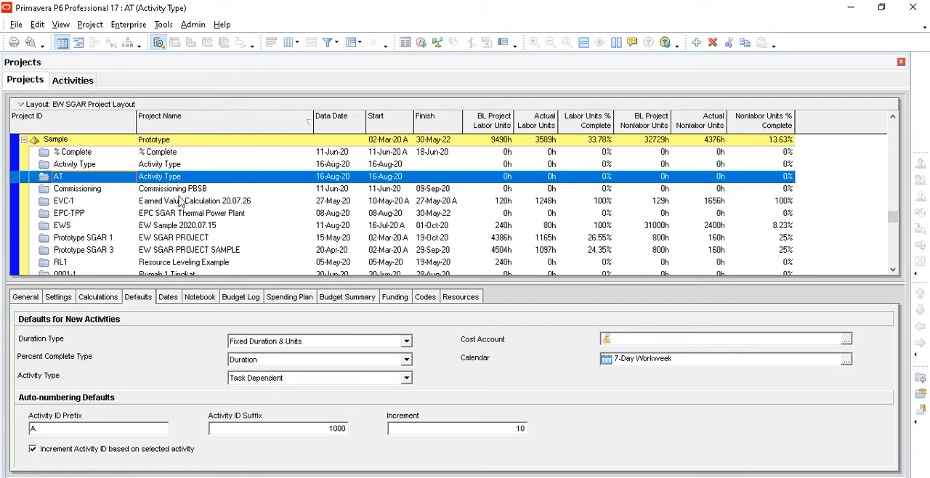
# - Open the project's work breakdown structure and add a WBS element named Milestone under Activity Type
pyautogui.click(75, 83)
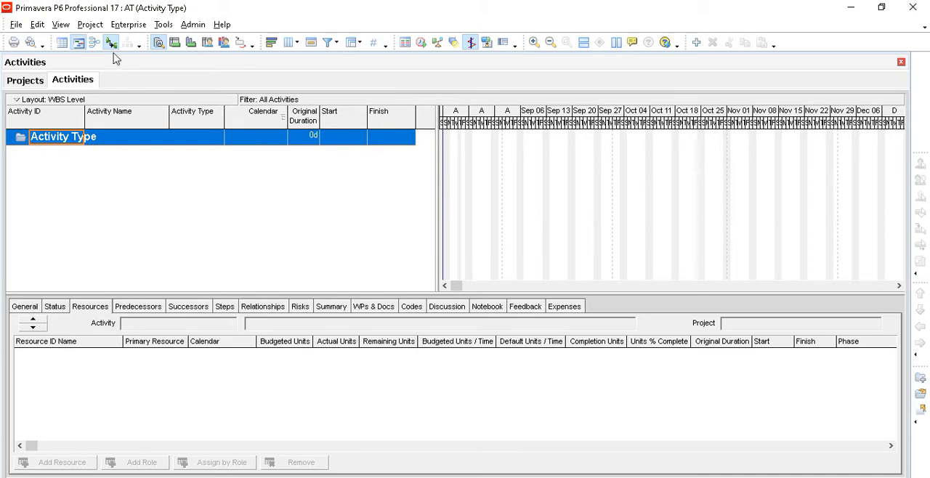
pyautogui.click(91, 28)
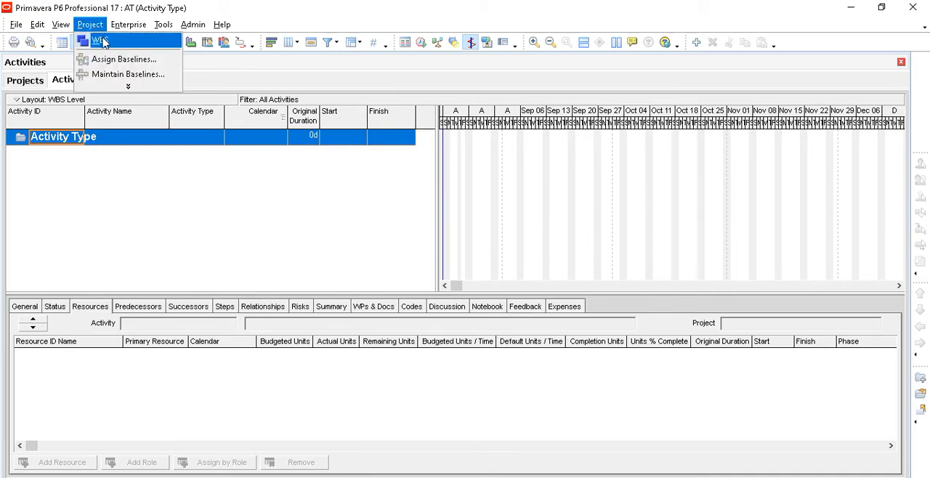
pyautogui.click(154, 41)
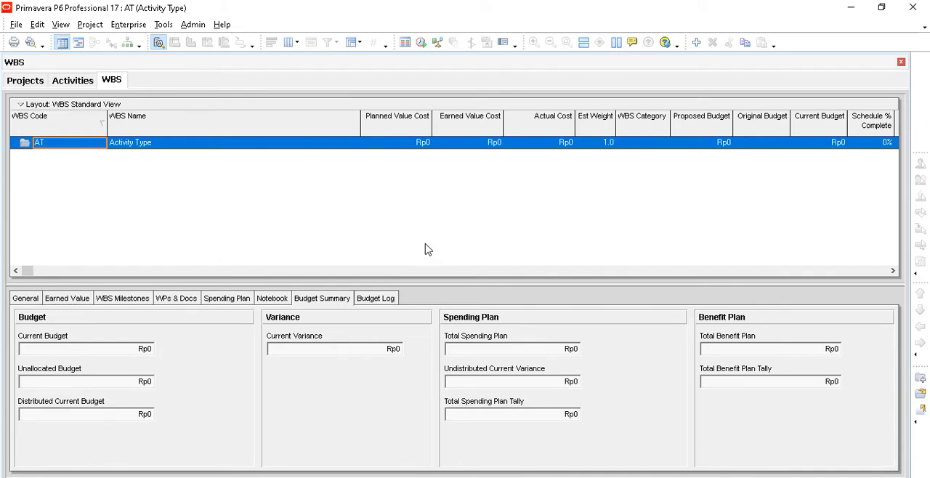
pyautogui.click(696, 43)
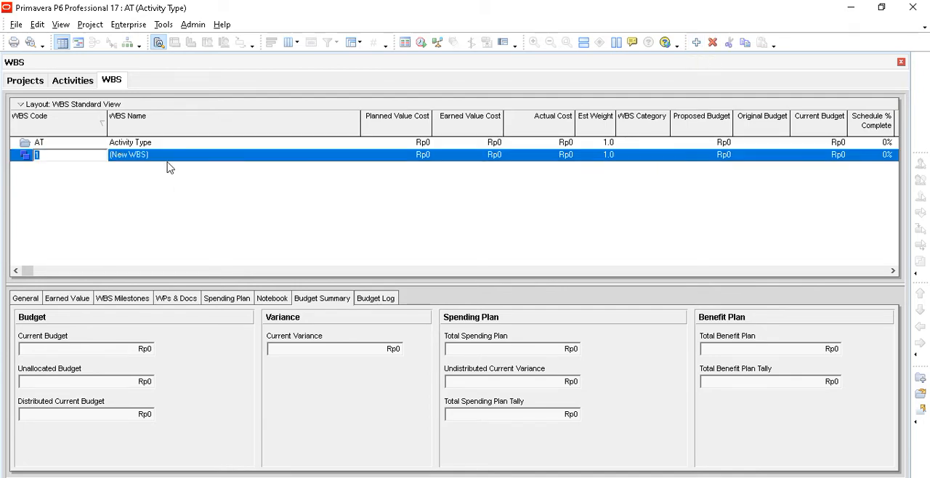
pyautogui.press('Tab')
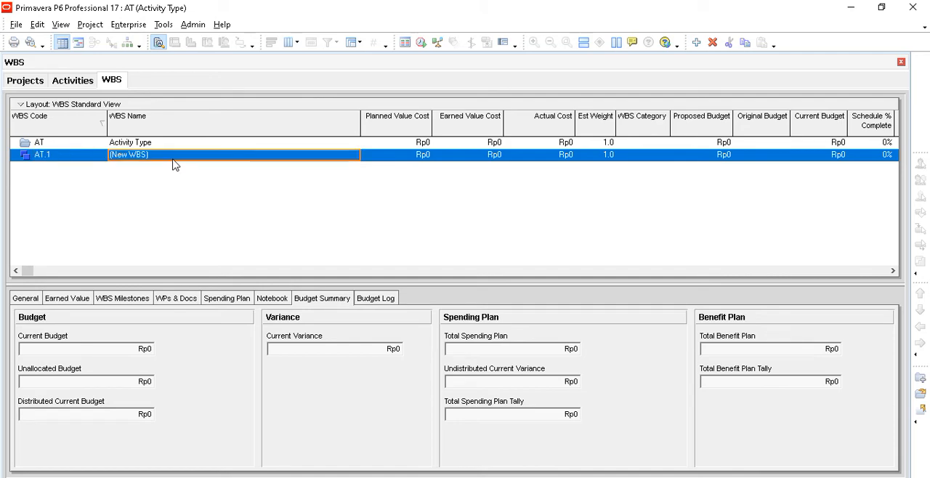
pyautogui.write('Mile')
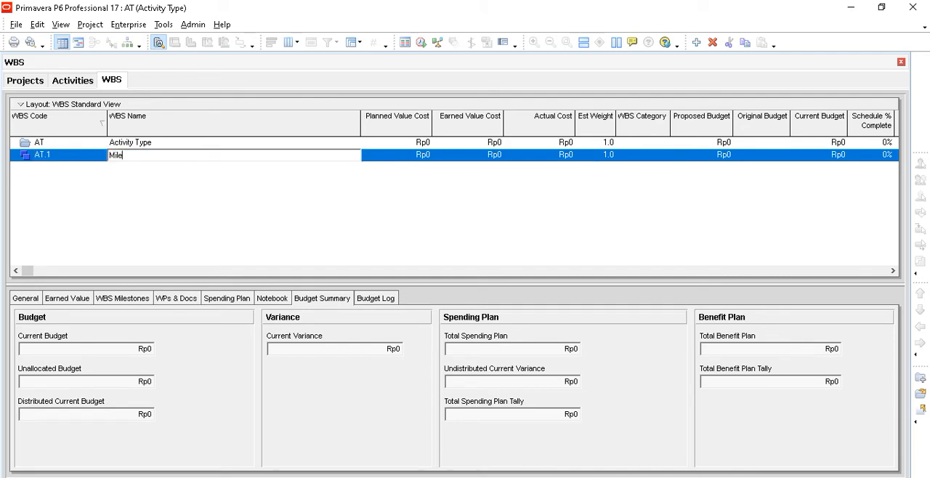
pyautogui.write('stone')
pyautogui.press('Return')
# - Add a second WBS element named Construction directly under the Activity Type project
pyautogui.click(152, 145)
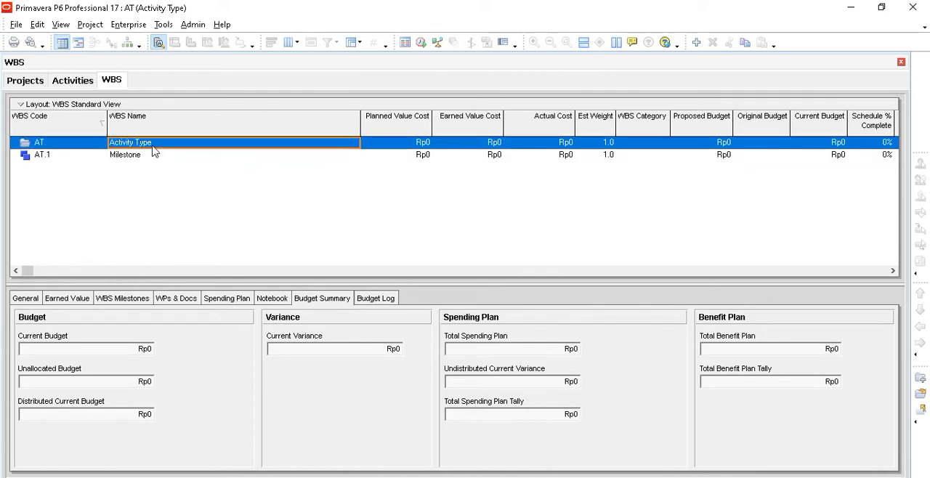
pyautogui.click(697, 44)
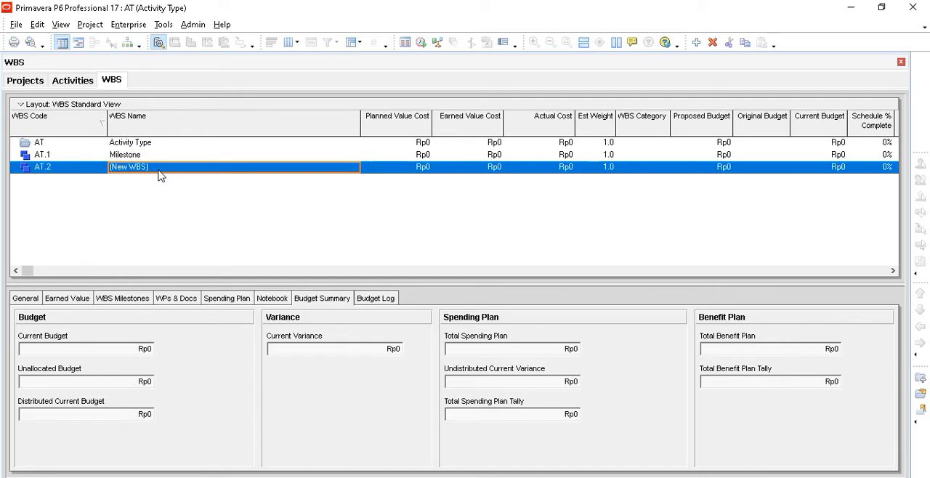
pyautogui.write('Con')
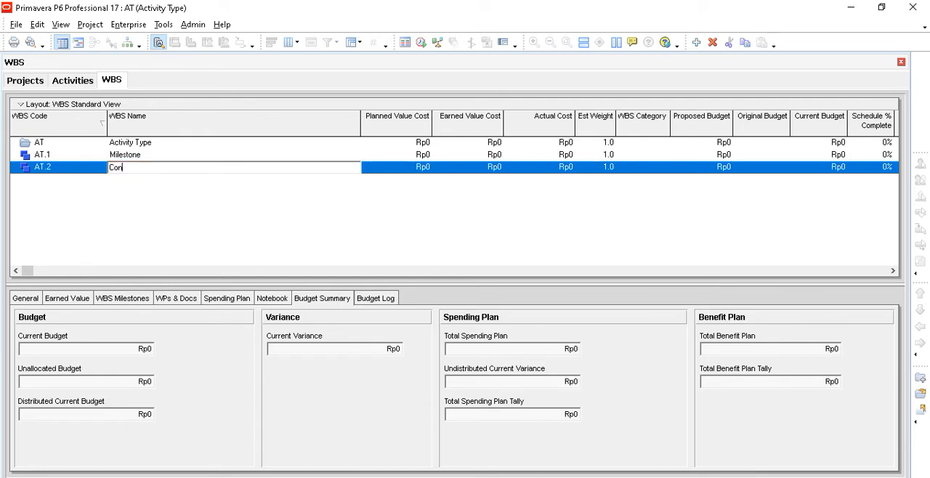
pyautogui.write('struction')
pyautogui.click(171, 220)
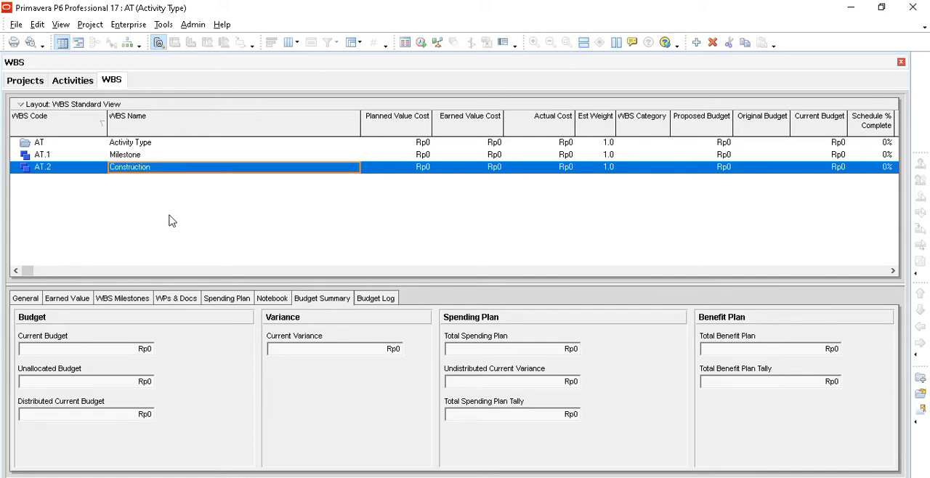
# - Add a third WBS element named Payment directly under the Activity Type project
pyautogui.click(150, 148)
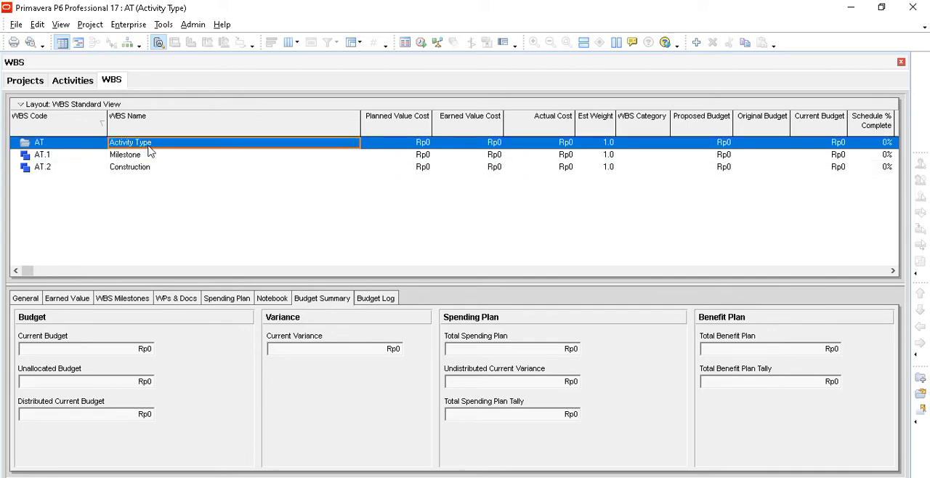
pyautogui.click(695, 43)
pyautogui.click(158, 187)
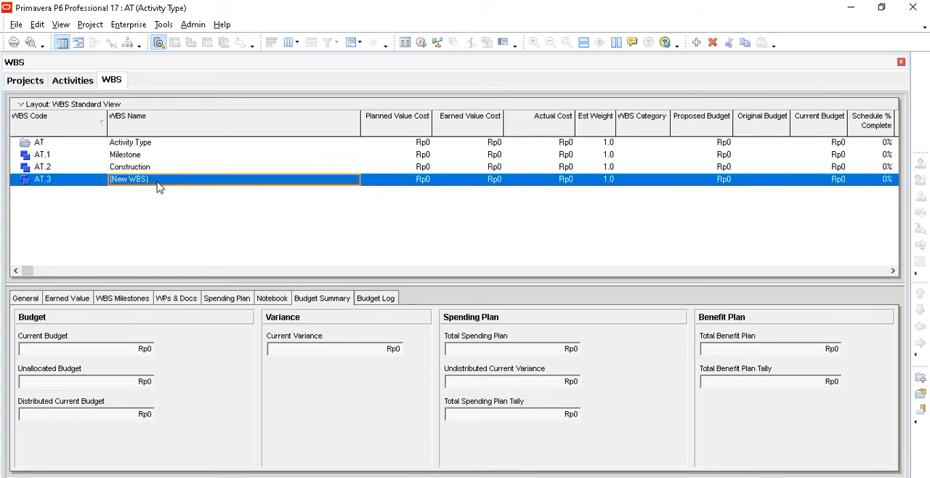
pyautogui.write('Payment')
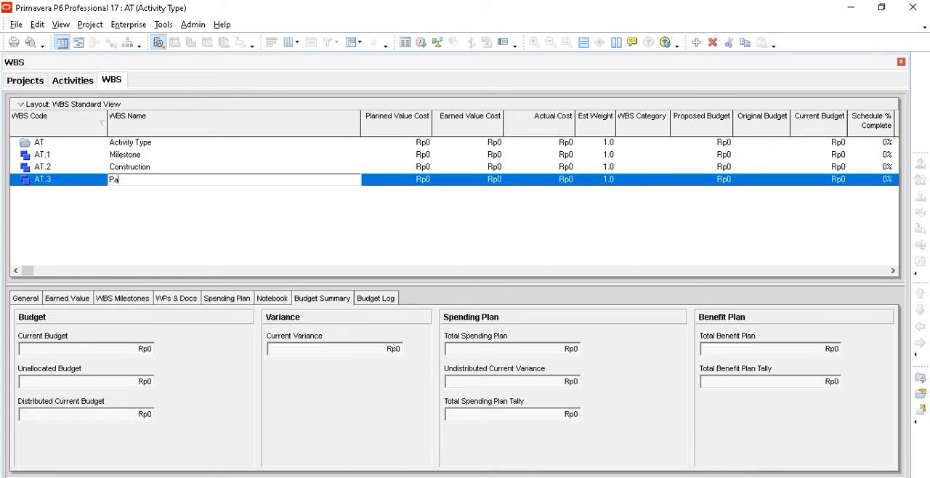
pyautogui.click(199, 237)
# - Add a fourth WBS element directly under the Activity Type project and select its name
pyautogui.click(155, 146)
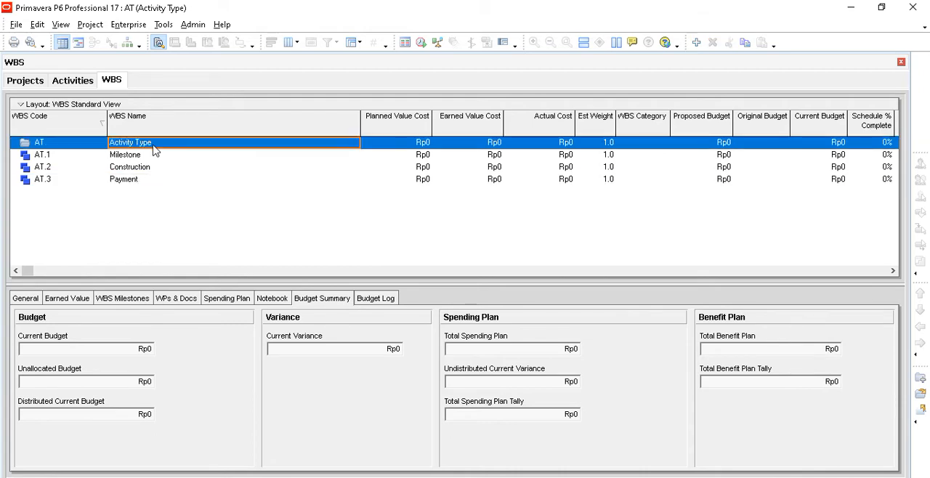
pyautogui.click(696, 43)
pyautogui.click(153, 196)
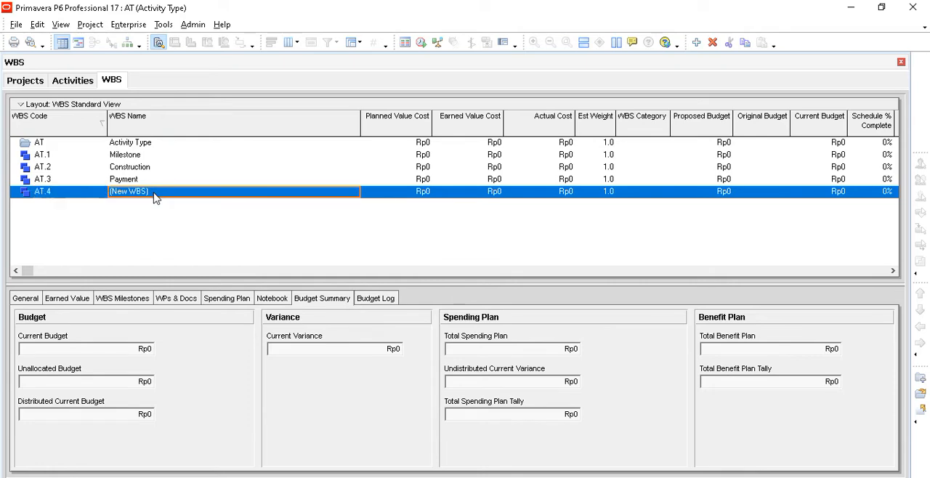
pyautogui.write('Closing')
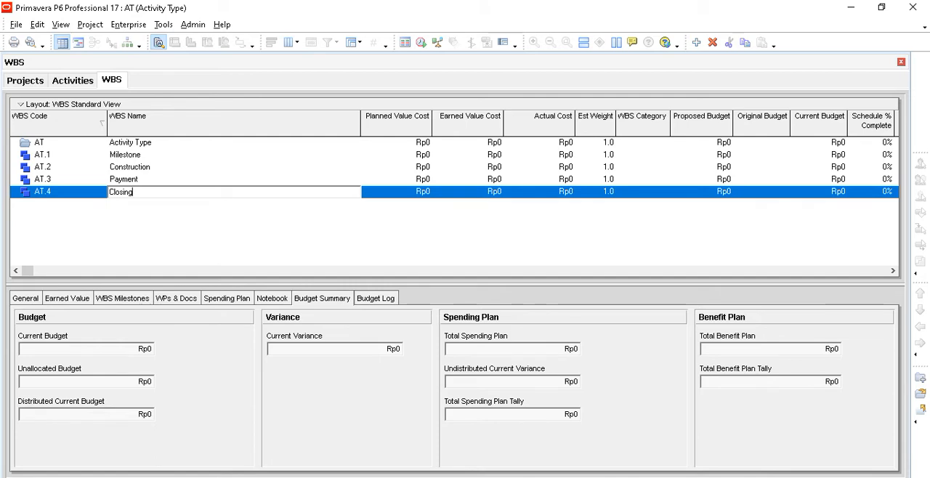
pyautogui.press('BackSpace')
pyautogui.press('BackSpace')
pyautogui.press('BackSpace')
pyautogui.press('BackSpace')
pyautogui.press('BackSpace')
pyautogui.press('BackSpace')
pyautogui.press('BackSpace')
# - Name the fourth WBS element Project Complete
pyautogui.write('Project C')
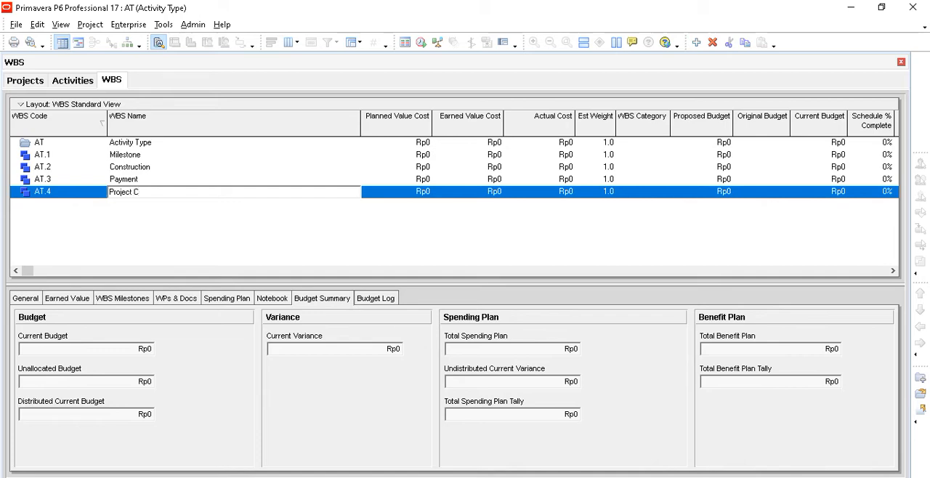
pyautogui.write('omplete')
pyautogui.press('Return')
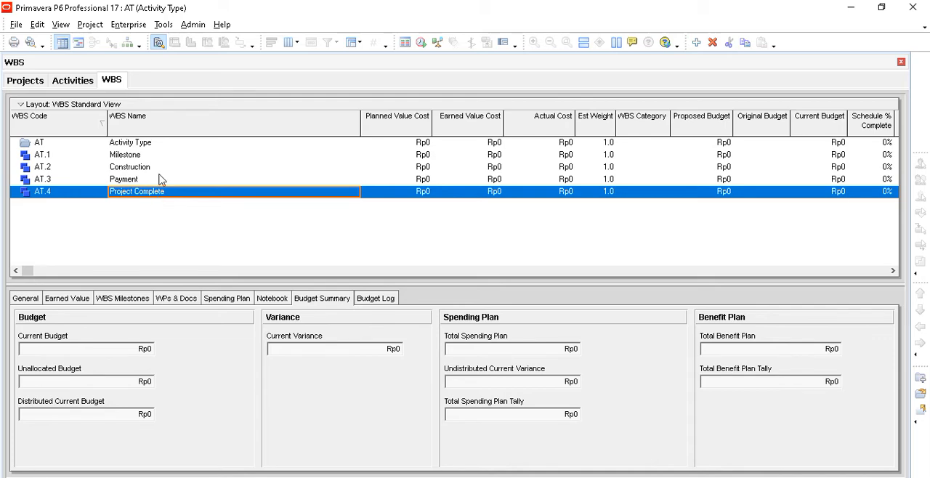
# - Return to the activities view, expand the Activity Type project, select Milestone and widen the Activity ID column
pyautogui.click(75, 80)
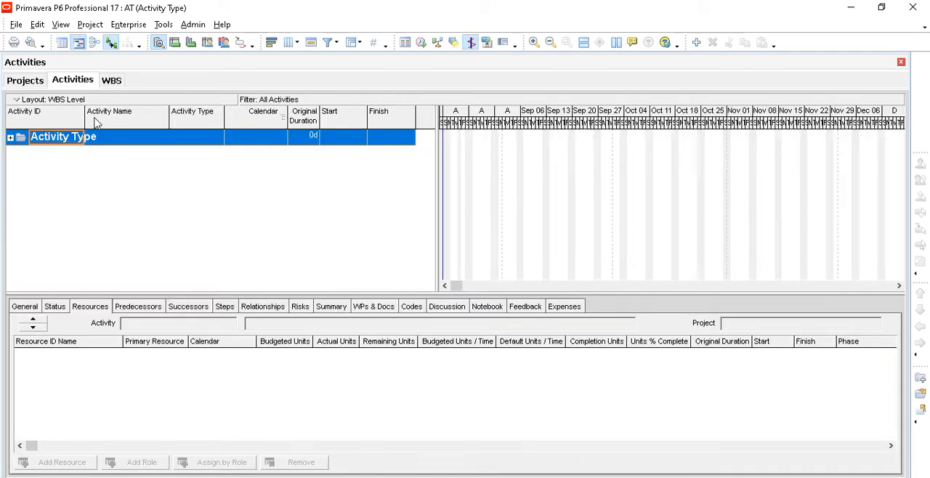
pyautogui.click(10, 137)
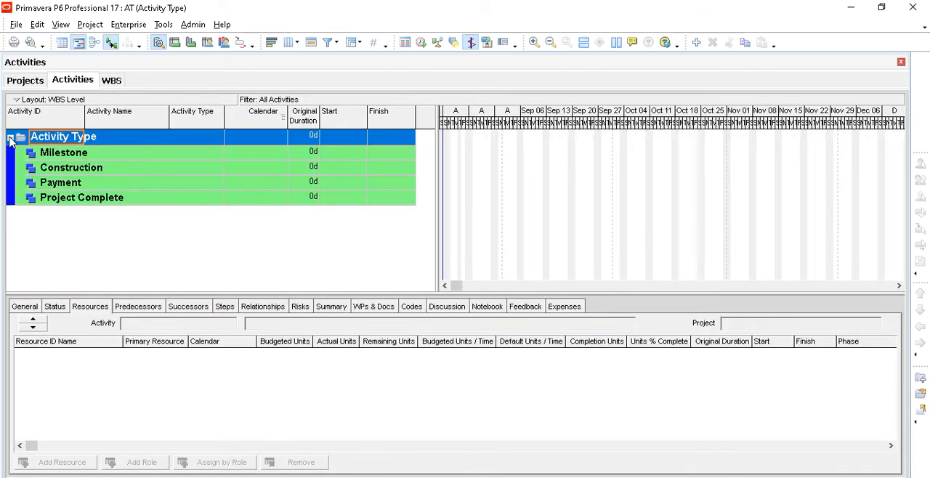
pyautogui.click(62, 154)
pyautogui.click(66, 169)
pyautogui.click(68, 153)
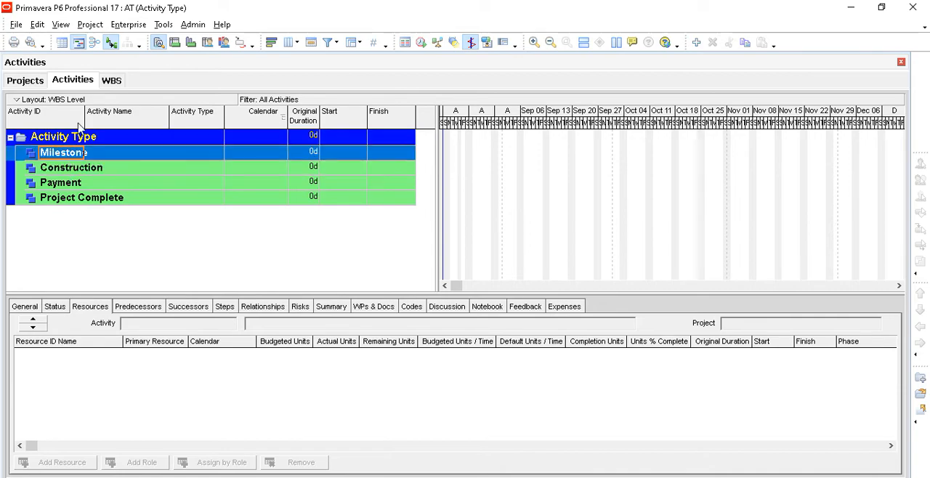
pyautogui.moveTo(84, 117); pyautogui.dragTo(127, 123)
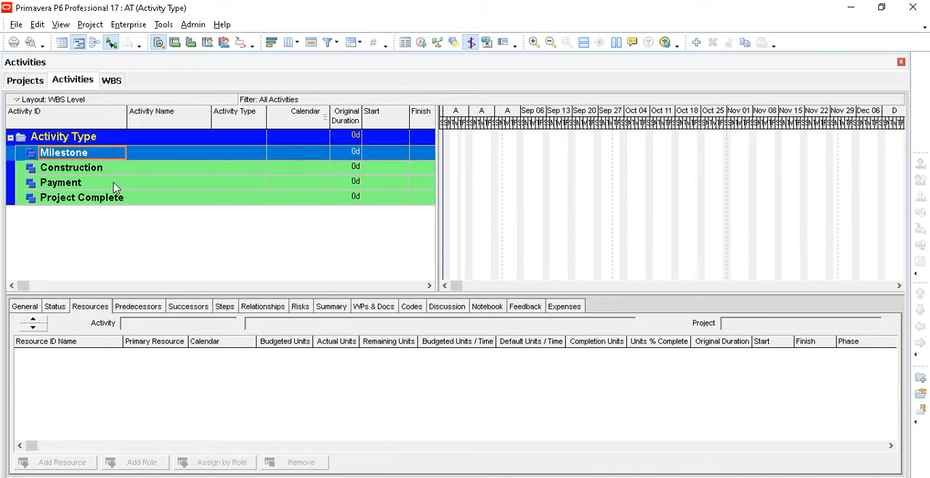
# - Add a new activity under the Milestone WBS with ID A1000 and name it Management
pyautogui.click(696, 43)
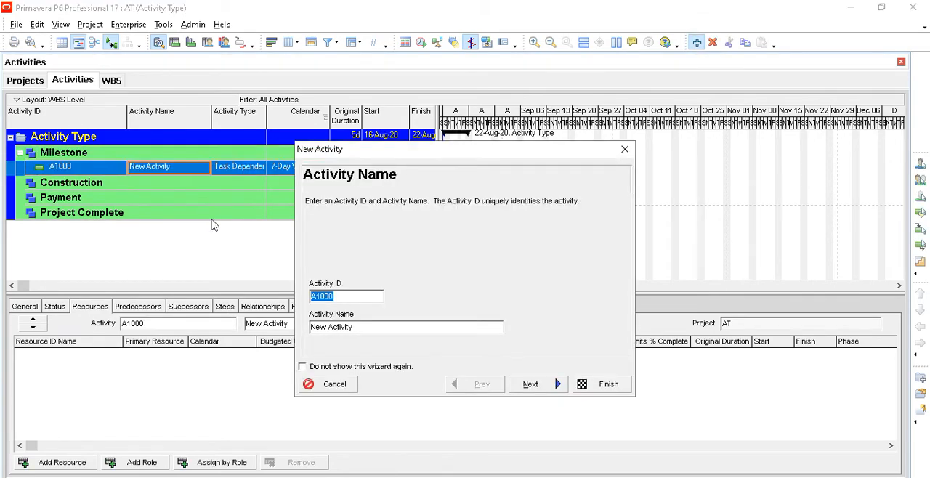
pyautogui.moveTo(366, 327); pyautogui.dragTo(290, 328)
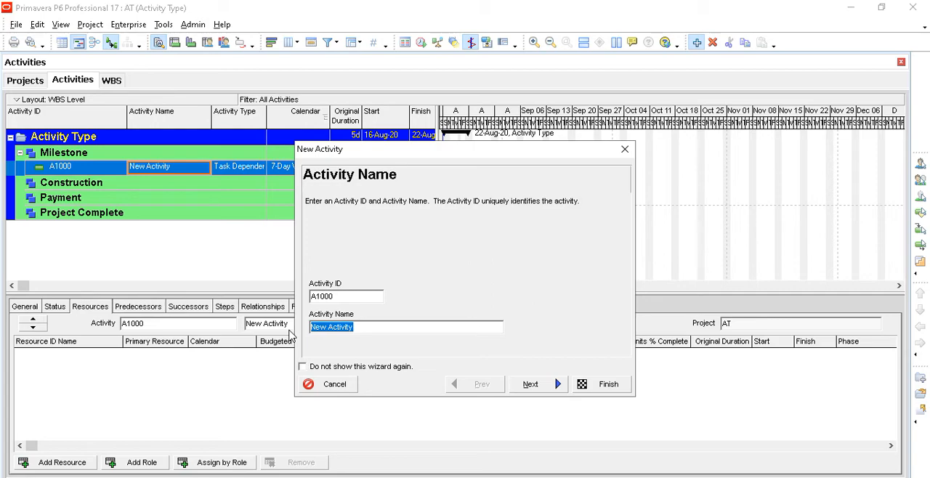
pyautogui.write('M')
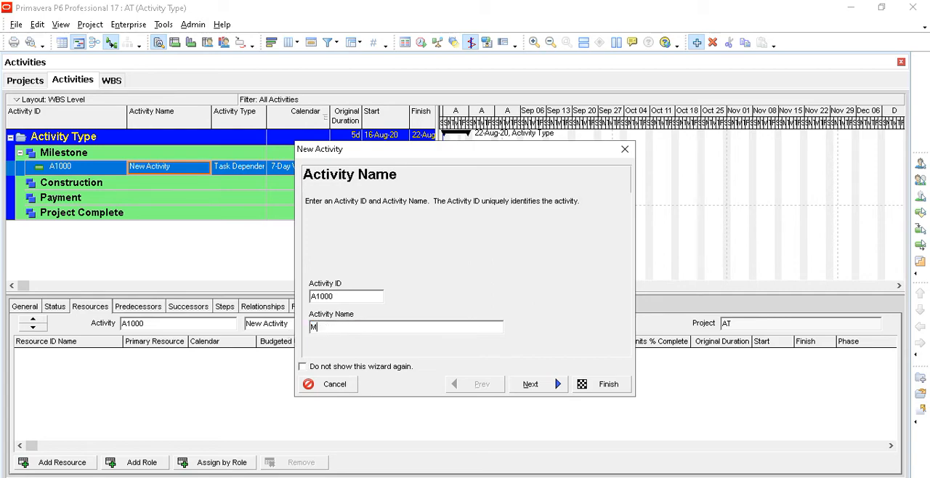
pyautogui.write('anagement')
pyautogui.click(544, 391)
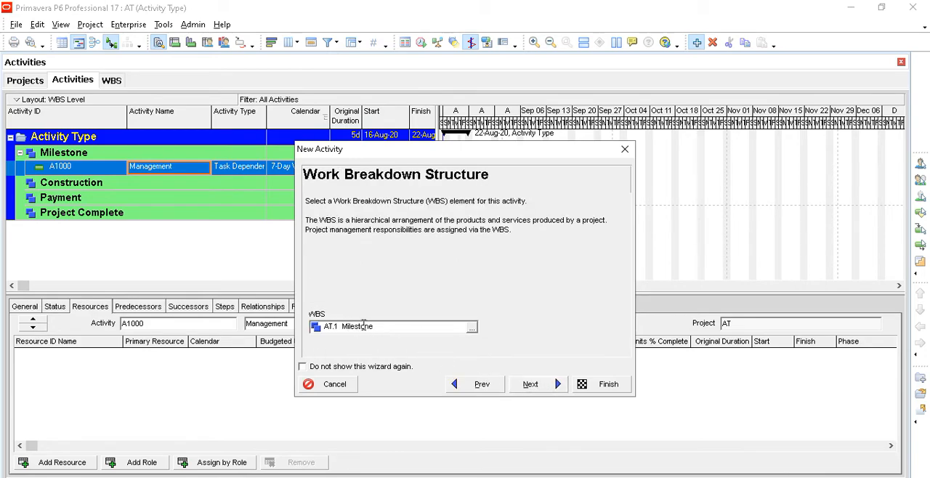
# - Assign the Management activity to the WBS element AT.1 Milestone
pyautogui.click(472, 328)
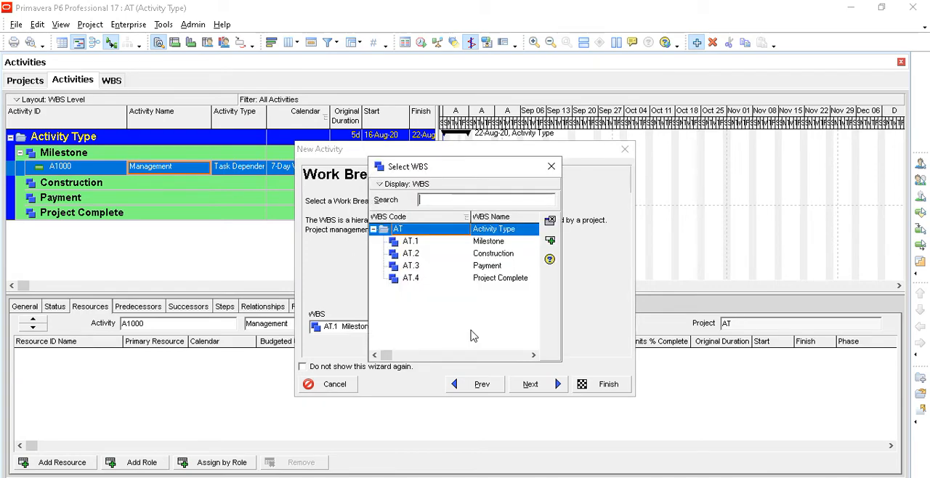
pyautogui.click(498, 244)
pyautogui.click(551, 242)
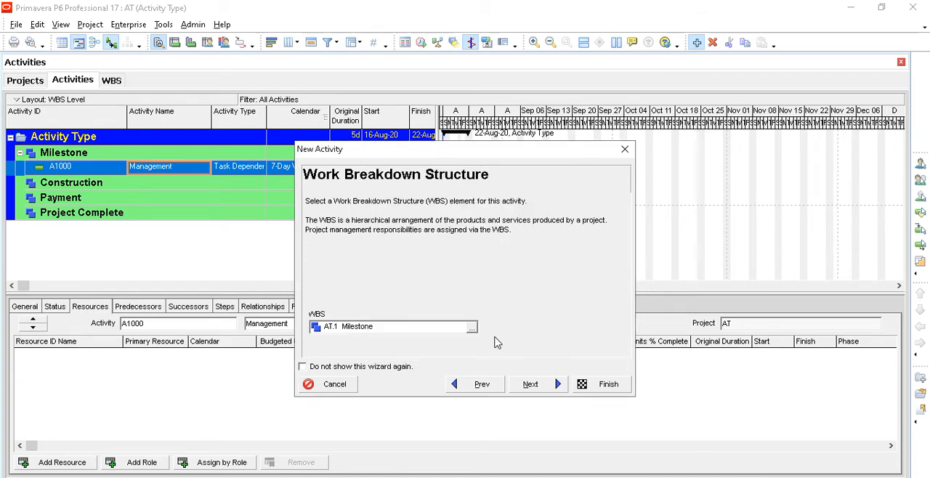
# - Set the Management activity's type to Level of Effort in the new activity wizard
pyautogui.click(532, 386)
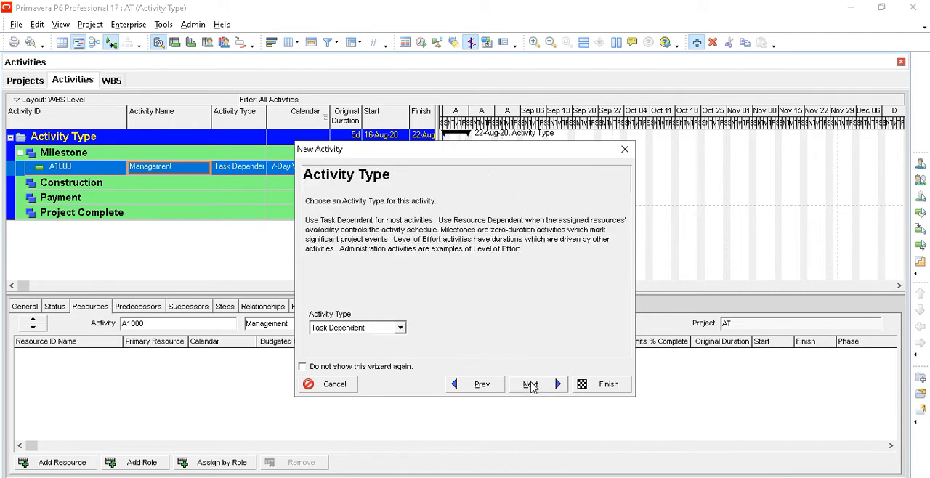
pyautogui.click(400, 328)
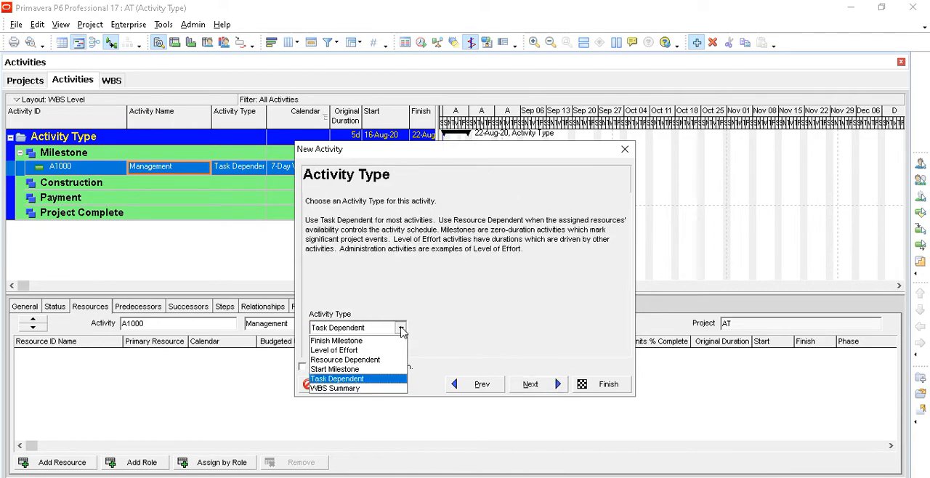
pyautogui.click(375, 351)
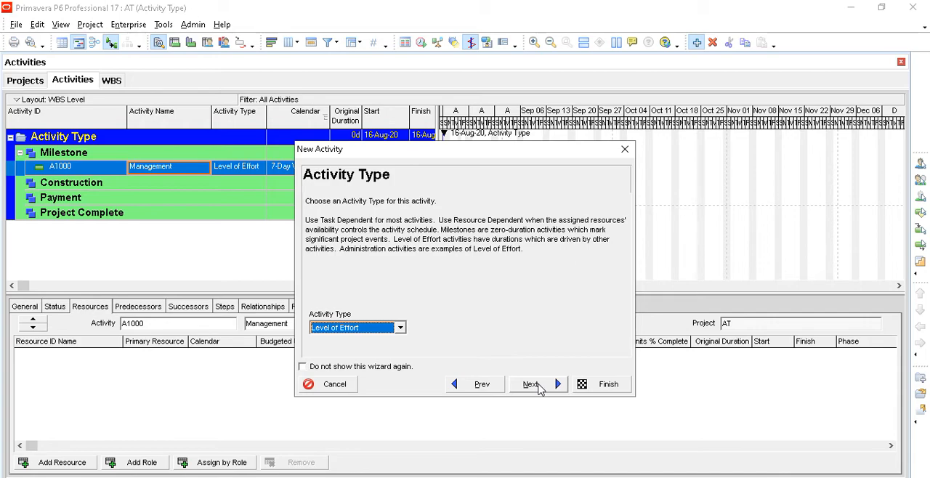
# - Complete the Management activity with no resources, Fixed Duration & Units and no relationships, and widen the activity table to show the Finish column
pyautogui.click(539, 390)
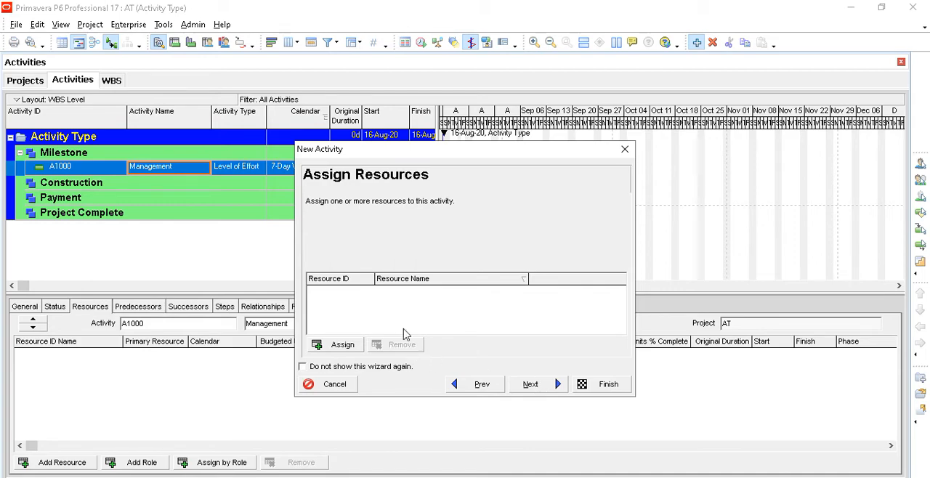
pyautogui.click(531, 385)
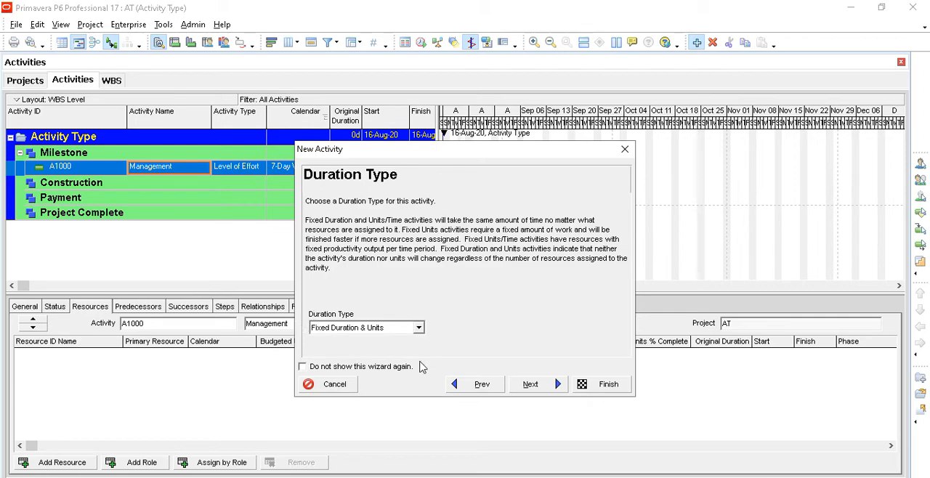
pyautogui.click(546, 391)
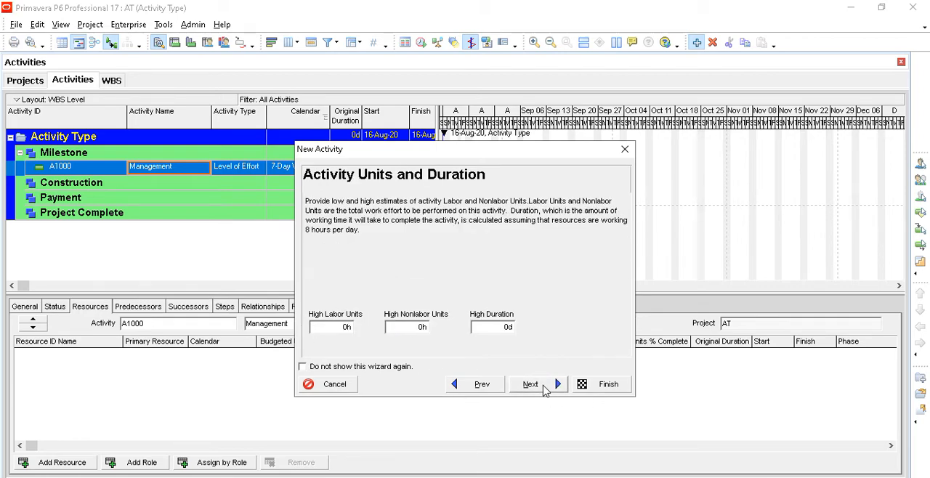
pyautogui.click(546, 391)
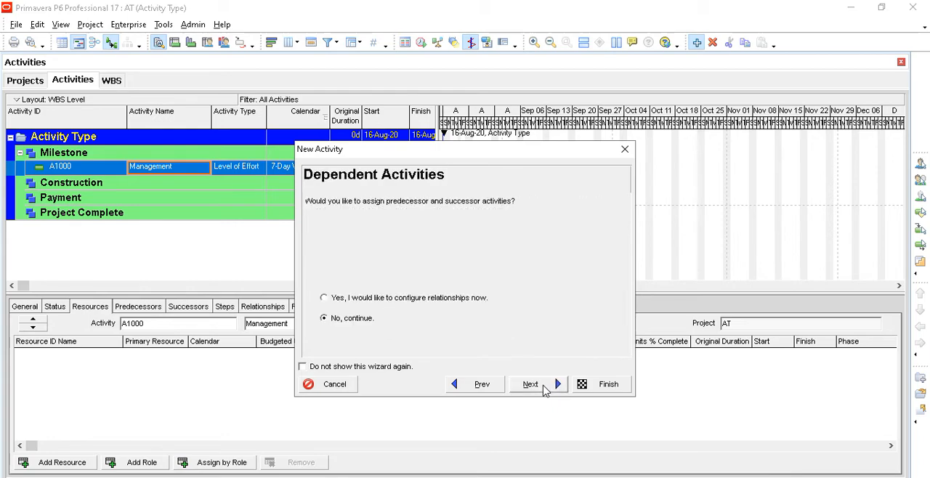
pyautogui.click(544, 388)
pyautogui.click(541, 389)
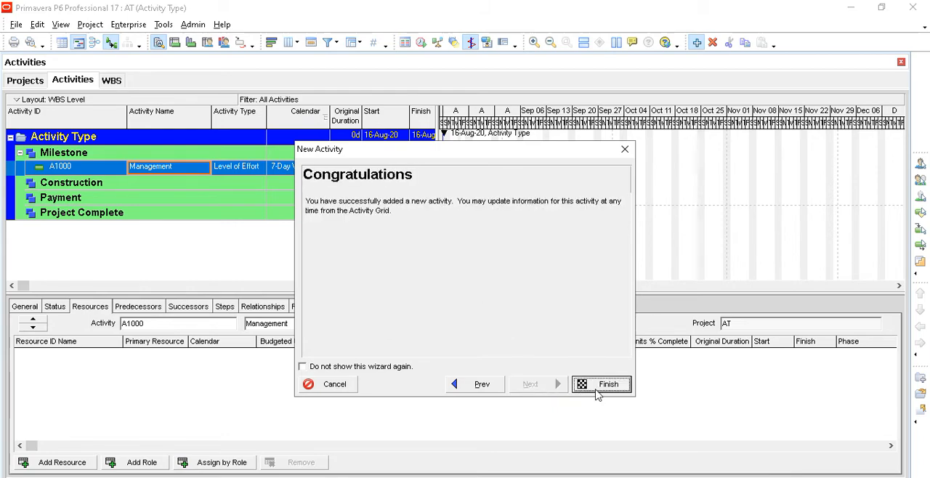
pyautogui.click(601, 385)
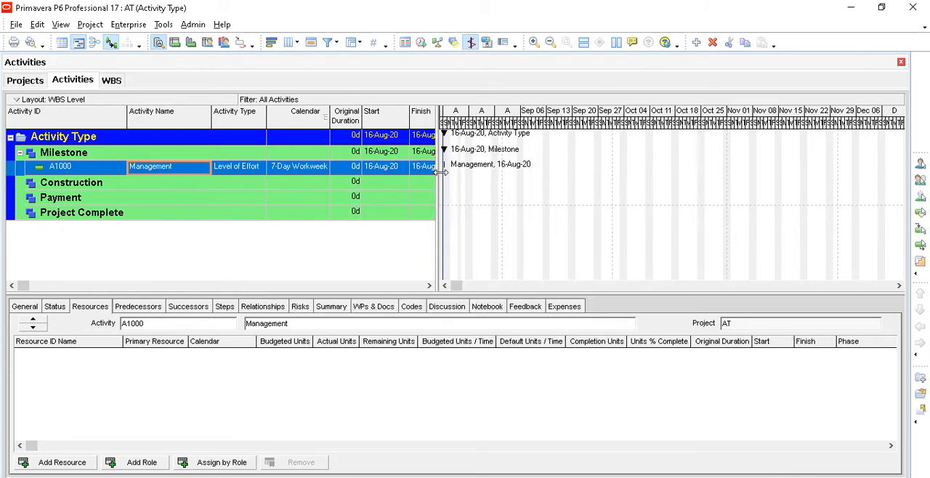
pyautogui.moveTo(440, 171); pyautogui.dragTo(479, 173)
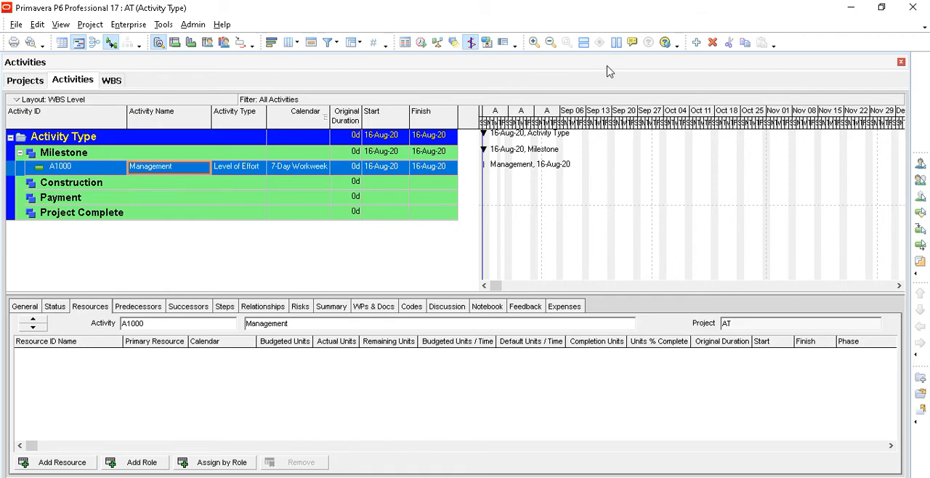
# - Add activity A1010 under the Milestone WBS, name it Kick of Meeting and keep the remaining defaults
pyautogui.click(696, 45)
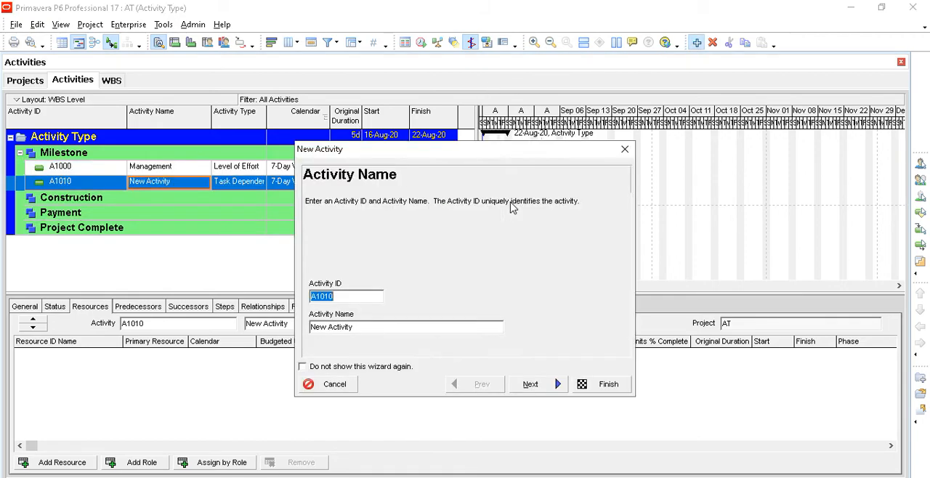
pyautogui.click(361, 328)
pyautogui.moveTo(361, 327); pyautogui.dragTo(276, 325)
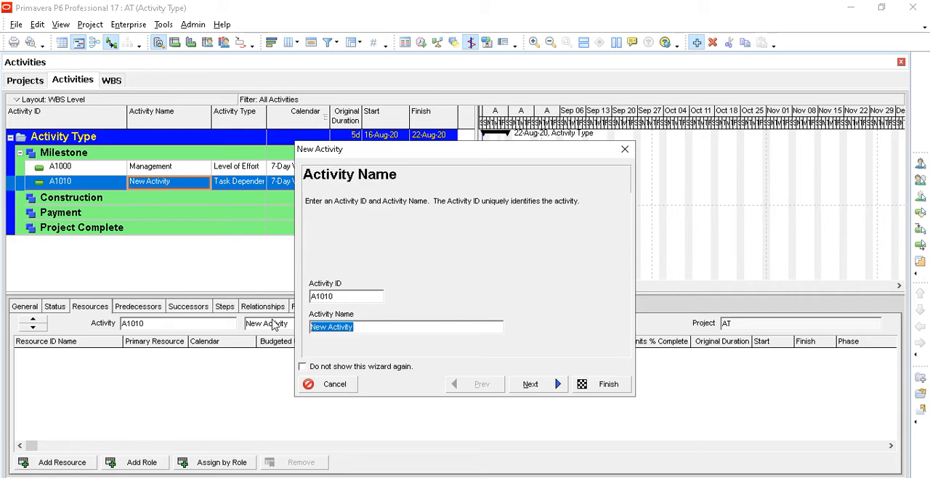
pyautogui.write('Kick')
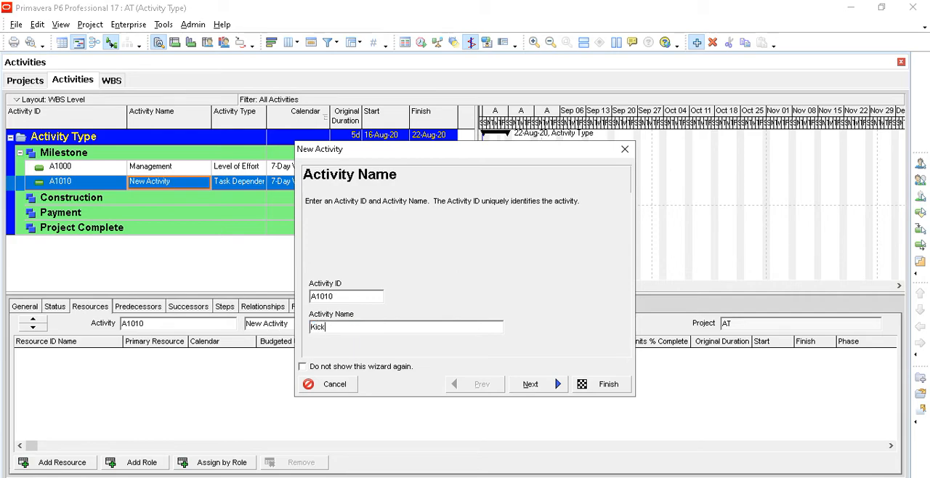
pyautogui.write(' of Meeting')
pyautogui.click(600, 387)
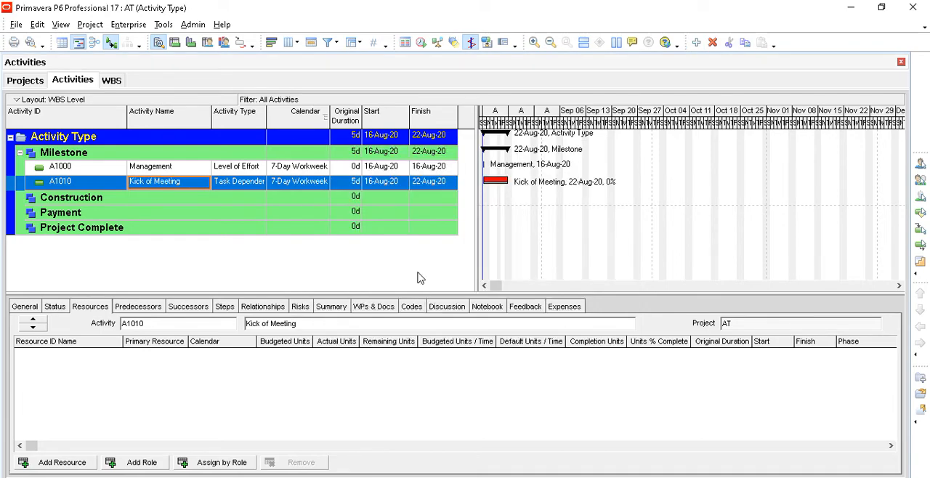
# - Set the original duration of the Kick of Meeting activity to 2 days
pyautogui.click(357, 183)
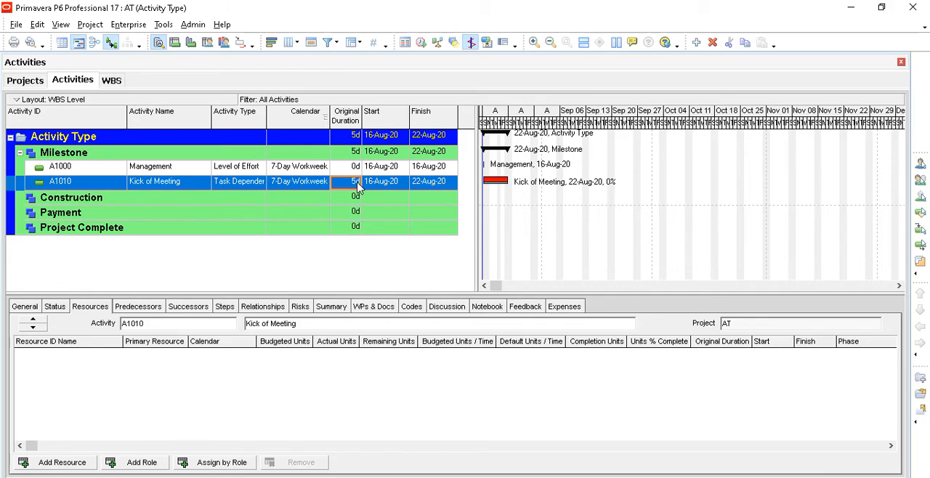
pyautogui.write('2')
pyautogui.press('Return')
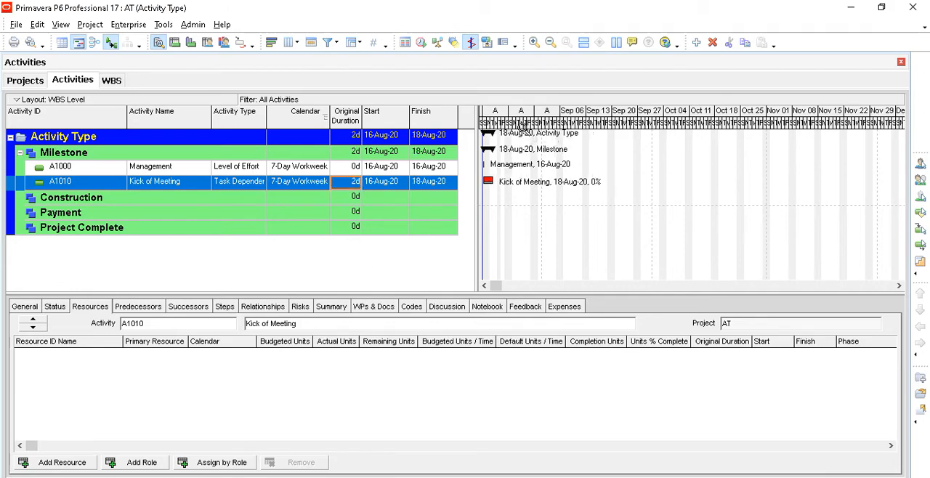
# - Stretch the Gantt timescale so individual days are readable, and widen the Activity Type column to show its full text
pyautogui.moveTo(521, 127); pyautogui.dragTo(586, 132)
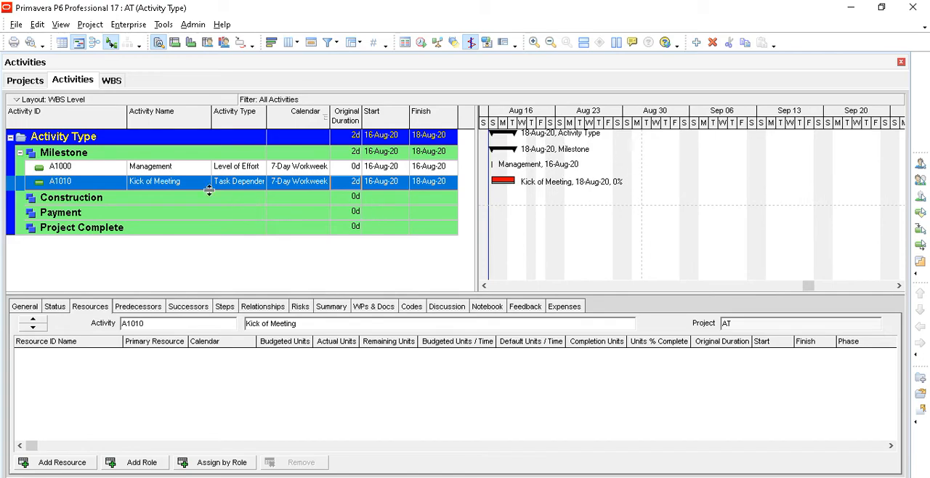
pyautogui.click(191, 171)
pyautogui.click(195, 185)
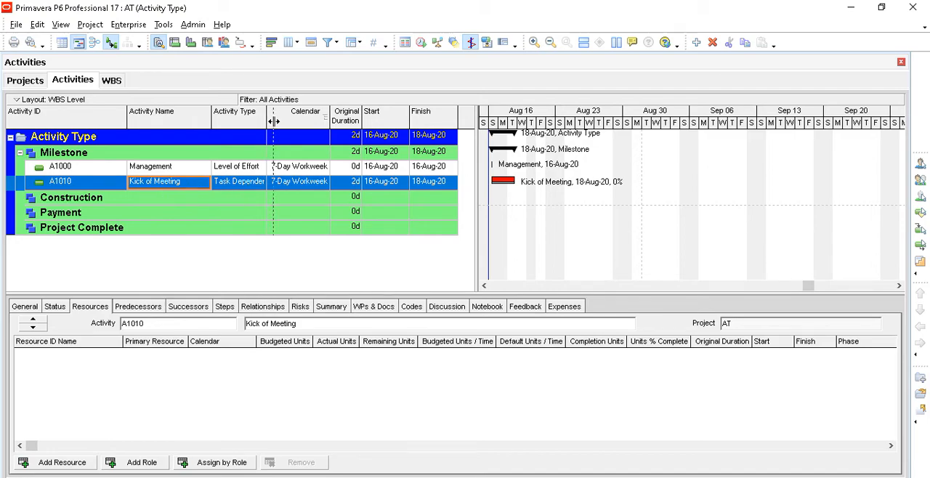
pyautogui.moveTo(267, 120); pyautogui.dragTo(275, 120)
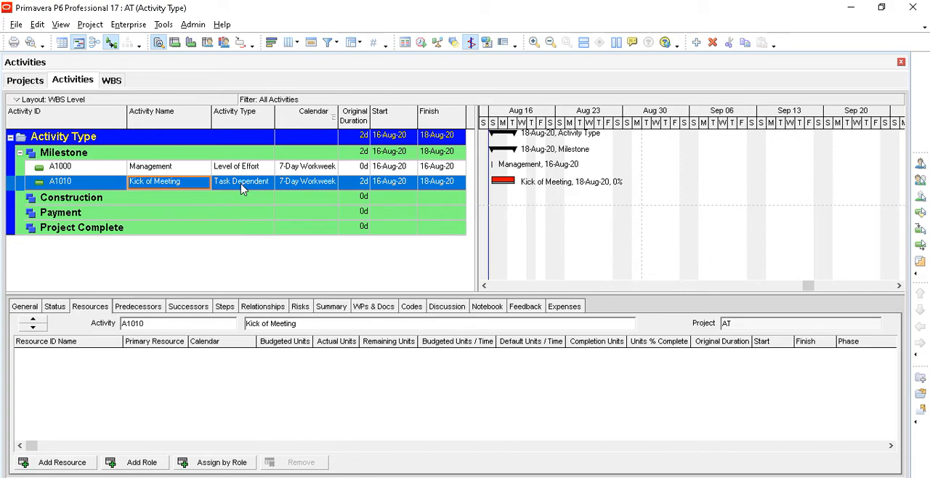
# - Add activity A1020 under the Milestone WBS, name it Advanced Payment and keep the remaining defaults
pyautogui.click(697, 42)
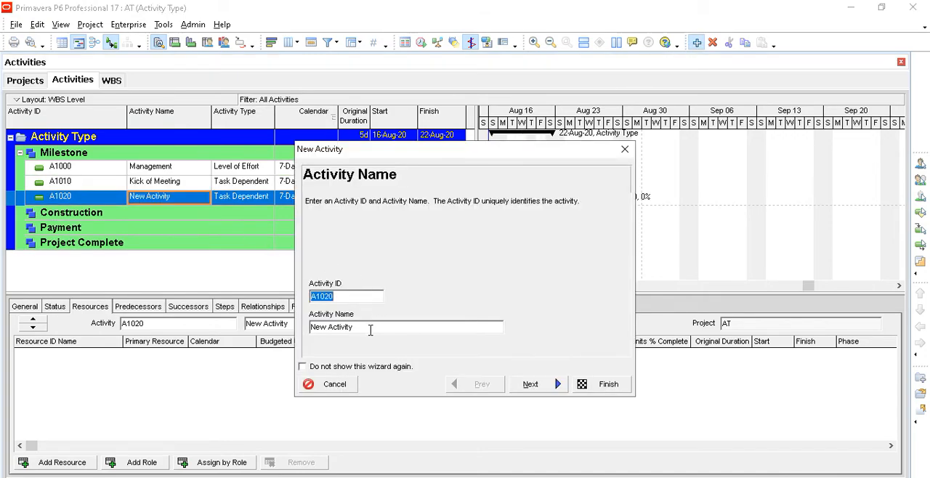
pyautogui.press('Tab')
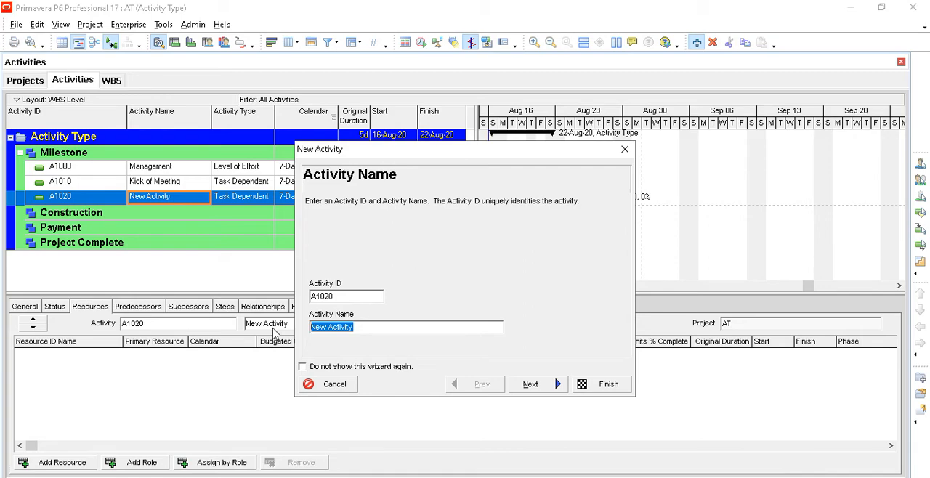
pyautogui.write('Adv')
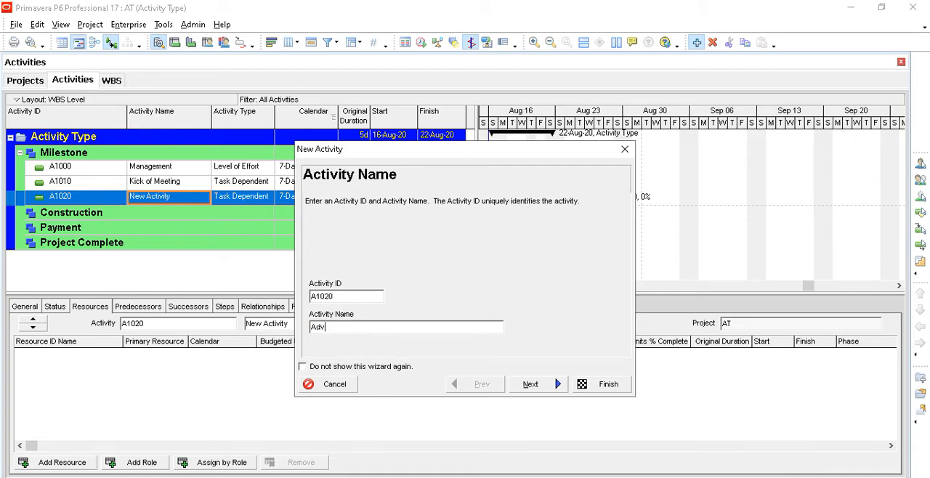
pyautogui.write('anced Payment')
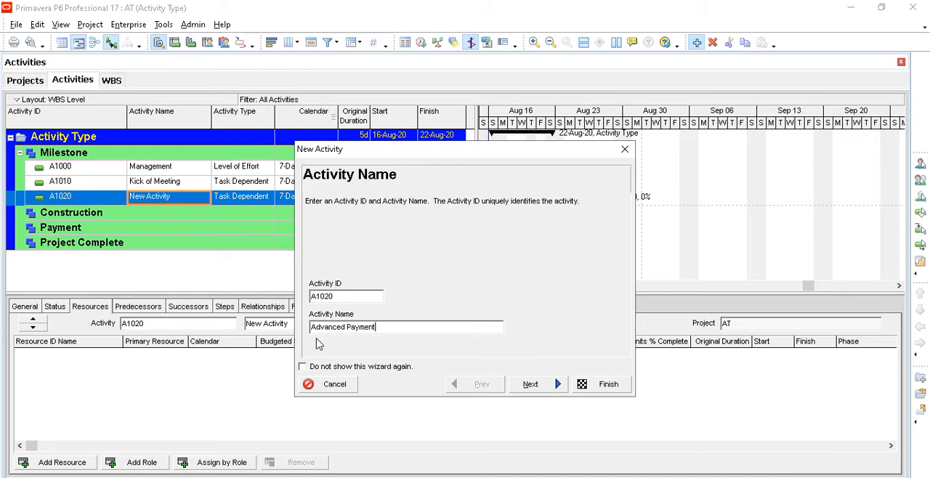
pyautogui.click(589, 385)
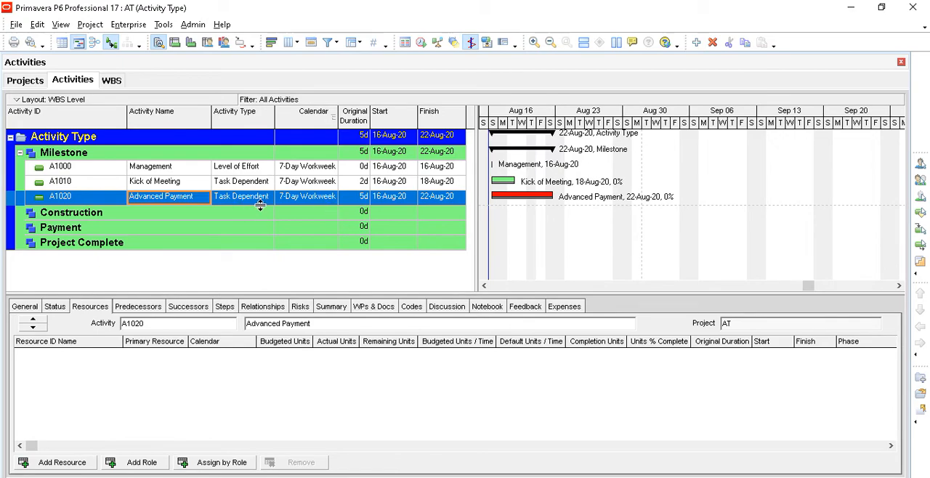
# - Assign the global 5x8 calendar to the Management and Kick of Meeting activities
pyautogui.click(319, 172)
pyautogui.doubleClick(330, 171)
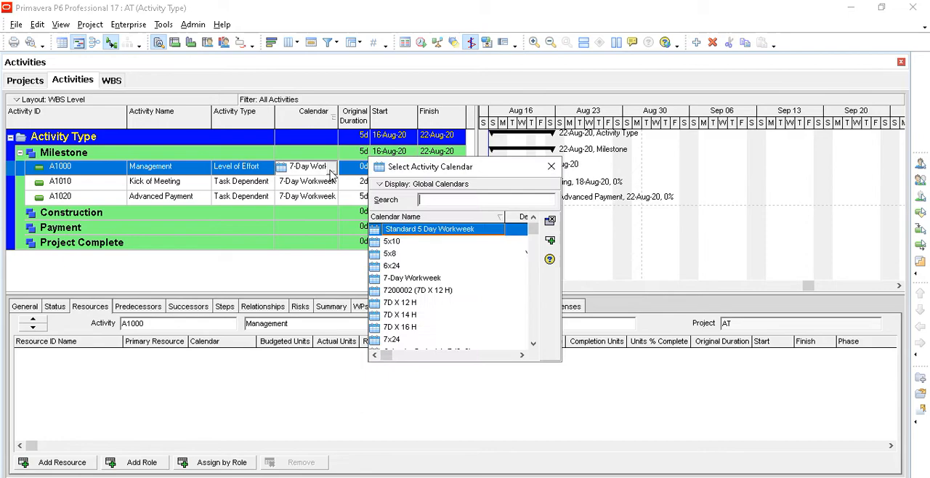
pyautogui.doubleClick(384, 256)
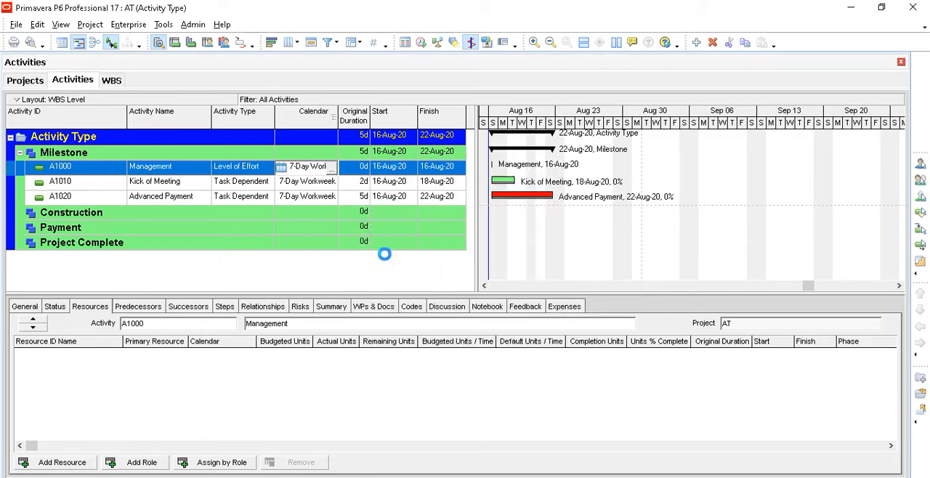
pyautogui.click(313, 187)
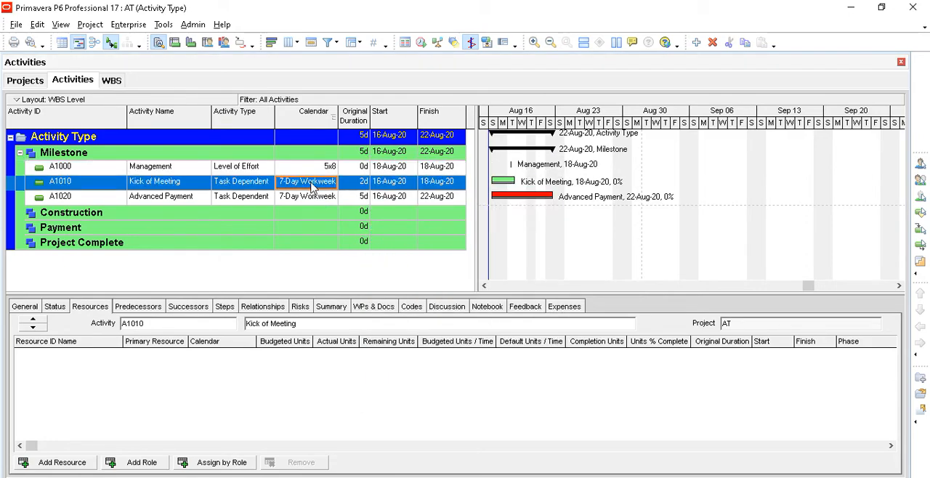
pyautogui.doubleClick(312, 188)
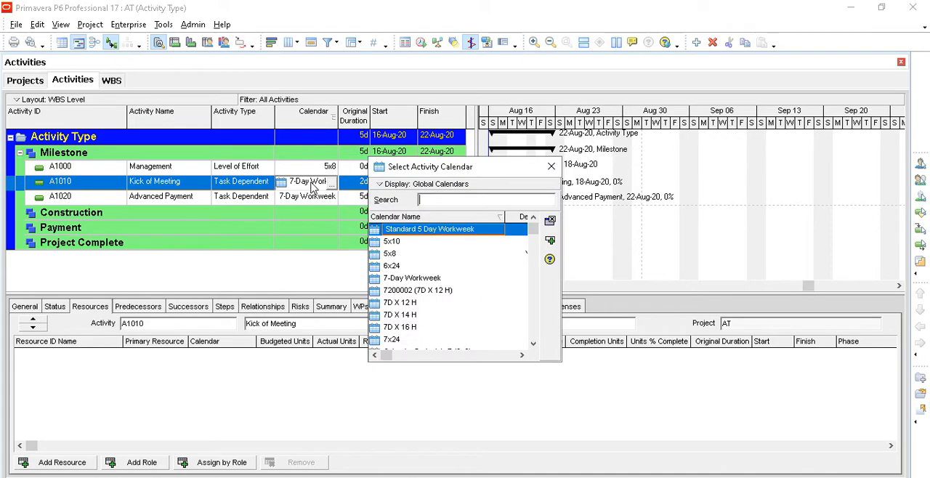
pyautogui.doubleClick(392, 255)
# - Change the Advanced Payment activity's type to Start Milestone
pyautogui.click(317, 205)
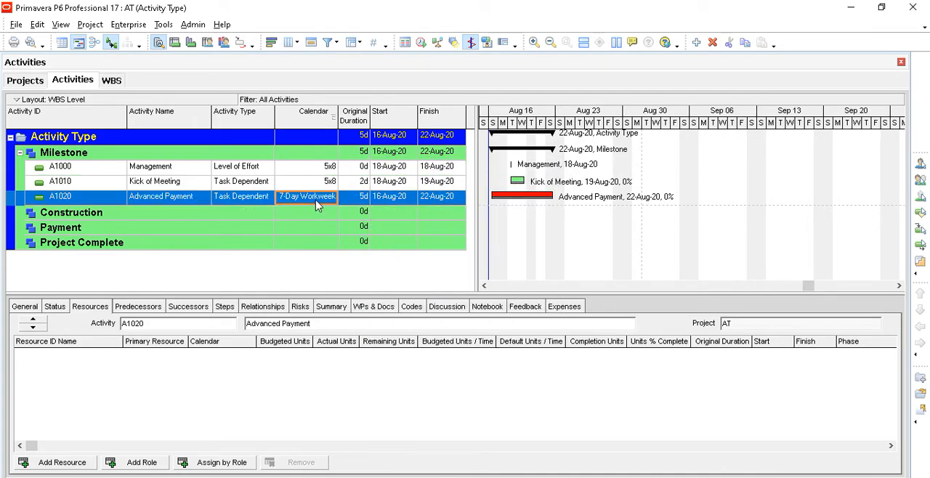
pyautogui.click(260, 200)
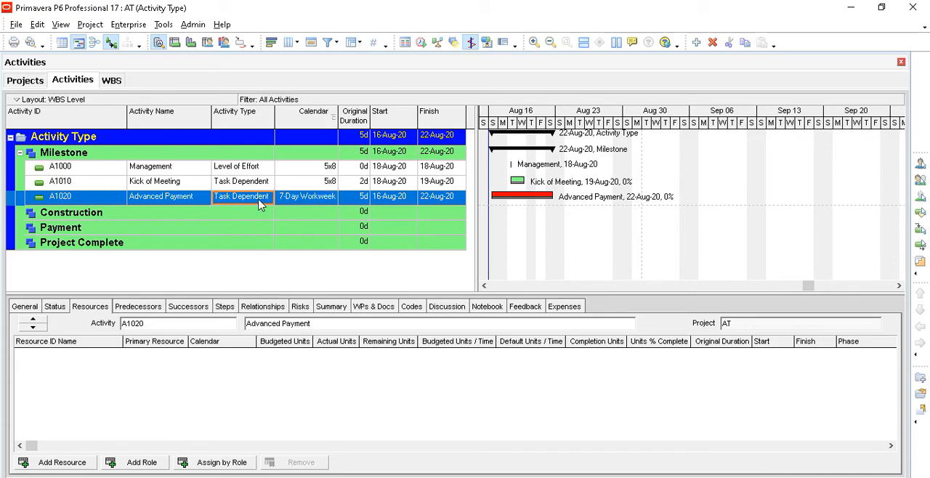
pyautogui.click(265, 198)
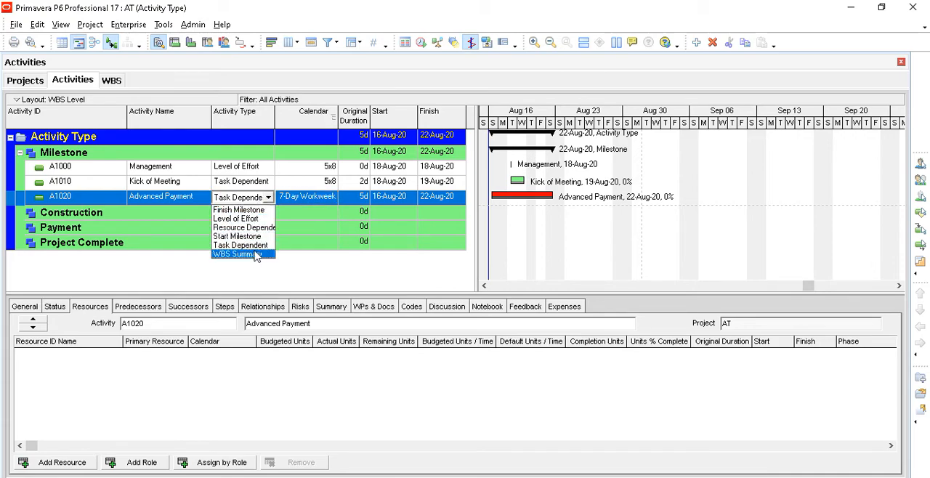
pyautogui.click(258, 236)
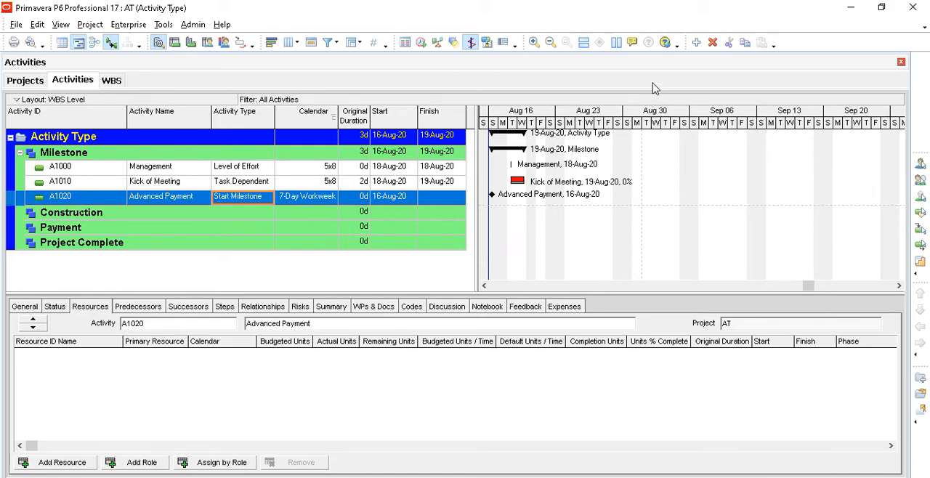
# - Add activity A1030 under the Milestone WBS, name it Piling Finish and keep the remaining defaults
pyautogui.click(697, 43)
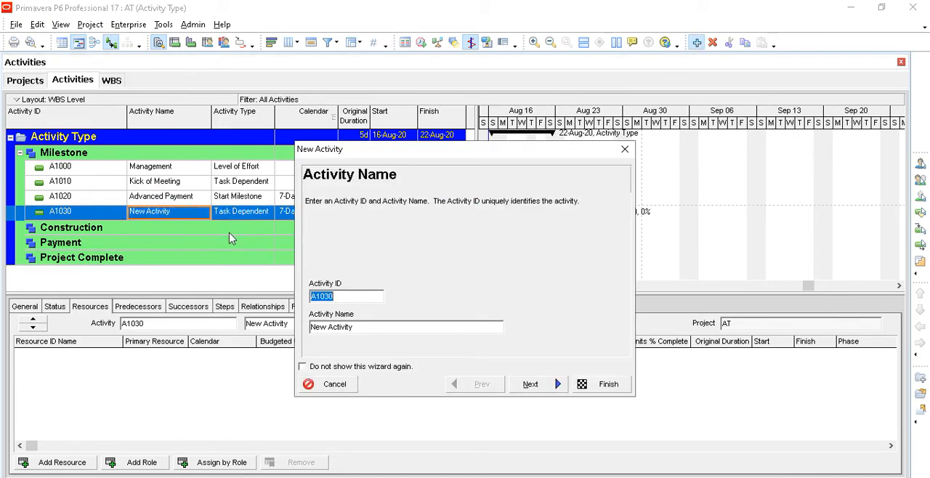
pyautogui.moveTo(363, 327); pyautogui.dragTo(269, 327)
pyautogui.write('P')
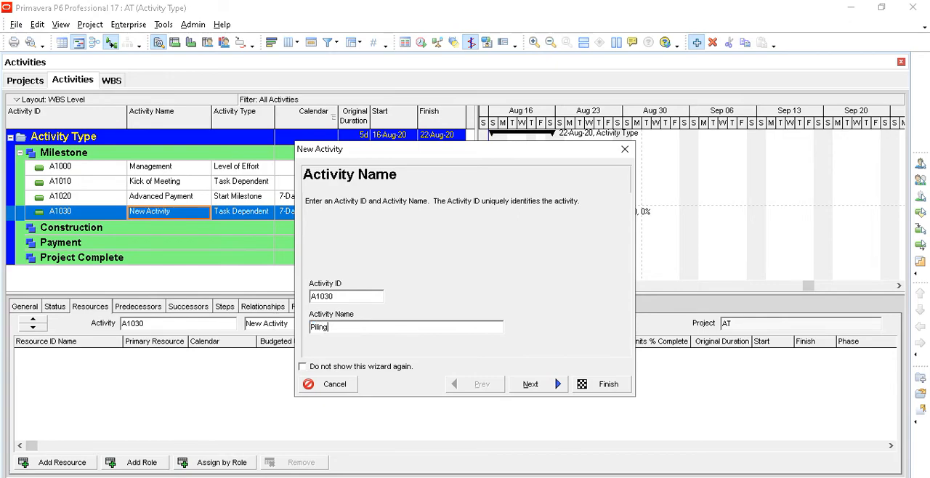
pyautogui.write('iling')
pyautogui.click(601, 385)
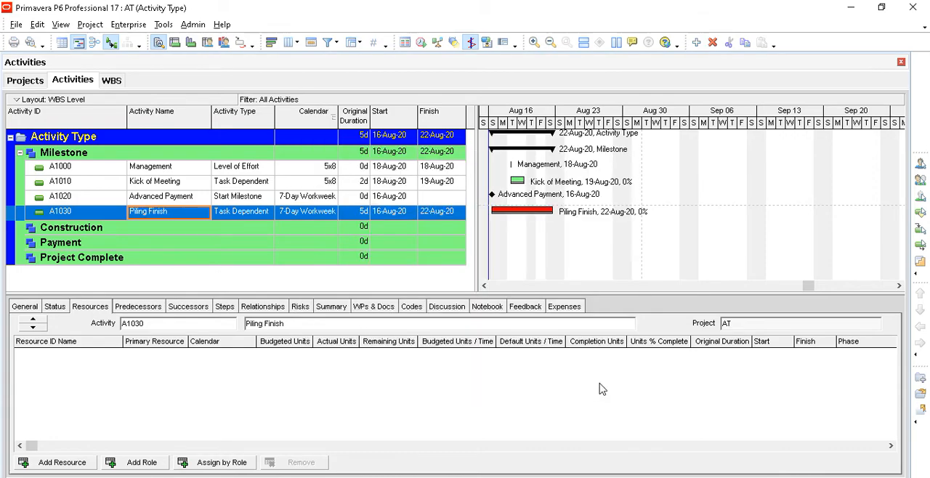
# - Change the Piling Finish activity's type to Finish Milestone
pyautogui.click(264, 217)
pyautogui.click(265, 217)
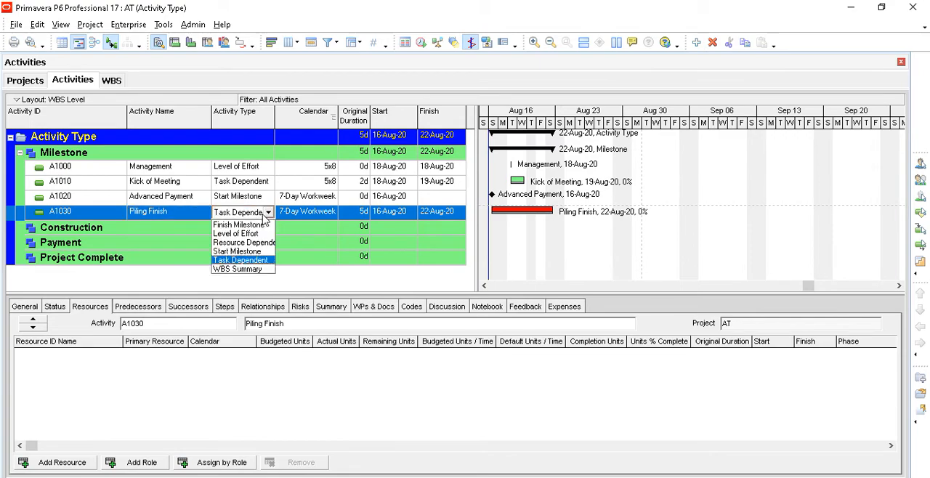
pyautogui.click(264, 225)
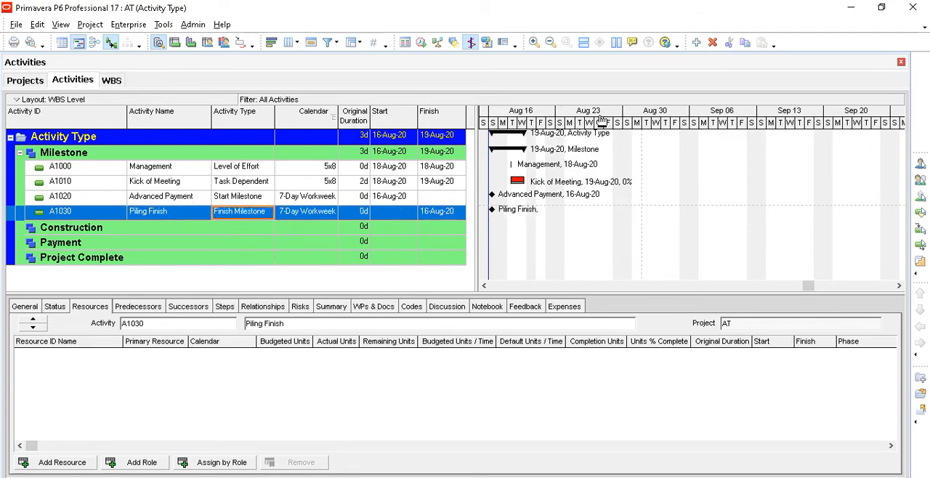
# - Add activity A1040 under the Milestone WBS, named Foundation Finish, with the activity type Finish Milestone
pyautogui.click(696, 42)
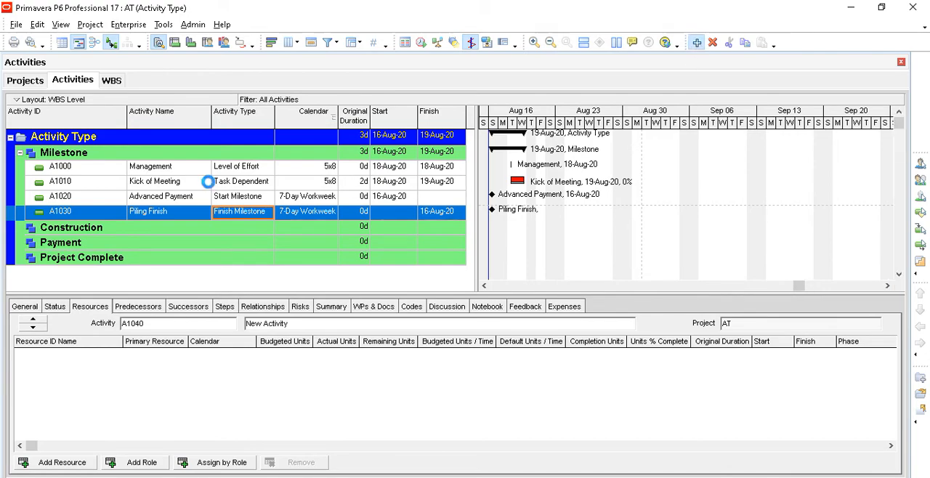
pyautogui.moveTo(386, 326); pyautogui.dragTo(254, 325)
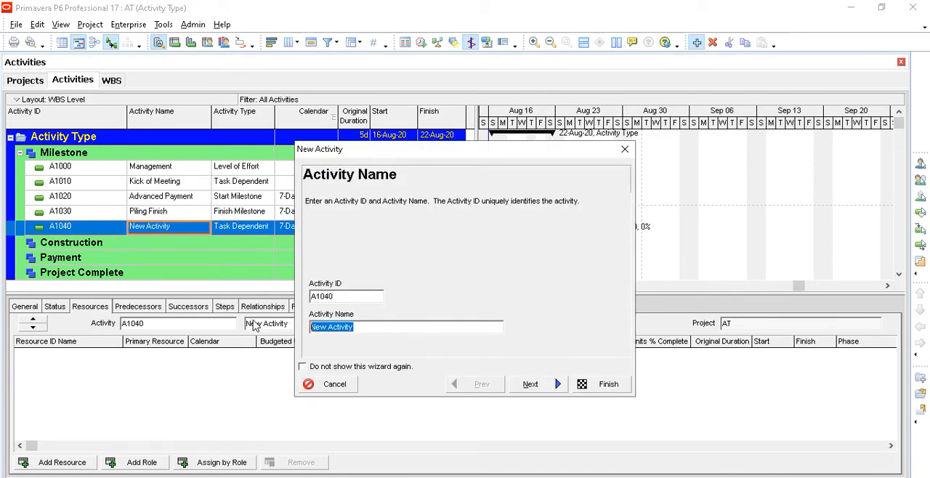
pyautogui.write('Fou')
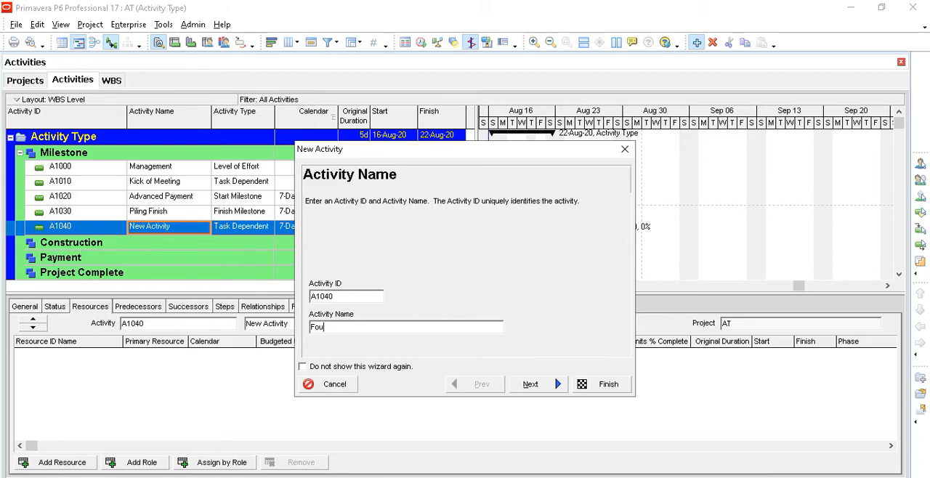
pyautogui.write('ndation Finish')
pyautogui.click(529, 385)
pyautogui.click(530, 385)
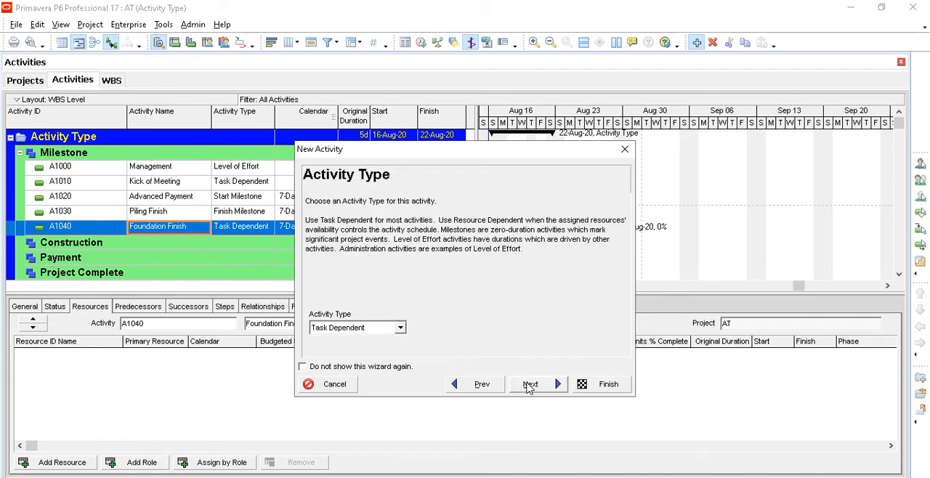
pyautogui.click(400, 327)
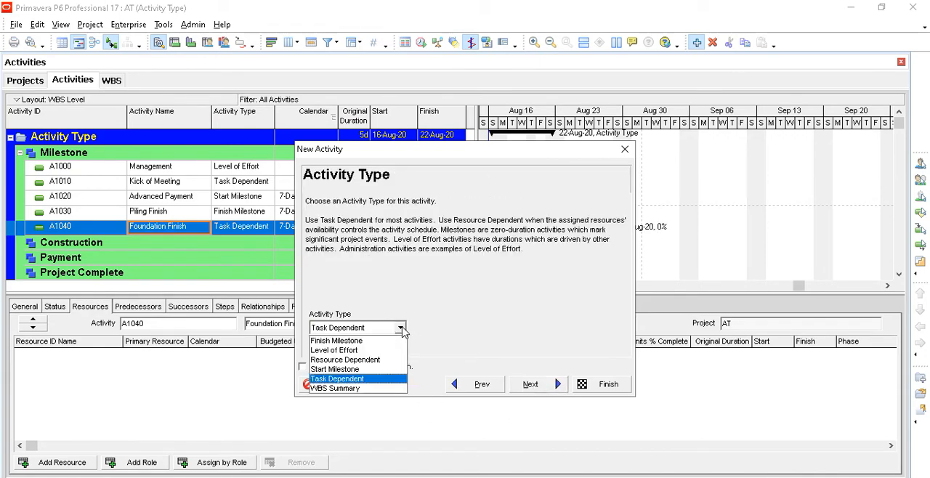
pyautogui.click(376, 338)
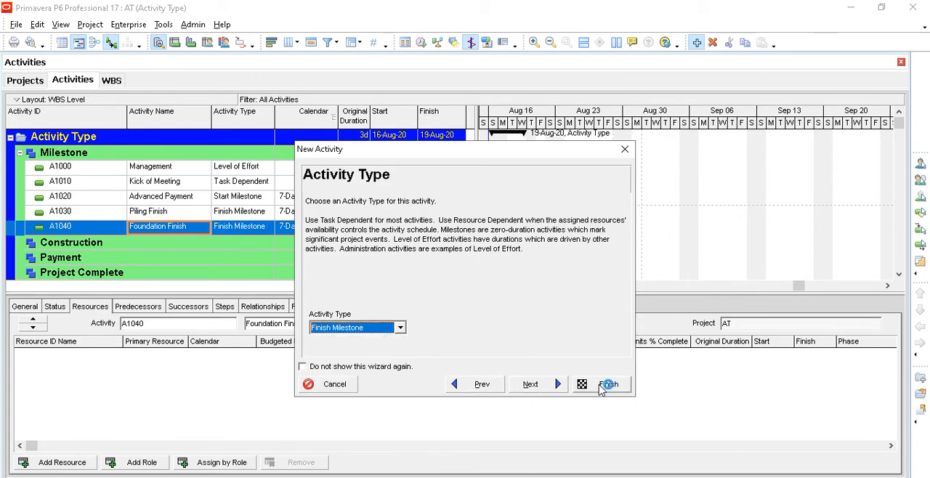
pyautogui.click(602, 388)
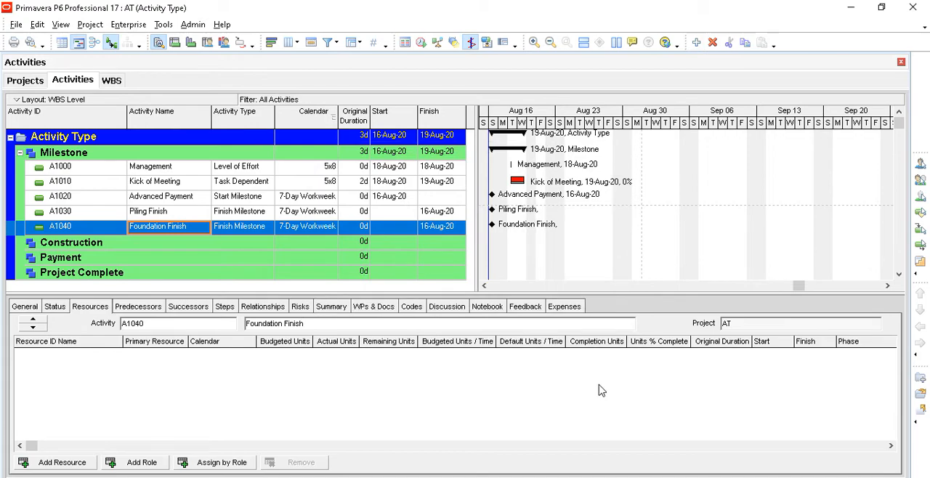
# - Compare the original durations, start and finish dates and activity types of the Advanced Payment, Piling Finish and Foundation Finish milestones
pyautogui.click(361, 214)
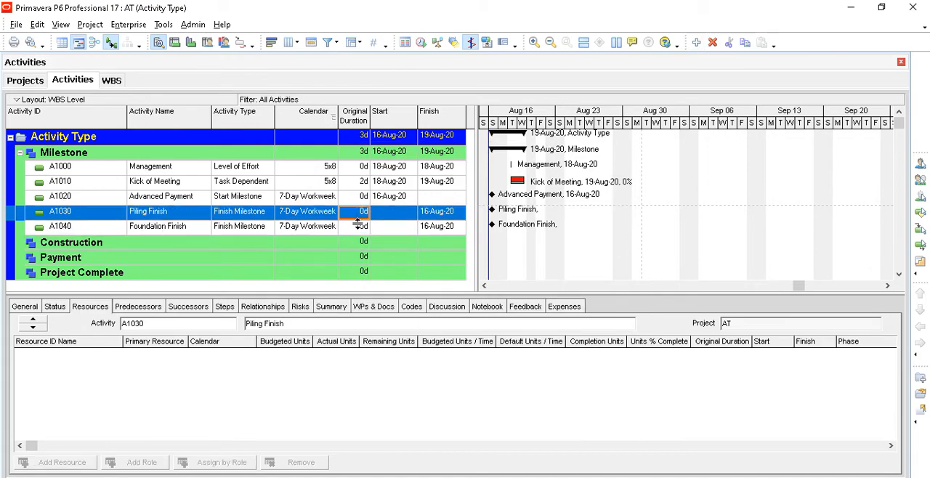
pyautogui.click(360, 227)
pyautogui.click(362, 215)
pyautogui.click(363, 226)
pyautogui.click(361, 216)
pyautogui.click(361, 225)
pyautogui.click(396, 202)
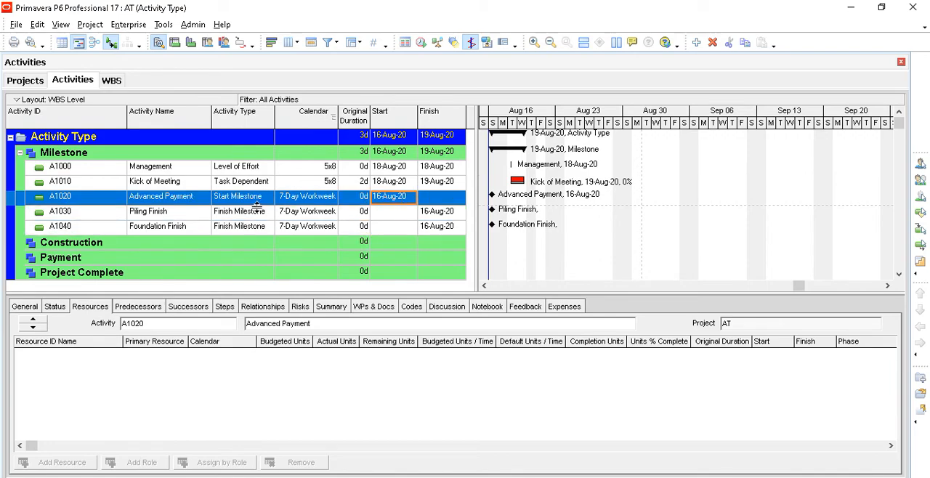
pyautogui.click(256, 201)
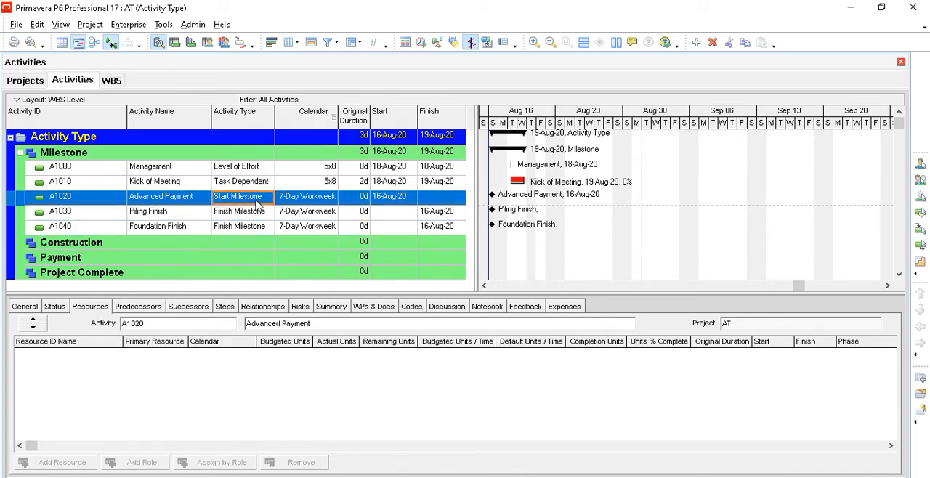
pyautogui.click(428, 215)
pyautogui.click(245, 217)
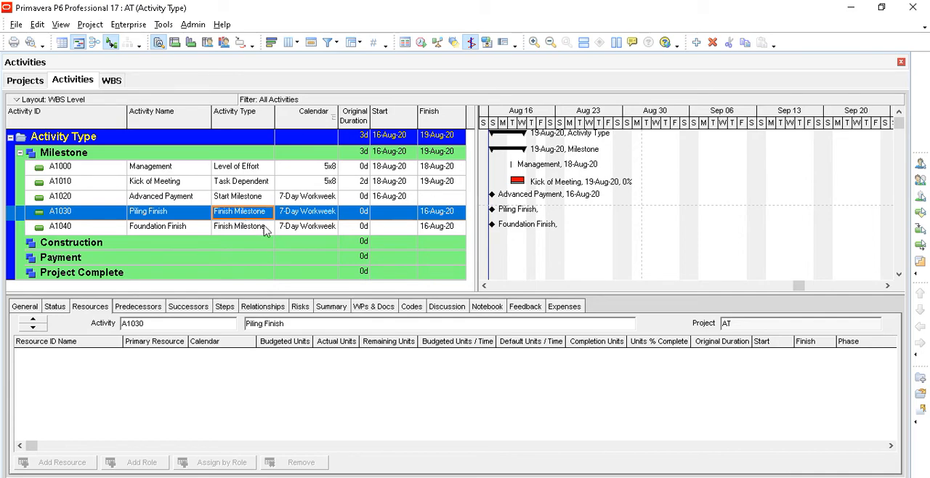
# - Add activity A1050 under the Milestone WBS, named Steel Structure Finish, with the activity type Finish Milestone
pyautogui.click(190, 231)
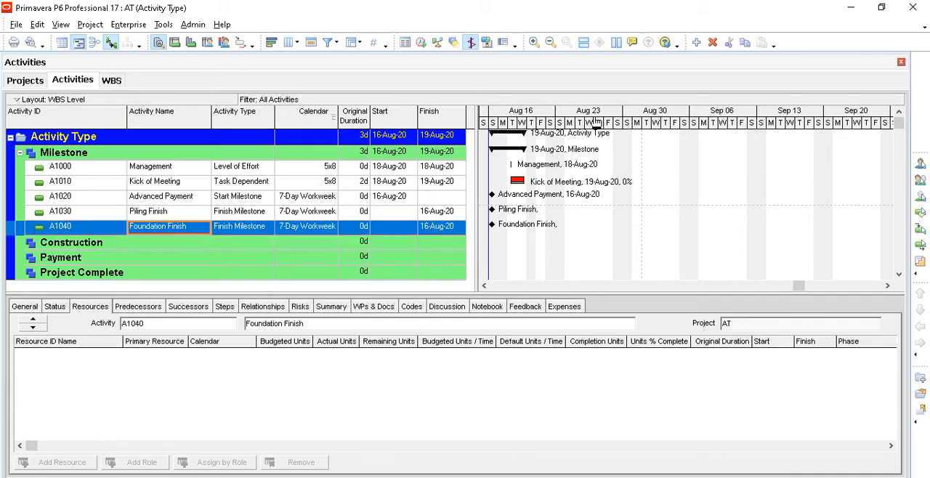
pyautogui.click(696, 43)
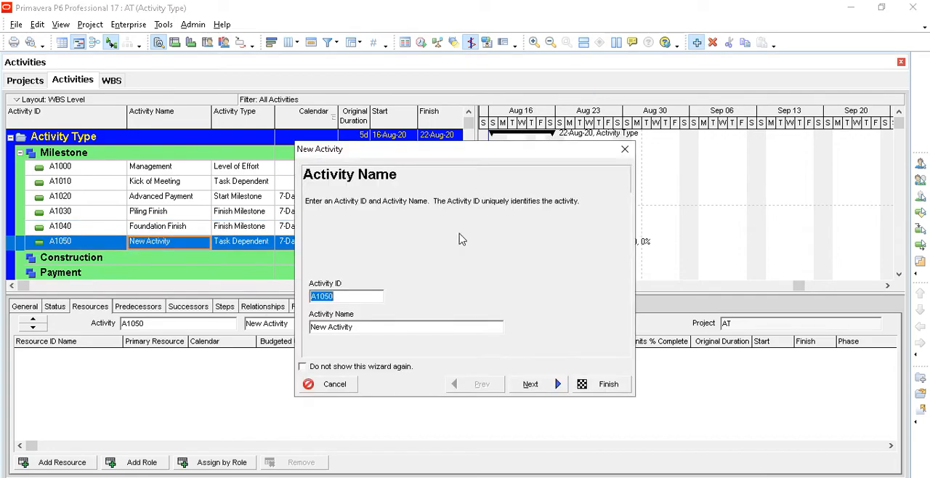
pyautogui.press('Tab')
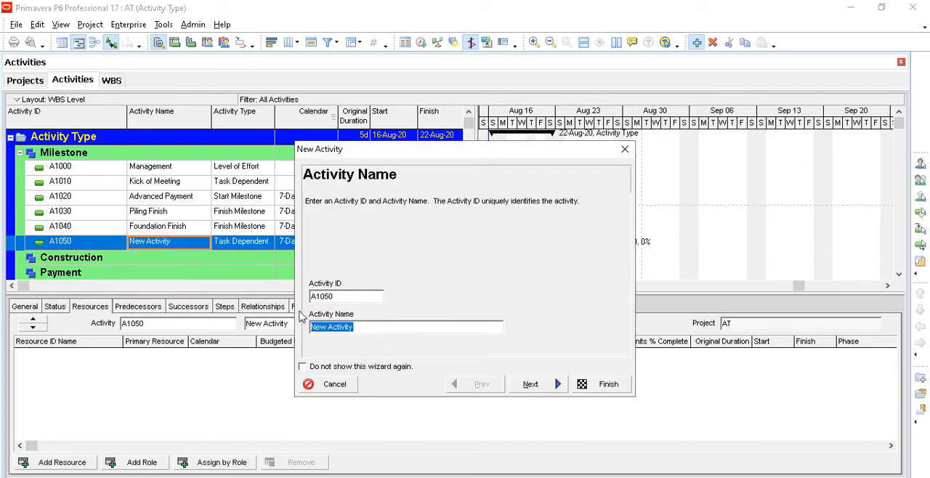
pyautogui.write('Steel')
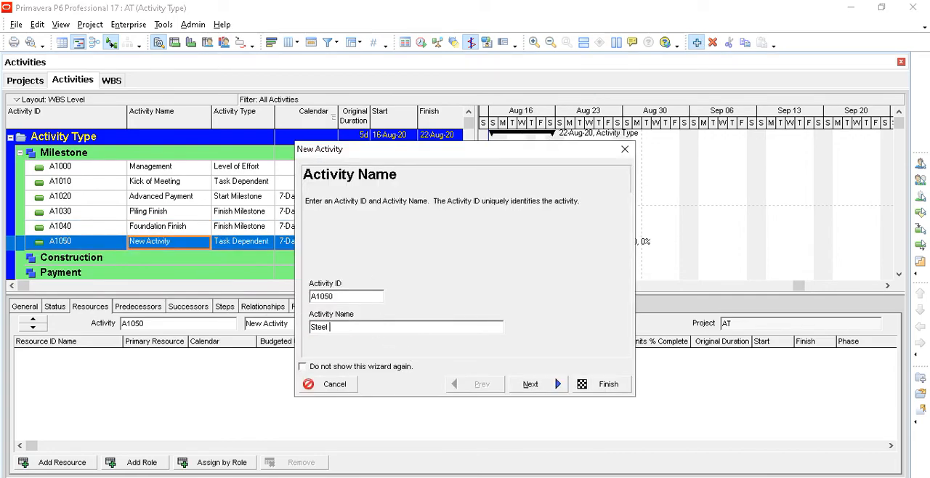
pyautogui.write(' Structure Finish')
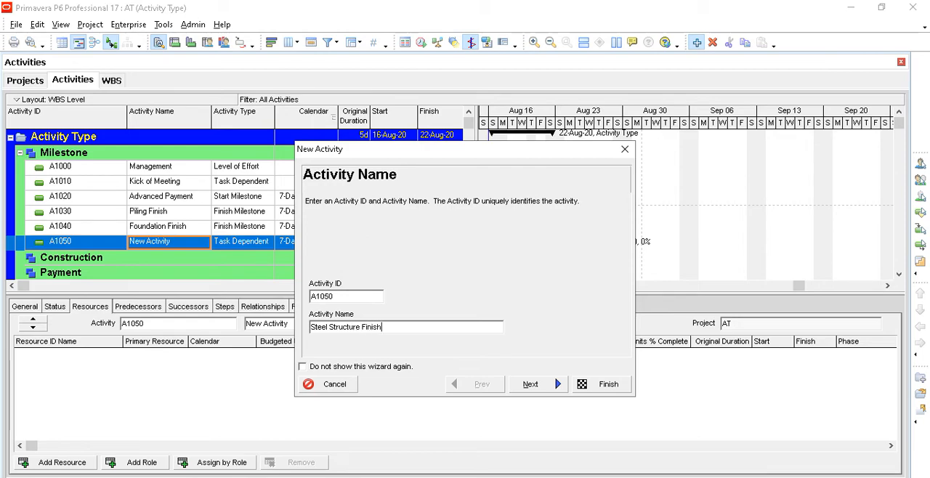
pyautogui.click(522, 389)
pyautogui.click(522, 389)
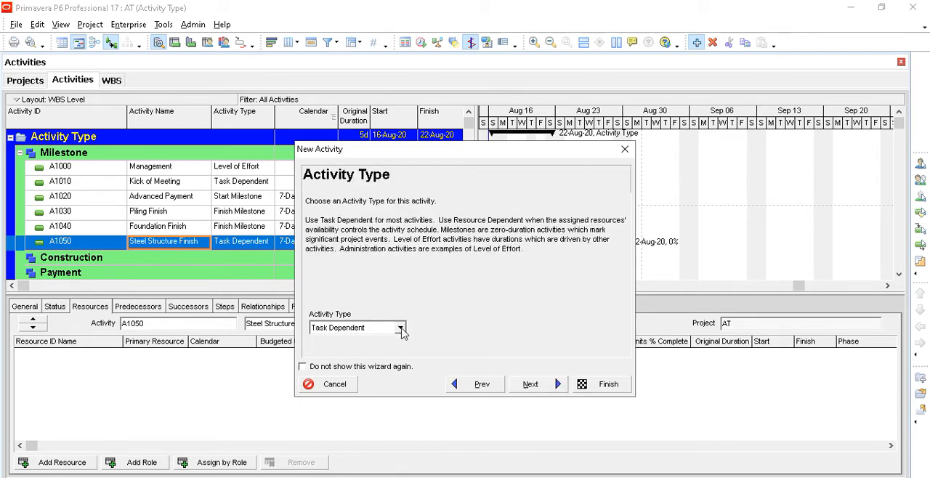
pyautogui.click(400, 328)
pyautogui.click(391, 342)
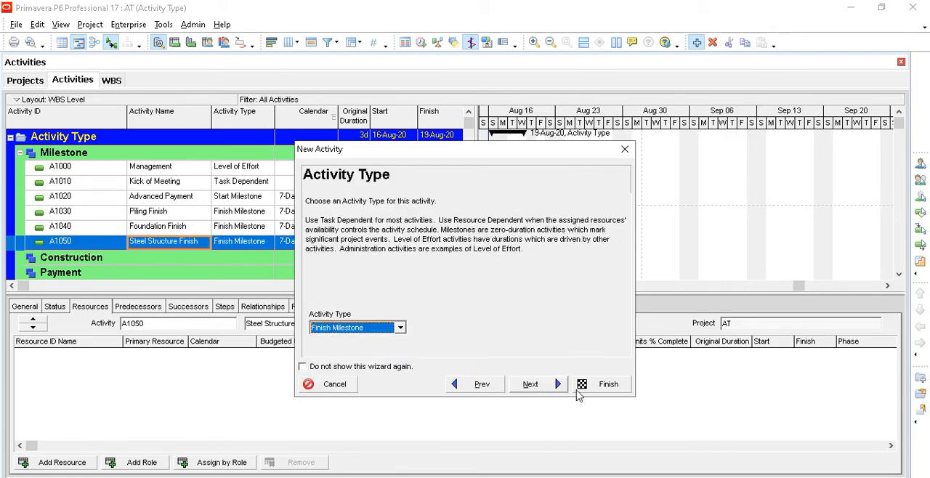
pyautogui.click(602, 386)
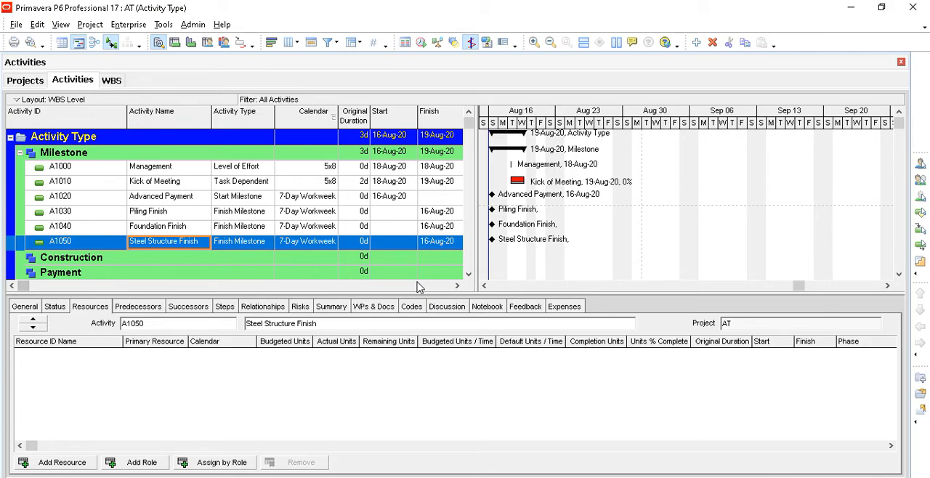
# - Assign activity A1010 Kick of Meeting as a predecessor of the Management activity
pyautogui.click(203, 169)
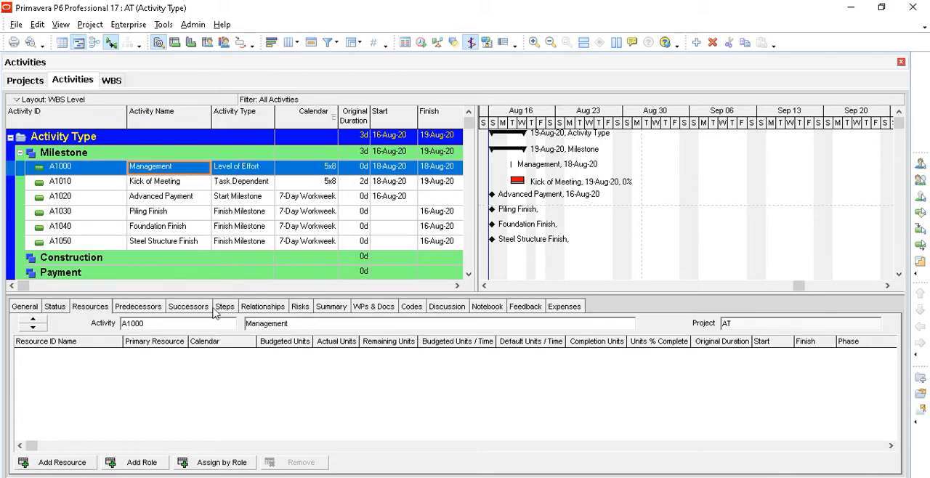
pyautogui.click(142, 308)
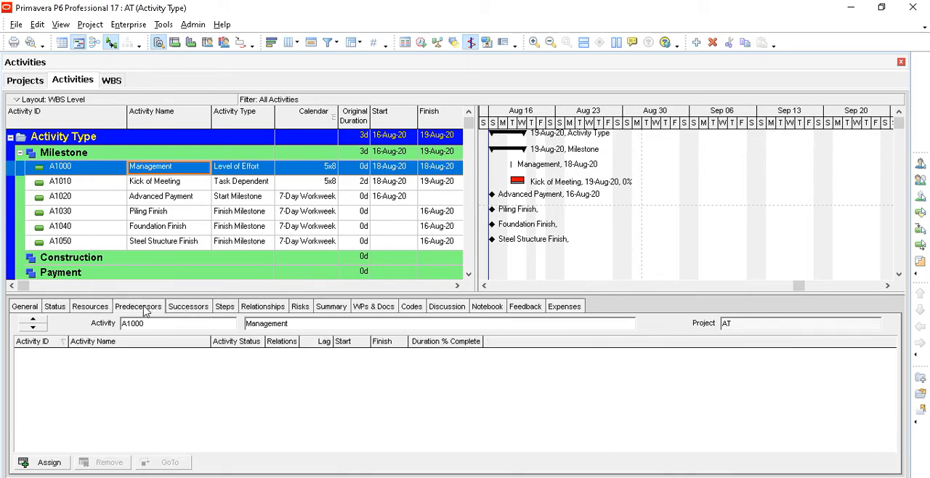
pyautogui.click(50, 463)
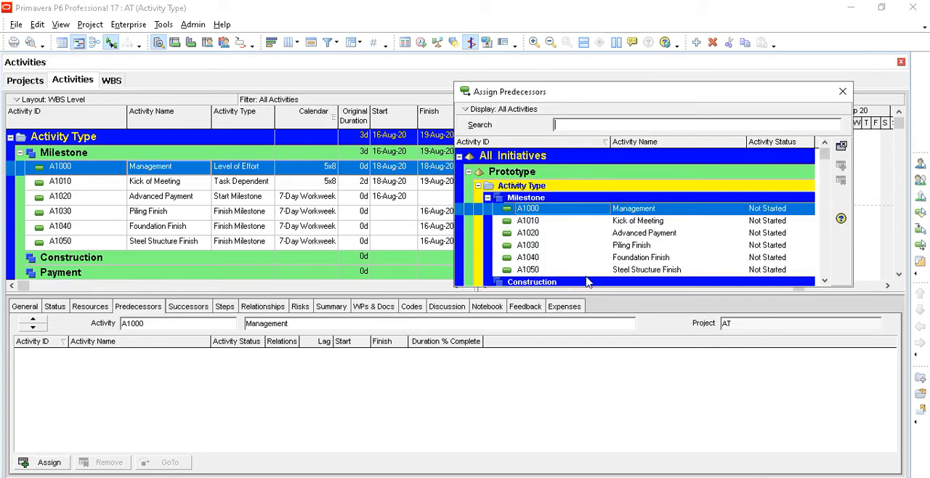
pyautogui.click(638, 222)
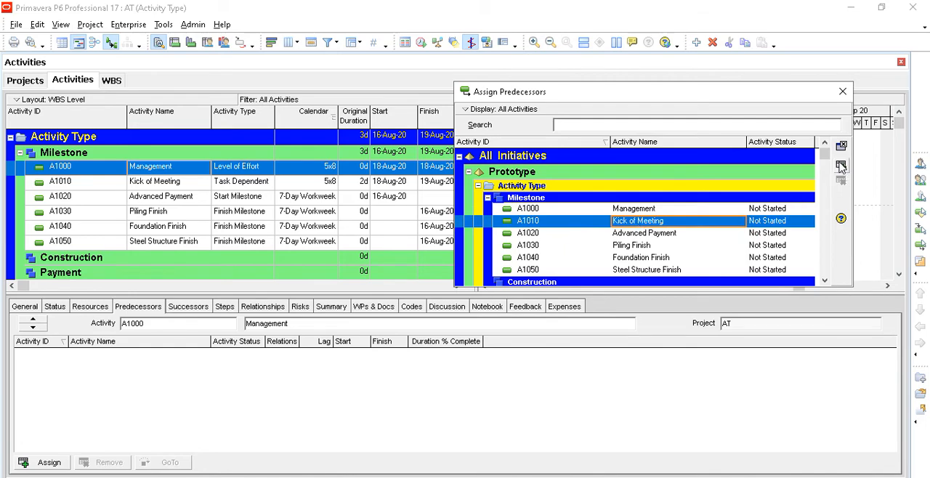
pyautogui.doubleClick(774, 215)
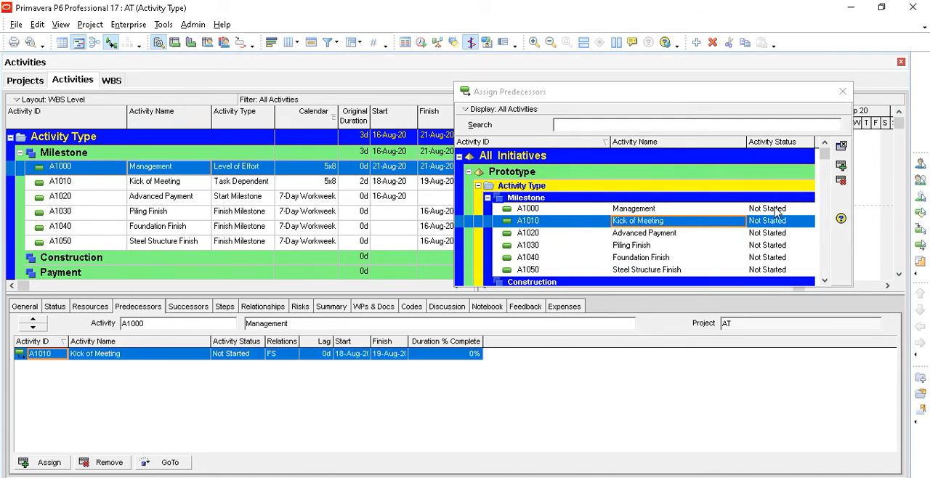
pyautogui.click(842, 93)
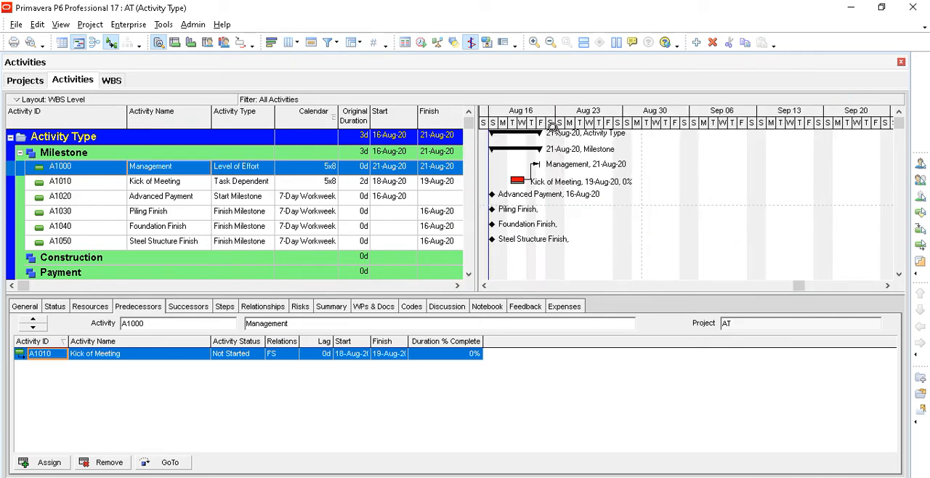
# - Widen the Gantt timescale and change the Management activity's relationship with its Kick of Meeting predecessor to SS
pyautogui.moveTo(552, 125); pyautogui.dragTo(598, 131)
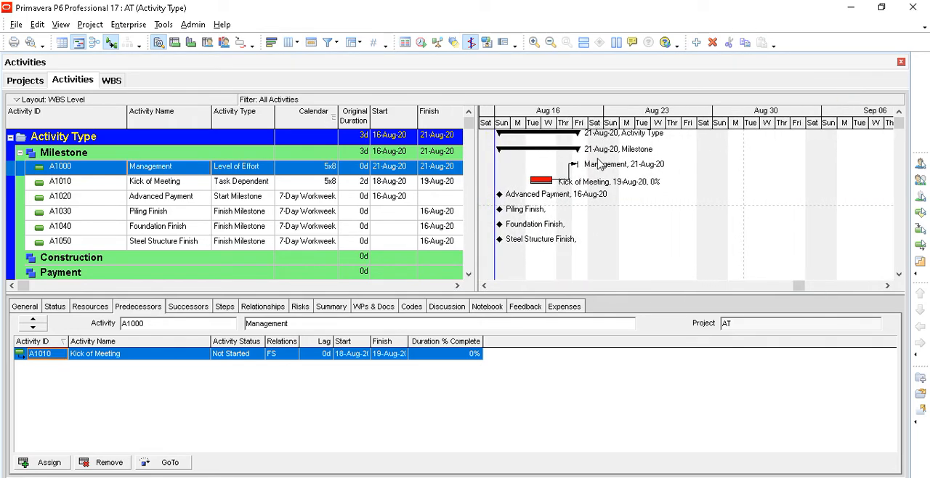
pyautogui.click(284, 356)
pyautogui.click(285, 362)
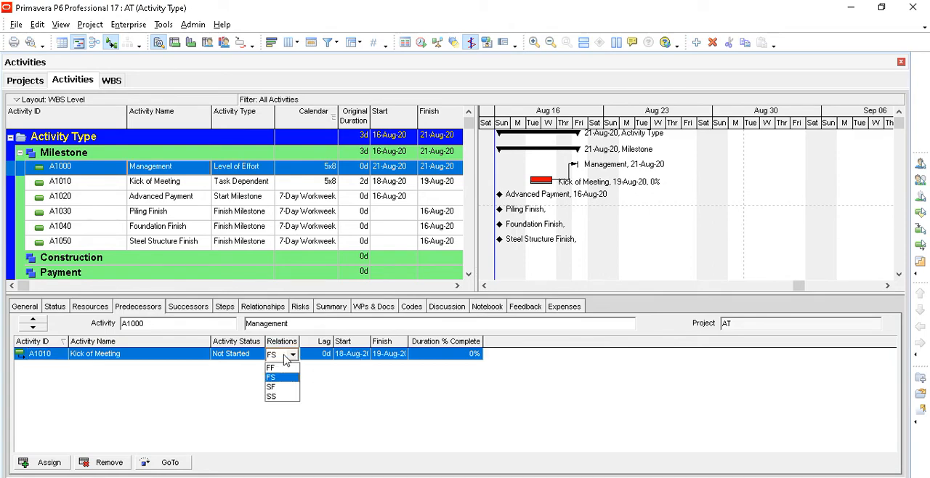
pyautogui.click(282, 398)
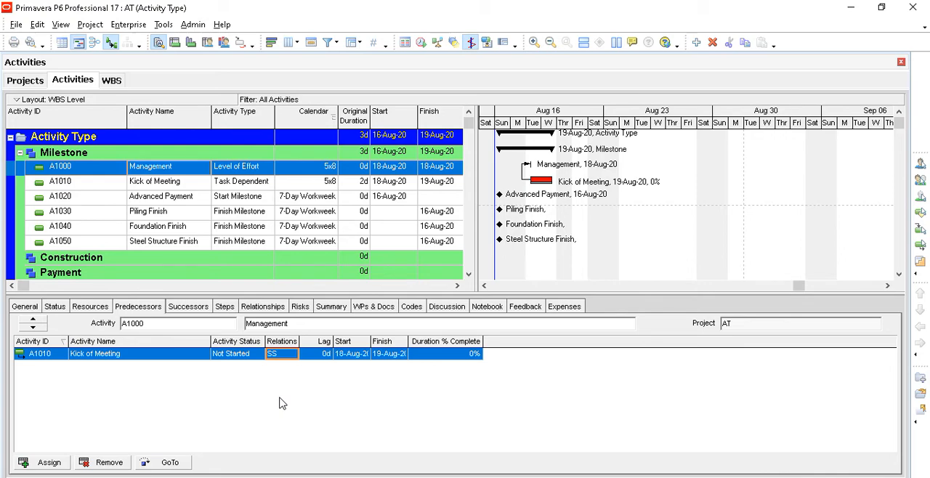
# - Add an activity named Partion Finish under the Milestone WBS with the activity type Finish Milestone
pyautogui.click(184, 309)
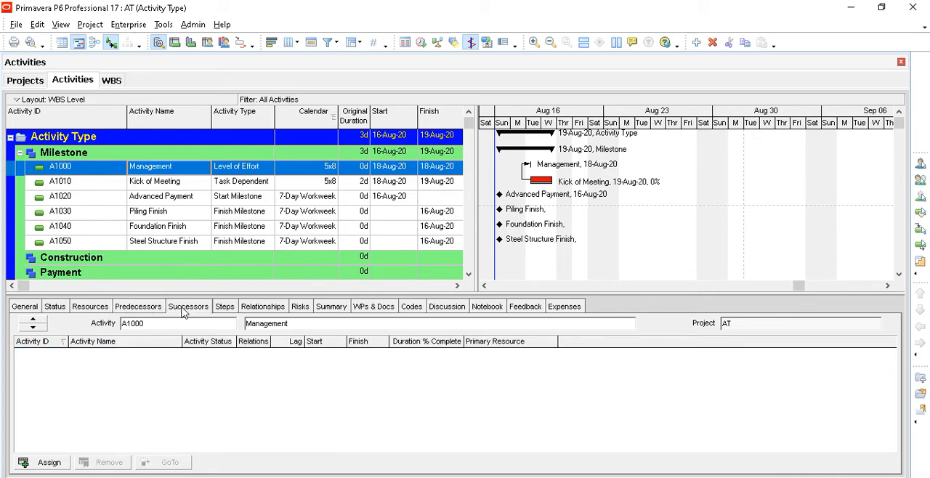
pyautogui.click(186, 244)
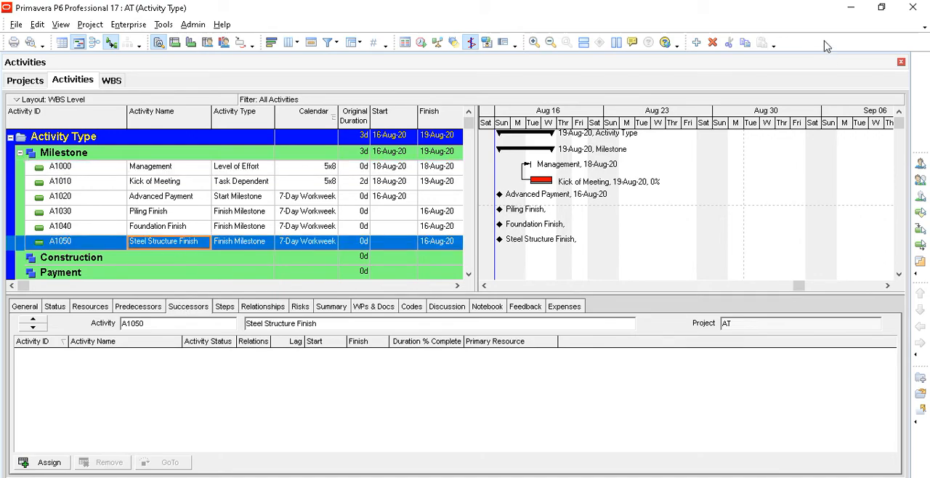
pyautogui.click(697, 44)
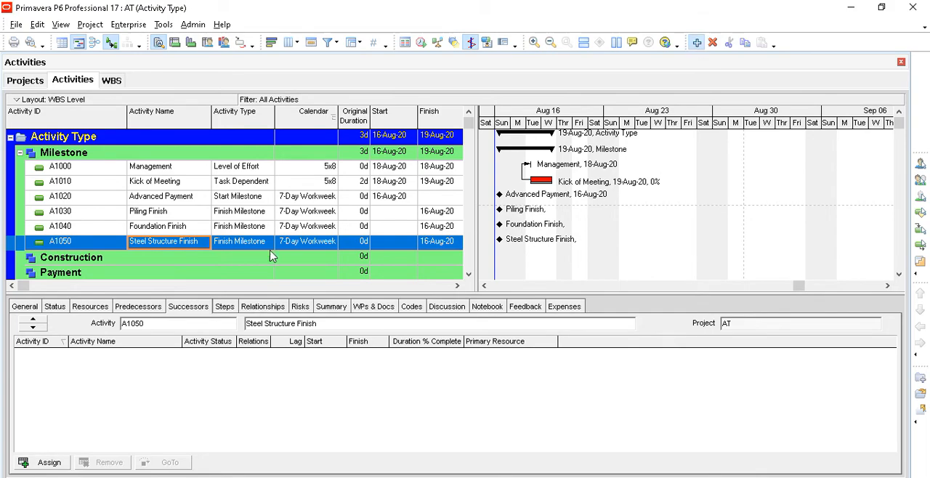
pyautogui.moveTo(365, 328); pyautogui.dragTo(302, 324)
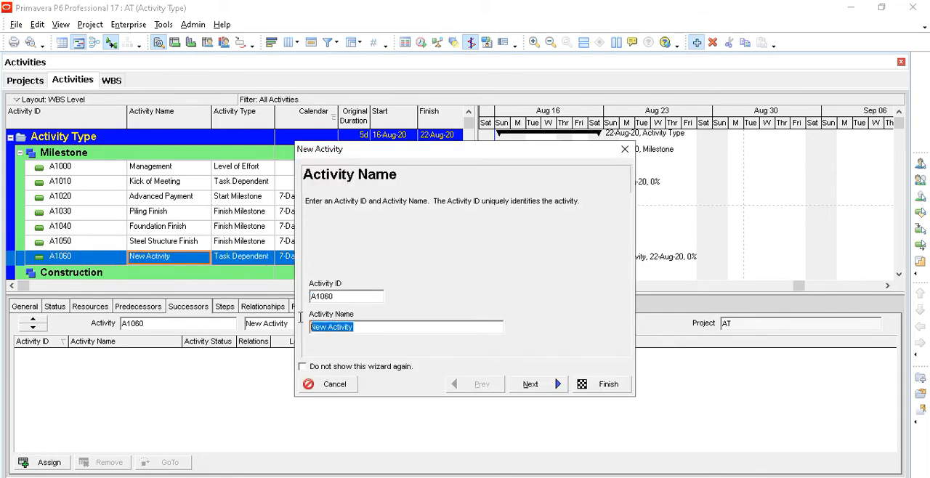
pyautogui.write('Partion Finish')
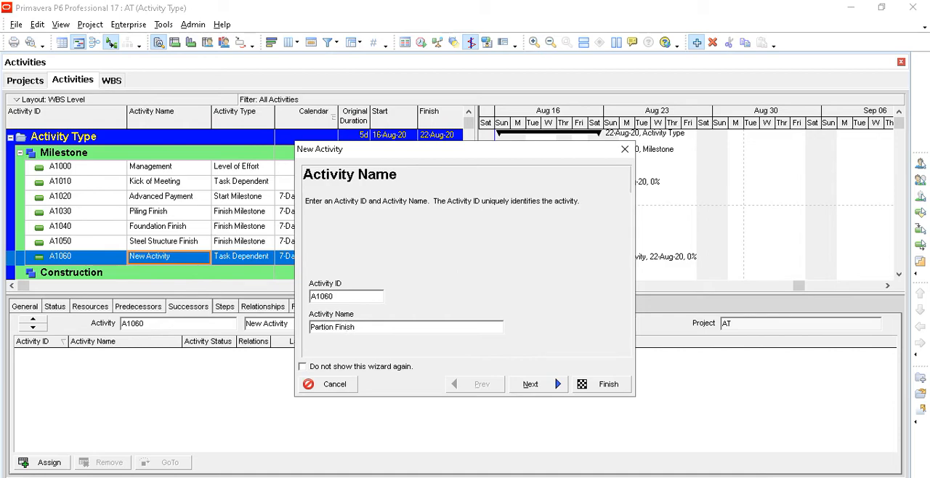
pyautogui.click(530, 385)
pyautogui.click(530, 385)
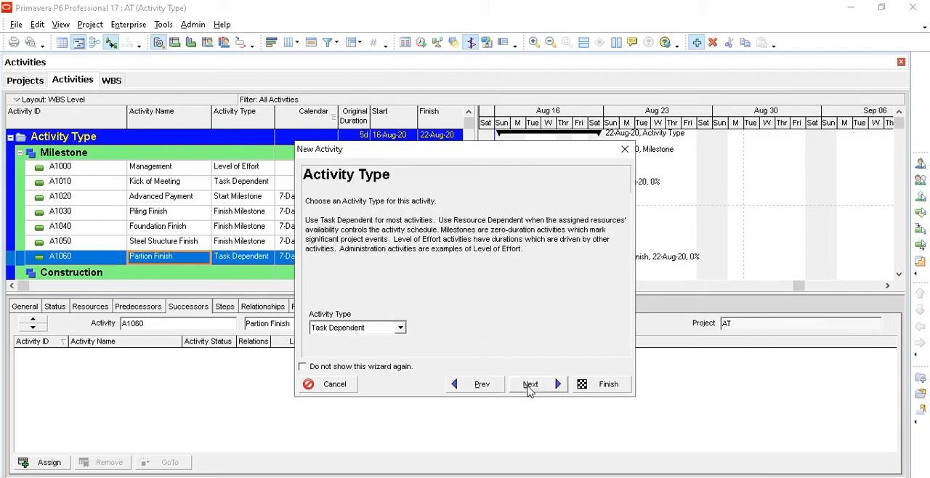
pyautogui.click(400, 328)
pyautogui.click(383, 340)
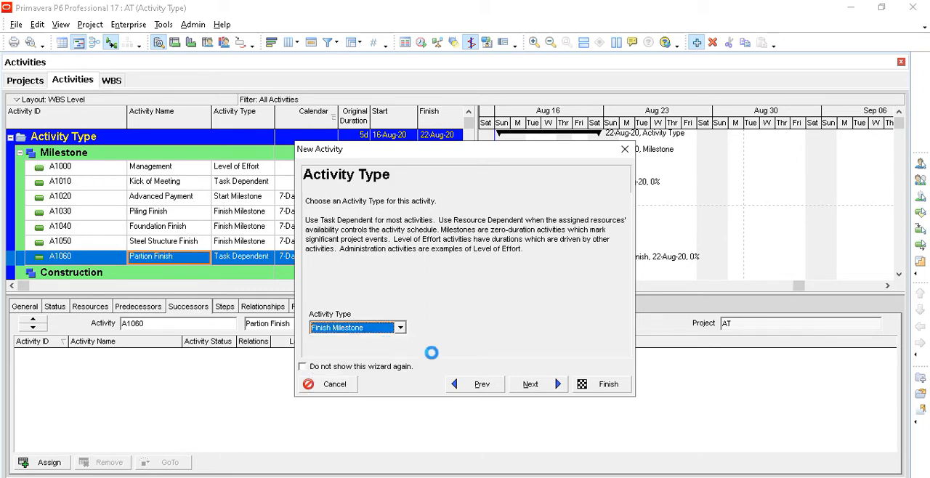
pyautogui.click(593, 385)
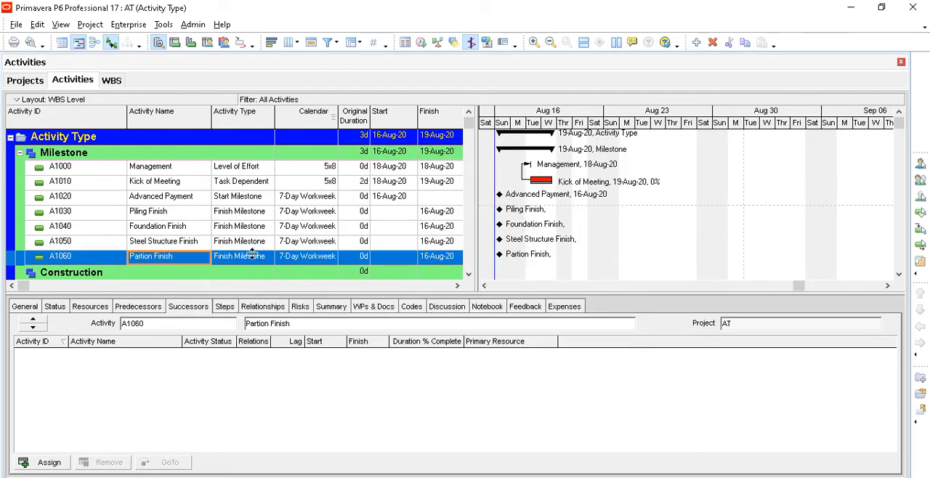
# - Add an activity named Roof Finish under the Milestone WBS with the activity type Finish Milestone
pyautogui.click(696, 42)
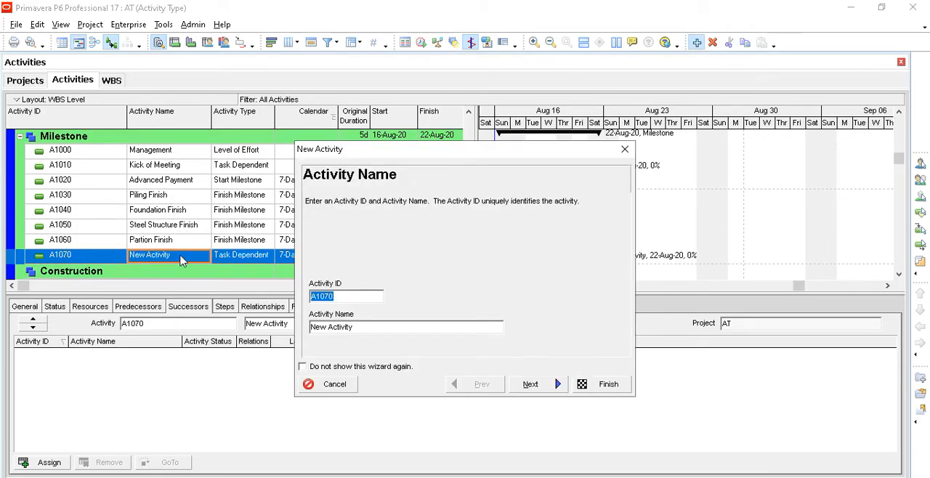
pyautogui.moveTo(367, 329); pyautogui.dragTo(257, 318)
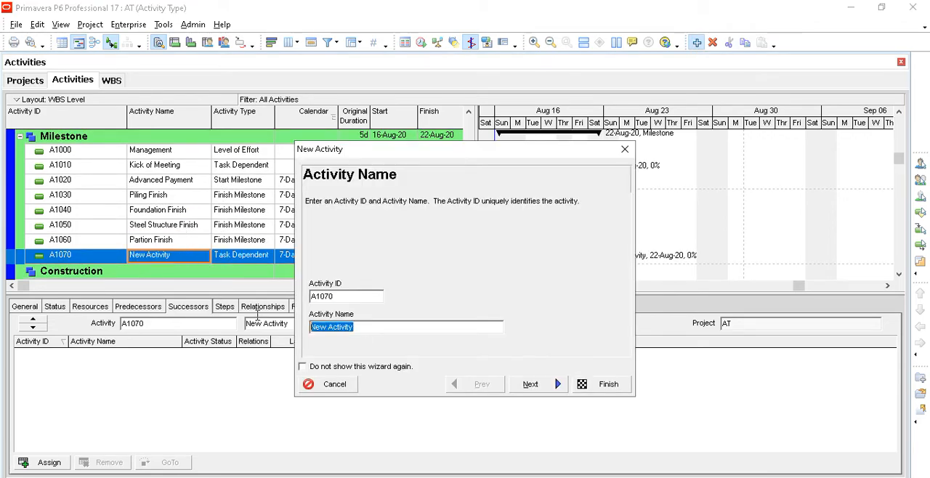
pyautogui.write('Roof Finish')
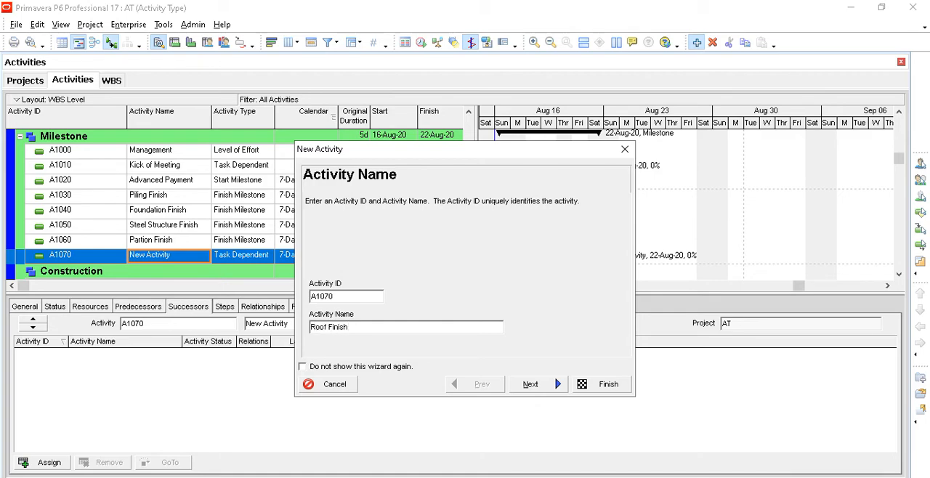
pyautogui.click(530, 384)
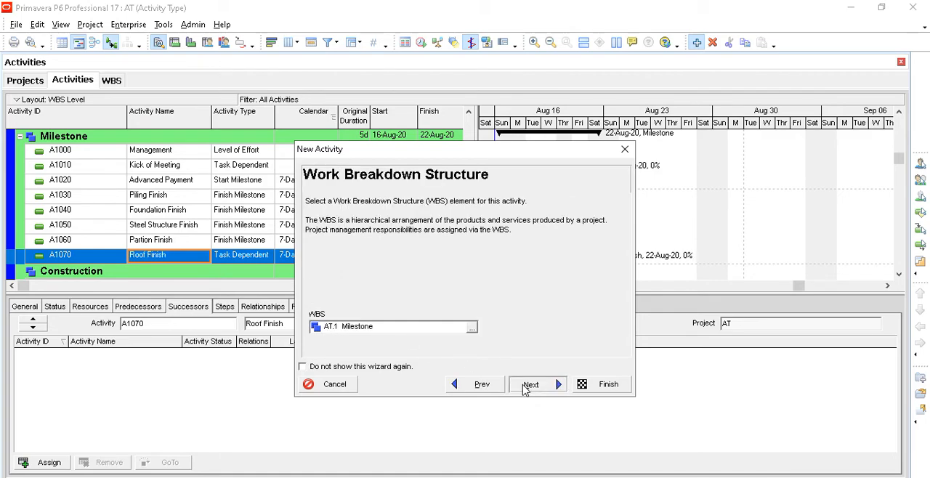
pyautogui.click(529, 383)
pyautogui.click(400, 328)
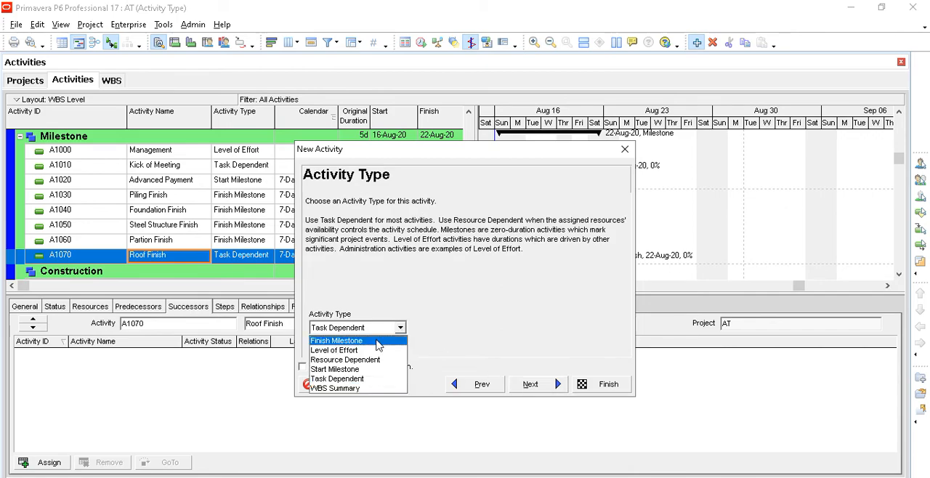
pyautogui.click(338, 337)
pyautogui.click(592, 384)
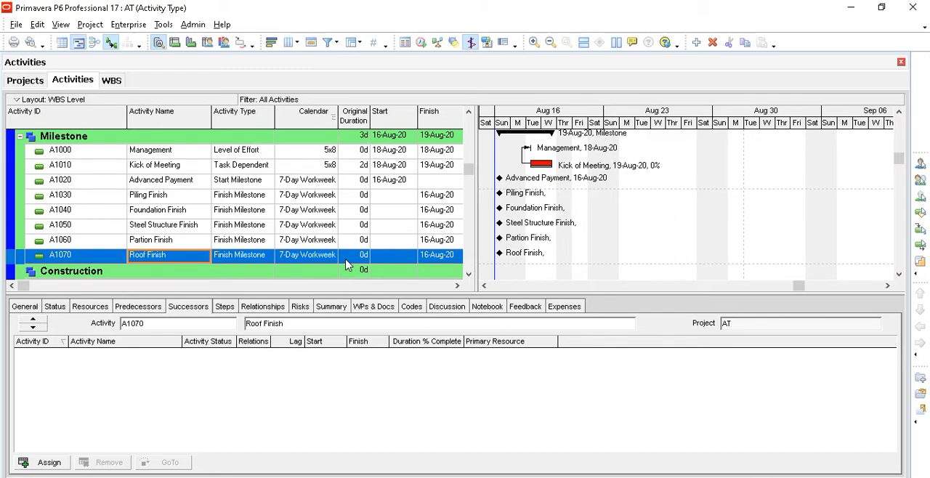
# - Assign A1070 Roof Finish as a successor of the Management activity with an FF relationship
pyautogui.click(185, 160)
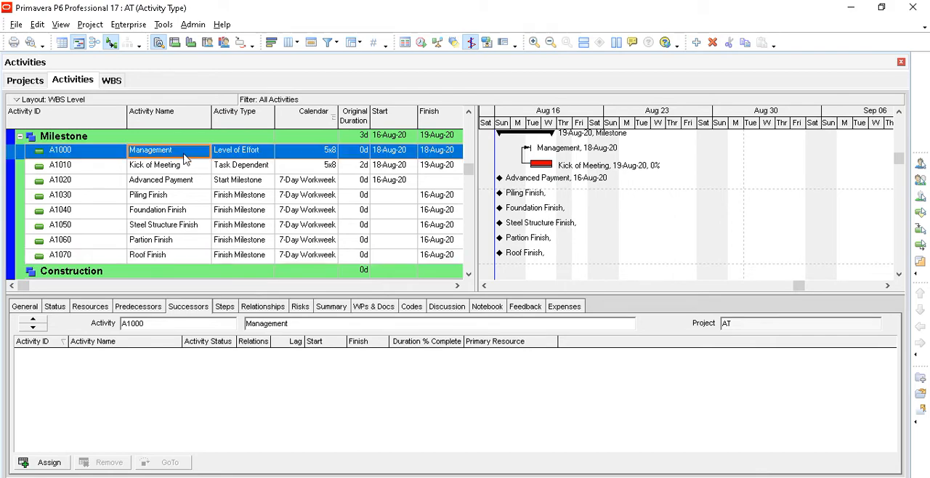
pyautogui.click(140, 307)
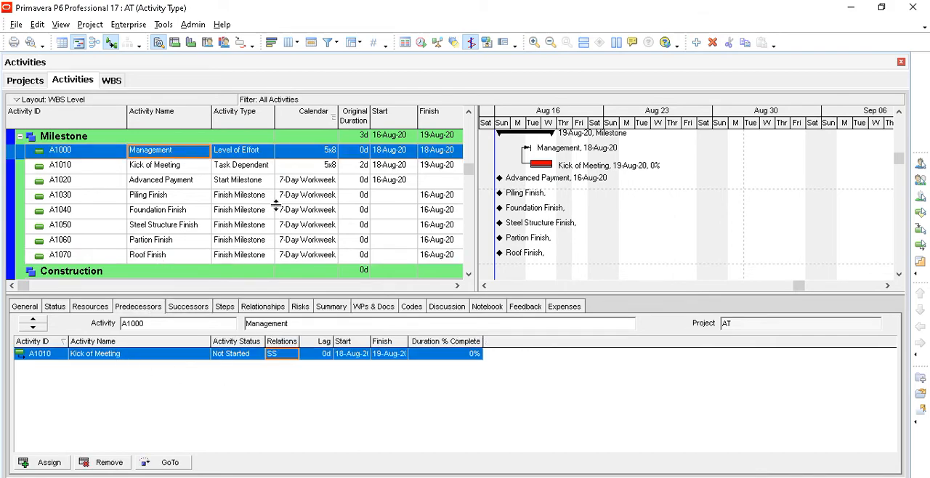
pyautogui.click(184, 308)
pyautogui.click(48, 463)
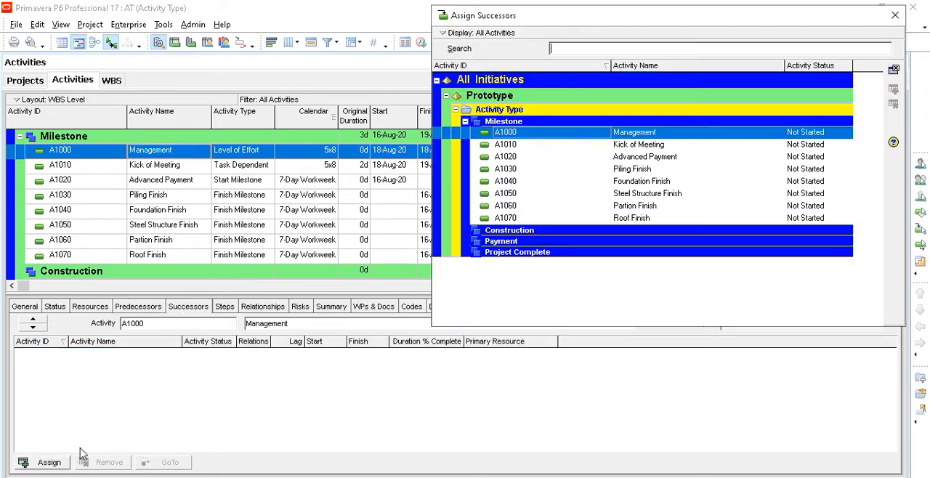
pyautogui.click(629, 220)
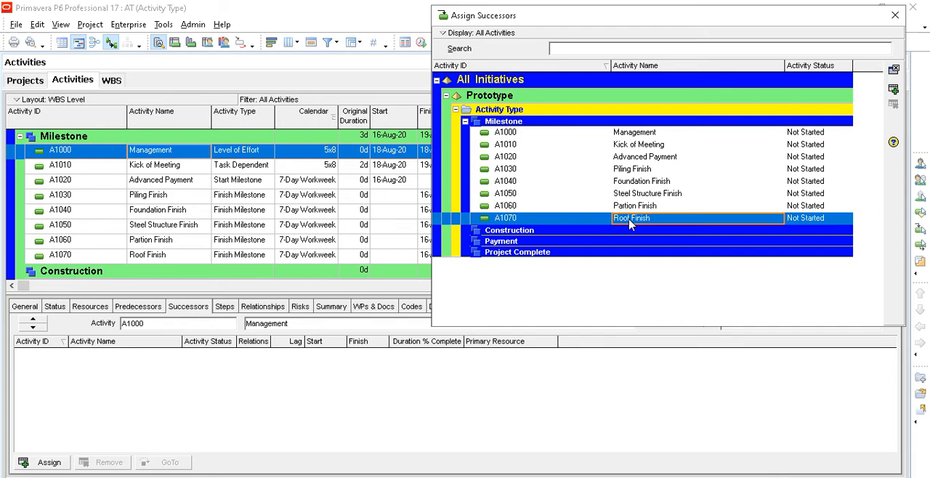
pyautogui.click(893, 90)
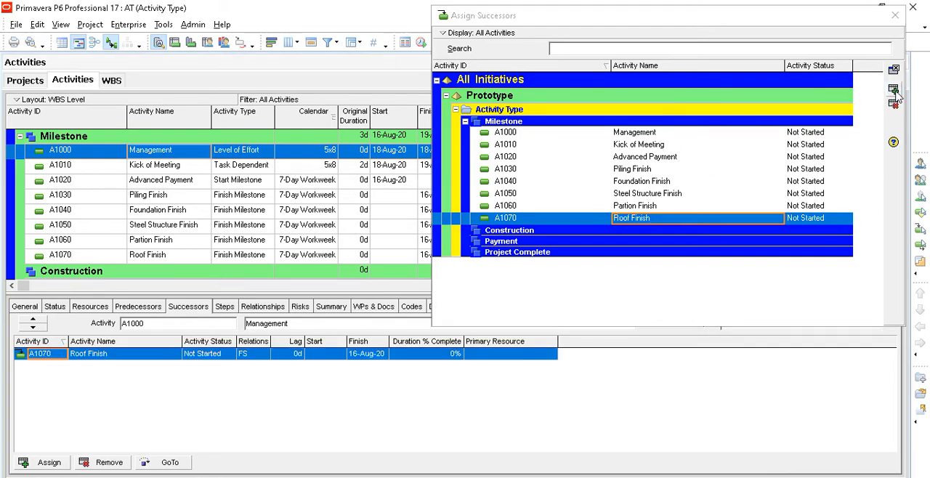
pyautogui.click(894, 15)
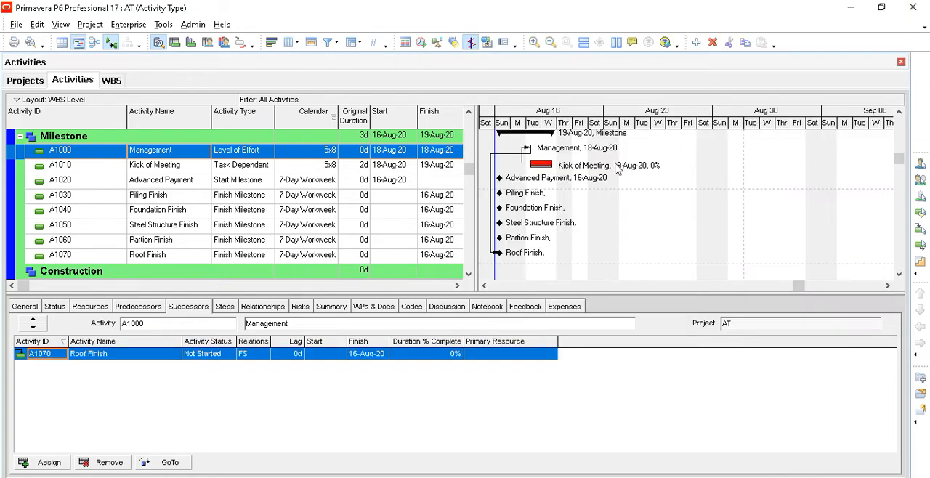
pyautogui.click(261, 356)
pyautogui.click(251, 367)
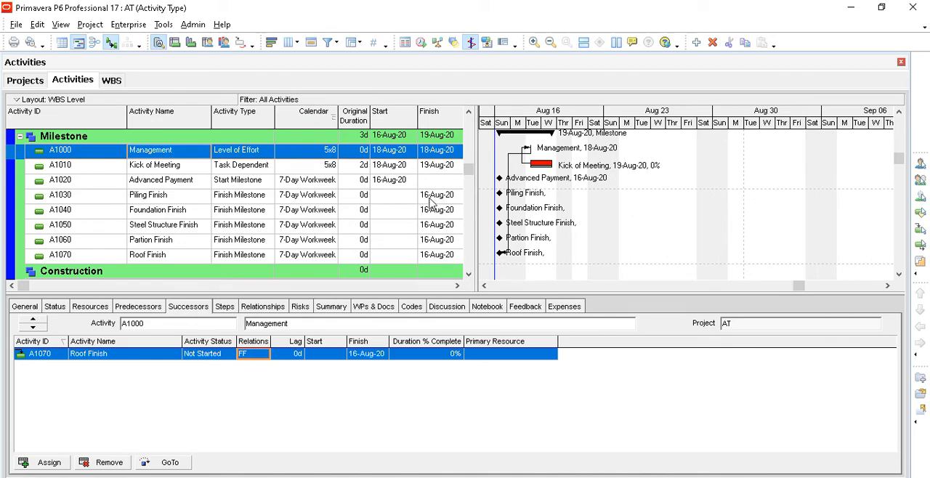
# - Create an activity named Piling Work under the Construction WBS, keeping the activity type Task Dependent
pyautogui.click(430, 201)
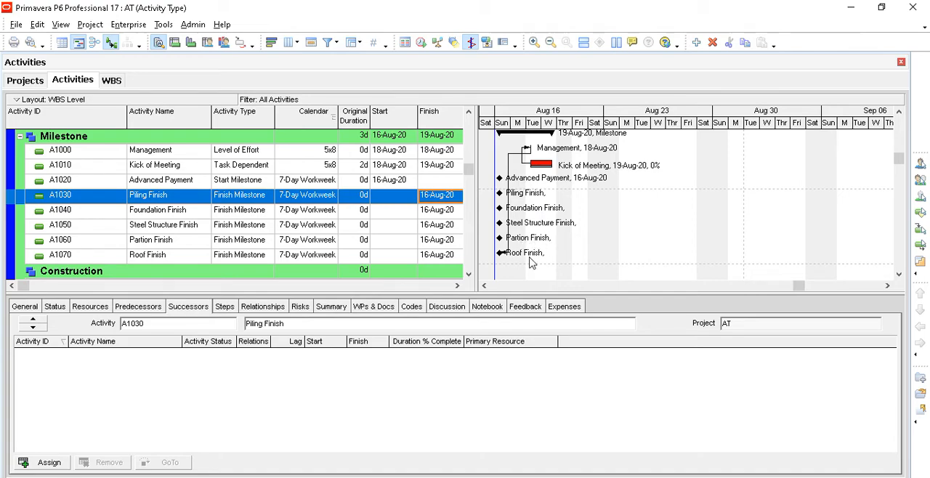
pyautogui.click(262, 210)
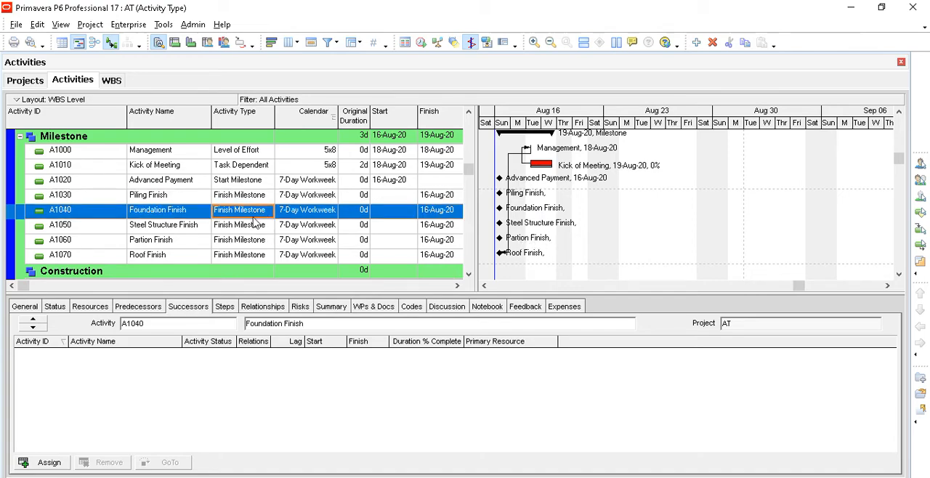
pyautogui.scroll(-2, 251, 221)
pyautogui.click(163, 244)
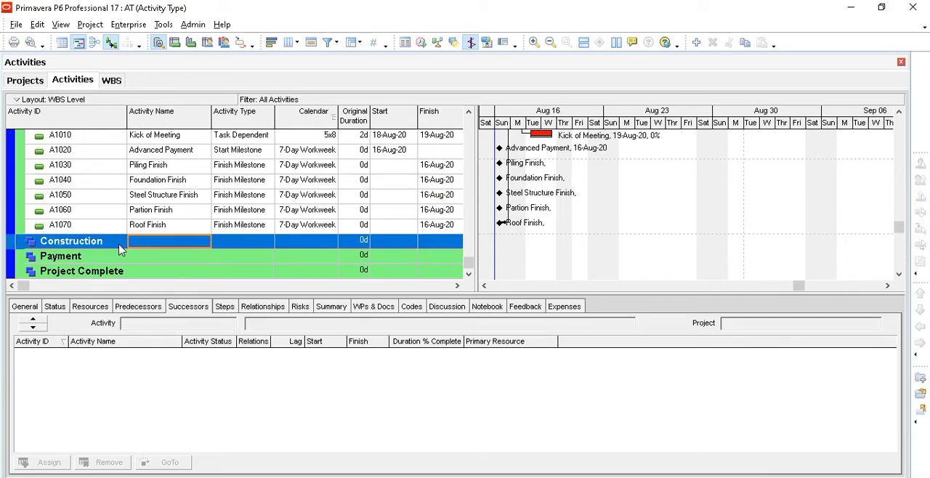
pyautogui.click(122, 247)
pyautogui.click(153, 247)
pyautogui.click(695, 42)
pyautogui.moveTo(359, 328); pyautogui.dragTo(284, 324)
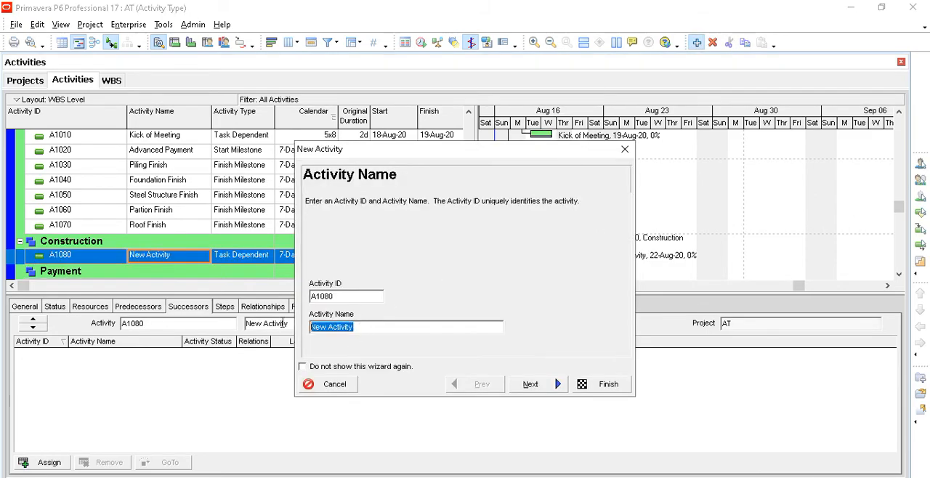
pyautogui.write('Piling Work')
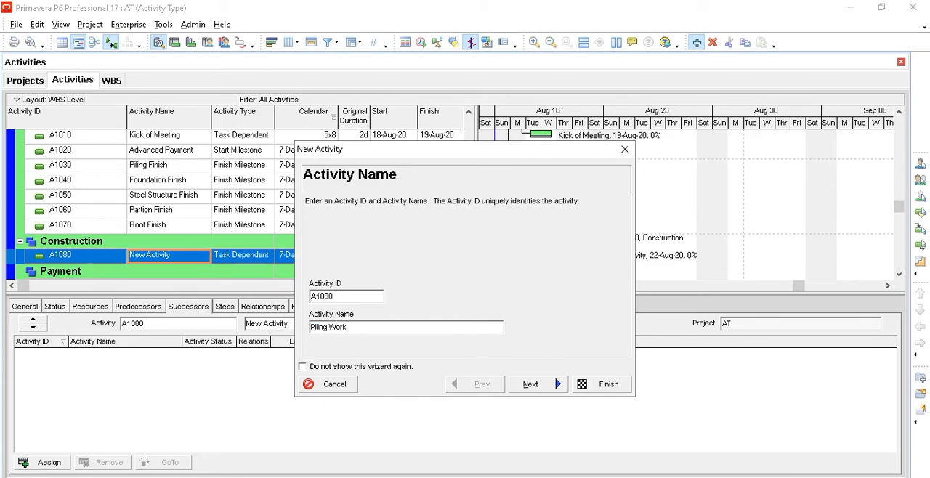
pyautogui.click(530, 384)
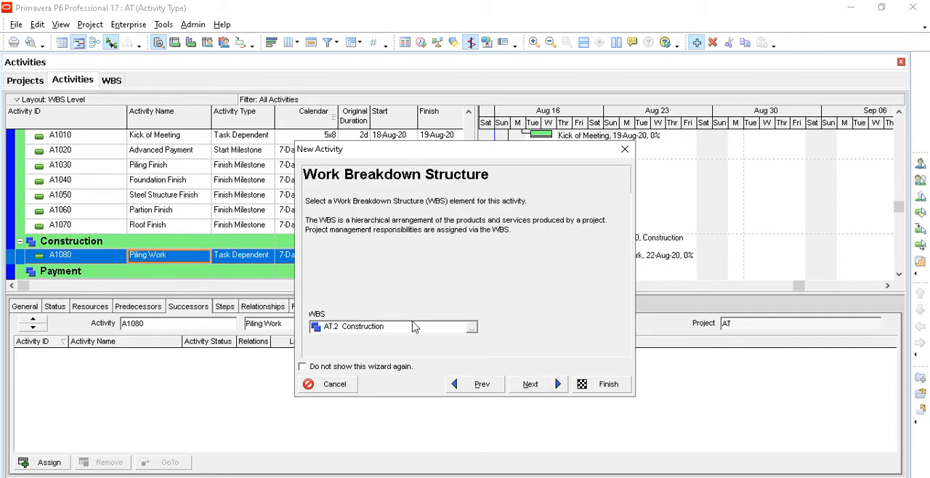
pyautogui.click(531, 384)
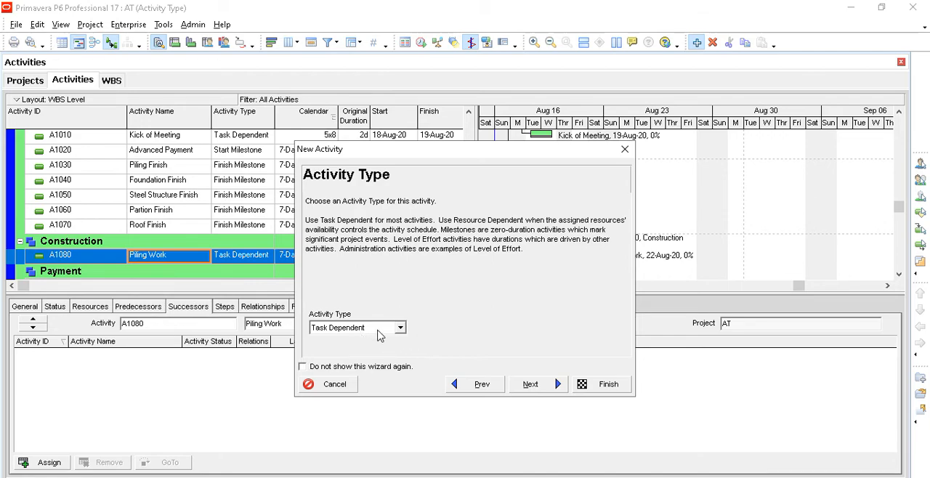
pyautogui.click(531, 387)
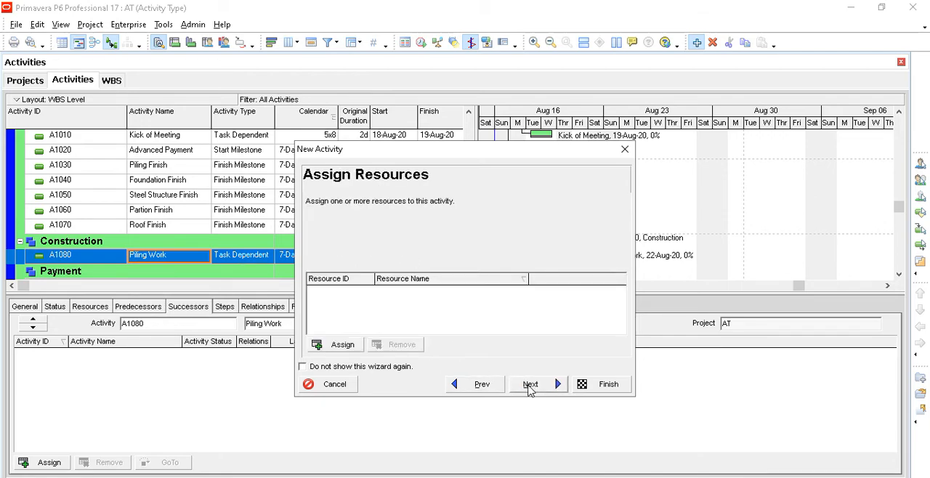
# - Set Piling Work's duration to 11d with duration type Fixed Duration & Units, and complete the new activity without assigning resources or relationships
pyautogui.click(530, 390)
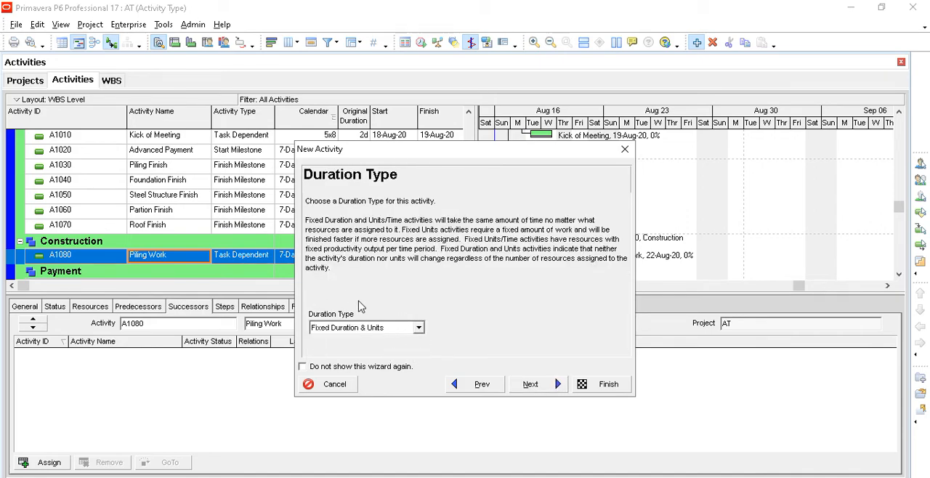
pyautogui.click(530, 390)
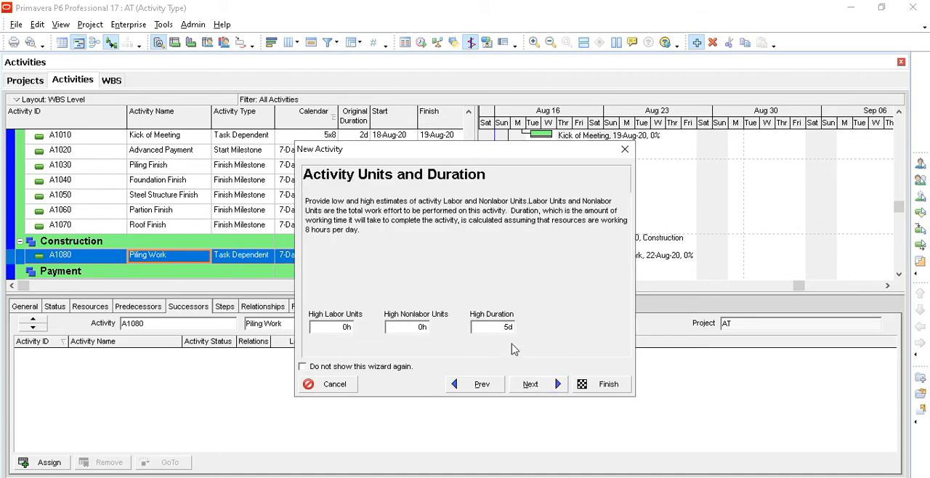
pyautogui.doubleClick(468, 328)
pyautogui.click(545, 391)
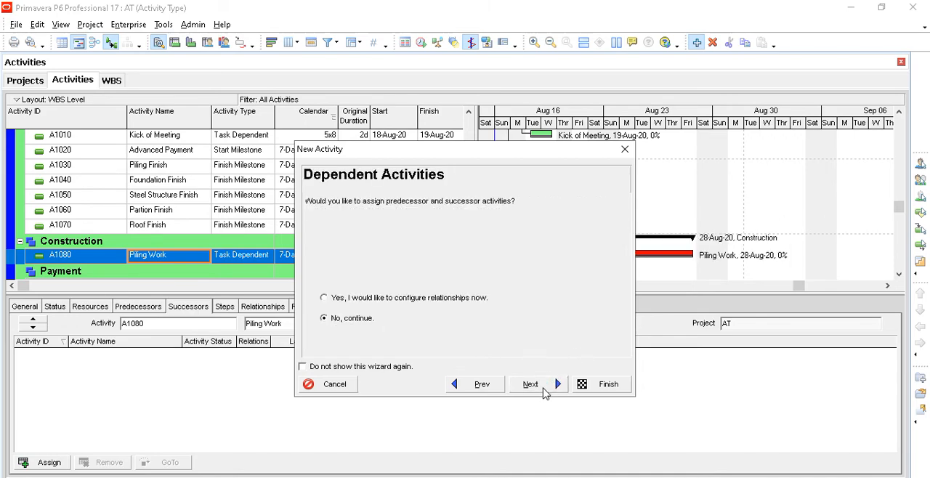
pyautogui.click(545, 390)
pyautogui.click(544, 390)
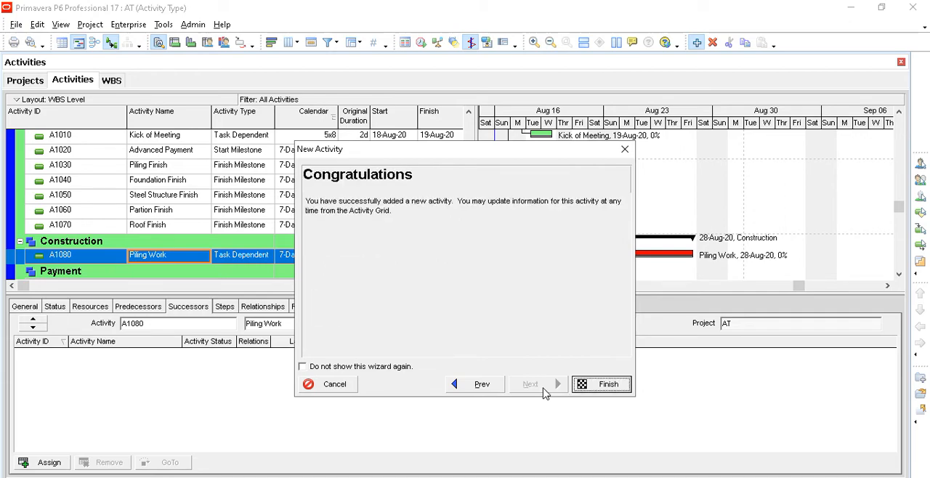
pyautogui.click(602, 388)
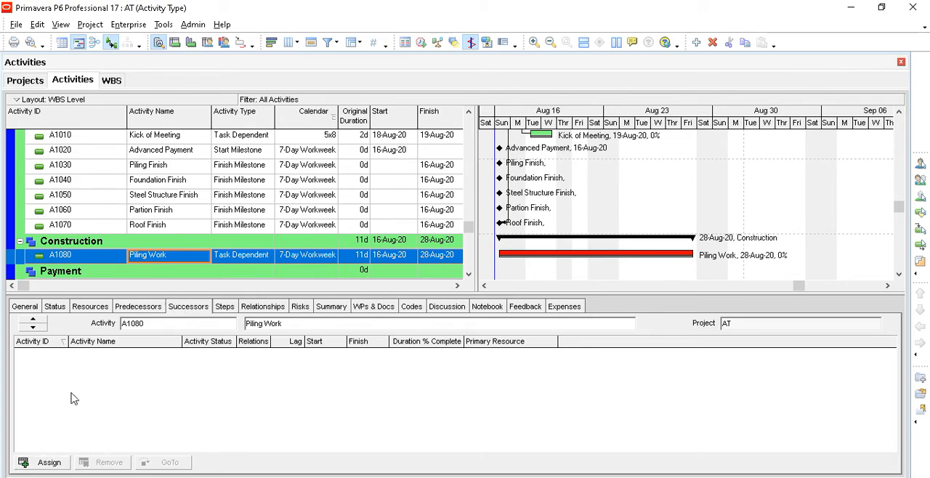
# - Assign A1030 Piling Finish as a successor of Piling Work with an FS relationship
pyautogui.click(57, 463)
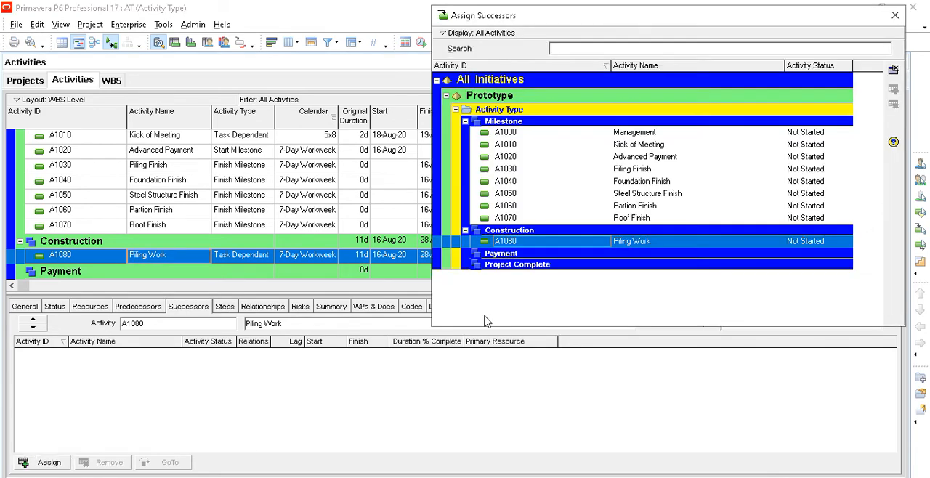
pyautogui.click(646, 168)
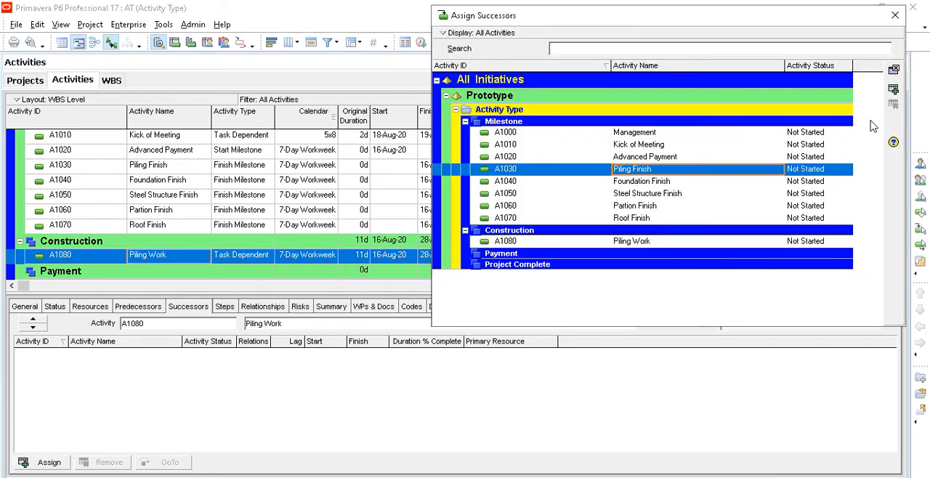
pyautogui.click(894, 91)
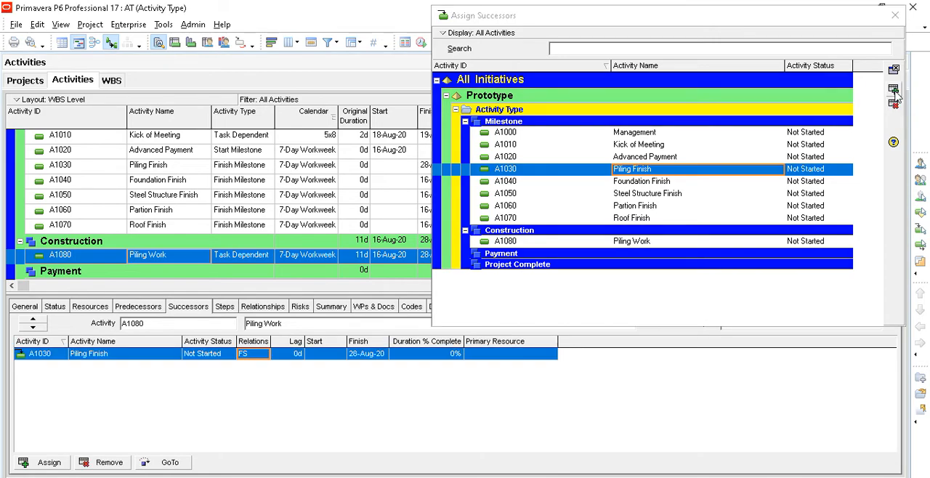
pyautogui.click(895, 15)
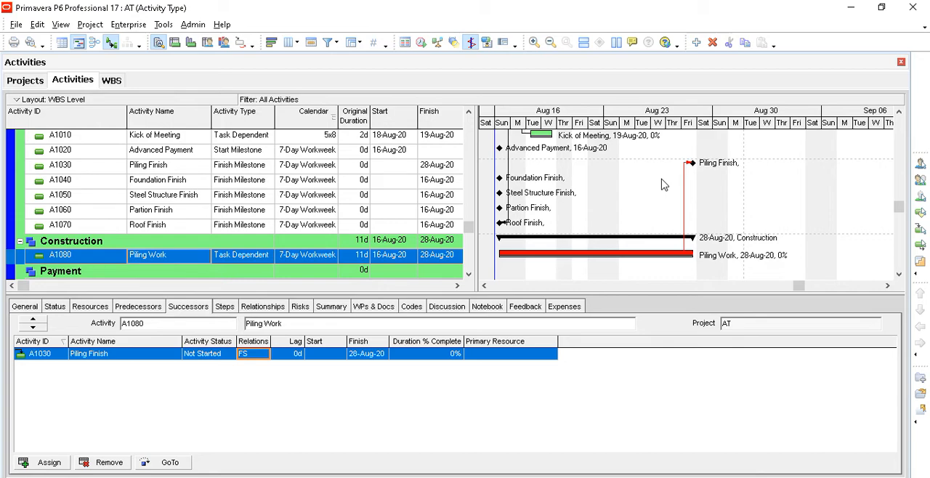
# - Create an activity named Foundation Work under the Construction WBS with the activity type Resource Dependent
pyautogui.click(162, 246)
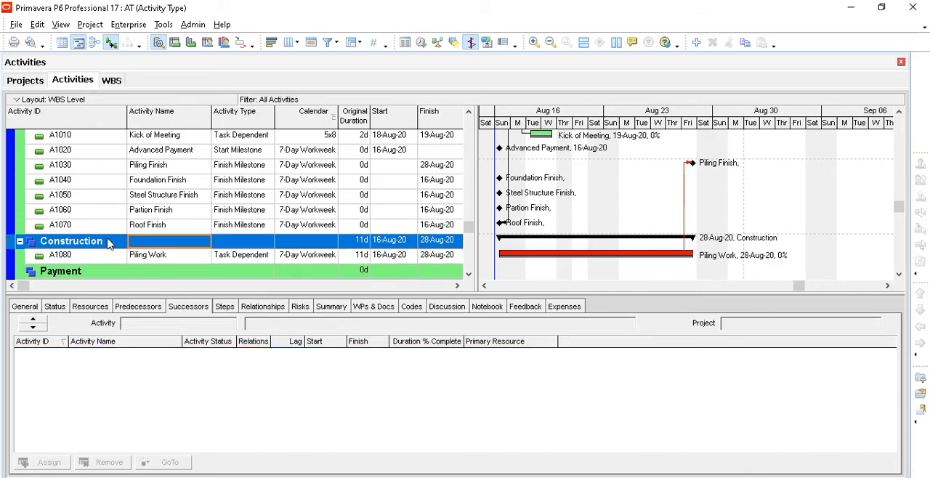
pyautogui.click(696, 43)
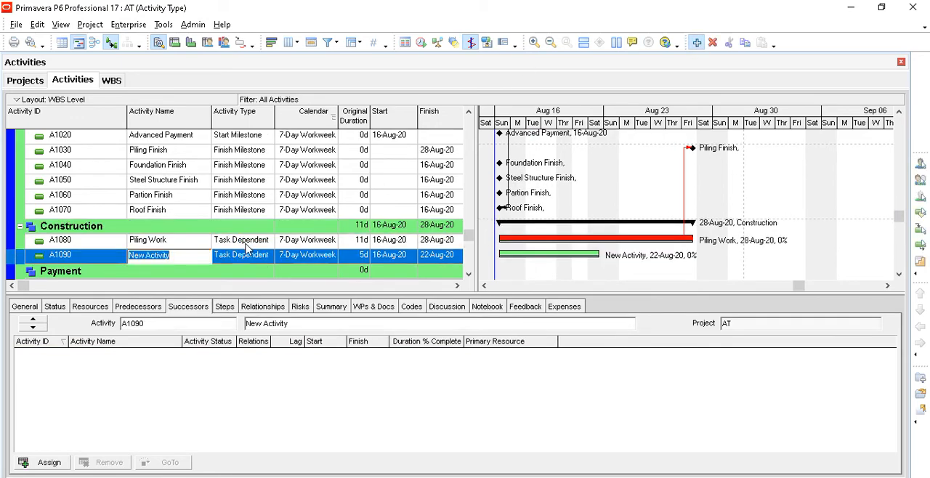
pyautogui.press('Tab')
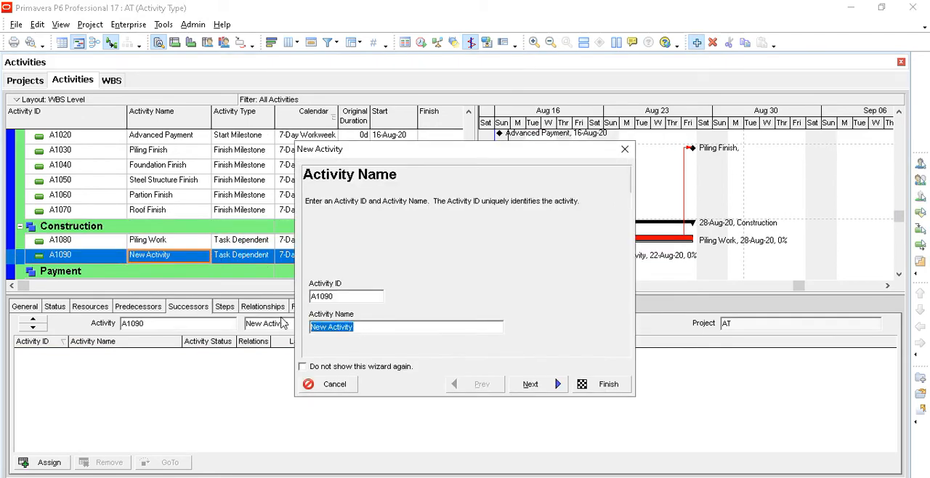
pyautogui.write('Foundation Work')
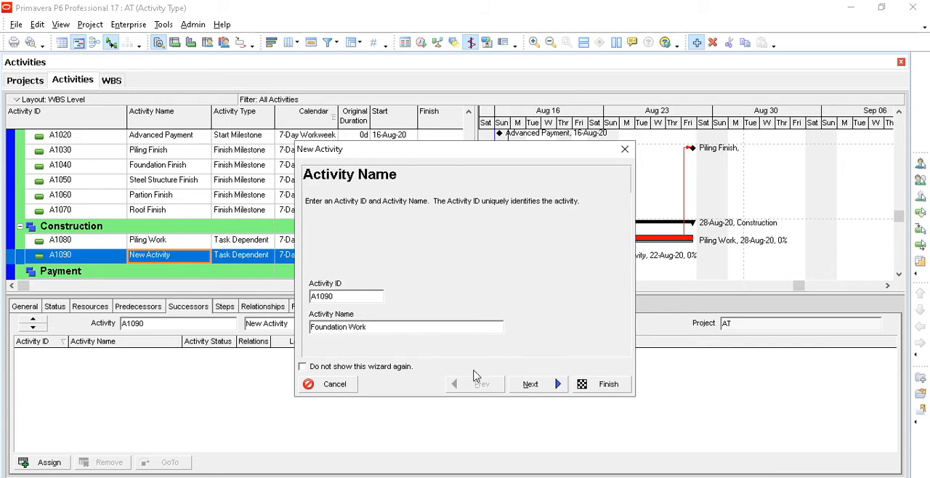
pyautogui.click(536, 386)
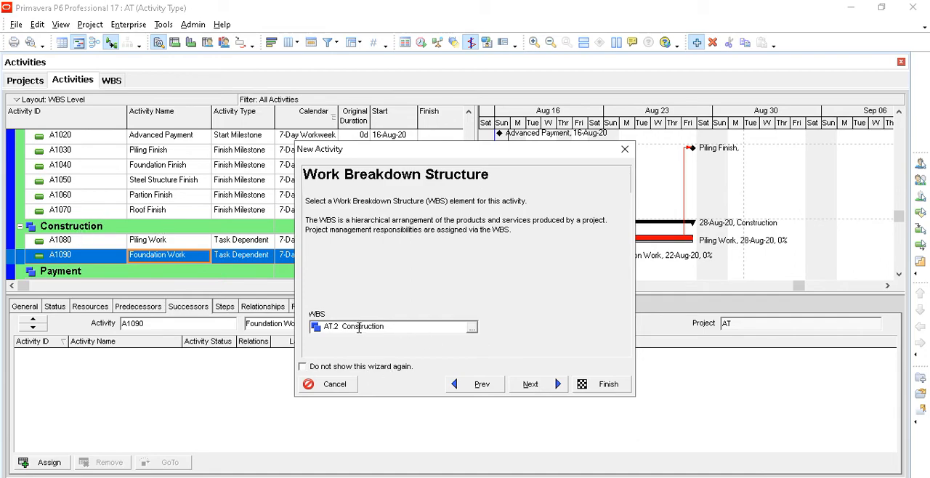
pyautogui.click(544, 385)
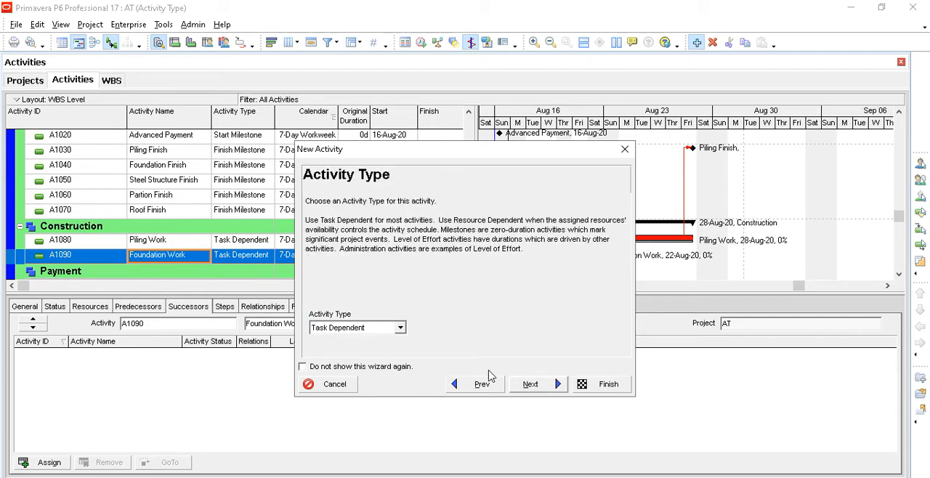
pyautogui.click(400, 329)
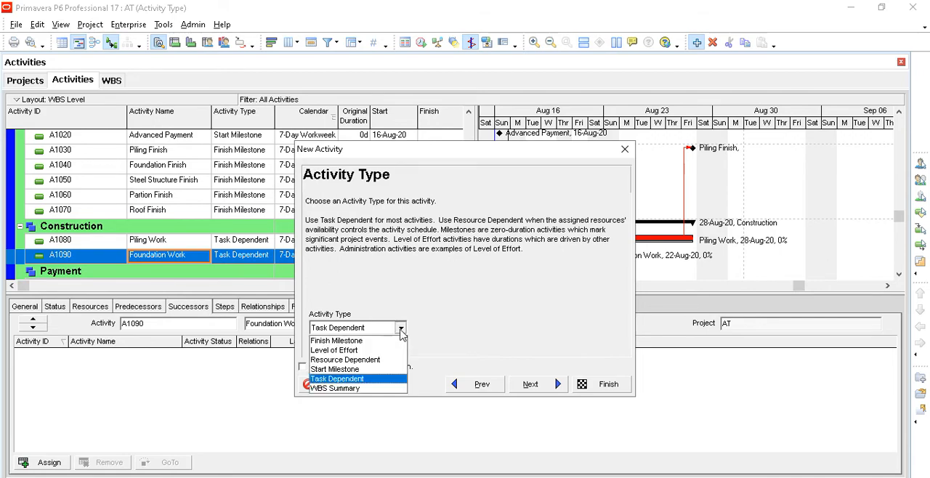
pyautogui.click(378, 359)
pyautogui.click(529, 385)
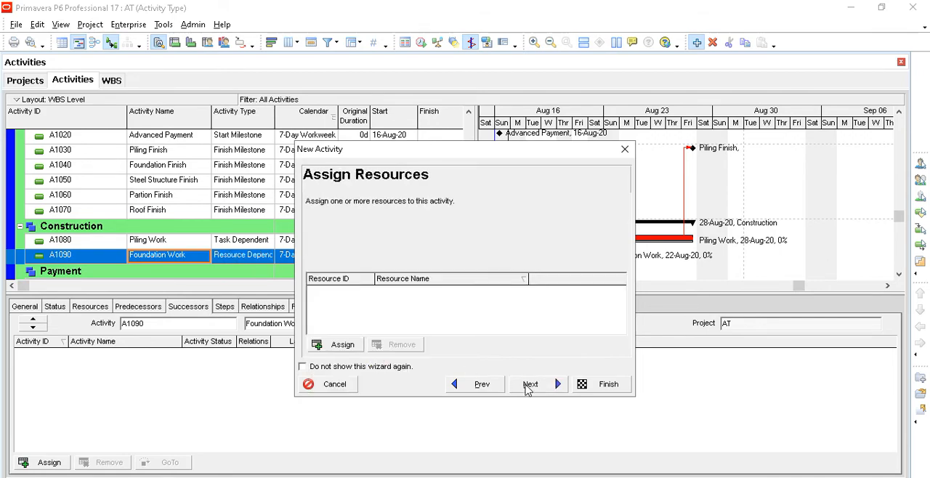
# - Complete the new Foundation Work activity without assigning resources, keeping the labor and nonlabor units at 0h and the high duration at 5d
pyautogui.click(528, 390)
pyautogui.click(527, 390)
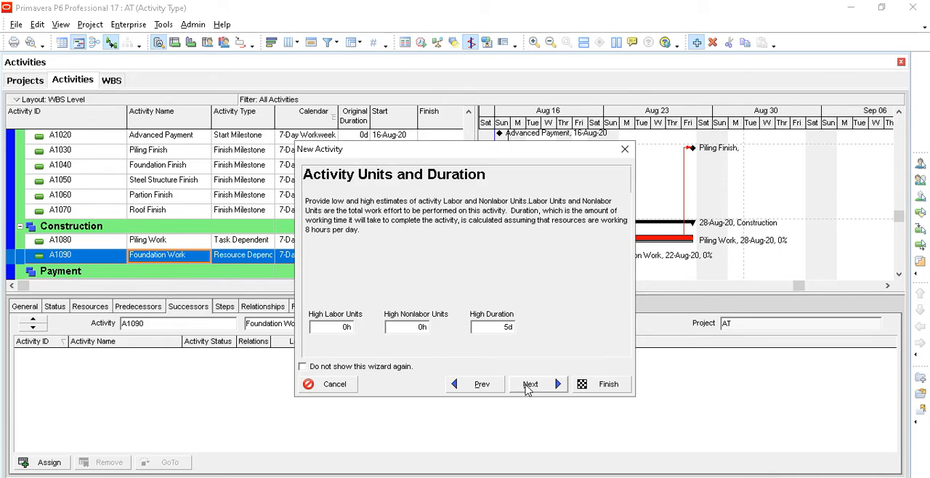
pyautogui.click(499, 331)
pyautogui.moveTo(499, 331); pyautogui.dragTo(465, 331)
pyautogui.click(416, 327)
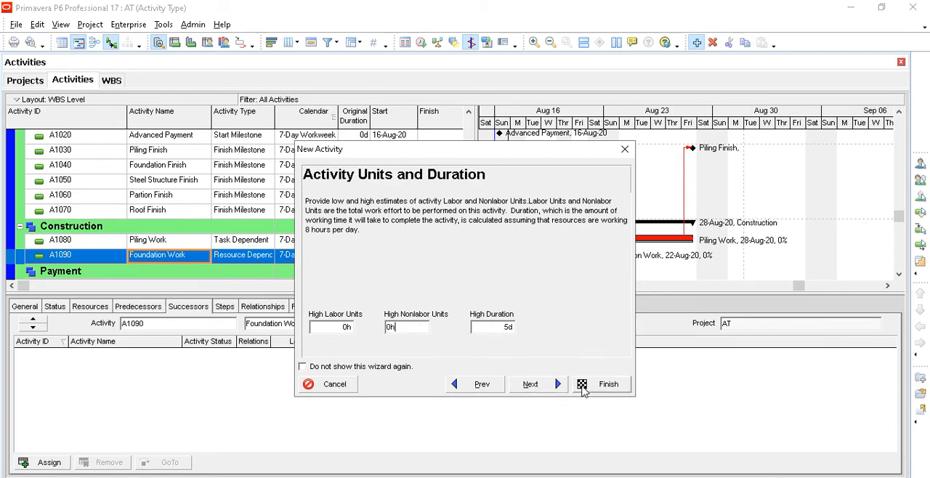
pyautogui.click(603, 384)
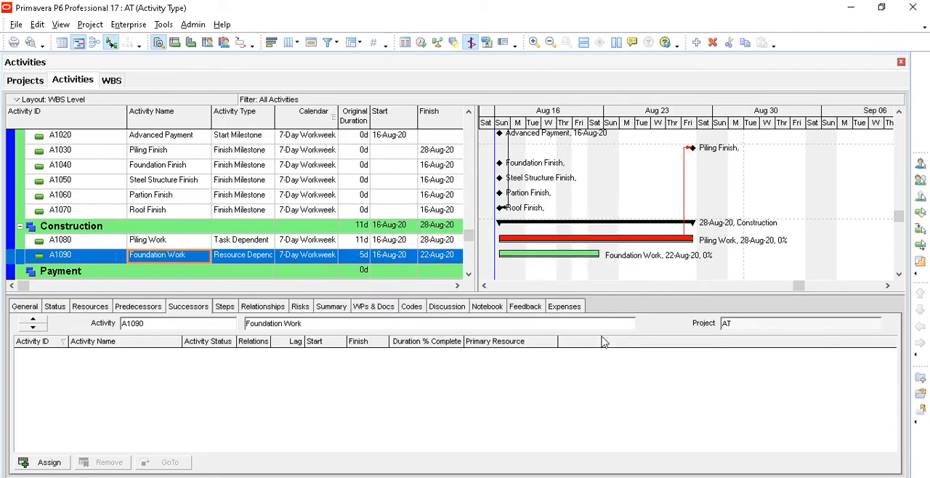
# - Assign A1080 Piling Work as a predecessor of Foundation Work with an FS relationship
pyautogui.click(247, 240)
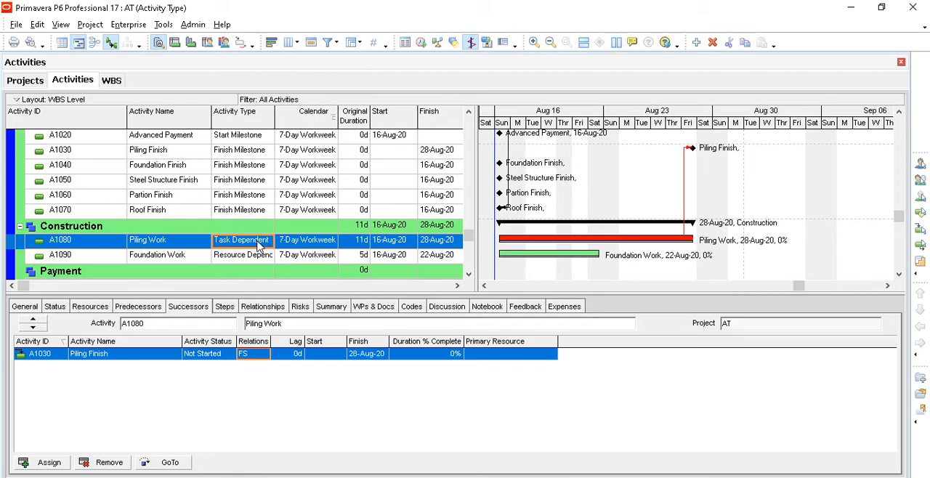
pyautogui.click(181, 245)
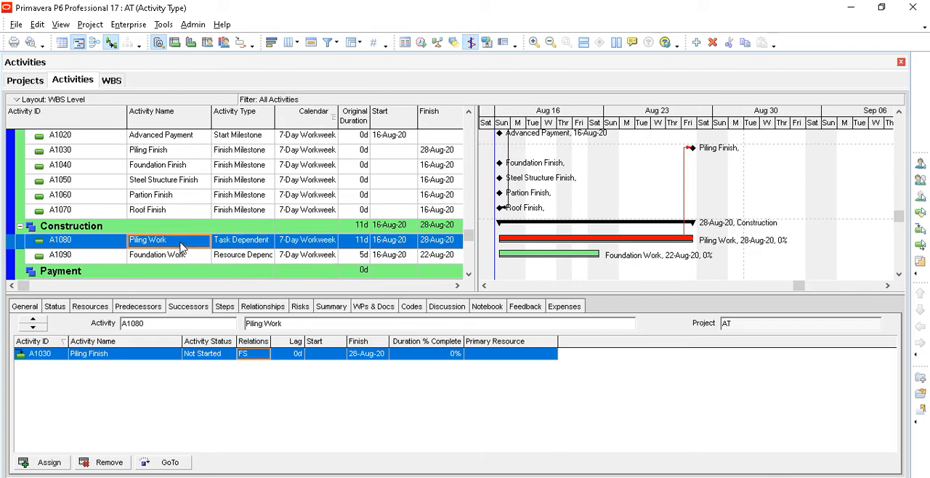
pyautogui.click(188, 260)
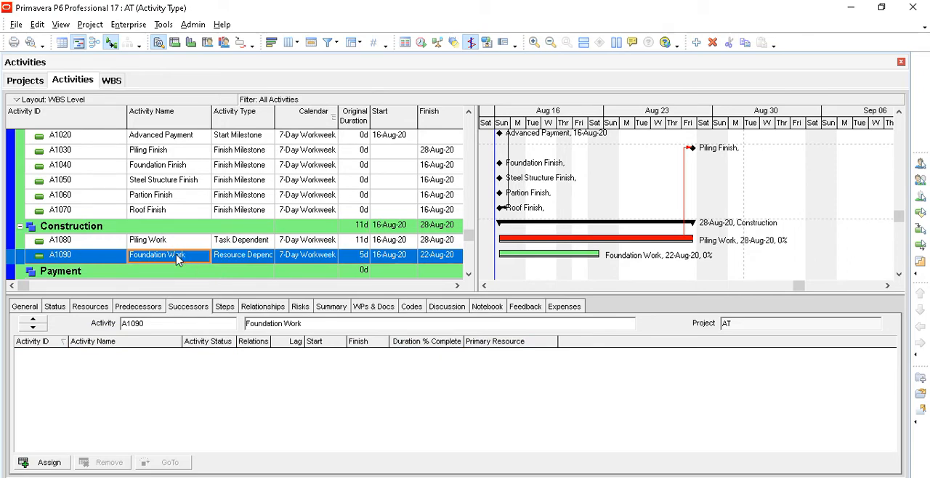
pyautogui.click(127, 307)
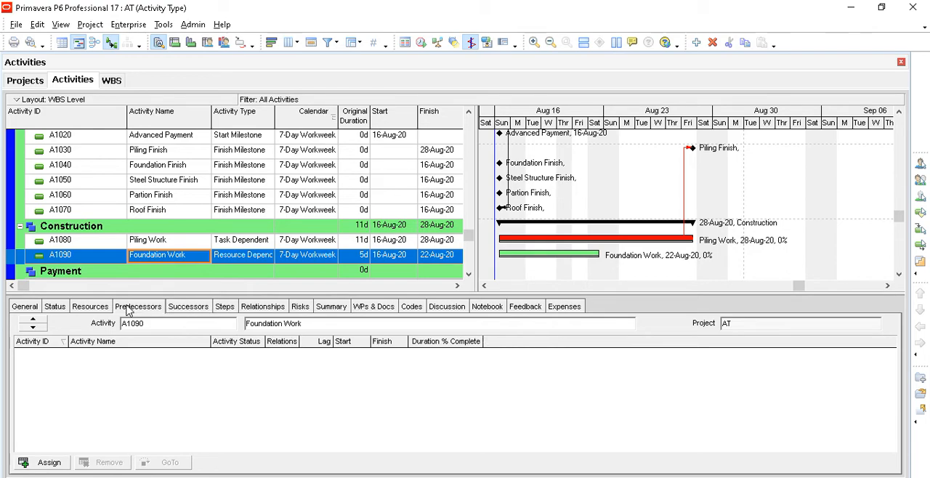
pyautogui.click(48, 463)
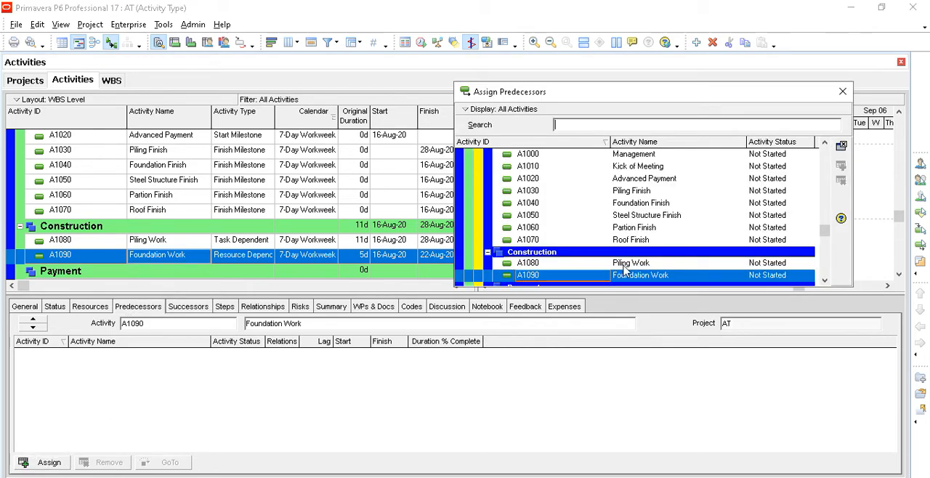
pyautogui.click(624, 266)
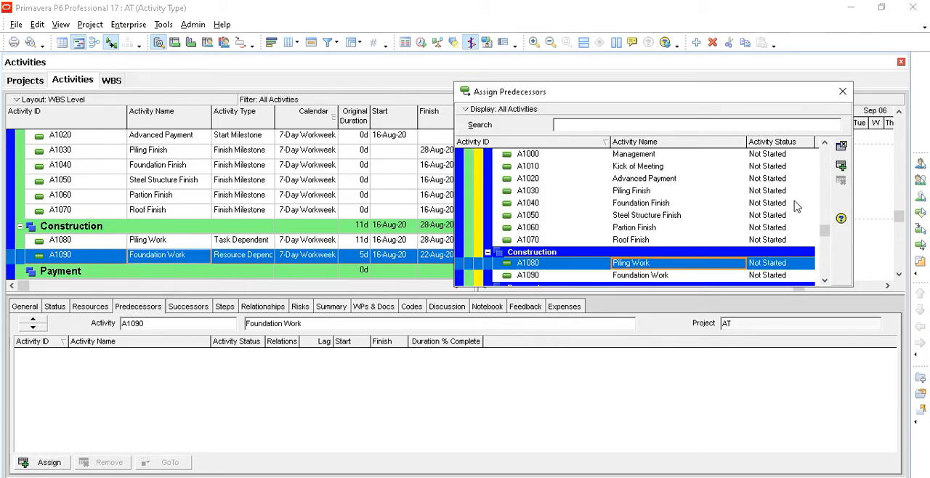
pyautogui.click(842, 166)
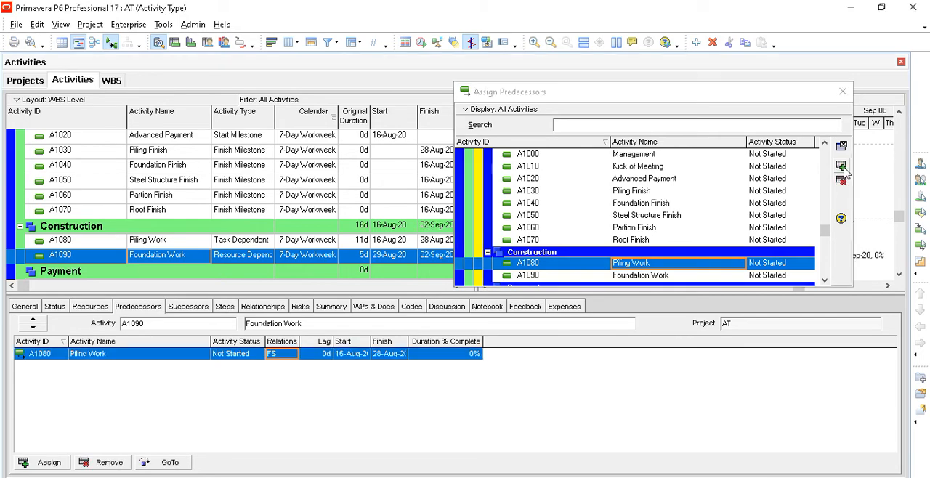
pyautogui.click(842, 92)
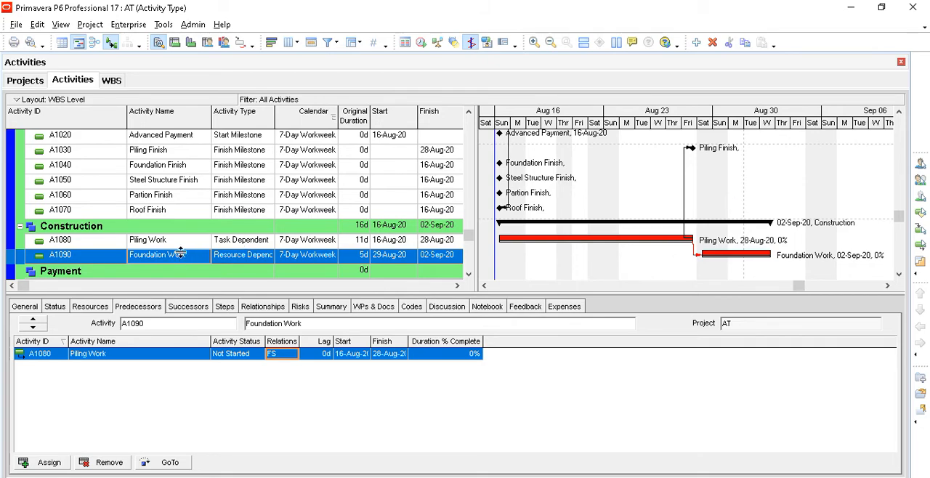
# - Assign A1040 Foundation Finish as a successor of Foundation Work with an FS relationship
pyautogui.click(188, 306)
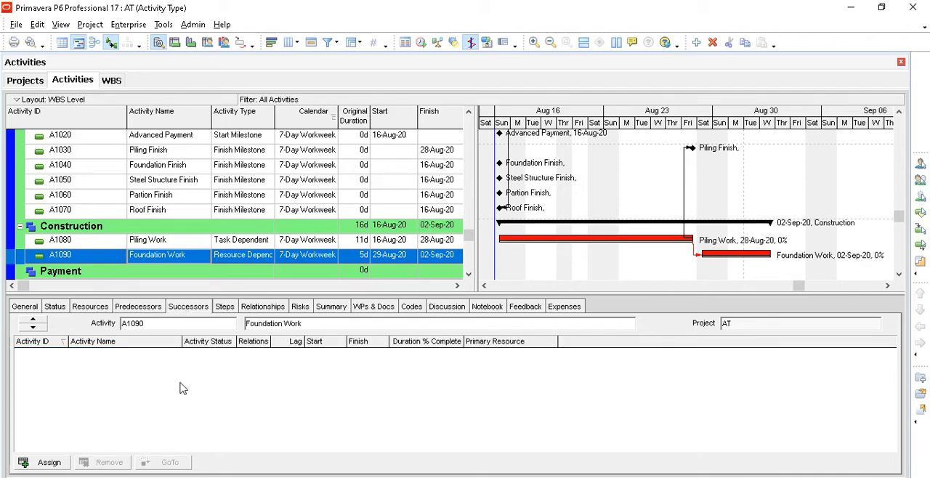
pyautogui.click(57, 463)
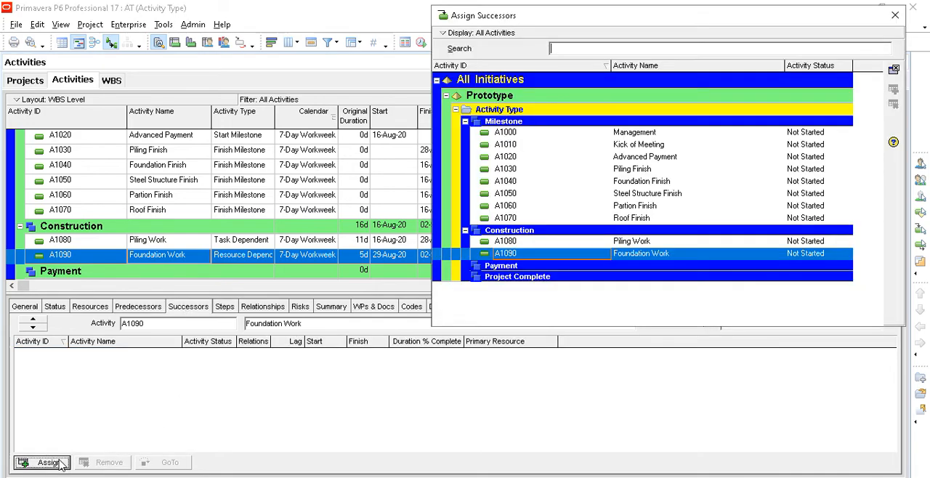
pyautogui.click(647, 183)
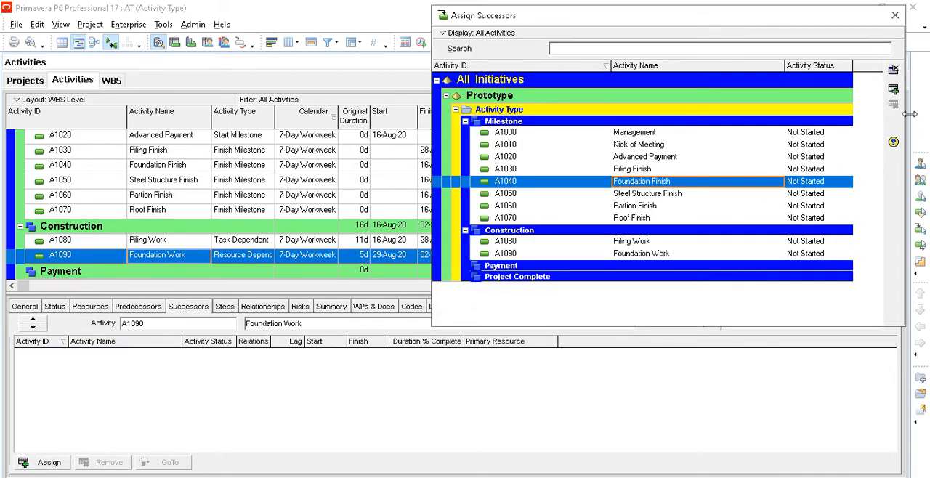
pyautogui.click(894, 90)
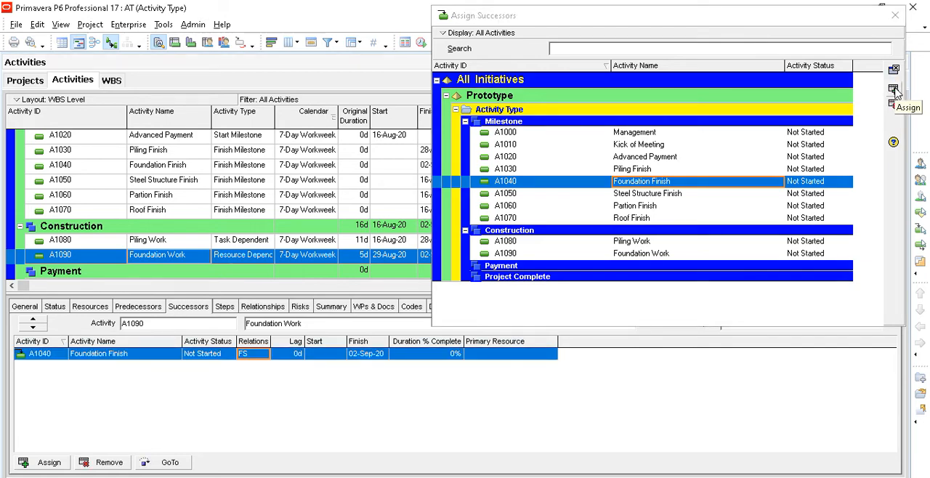
pyautogui.click(895, 14)
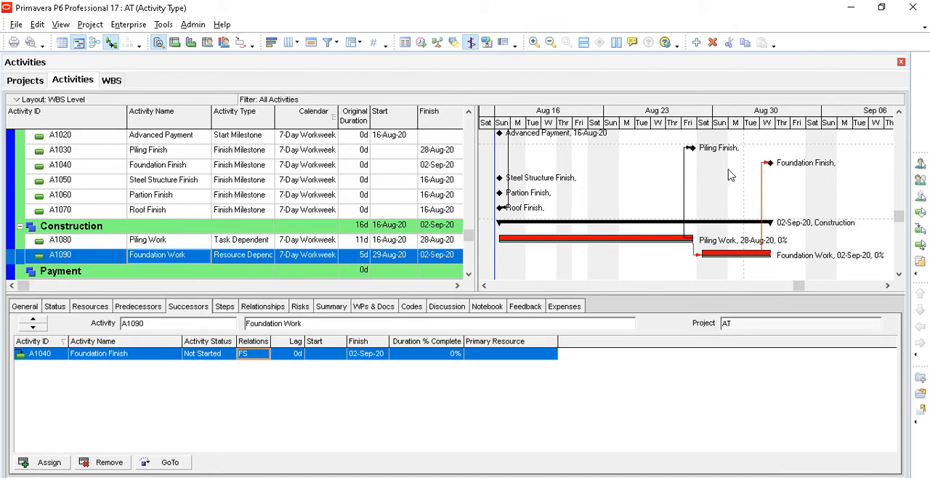
# - Review the durations and dates of the finish milestones and the successor links of the Management and Kick of Meeting activities
pyautogui.click(367, 152)
pyautogui.click(367, 166)
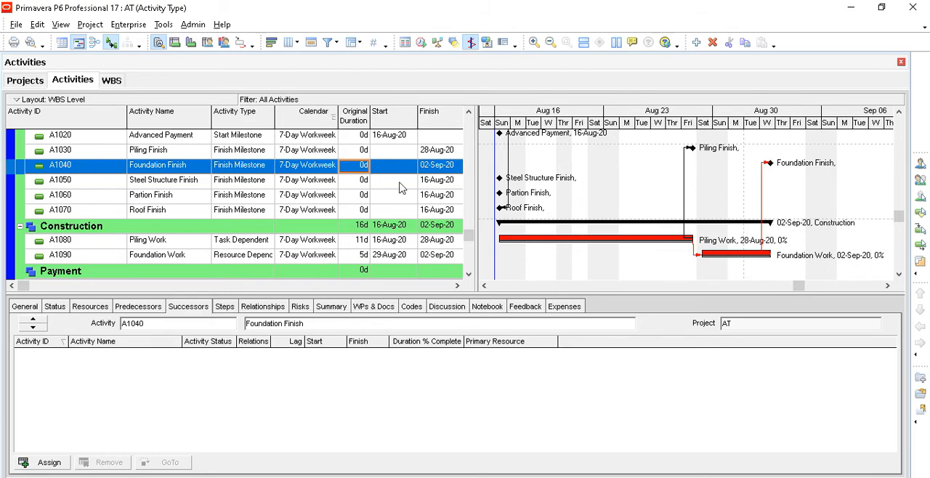
pyautogui.scroll(3, 570, 225)
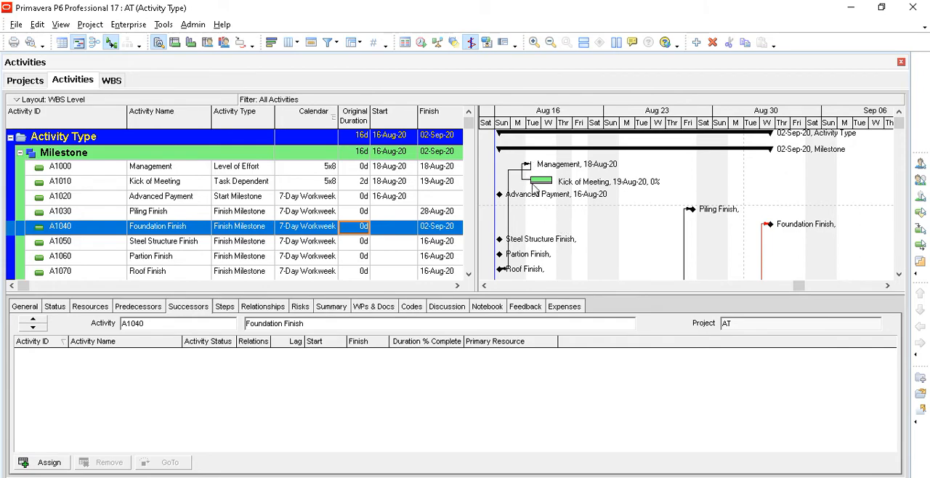
pyautogui.scroll(-1, 536, 196)
pyautogui.scroll(-1, 537, 200)
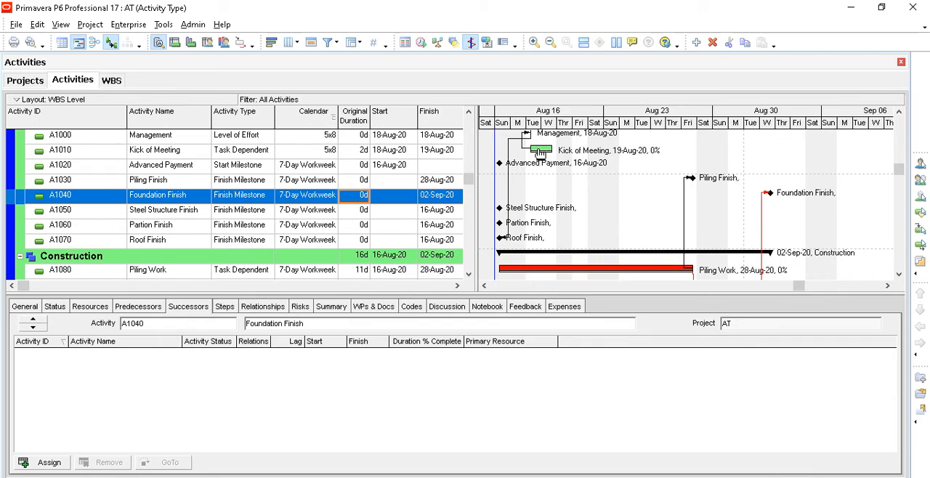
pyautogui.click(391, 150)
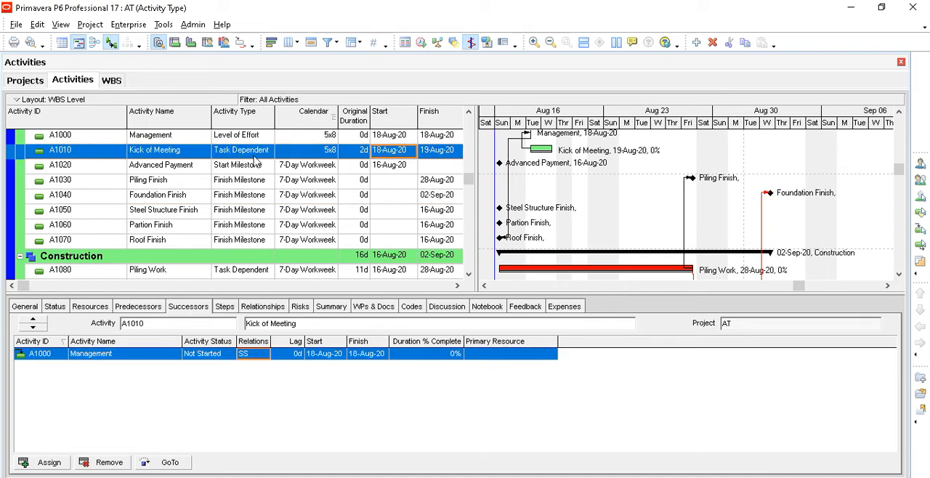
pyautogui.click(186, 138)
pyautogui.scroll(1, 181, 160)
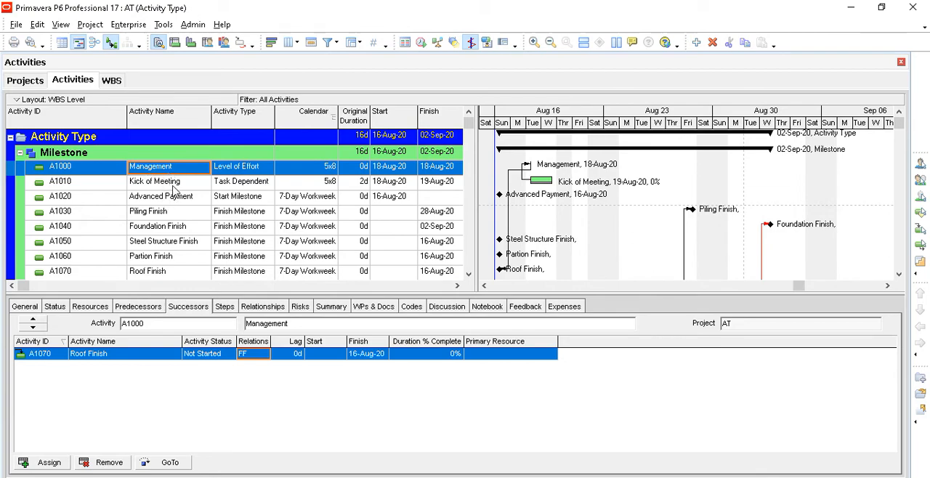
pyautogui.click(175, 183)
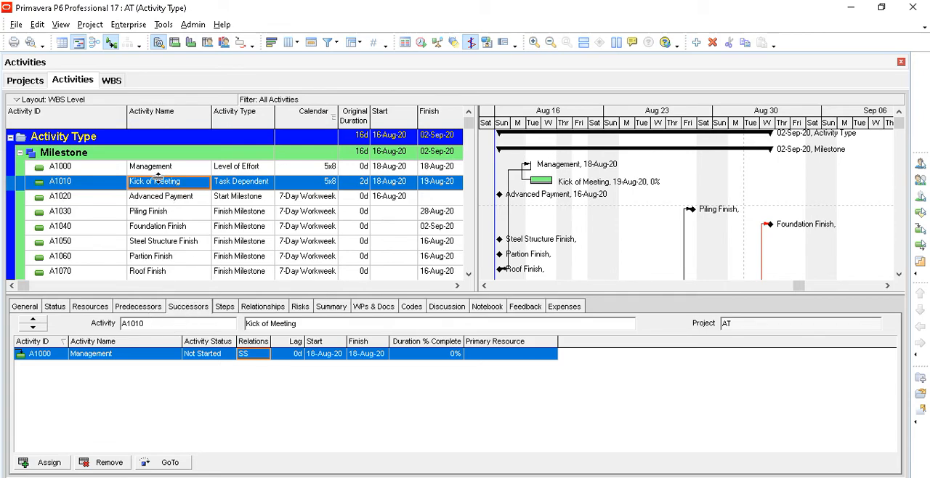
# - Assign A1020 Advanced Payment as a predecessor of Kick of Meeting with an FS relationship
pyautogui.click(152, 309)
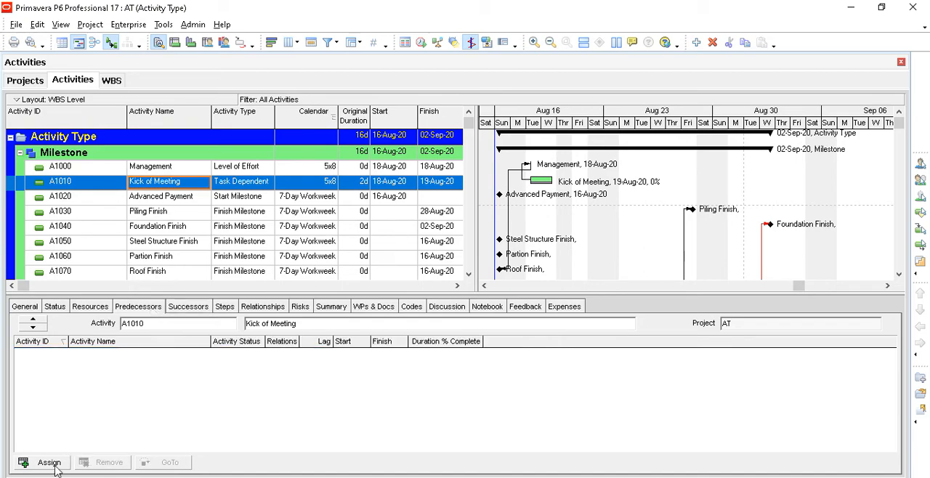
pyautogui.click(55, 469)
pyautogui.click(630, 237)
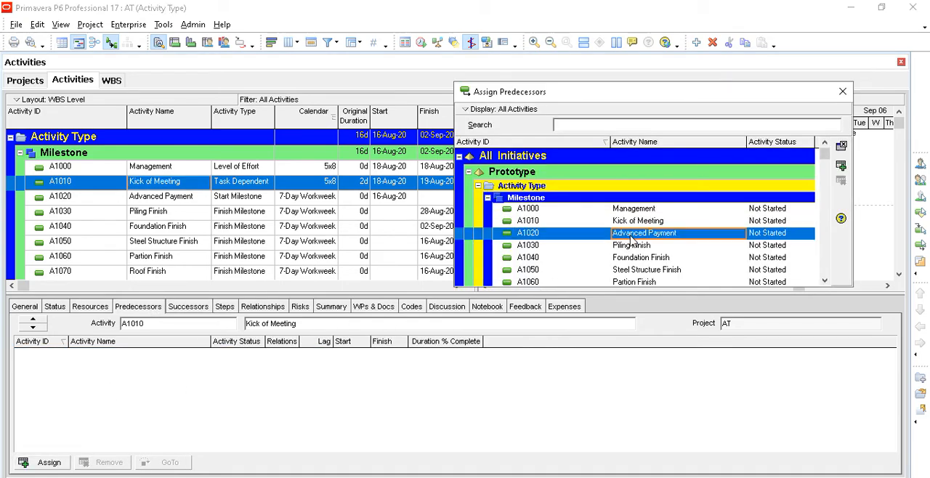
pyautogui.click(842, 166)
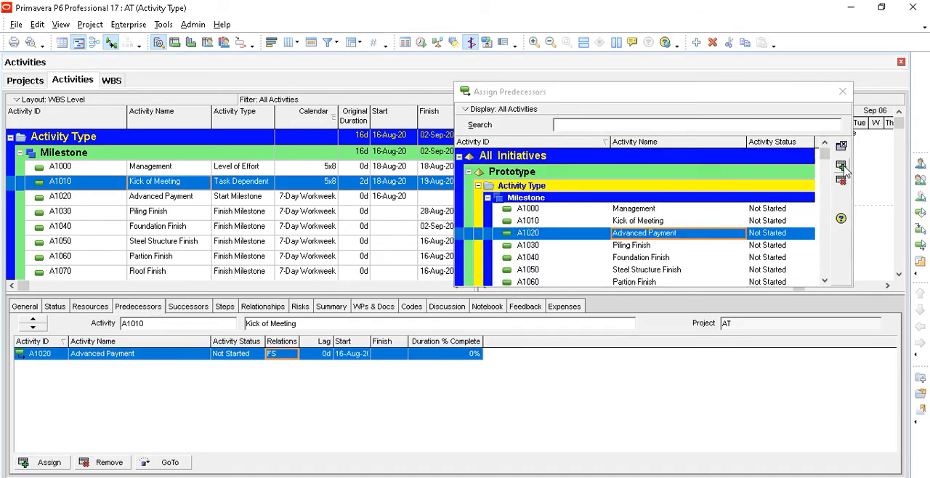
pyautogui.click(843, 91)
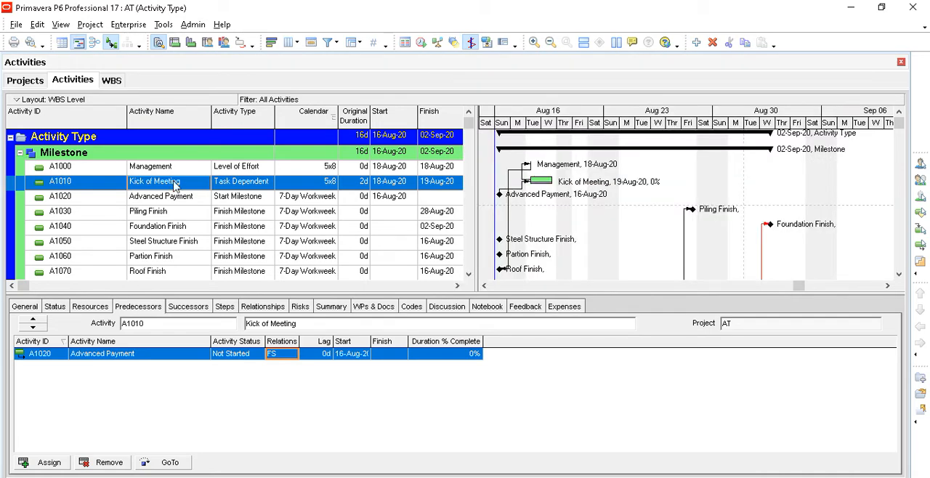
# - Assign A1030 Piling Finish as a successor of the Advanced Payment milestone with an FS relationship
pyautogui.click(170, 200)
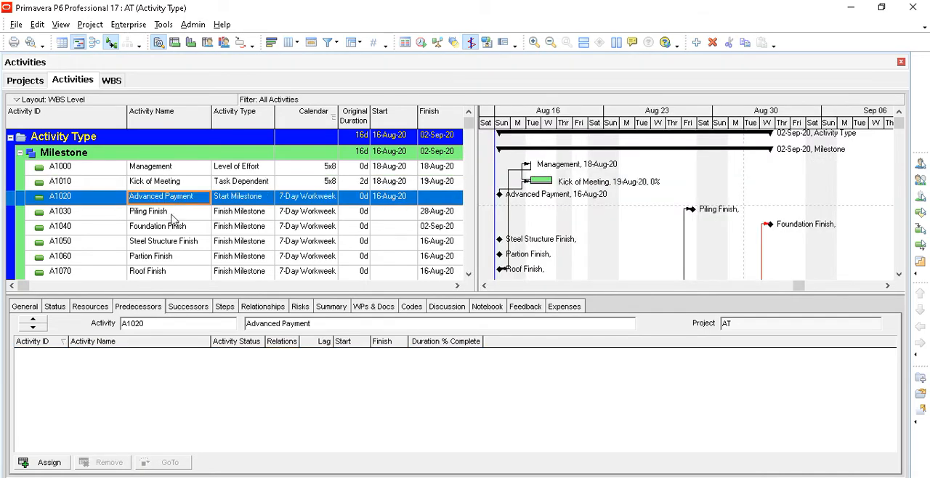
pyautogui.click(189, 306)
pyautogui.click(48, 462)
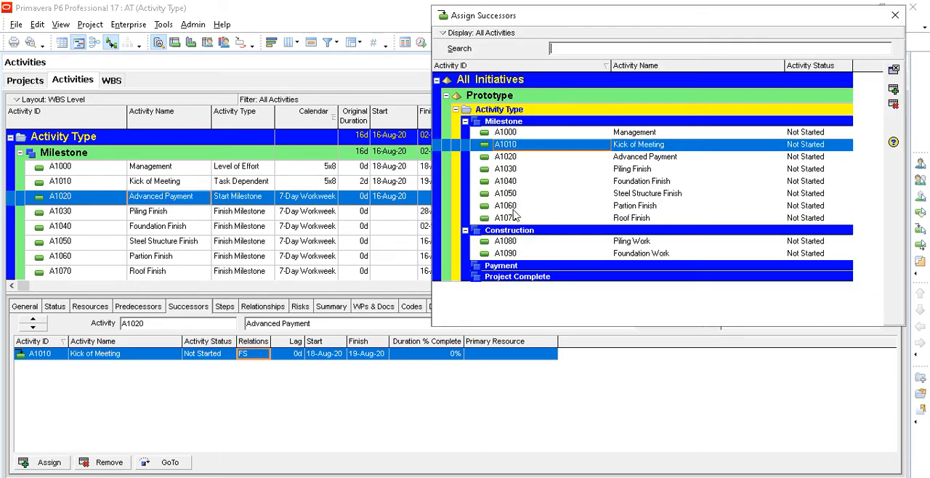
pyautogui.click(648, 170)
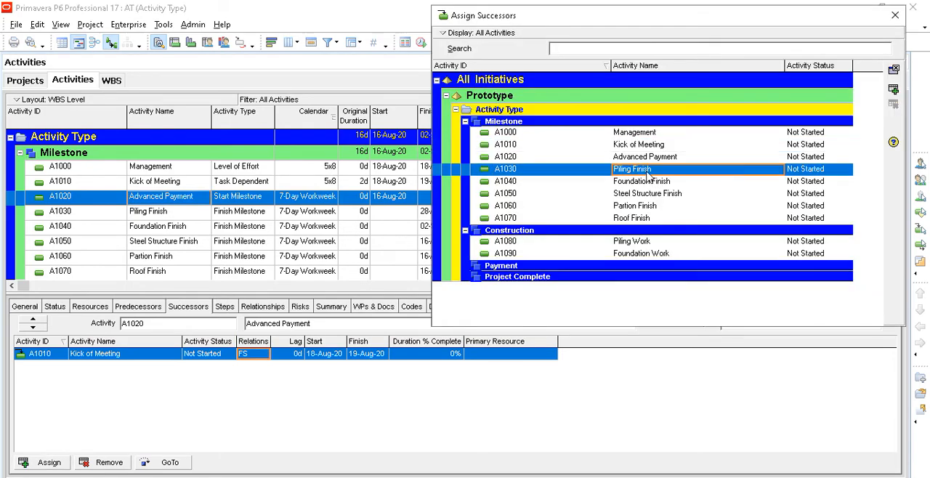
pyautogui.click(895, 91)
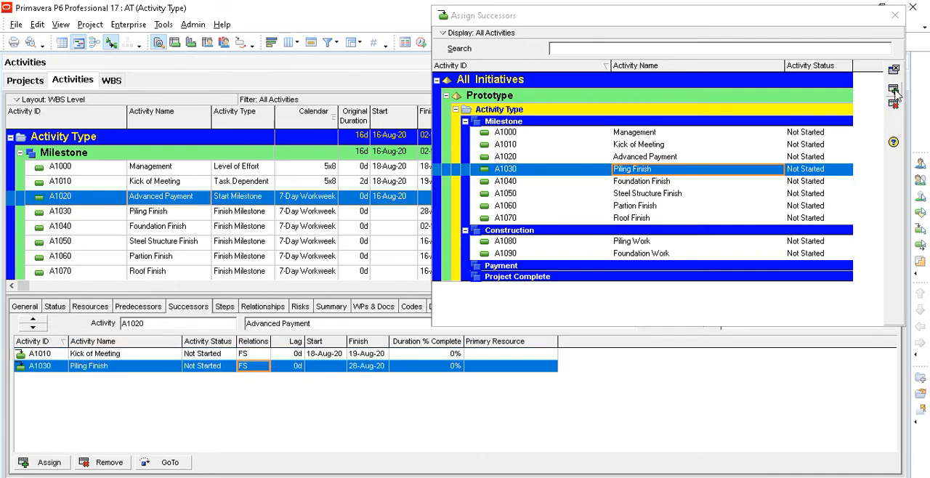
# - Assign A1040 Foundation Finish as an FS successor of Piling Finish, and A1050 Steel Structure Finish as an FS successor of Foundation Finish
pyautogui.click(171, 215)
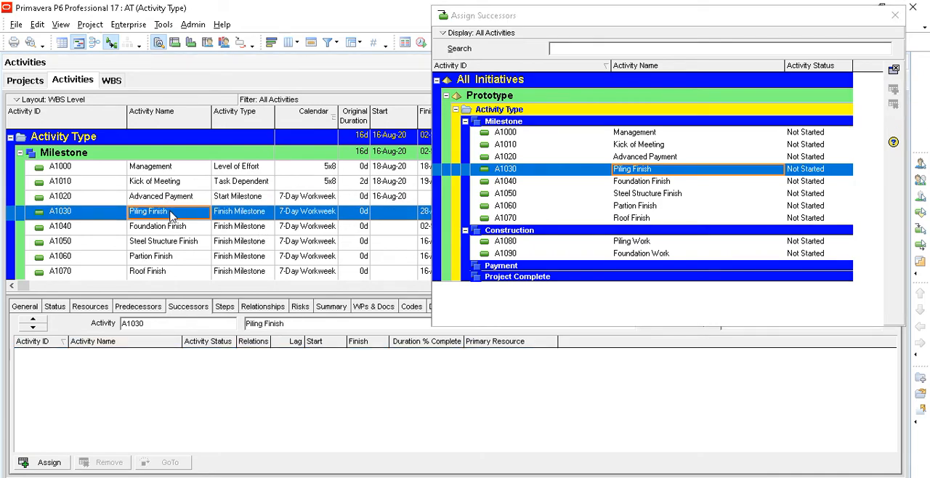
pyautogui.click(639, 183)
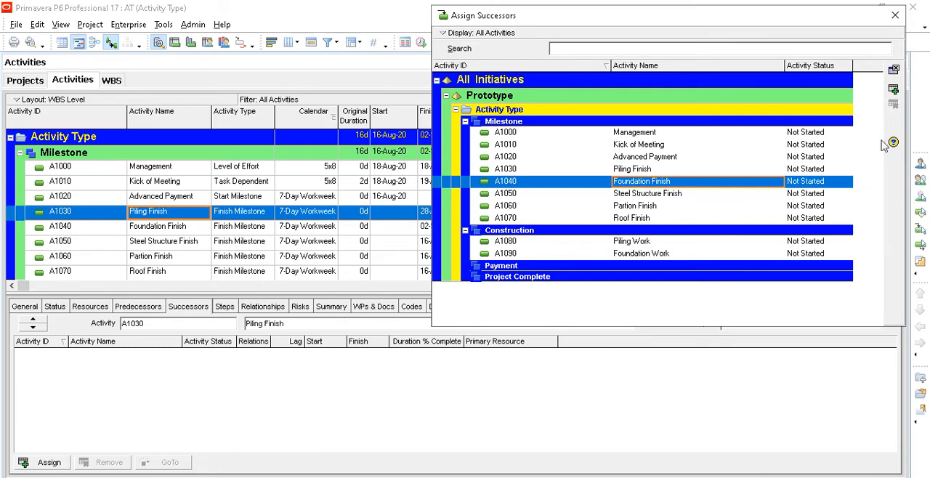
pyautogui.click(893, 90)
pyautogui.click(172, 228)
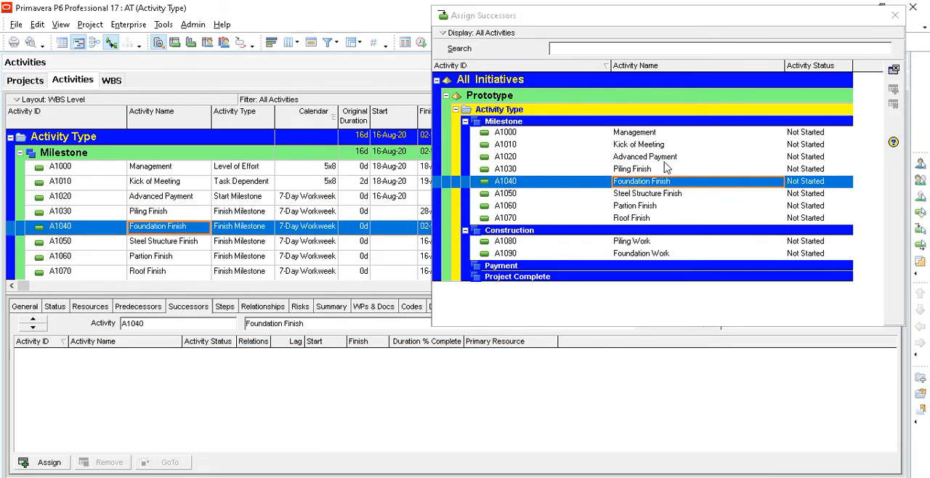
pyautogui.click(661, 197)
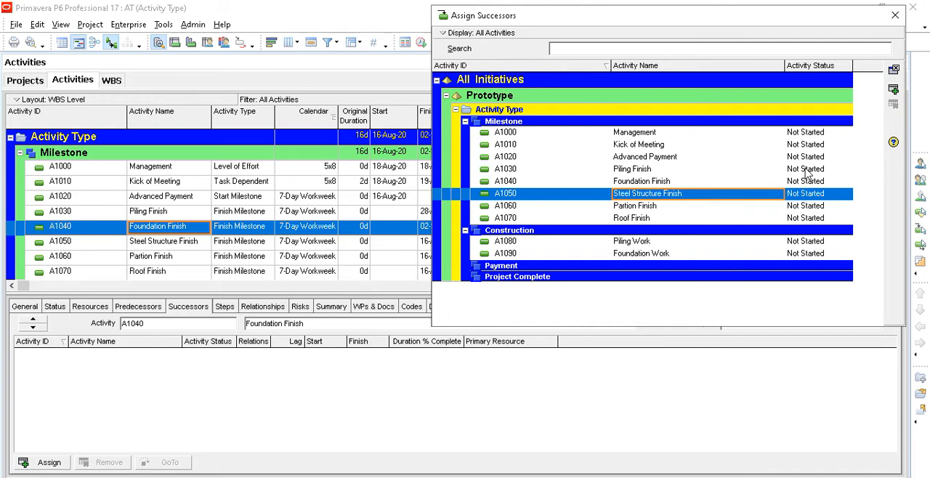
pyautogui.click(894, 90)
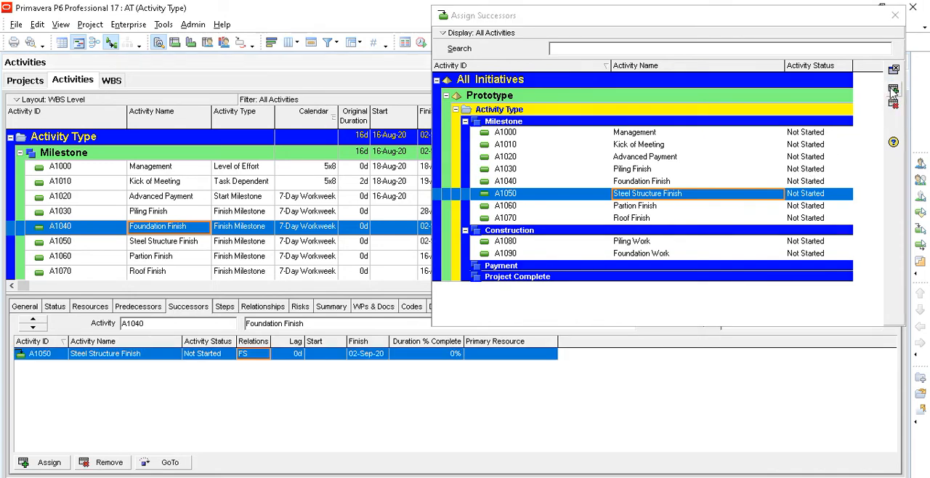
# - Assign A1060 Partion Finish as an FS successor of Steel Structure Finish, and A1070 Roof Finish as an FS successor of Partion Finish
pyautogui.click(195, 245)
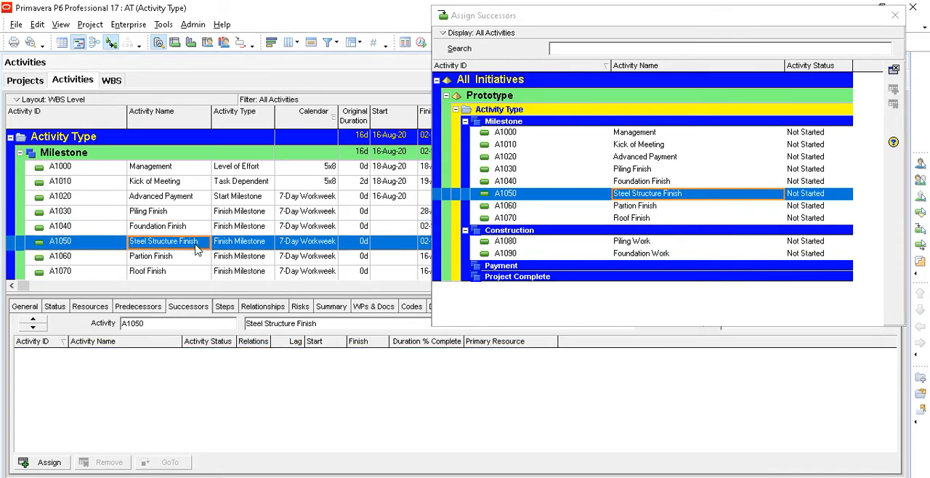
pyautogui.click(651, 209)
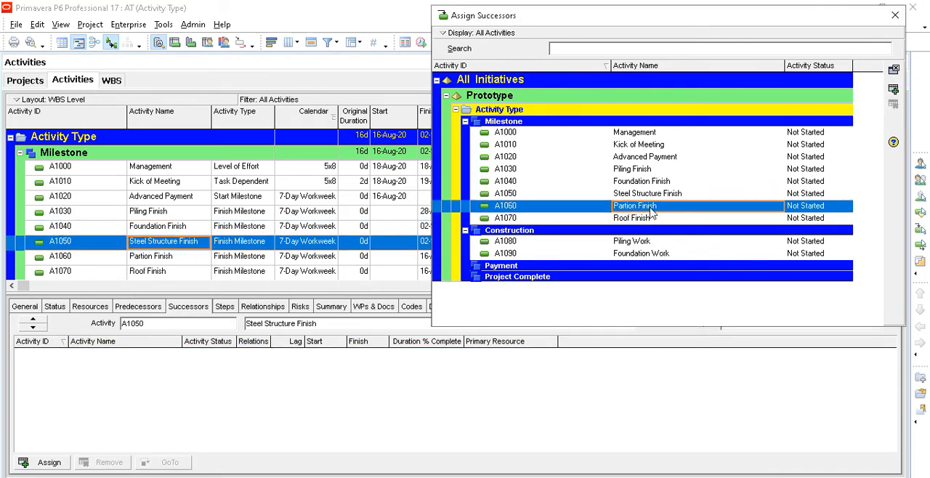
pyautogui.click(893, 91)
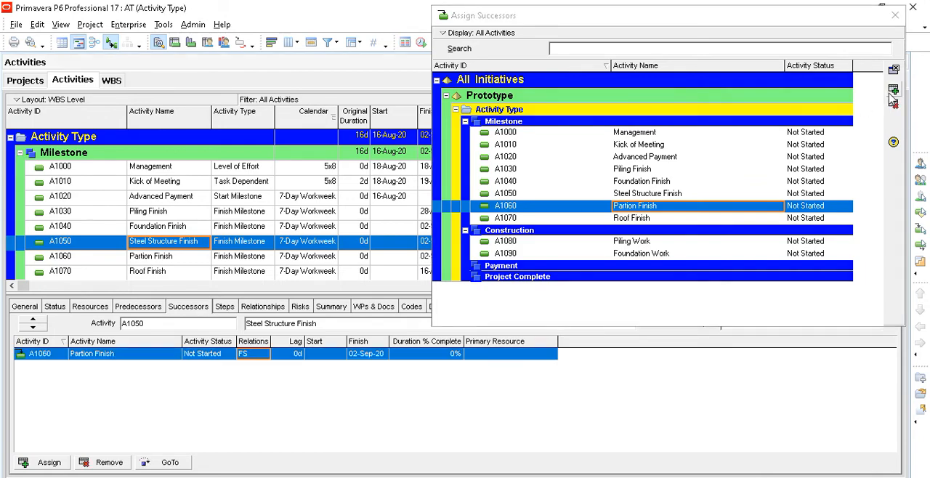
pyautogui.click(180, 263)
pyautogui.click(641, 219)
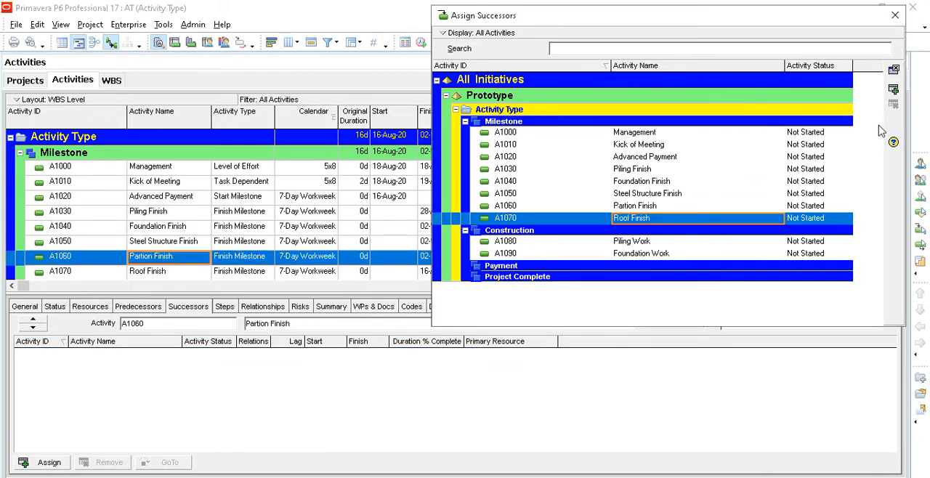
pyautogui.click(892, 92)
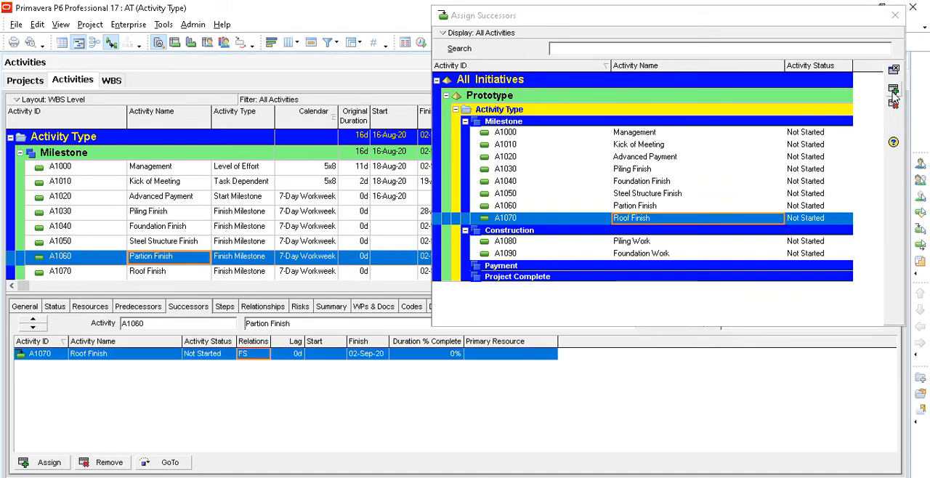
pyautogui.click(895, 15)
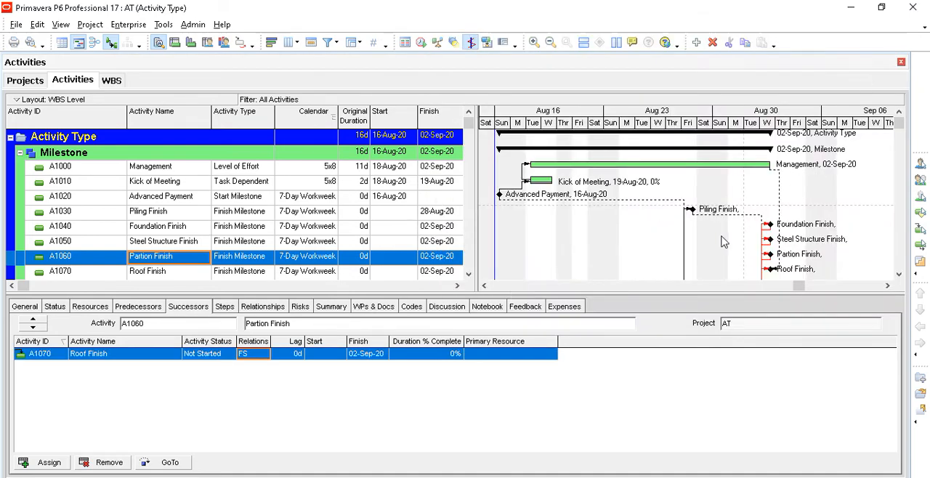
# - Assign A1080 Piling Work as a successor of the Advanced Payment milestone with an FS relationship
pyautogui.scroll(-2, 747, 251)
pyautogui.scroll(2, 746, 251)
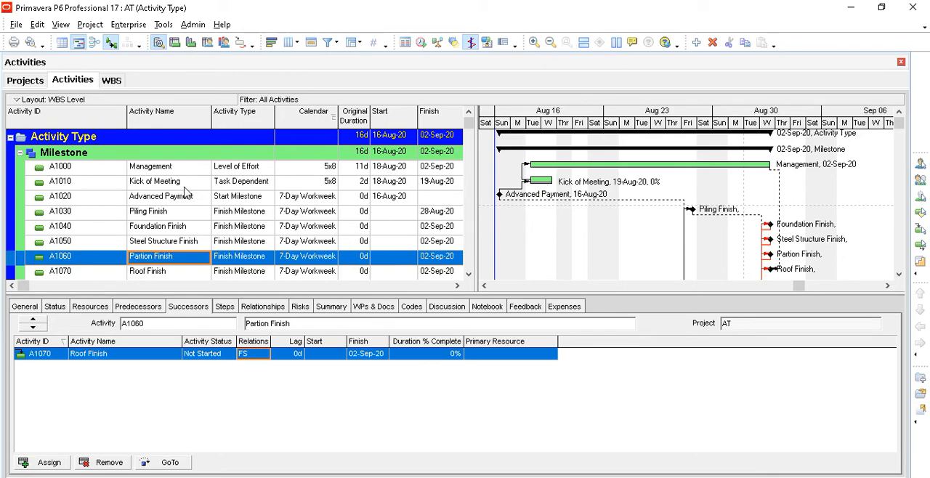
pyautogui.click(185, 188)
pyautogui.scroll(-1, 186, 193)
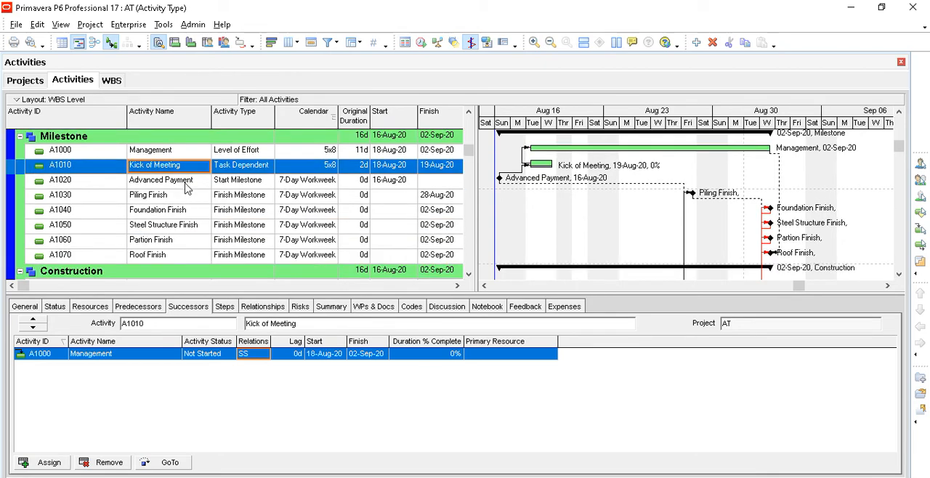
pyautogui.click(186, 188)
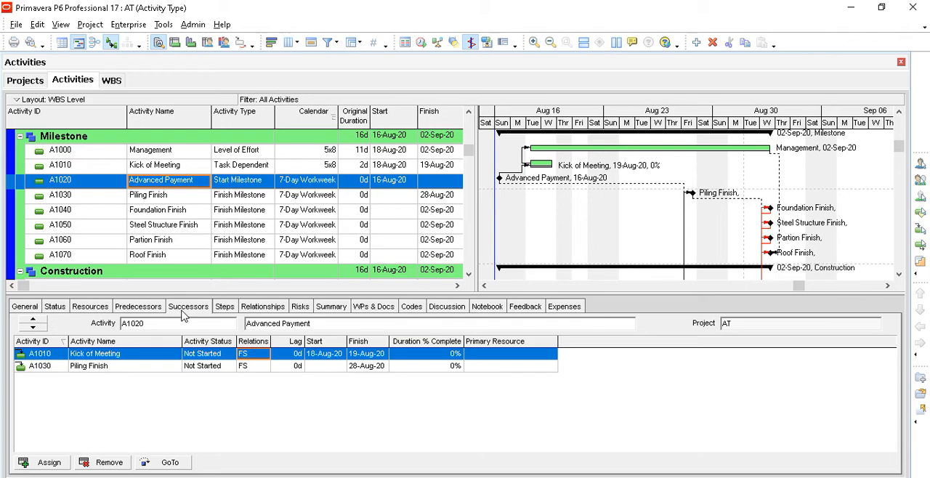
pyautogui.scroll(-2, 178, 273)
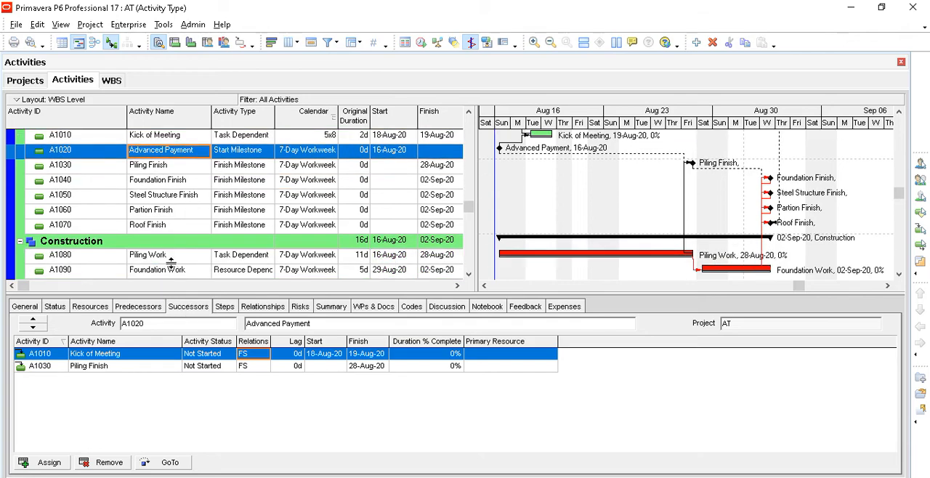
pyautogui.click(62, 465)
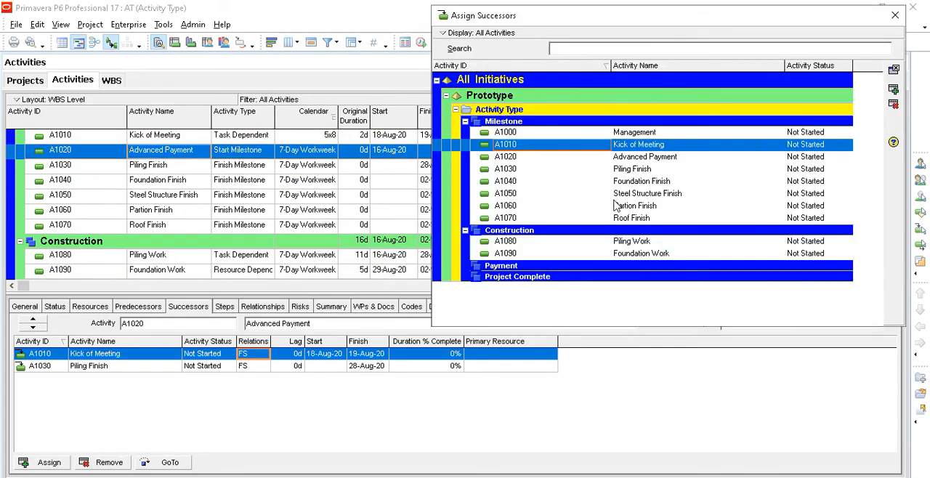
pyautogui.click(642, 245)
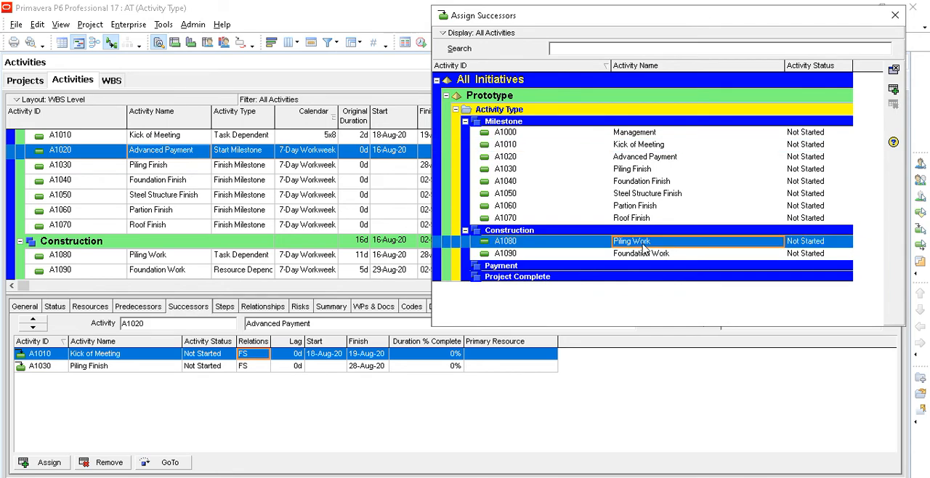
pyautogui.click(894, 89)
pyautogui.click(894, 16)
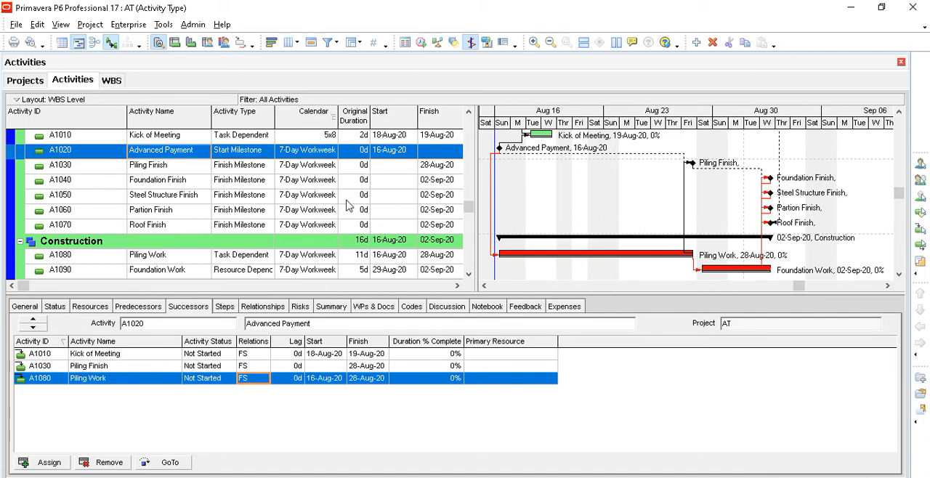
# - Try to set the start date of the Kick of Meeting activity to 16-Aug-20
pyautogui.click(405, 138)
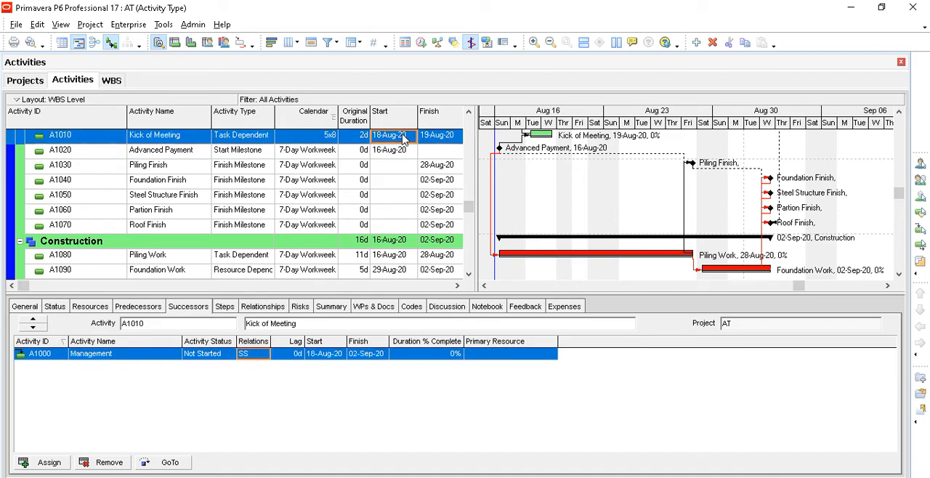
pyautogui.click(405, 138)
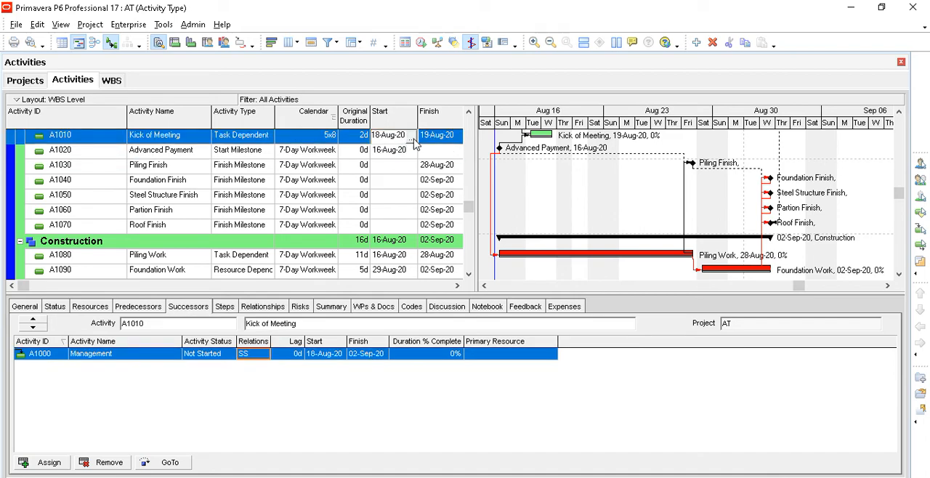
pyautogui.click(411, 140)
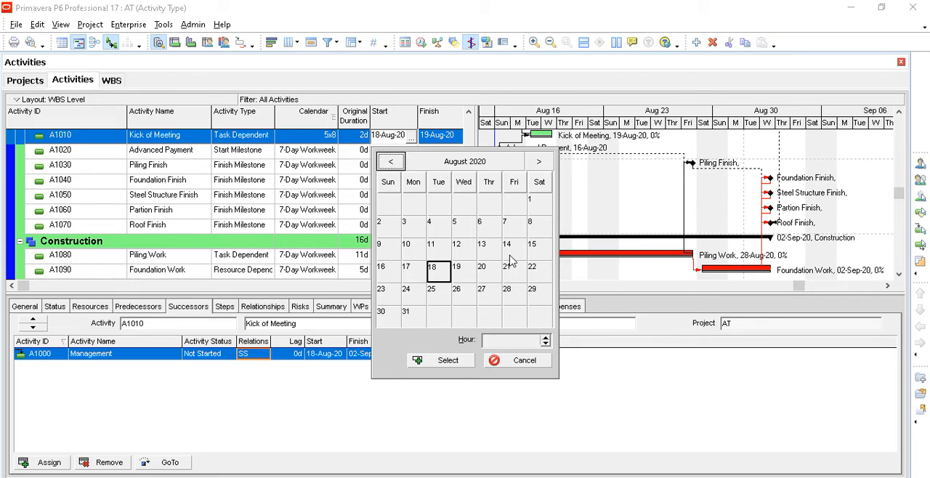
pyautogui.click(394, 275)
pyautogui.click(441, 361)
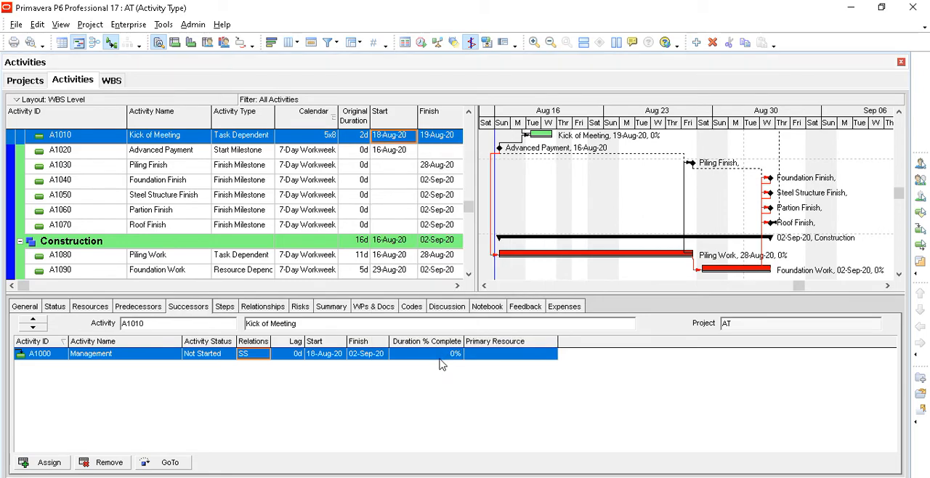
pyautogui.click(389, 151)
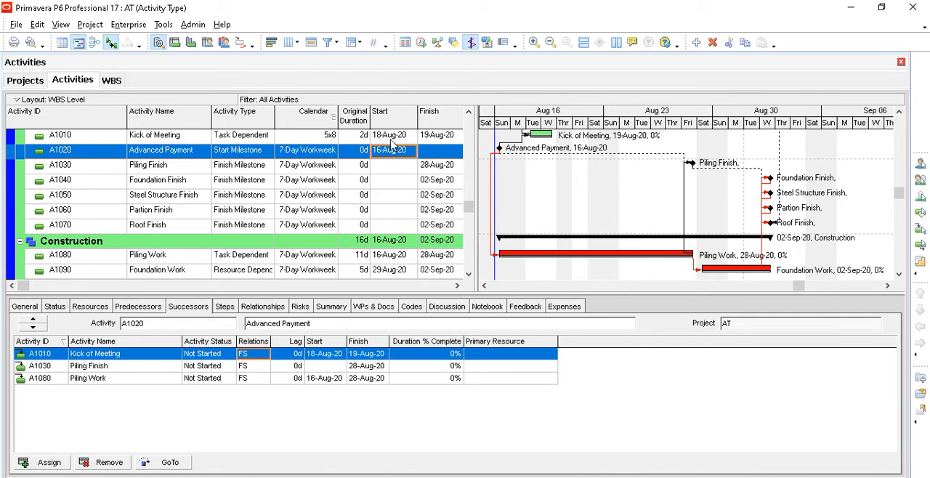
pyautogui.press('Up')
pyautogui.scroll(1, 398, 174)
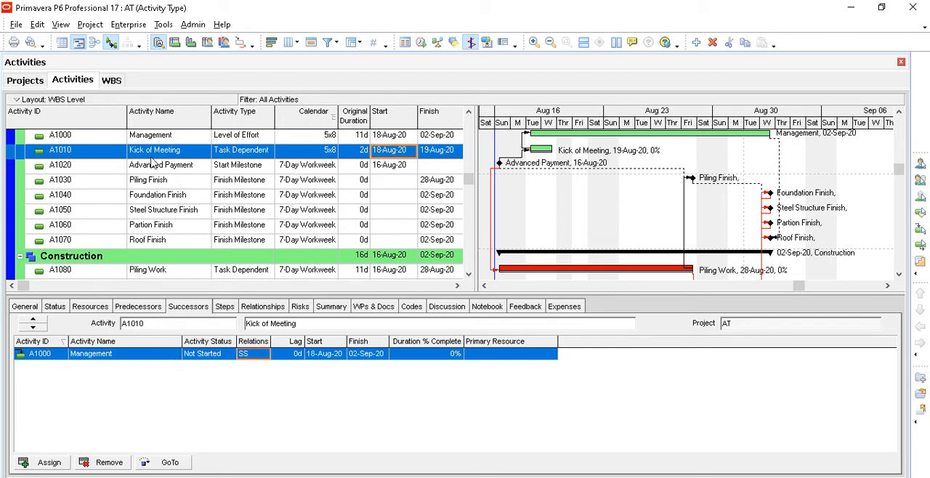
# - Try to assign A1020 Advanced Payment as a successor of the Kick of Meeting activity
pyautogui.click(172, 272)
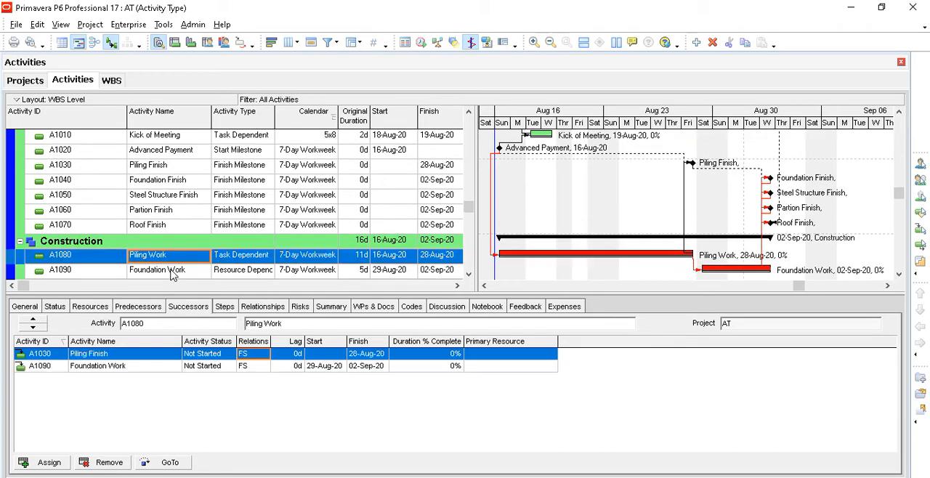
pyautogui.click(166, 138)
pyautogui.scroll(1, 183, 207)
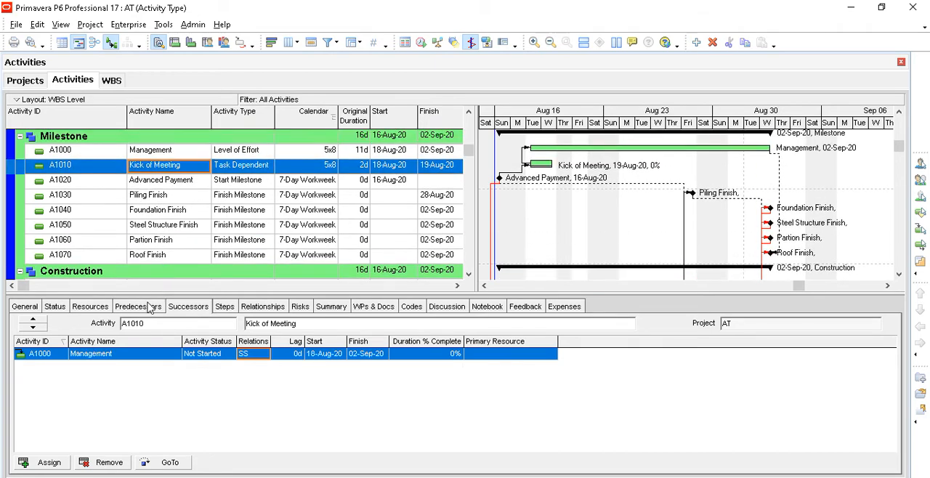
pyautogui.click(149, 306)
pyautogui.click(187, 308)
pyautogui.click(50, 463)
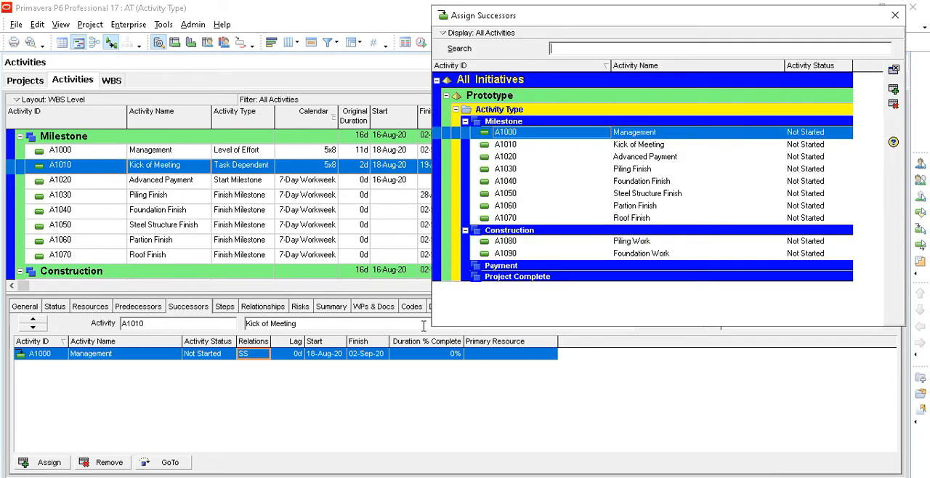
pyautogui.click(646, 243)
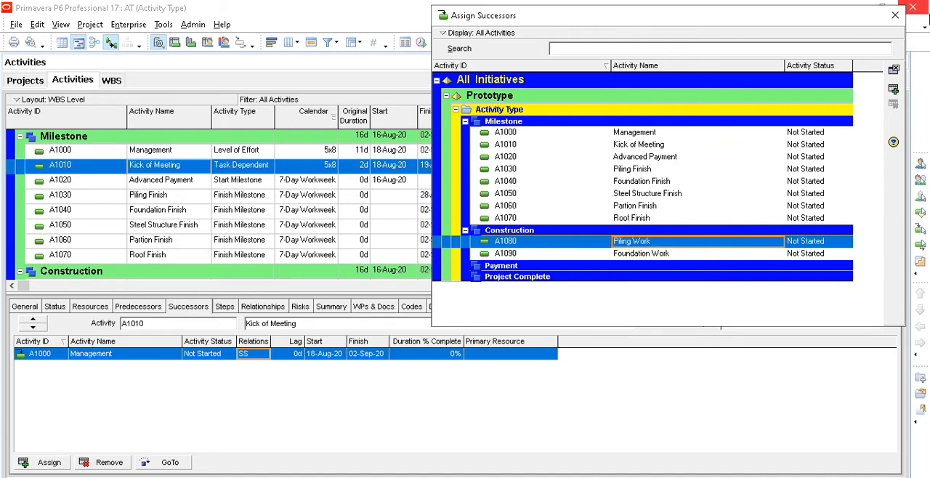
pyautogui.click(895, 15)
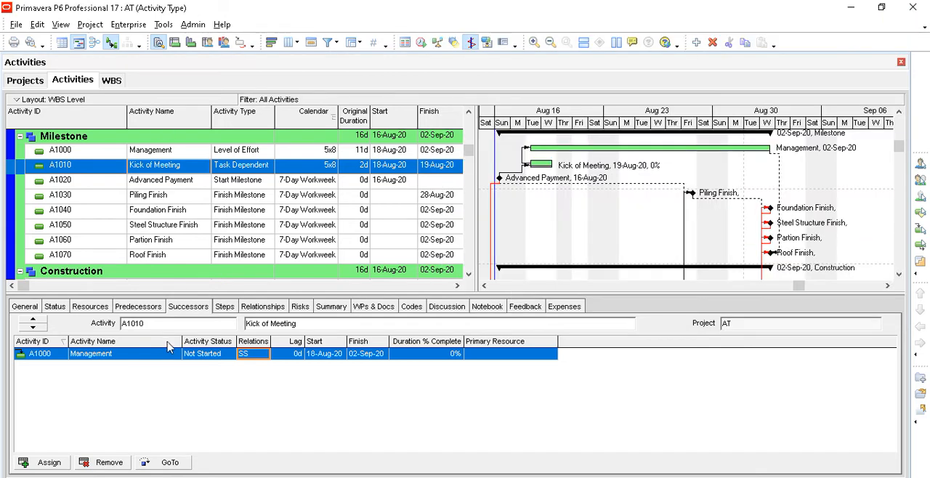
pyautogui.click(43, 463)
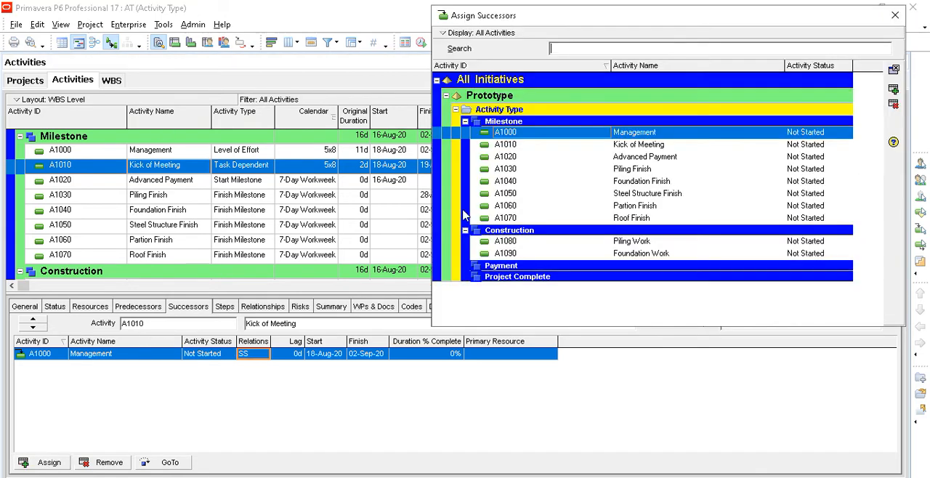
pyautogui.click(704, 154)
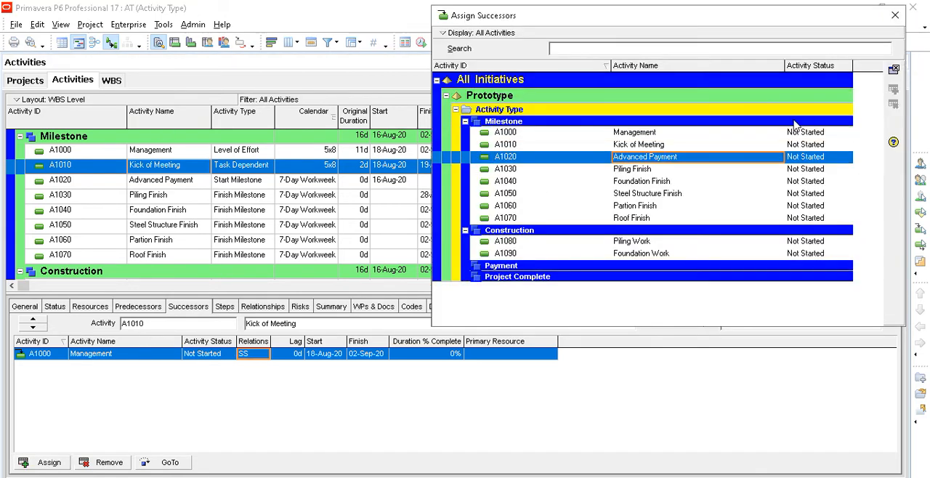
pyautogui.click(896, 15)
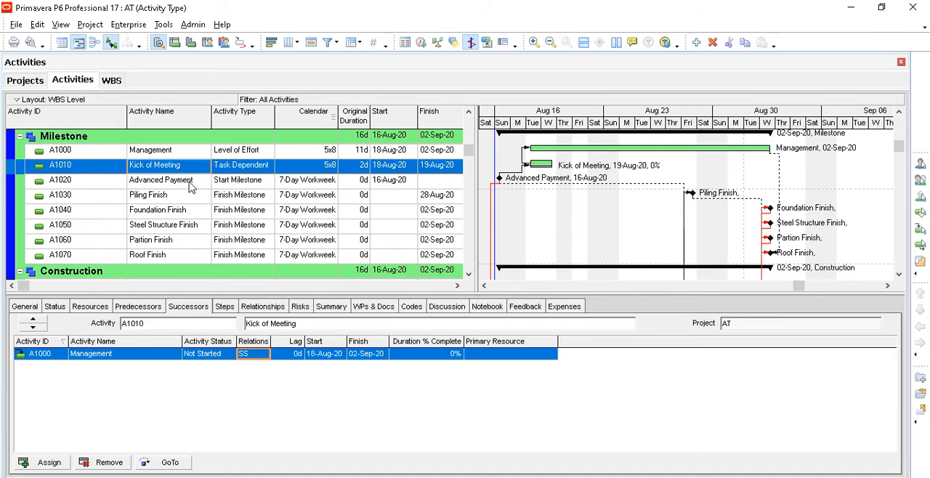
# - Remove A1010 Kick of Meeting from the successors of the Advanced Payment milestone
pyautogui.click(191, 183)
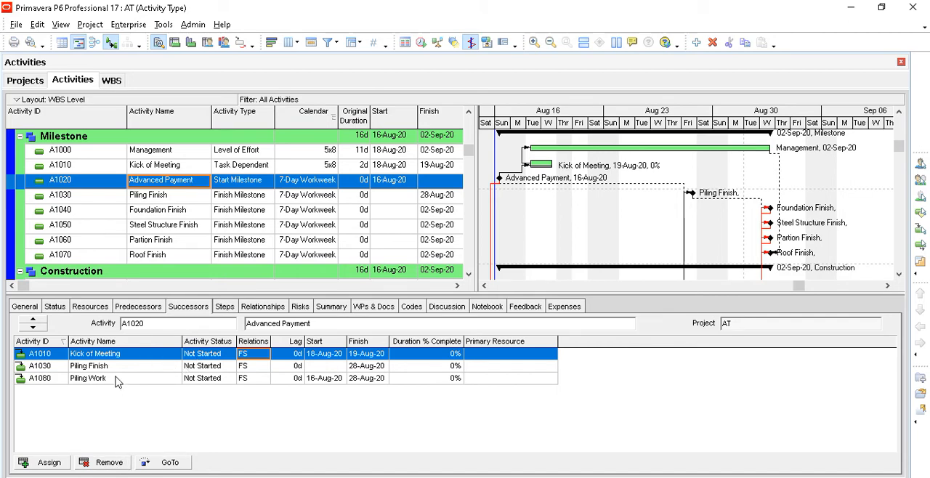
pyautogui.click(120, 465)
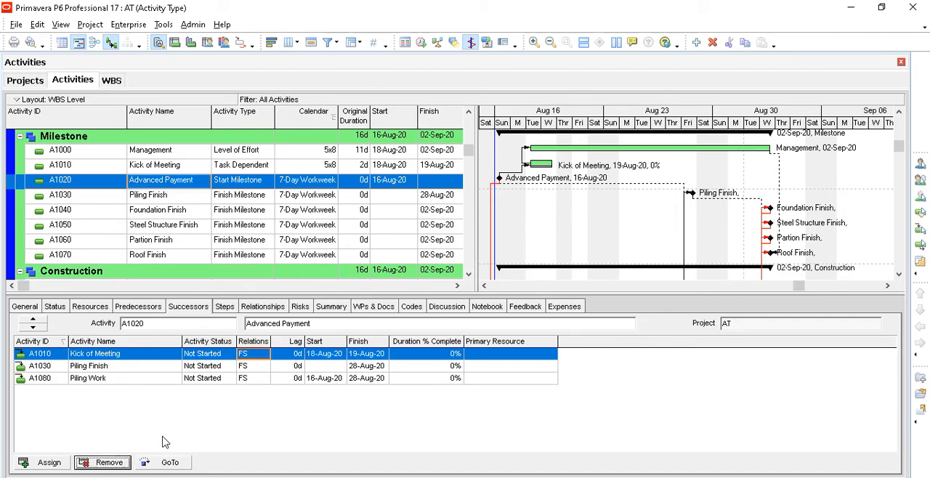
pyautogui.click(440, 279)
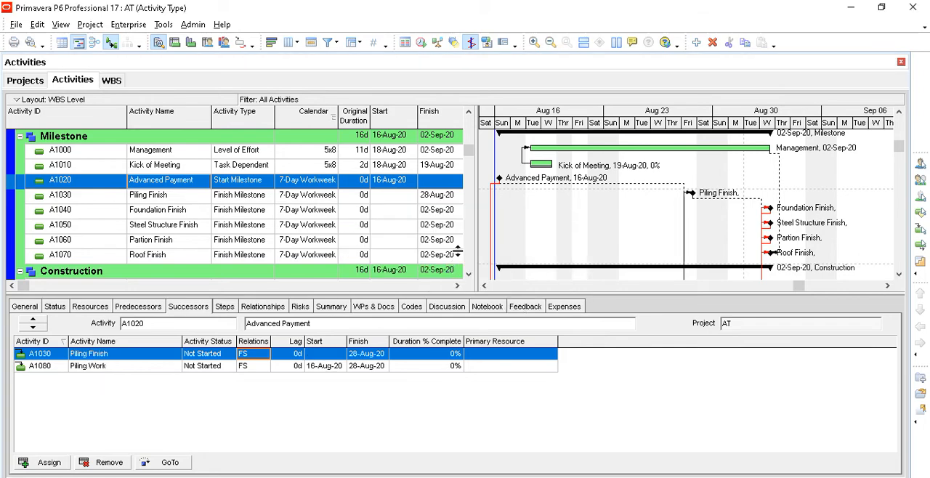
# - Assign A1020 Advanced Payment as a successor of Kick of Meeting with an FS relationship
pyautogui.click(189, 170)
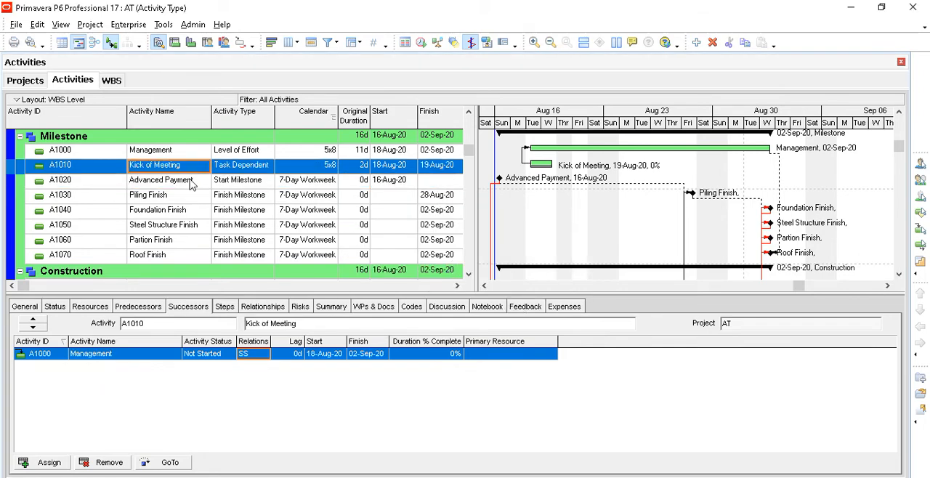
pyautogui.click(192, 181)
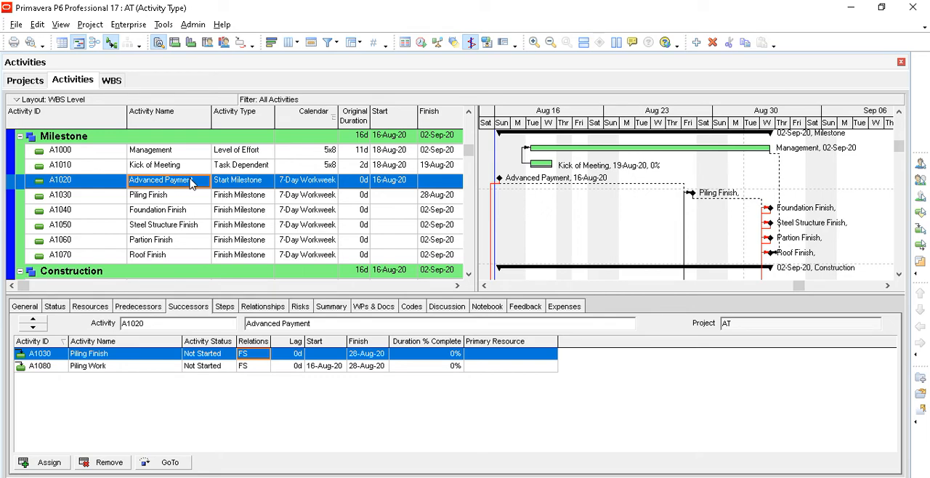
pyautogui.click(191, 168)
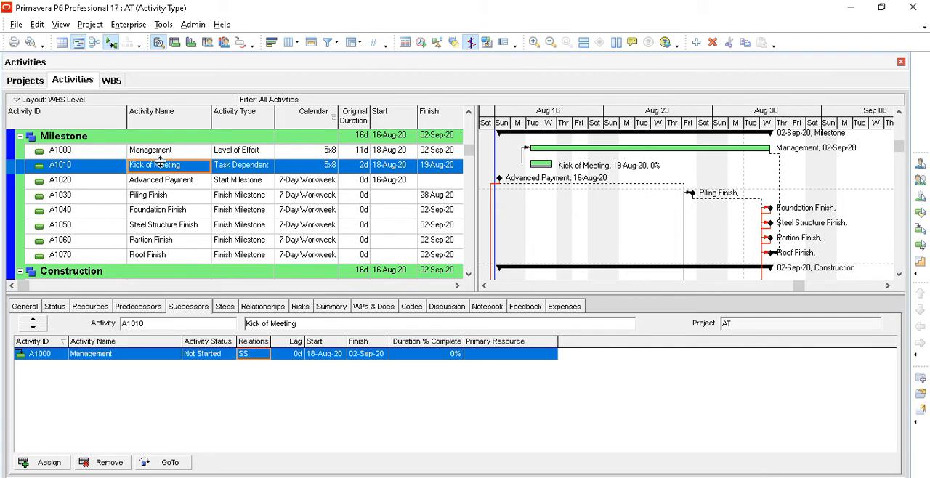
pyautogui.click(48, 462)
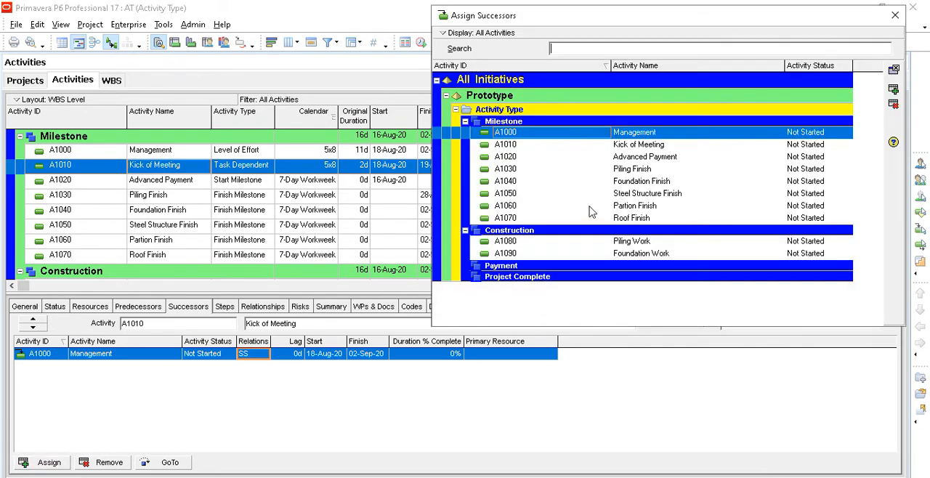
pyautogui.click(894, 88)
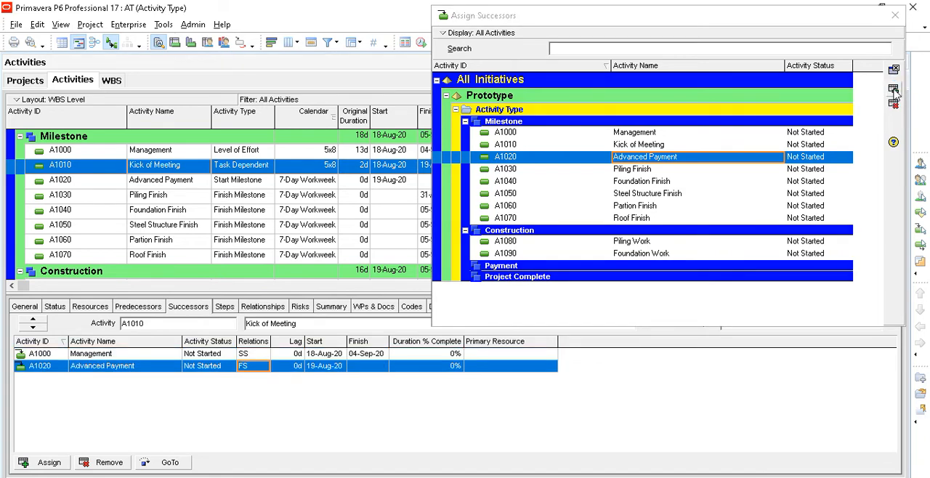
pyautogui.click(896, 15)
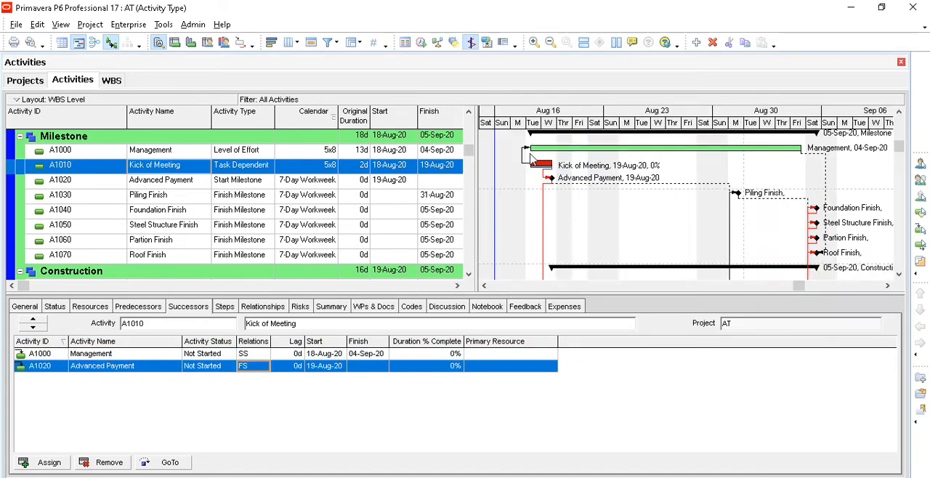
# - Examine the Advanced Payment start date and how the milestones and construction activities follow it in the Gantt chart
pyautogui.click(393, 180)
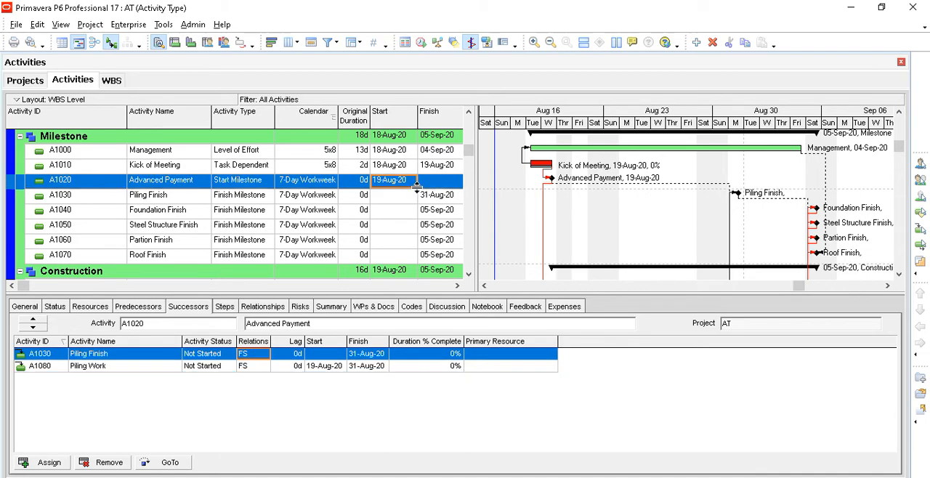
pyautogui.scroll(-4, 540, 218)
pyautogui.scroll(4, 603, 214)
pyautogui.scroll(-1, 568, 194)
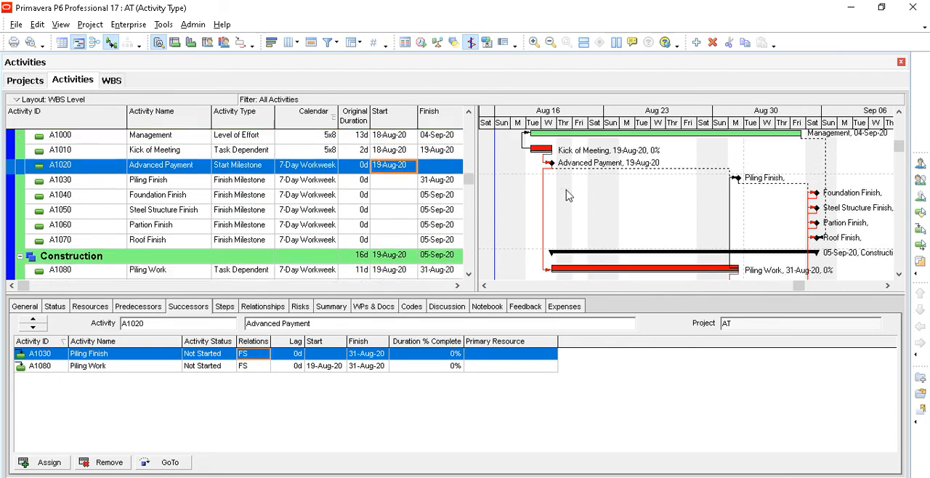
pyautogui.scroll(-2, 568, 194)
pyautogui.scroll(2, 571, 201)
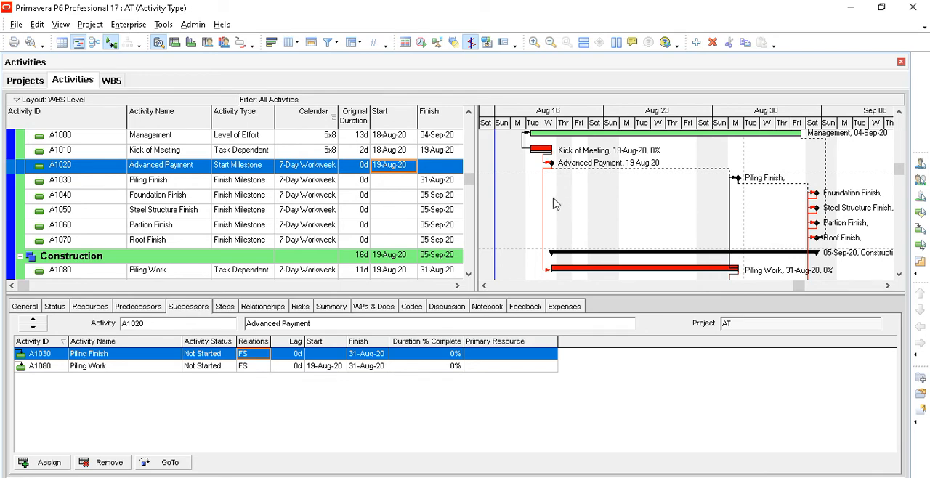
pyautogui.scroll(1, 566, 140)
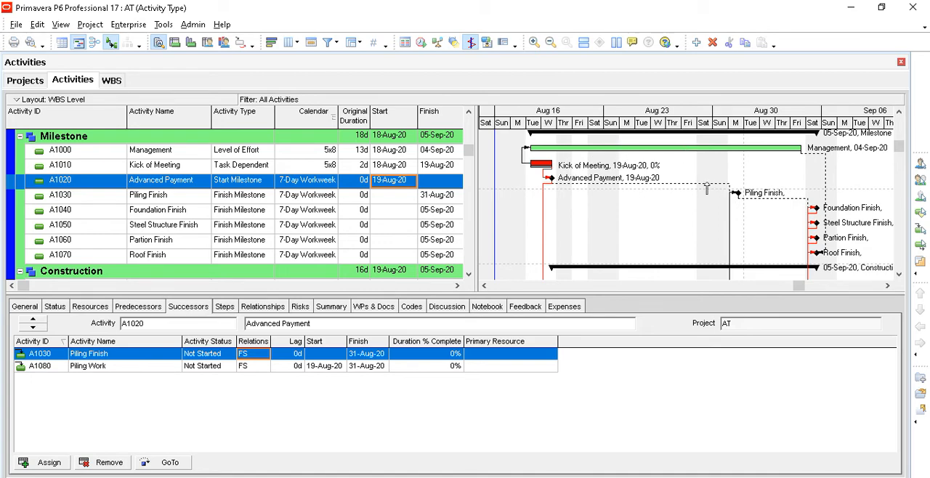
pyautogui.scroll(-2, 710, 186)
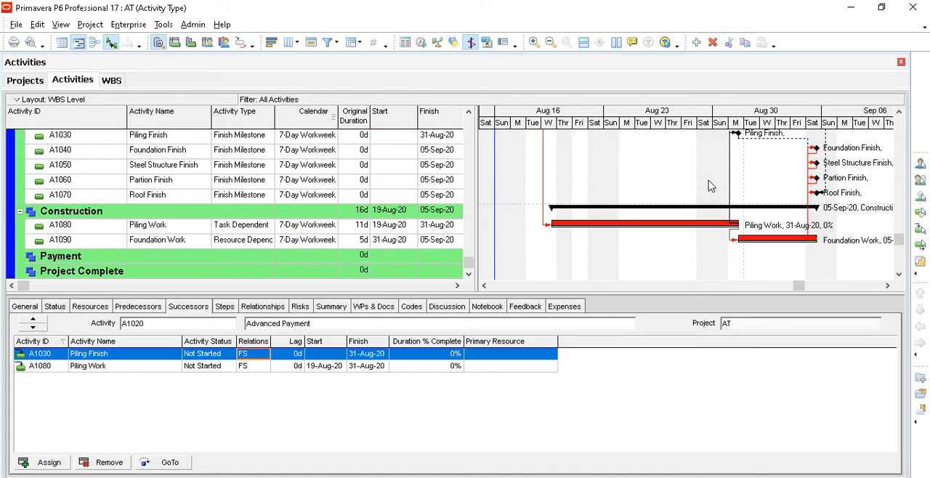
# - Add activity A1100 Steel Structure Installation under the Construction WBS with the Task Dependent activity type
pyautogui.click(175, 211)
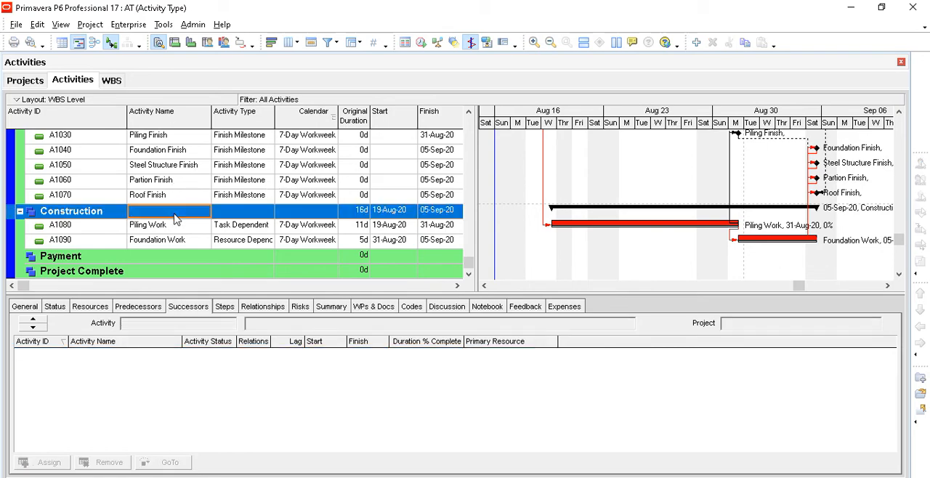
pyautogui.click(696, 43)
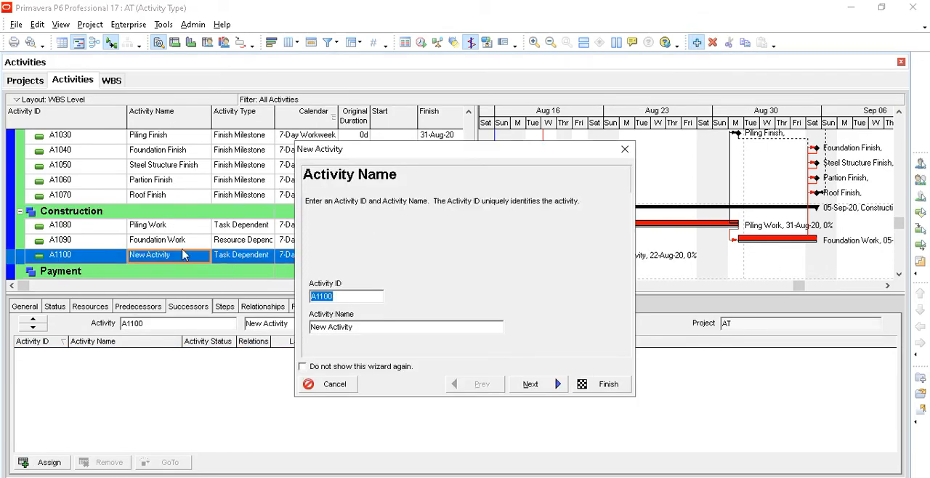
pyautogui.press('Tab')
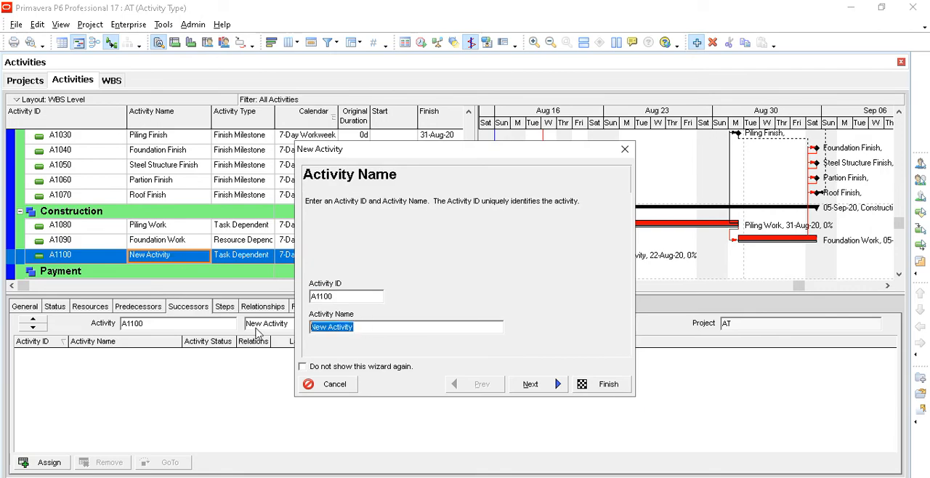
pyautogui.write('Steel Structure')
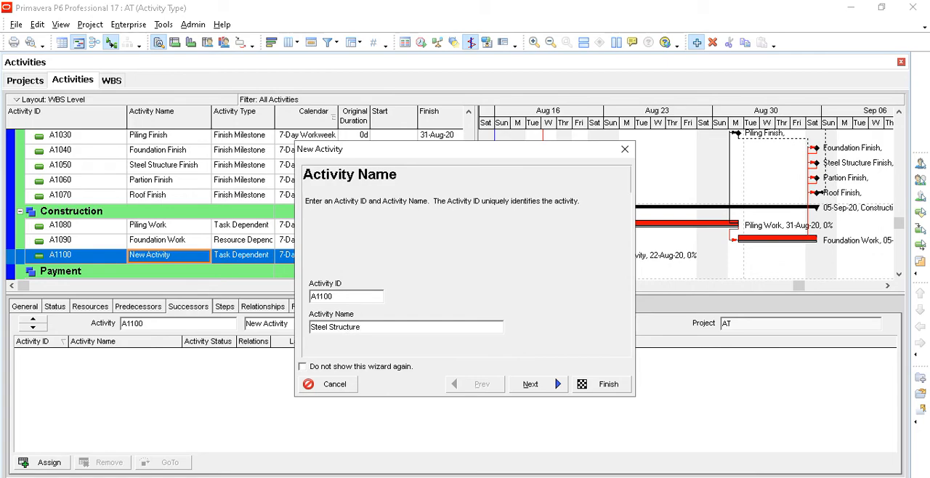
pyautogui.write('Installation')
pyautogui.click(530, 385)
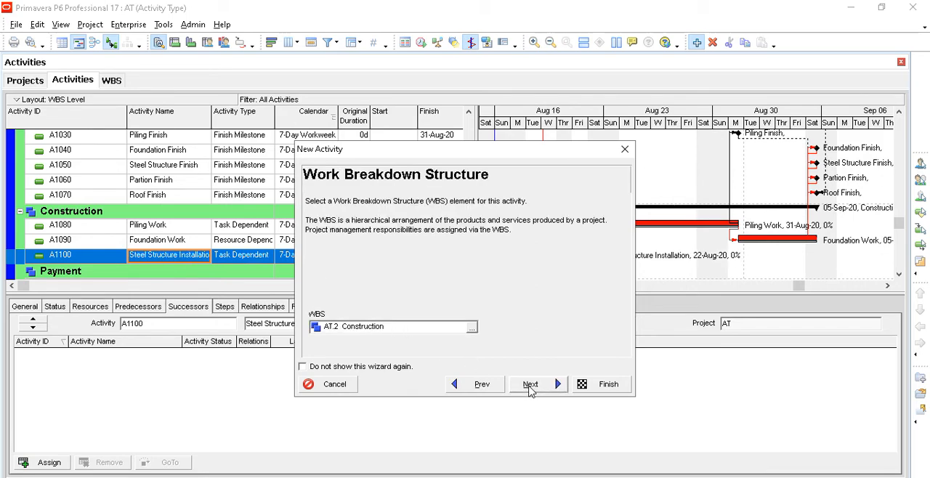
pyautogui.click(530, 385)
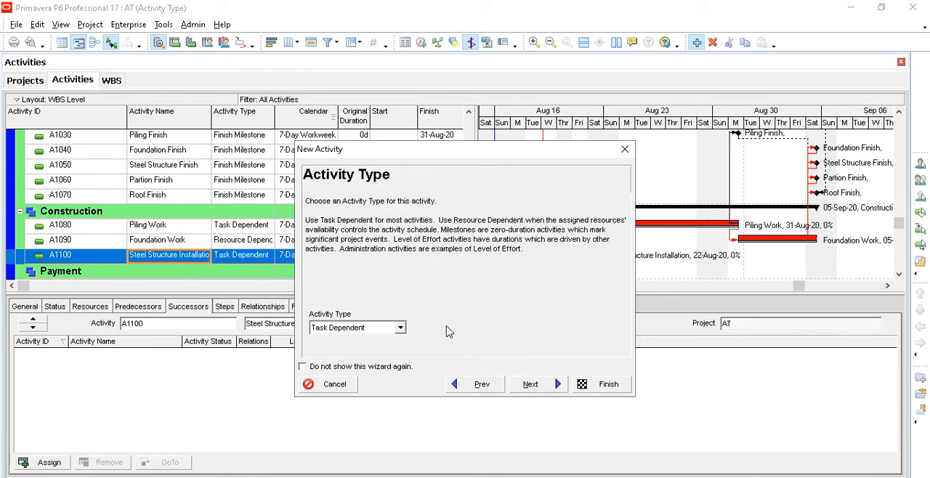
pyautogui.click(592, 387)
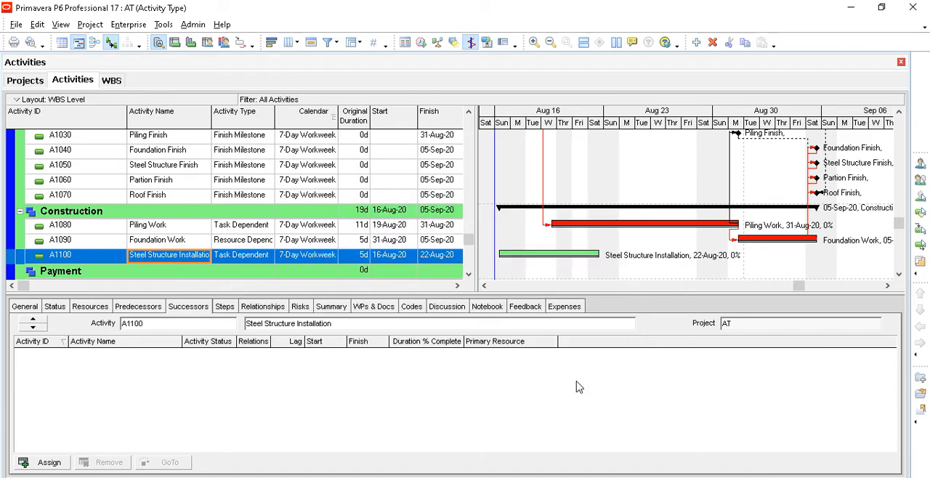
# - Set the original duration of Steel Structure Installation to 15 days and narrow the Activity ID column so the full activity name fits
pyautogui.click(364, 242)
pyautogui.click(365, 258)
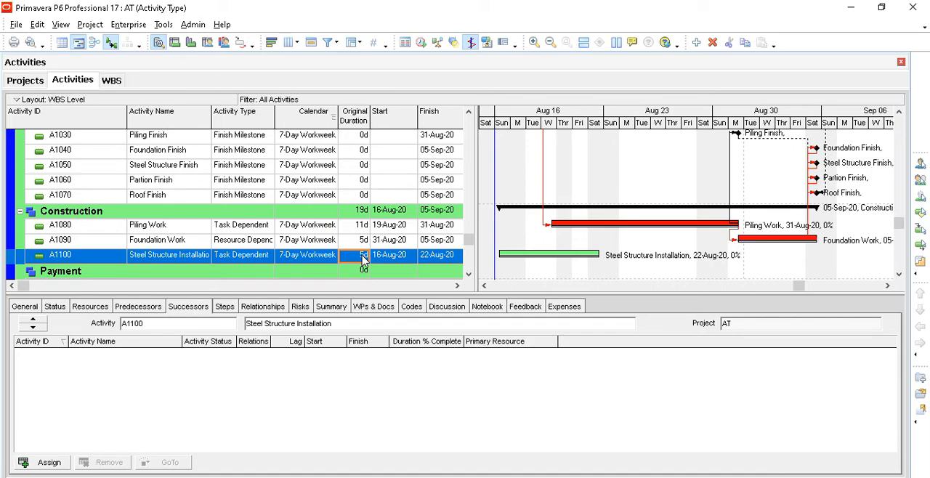
pyautogui.write('15')
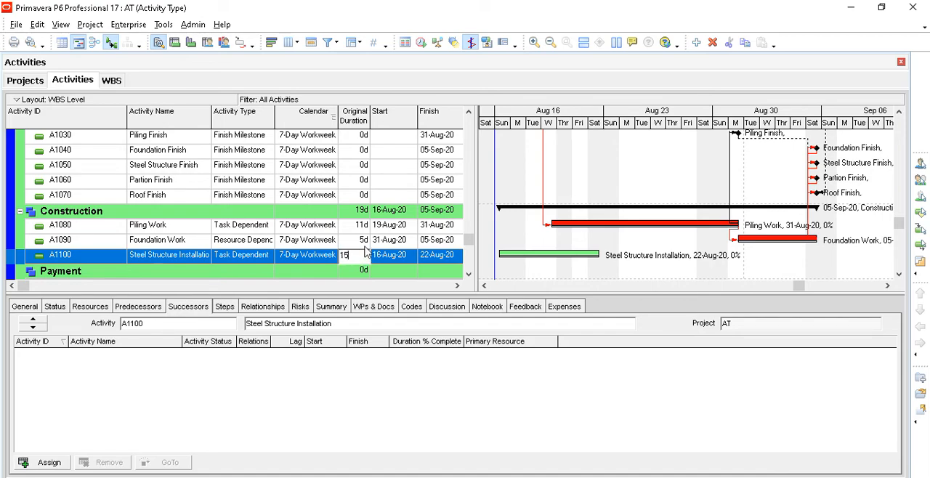
pyautogui.click(365, 242)
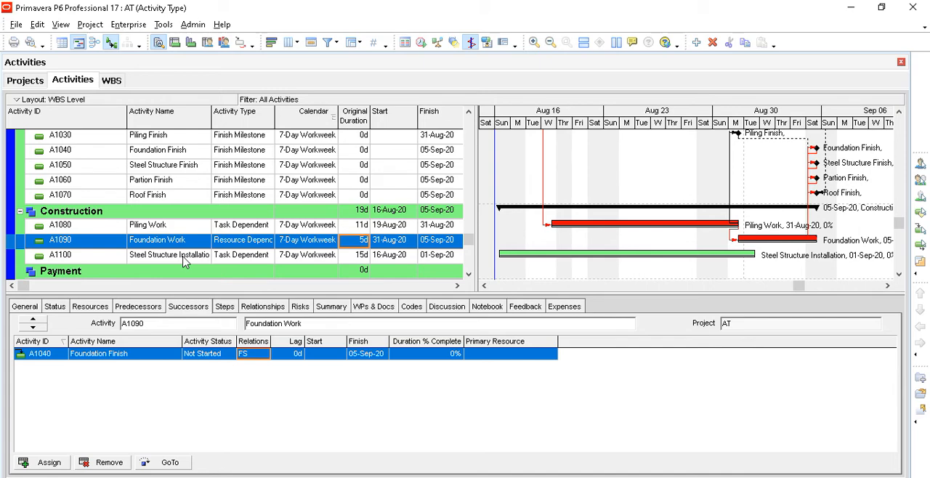
pyautogui.moveTo(212, 117); pyautogui.dragTo(239, 117)
pyautogui.moveTo(124, 114); pyautogui.dragTo(82, 116)
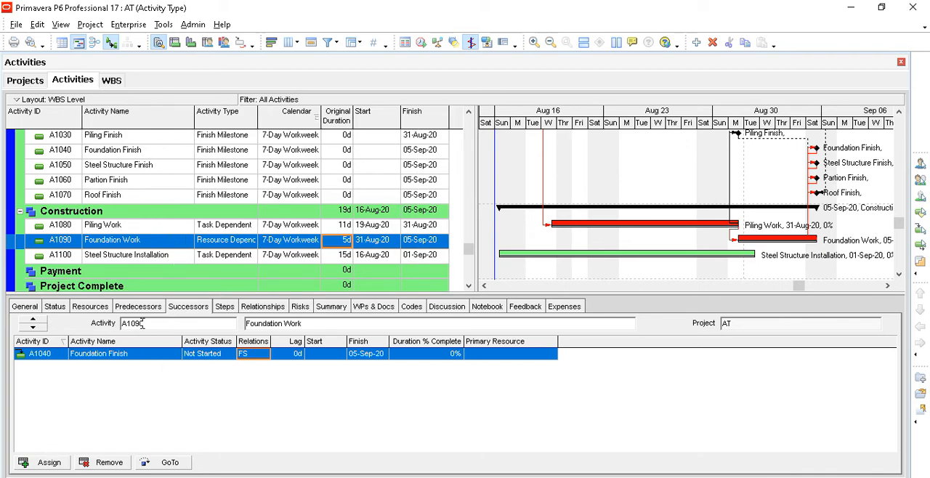
# - Assign A1100 Steel Structure Installation as a successor of Foundation Work with an FS relationship
pyautogui.click(138, 261)
pyautogui.click(136, 244)
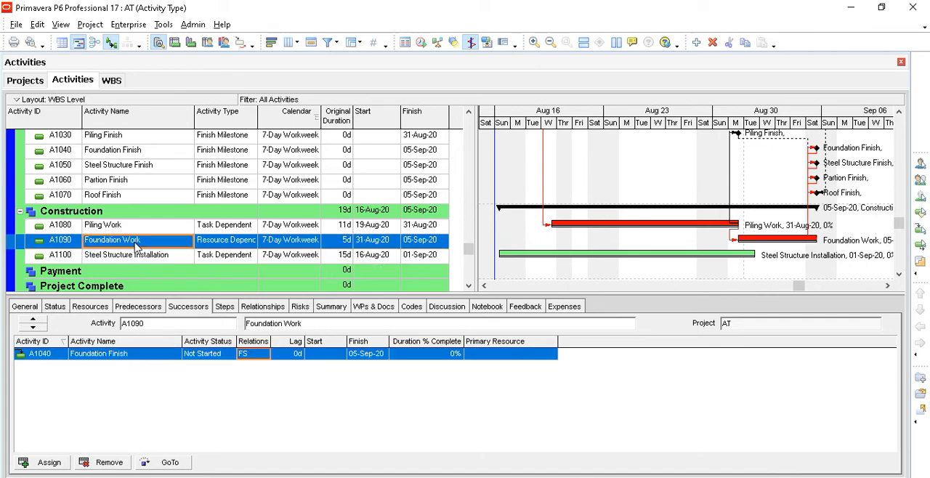
pyautogui.click(49, 463)
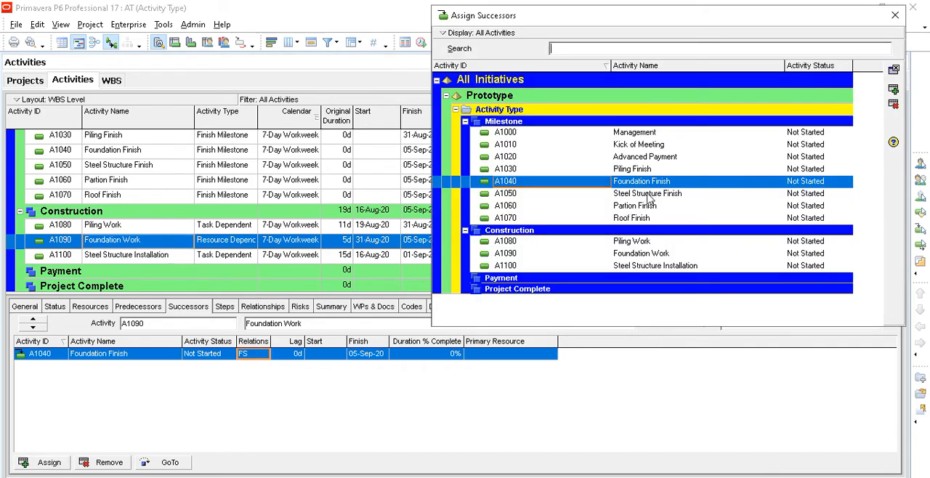
pyautogui.click(668, 267)
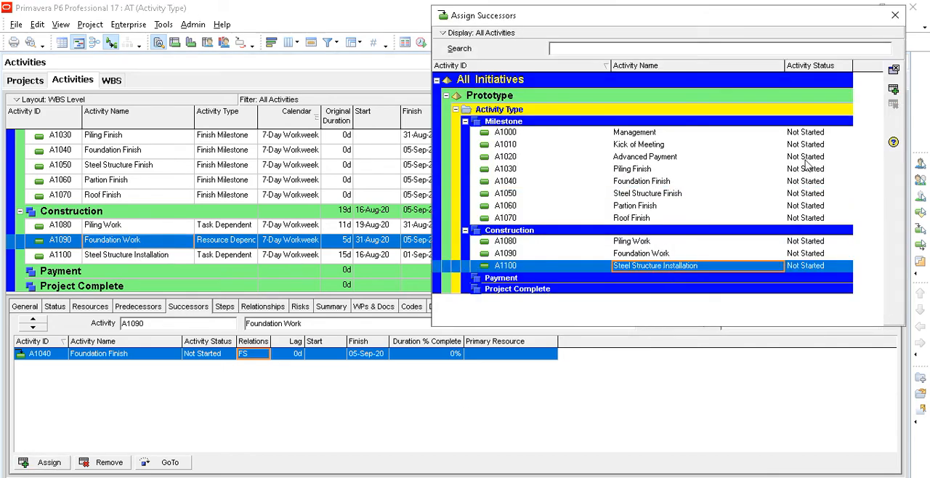
pyautogui.click(893, 90)
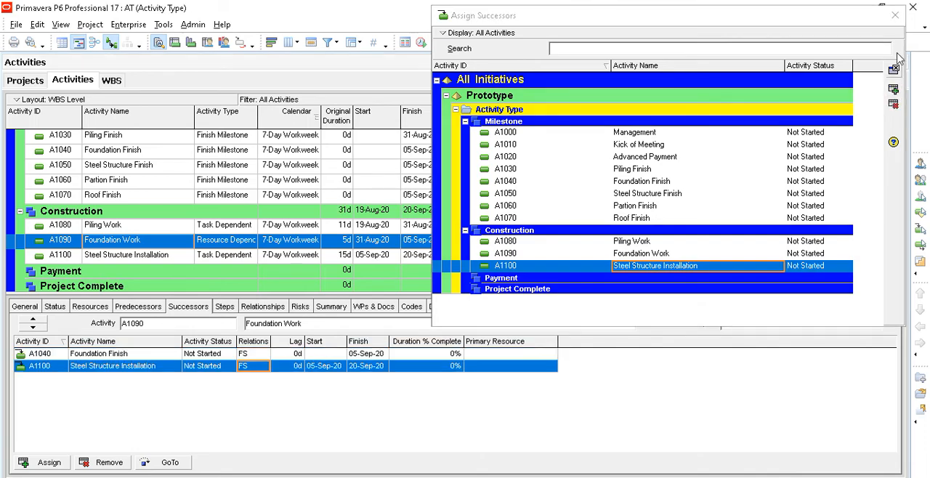
pyautogui.click(895, 15)
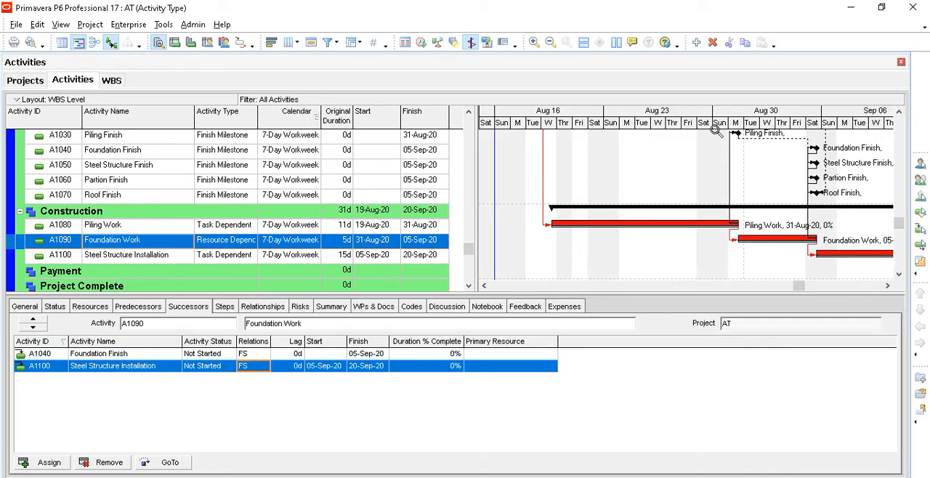
# - Assign the A1050 Steel Structure Finish milestone as a successor of Steel Structure Installation with an FS relationship
pyautogui.moveTo(716, 126); pyautogui.dragTo(623, 134)
pyautogui.scroll(1, 614, 187)
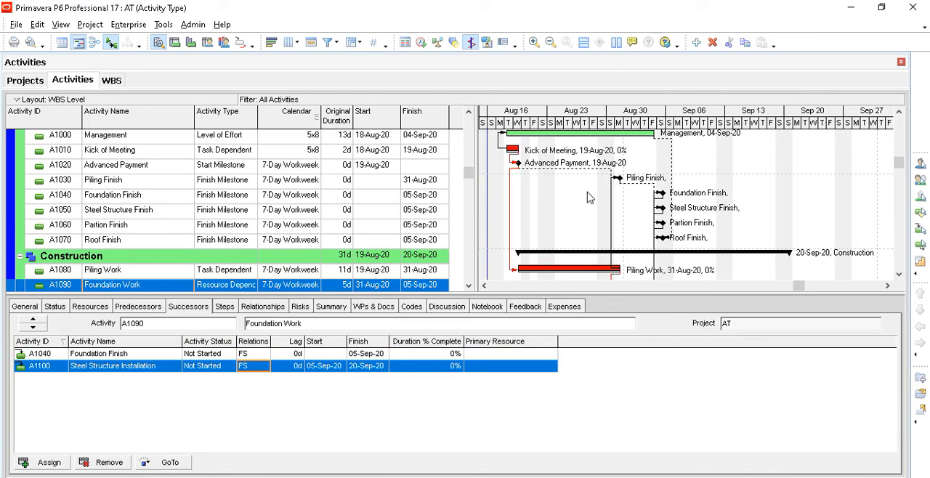
pyautogui.scroll(-2, 589, 202)
pyautogui.click(163, 242)
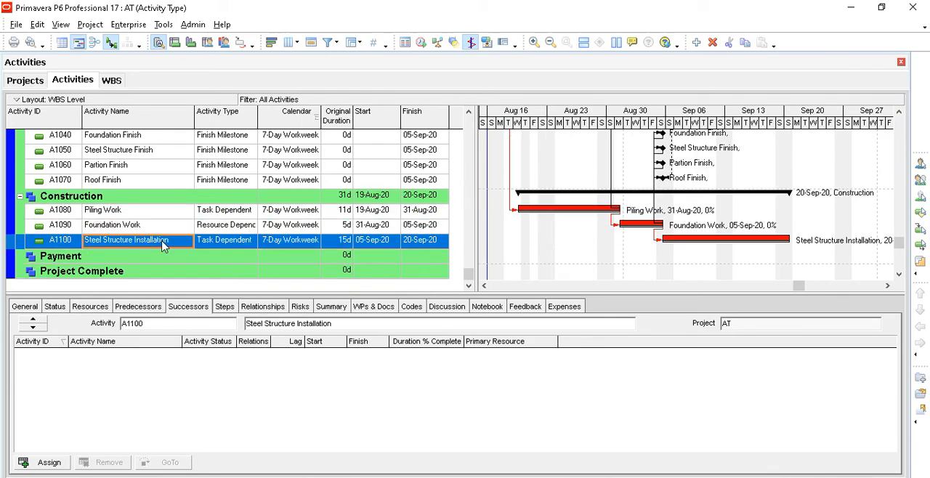
pyautogui.click(49, 463)
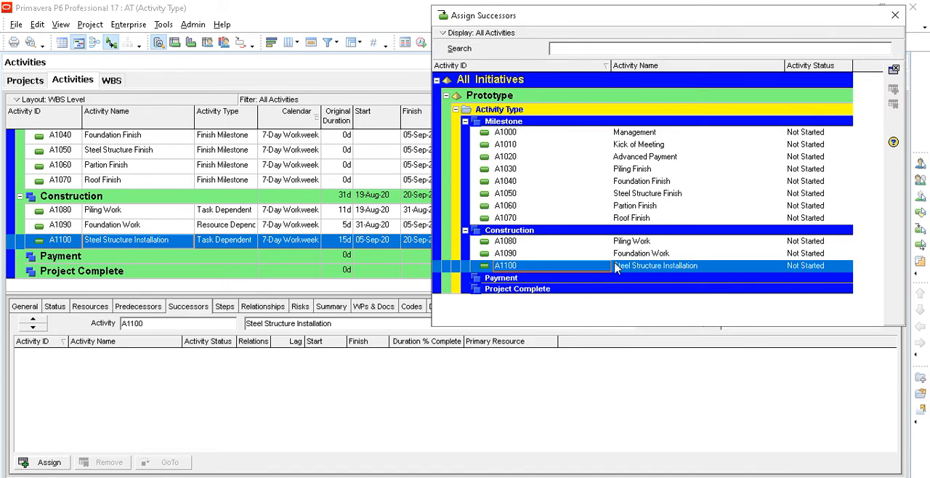
pyautogui.click(664, 195)
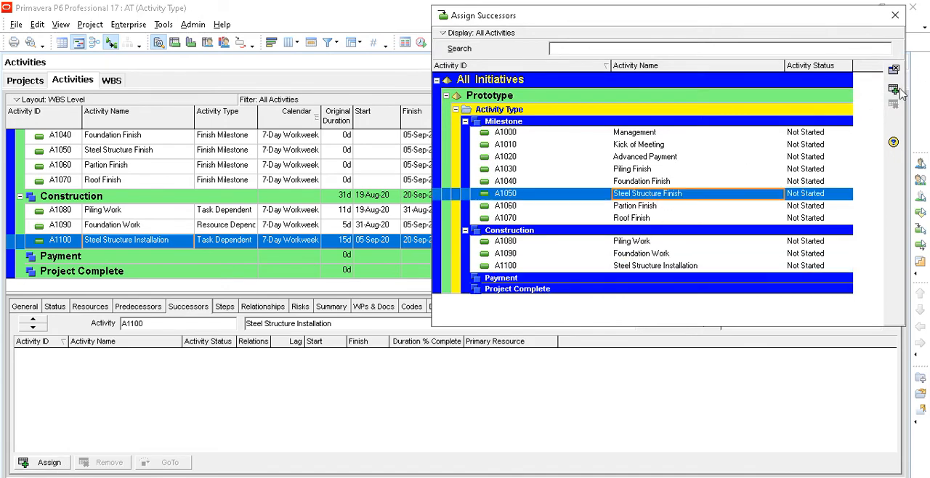
pyautogui.click(894, 90)
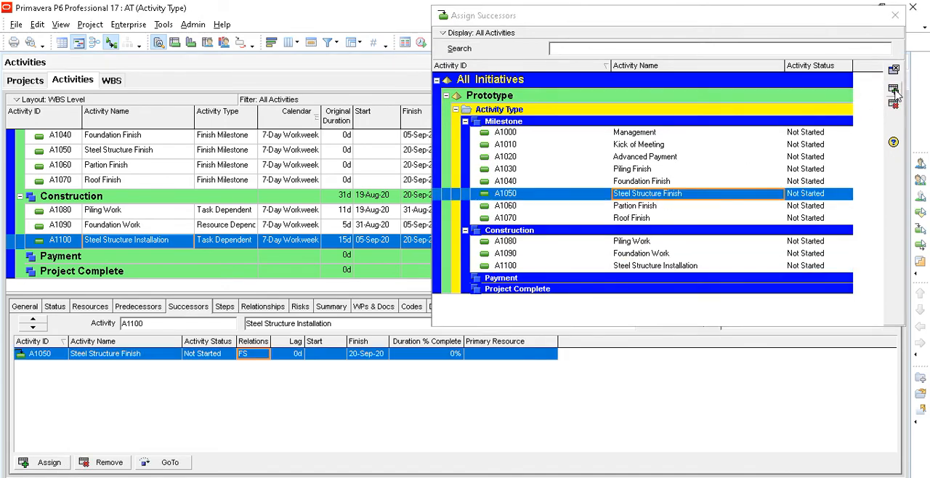
pyautogui.click(896, 16)
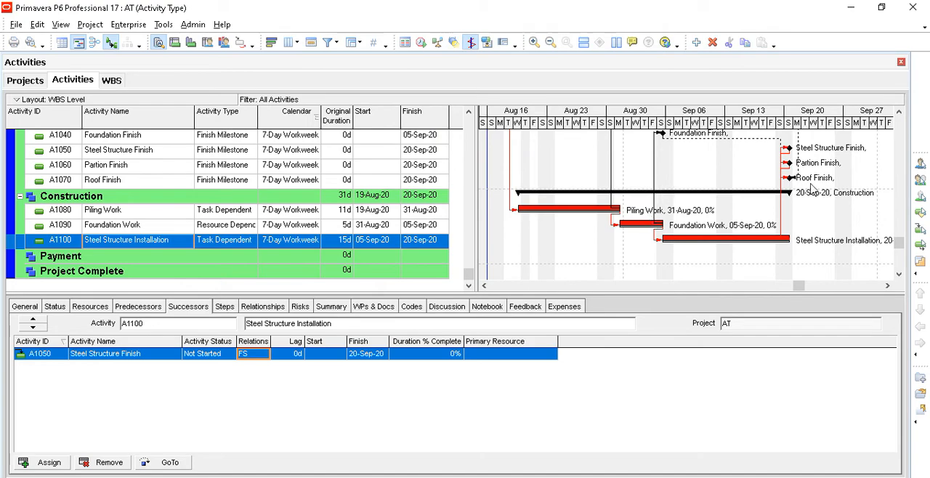
# - Fit the Activity Type column to its contents and narrow the Activity Name column
pyautogui.moveTo(900, 244); pyautogui.dragTo(898, 202)
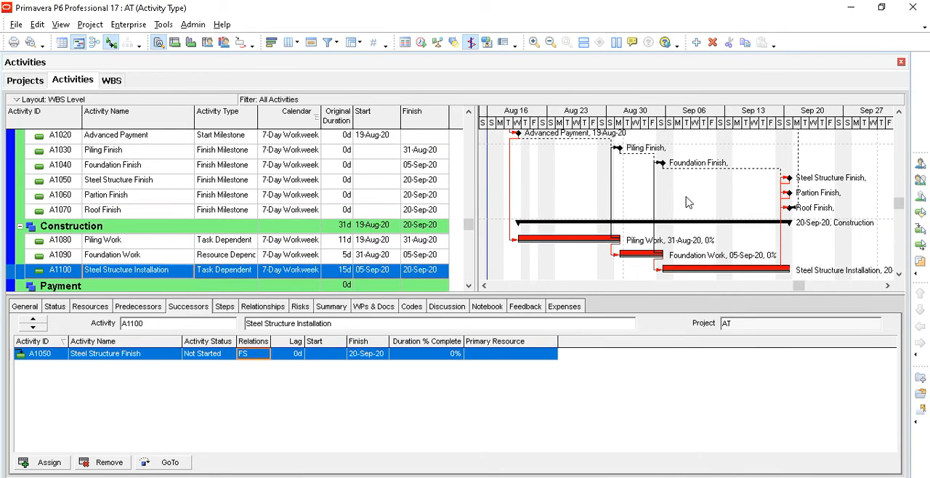
pyautogui.click(245, 257)
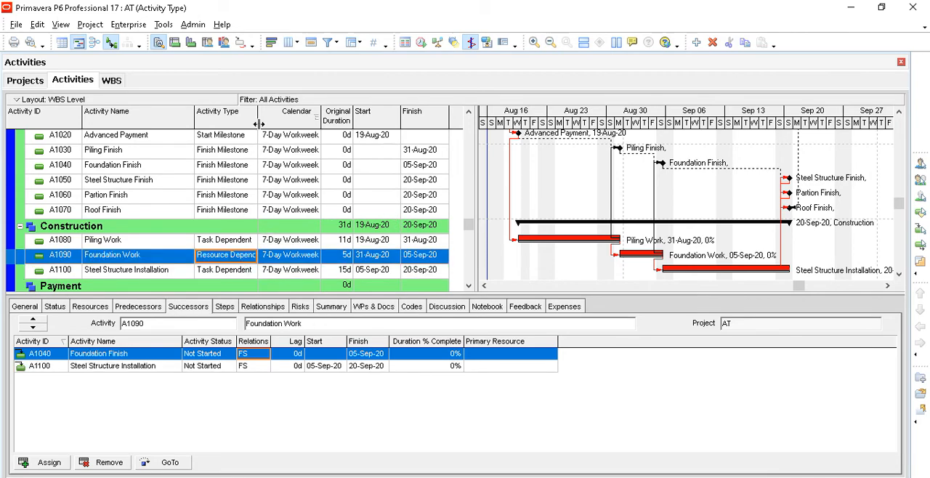
pyautogui.doubleClick(258, 124)
pyautogui.moveTo(194, 122); pyautogui.dragTo(177, 121)
# - Add activity A1110 Partion Work under the Construction WBS with the Resource Dependent activity type
pyautogui.click(129, 230)
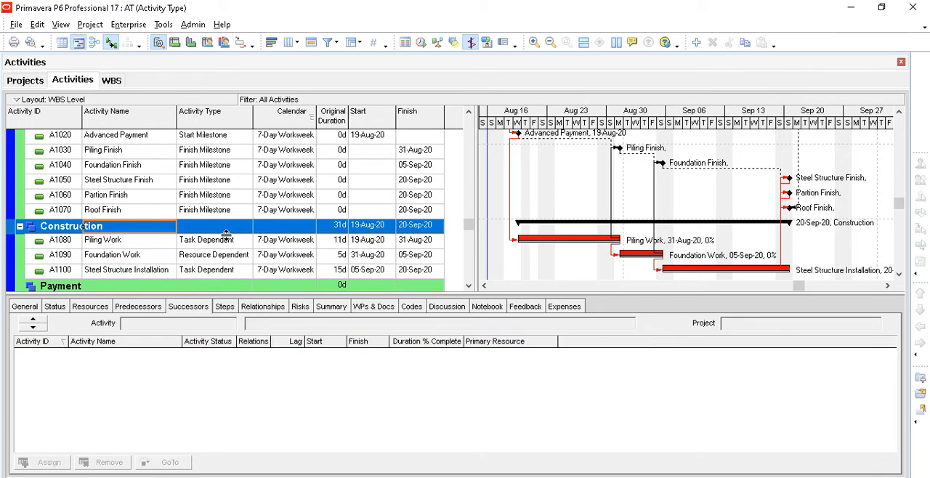
pyautogui.scroll(-1, 227, 234)
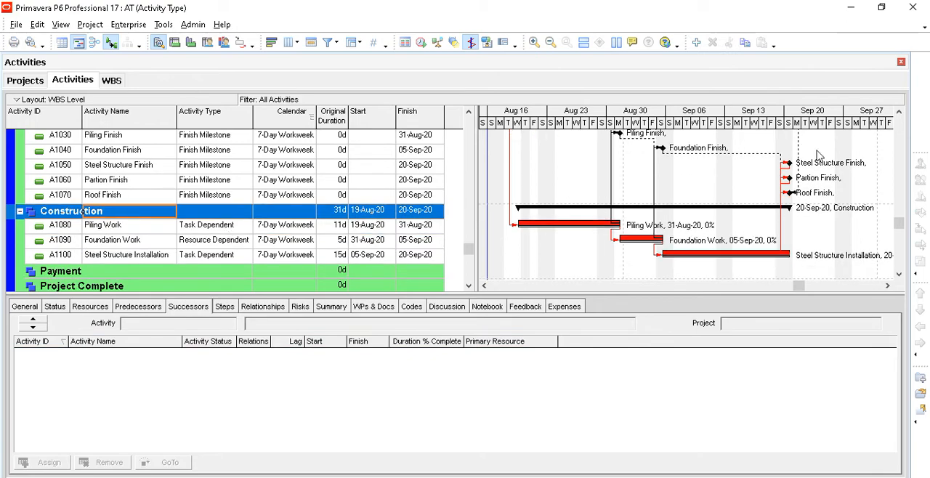
pyautogui.click(696, 43)
pyautogui.moveTo(367, 329); pyautogui.dragTo(304, 317)
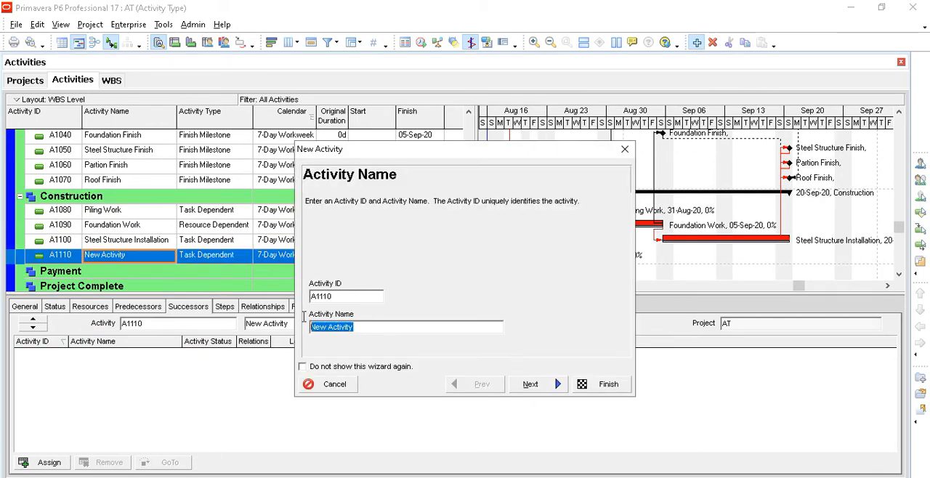
pyautogui.write('Partion Work')
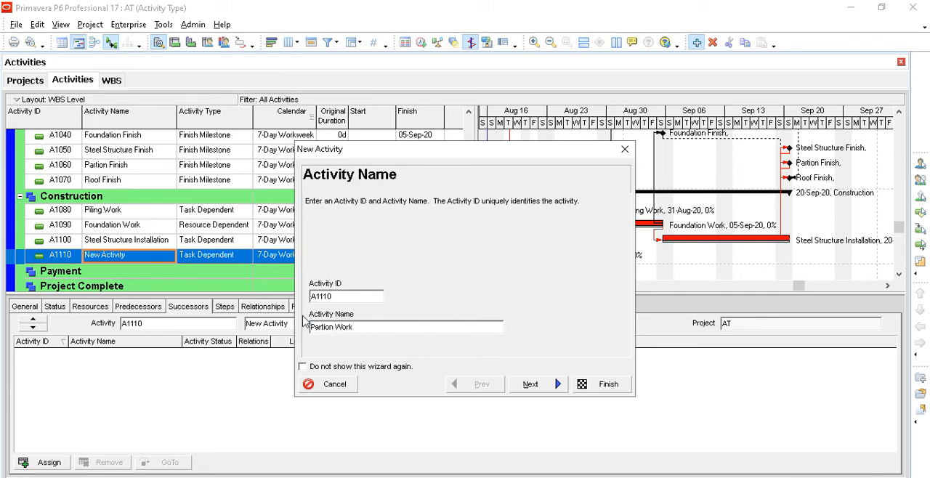
pyautogui.click(549, 387)
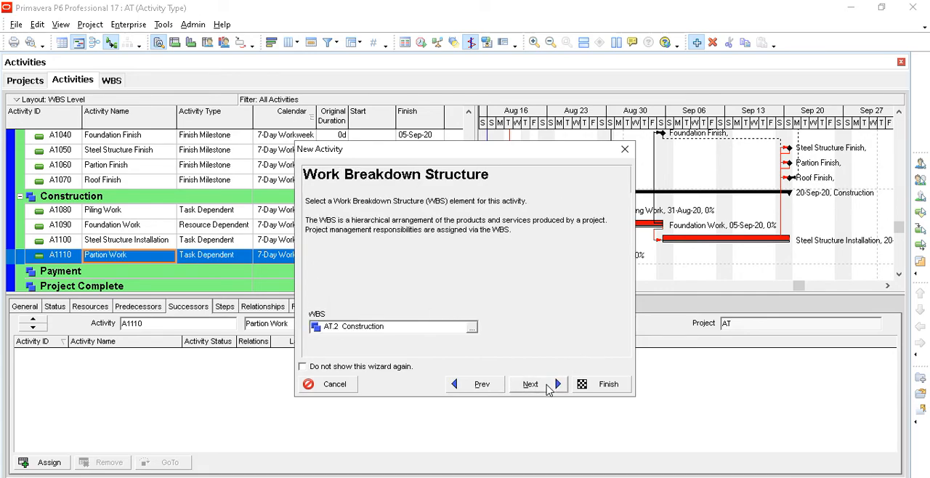
pyautogui.click(549, 387)
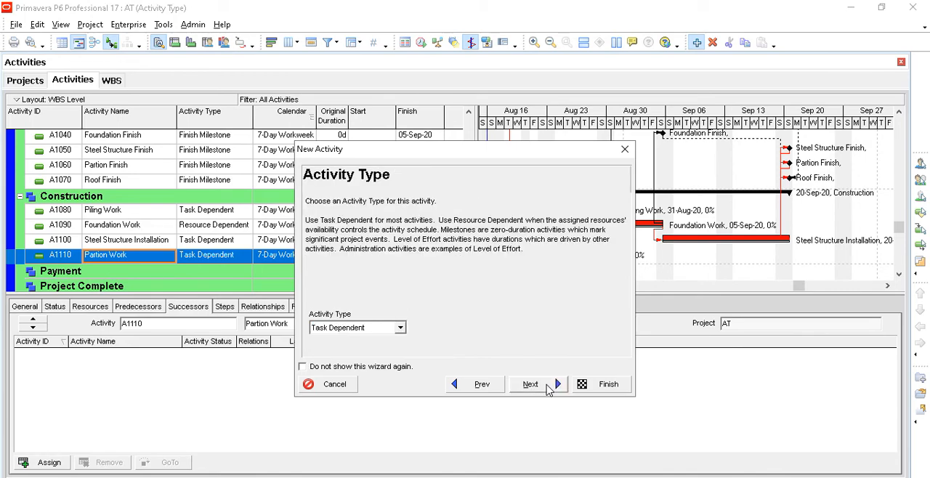
pyautogui.click(400, 329)
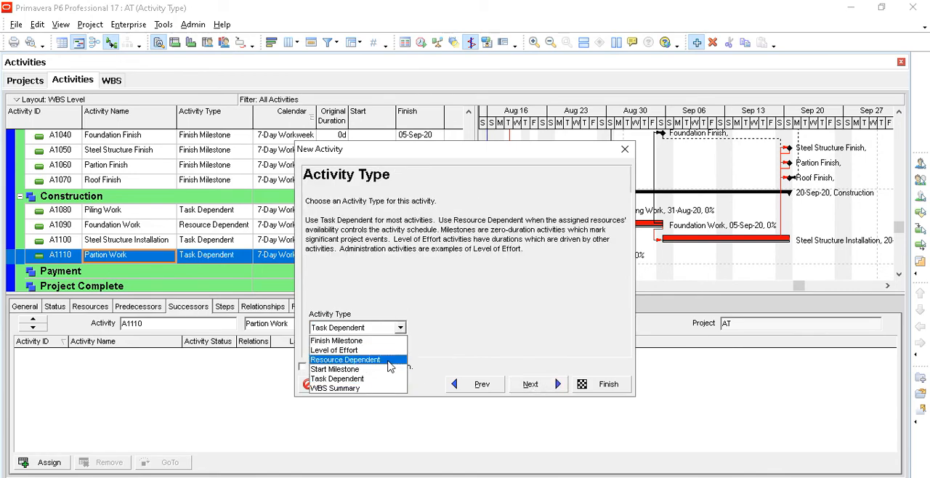
pyautogui.click(349, 359)
pyautogui.click(545, 389)
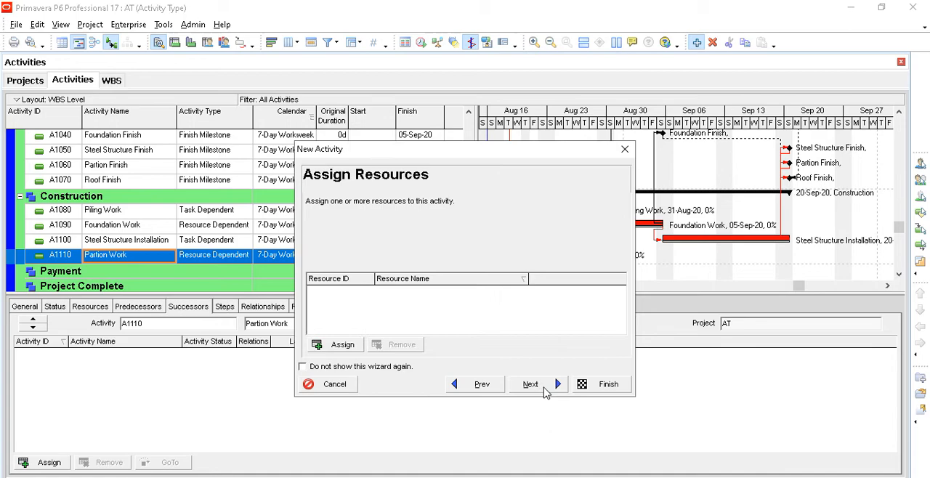
pyautogui.click(595, 387)
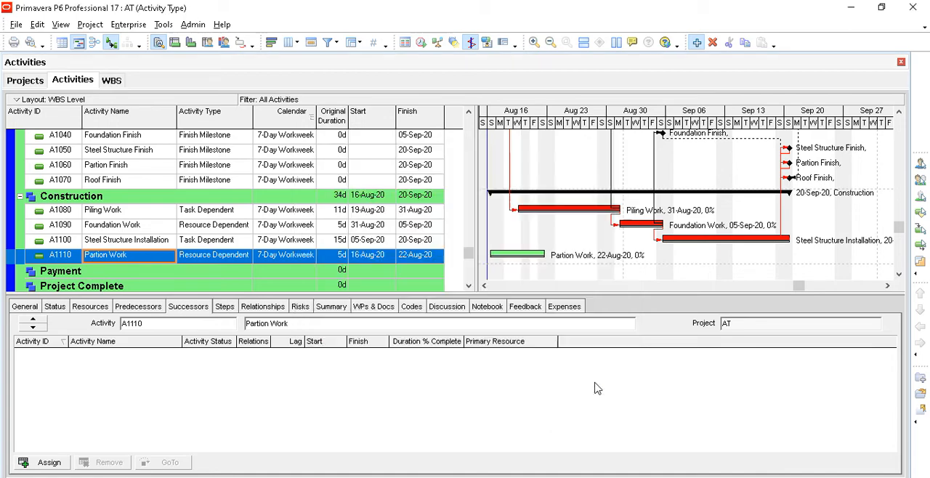
# - Assign A1100 Steel Structure Installation as a predecessor of Partion Work with an FS relationship
pyautogui.click(344, 260)
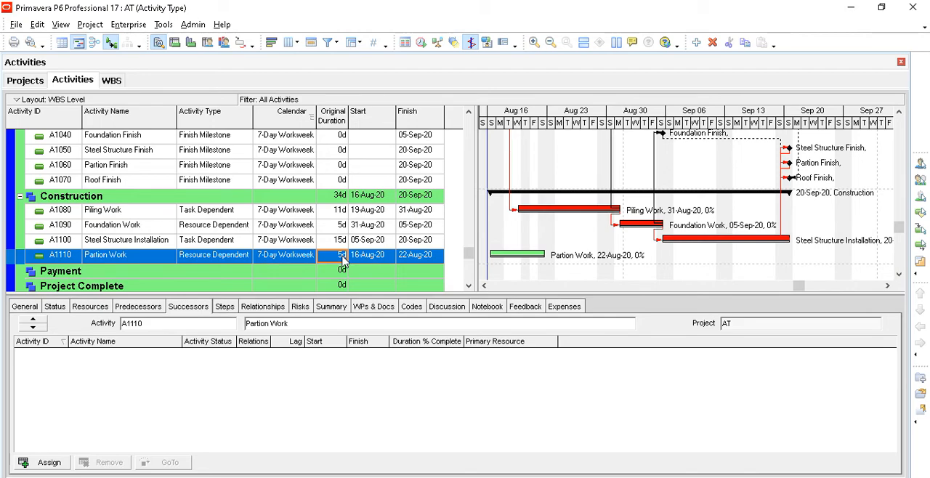
pyautogui.click(148, 246)
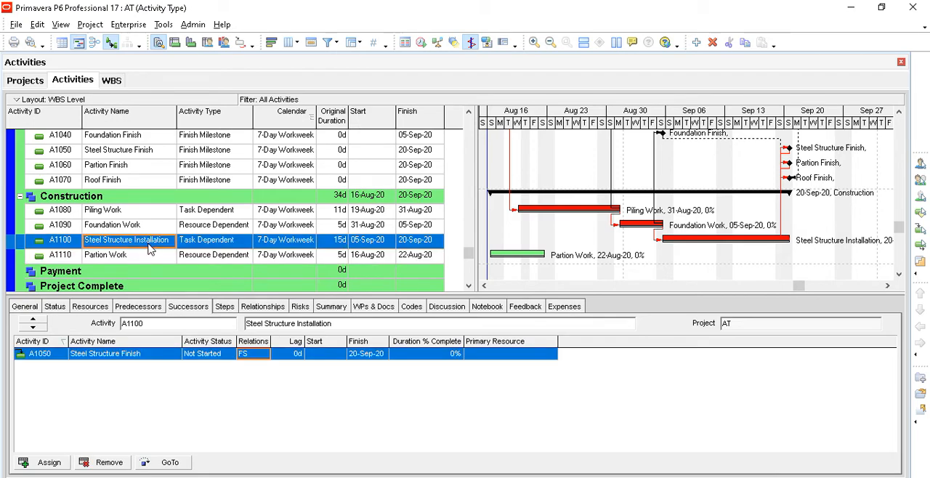
pyautogui.click(152, 261)
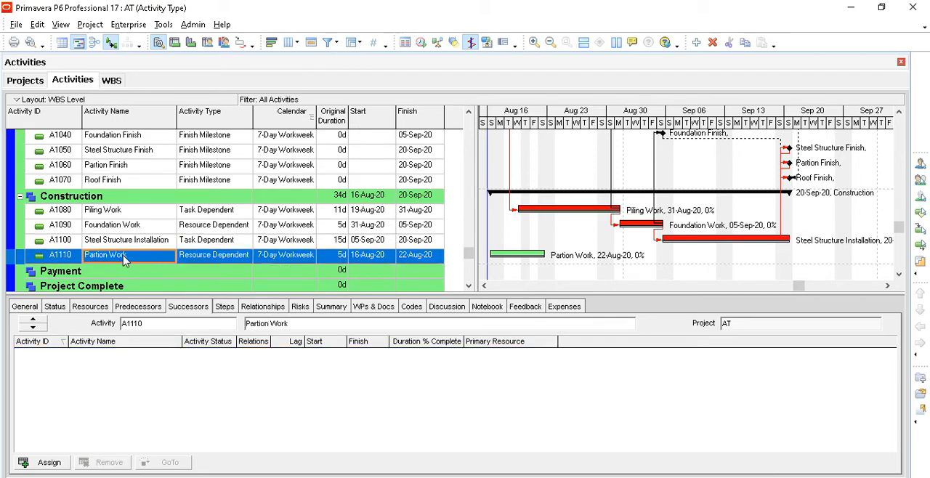
pyautogui.click(143, 244)
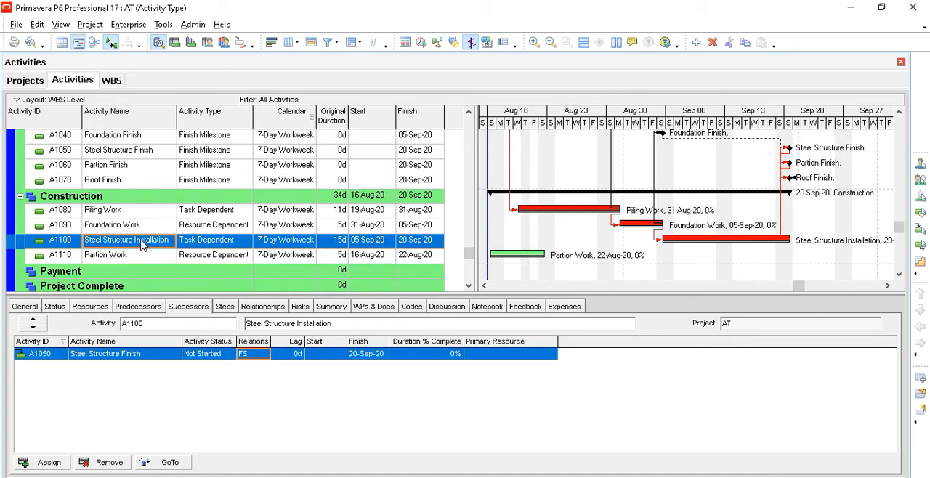
pyautogui.click(144, 258)
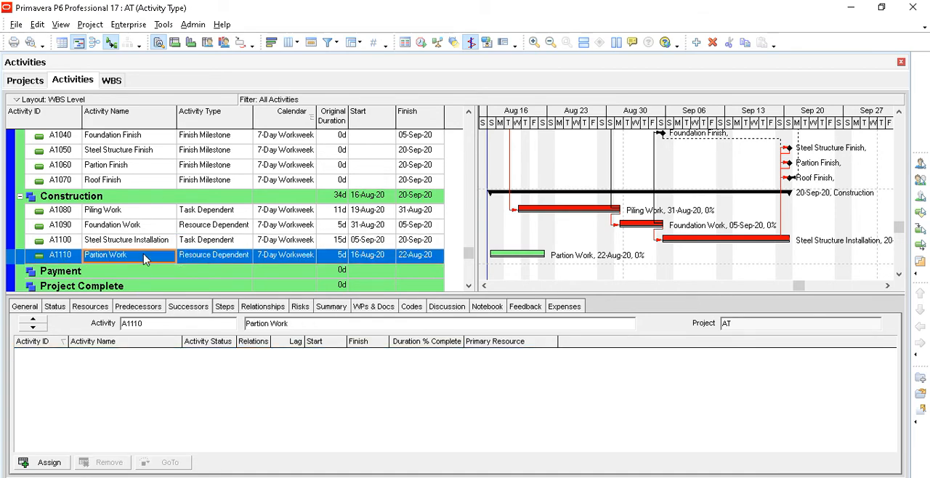
pyautogui.click(150, 311)
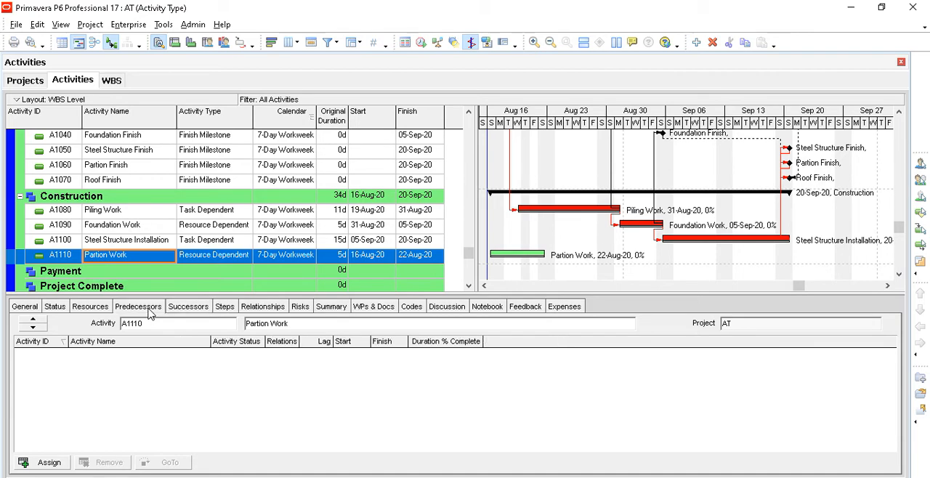
pyautogui.click(47, 462)
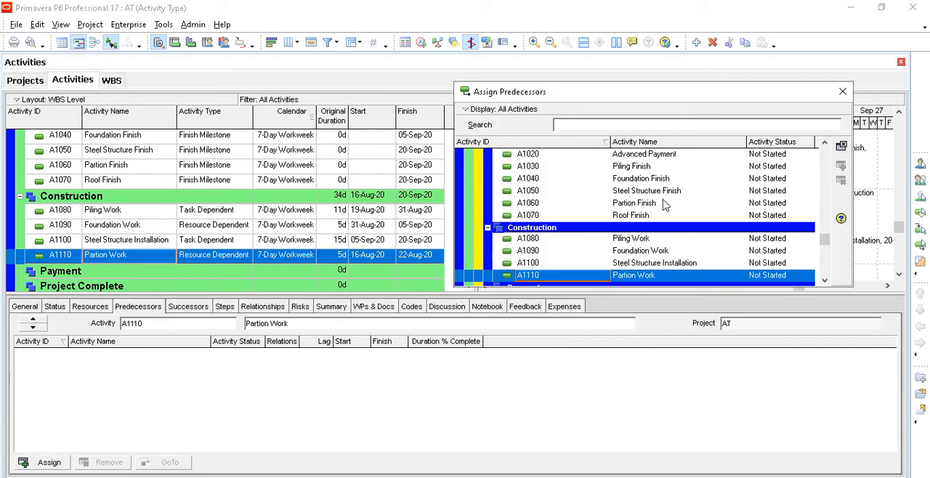
pyautogui.click(664, 265)
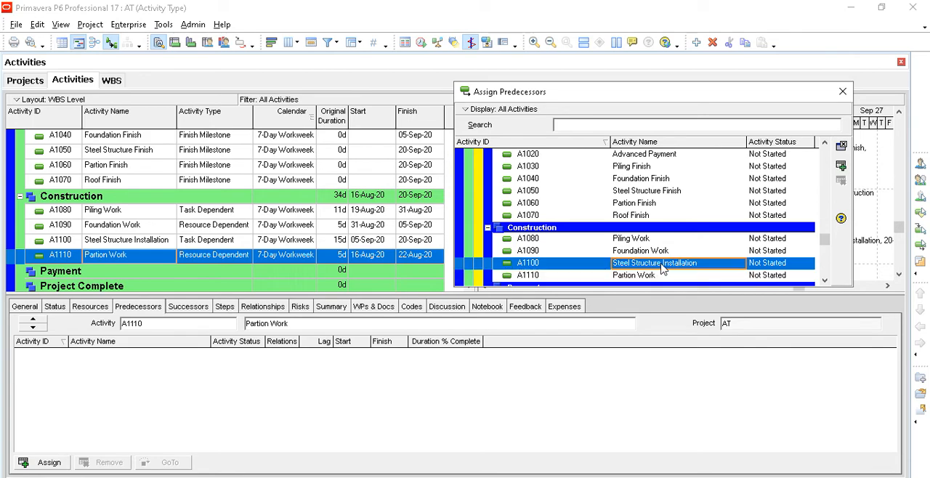
pyautogui.click(840, 165)
pyautogui.click(842, 92)
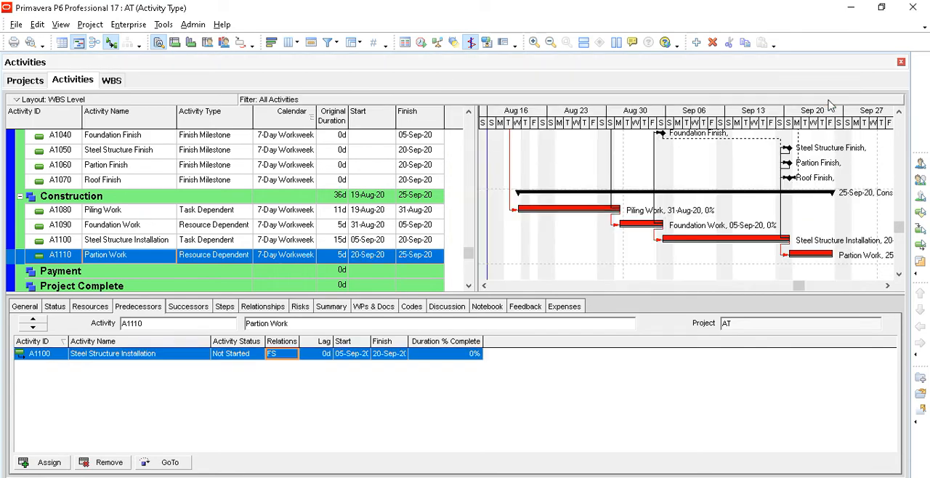
# - Assign the A1060 Partion Finish milestone as a successor of Partion Work with an FS relationship
pyautogui.click(184, 308)
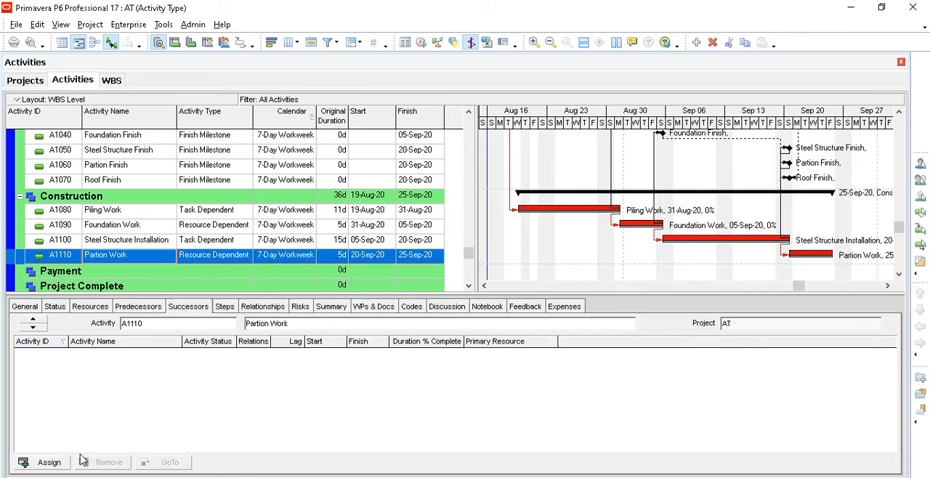
pyautogui.click(49, 463)
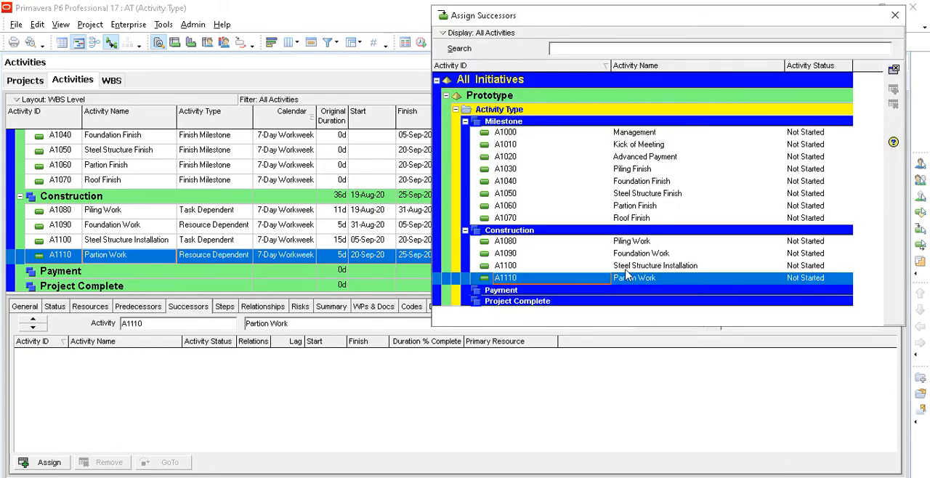
pyautogui.click(646, 210)
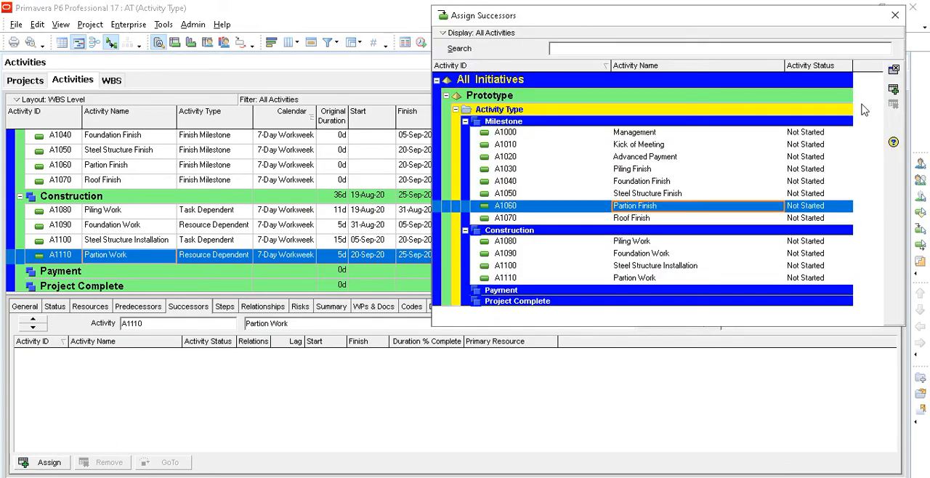
pyautogui.click(895, 16)
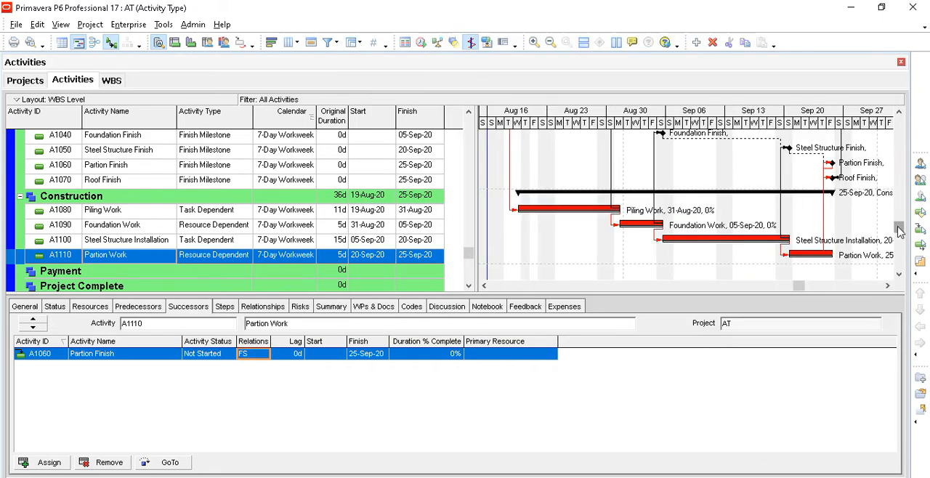
# - Examine the Gantt chart links between the finish milestones and the Construction activities
pyautogui.moveTo(899, 225); pyautogui.dragTo(900, 178)
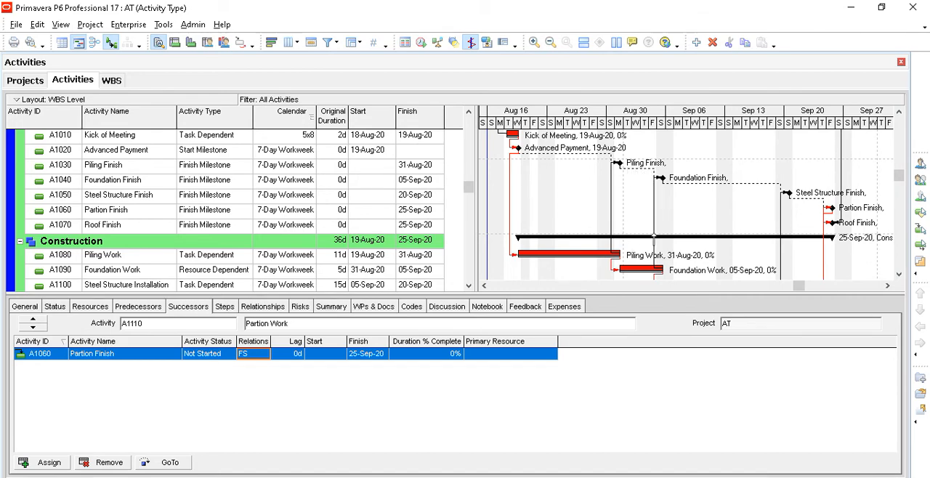
pyautogui.scroll(-2, 662, 237)
pyautogui.scroll(-1, 644, 242)
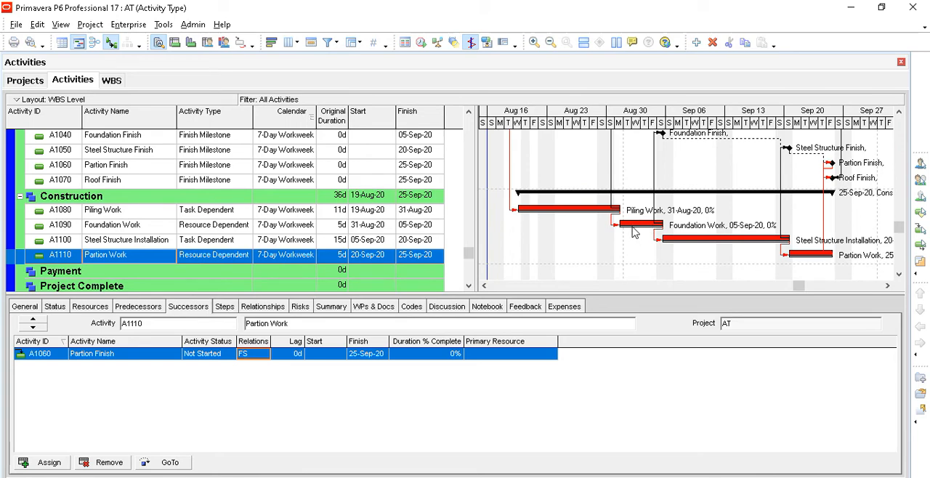
pyautogui.scroll(3, 634, 232)
pyautogui.scroll(-5, 633, 231)
pyautogui.scroll(7, 633, 231)
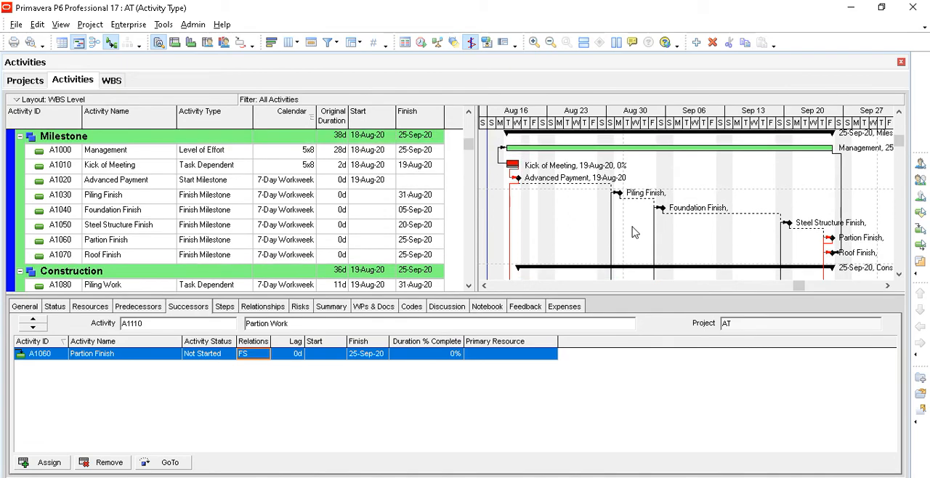
pyautogui.scroll(-7, 634, 232)
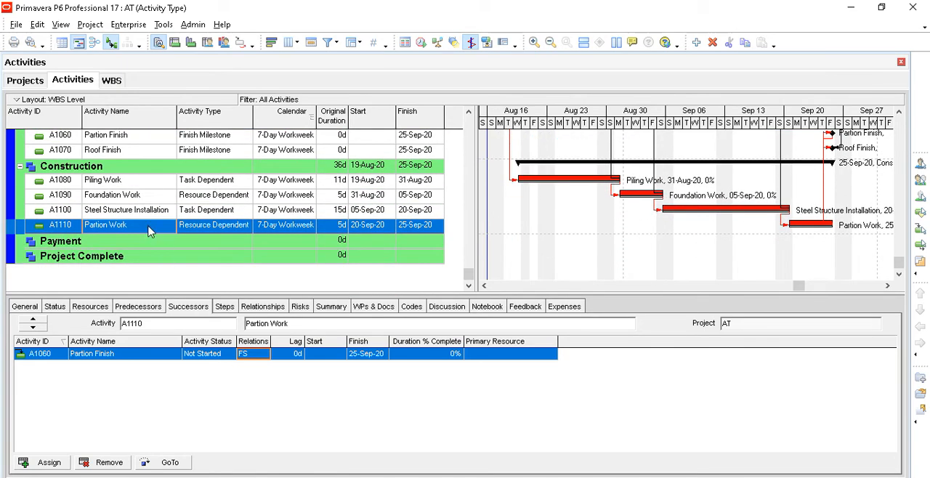
pyautogui.click(128, 186)
pyautogui.click(131, 228)
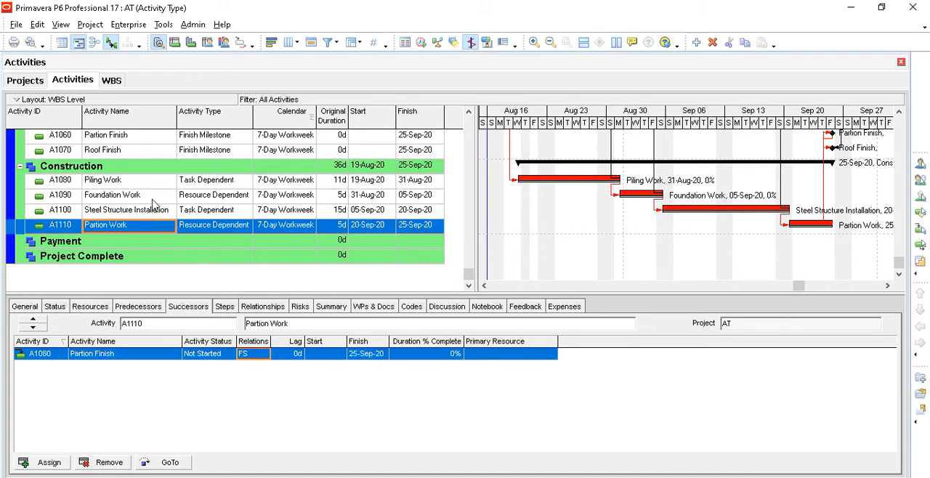
# - Add activity A1120 Roof Installation under the Construction WBS with the Task Dependent activity type
pyautogui.click(147, 169)
pyautogui.click(696, 43)
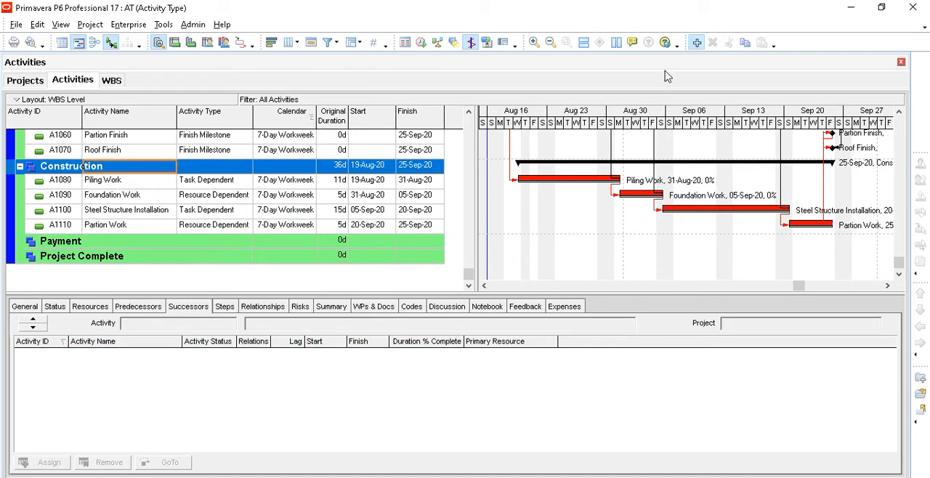
pyautogui.press('Tab')
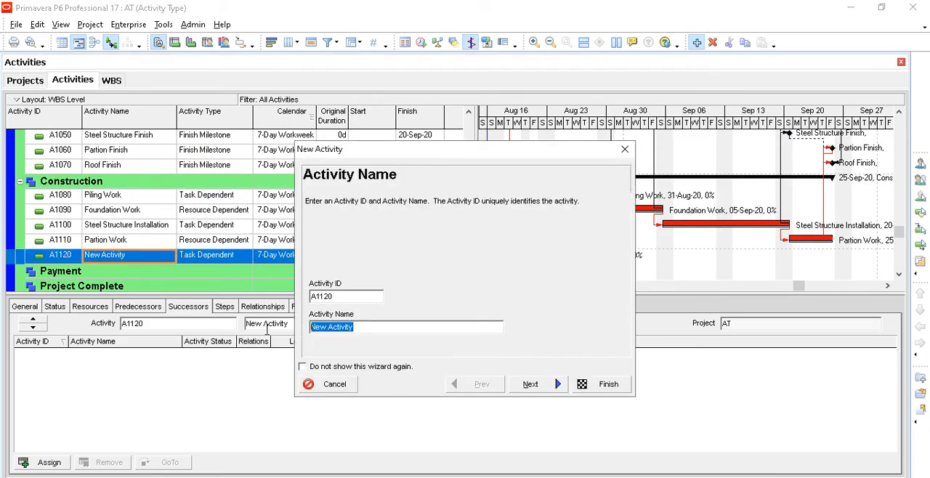
pyautogui.write('Roof')
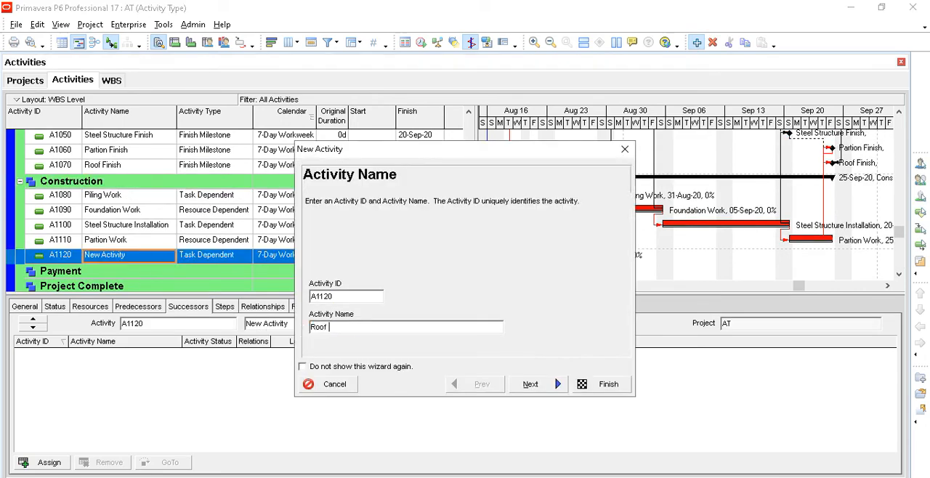
pyautogui.write(' Installation')
pyautogui.click(528, 386)
pyautogui.click(527, 386)
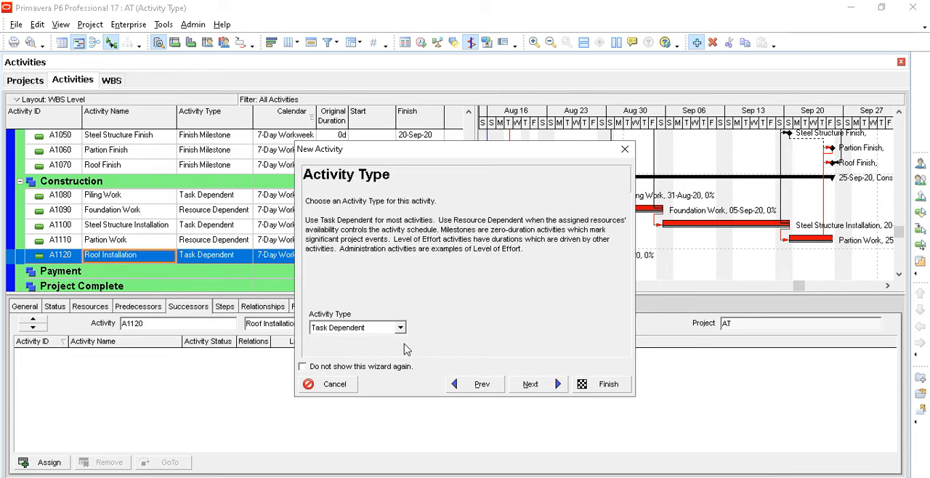
pyautogui.click(533, 388)
pyautogui.click(598, 387)
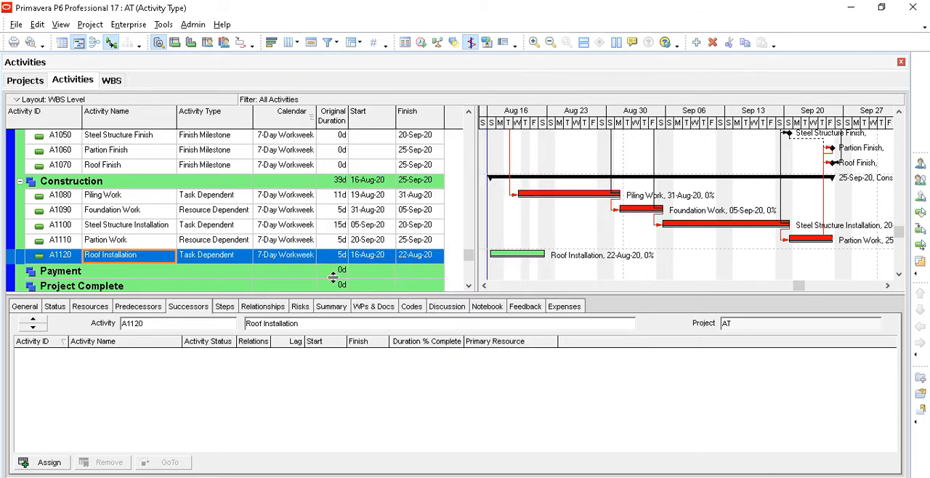
# - Assign A1110 Partion Work as a predecessor of Roof Installation with an FS relationship
pyautogui.click(342, 258)
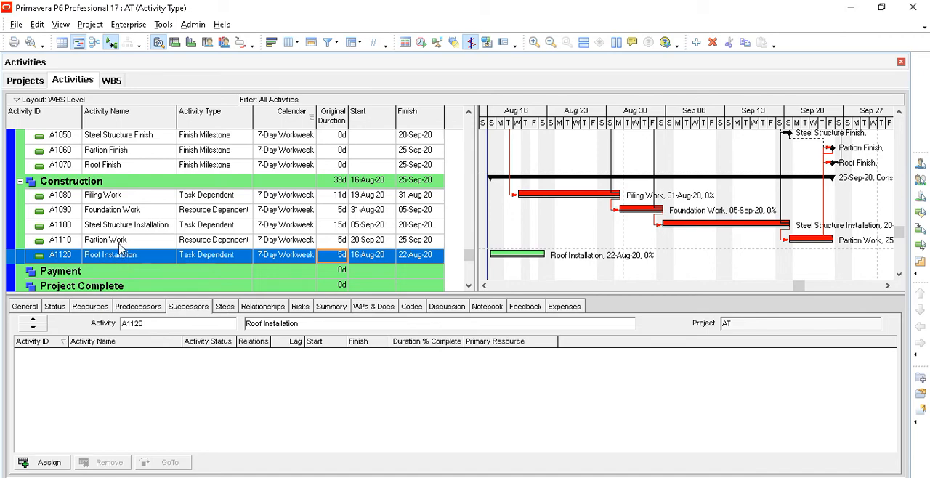
pyautogui.click(151, 308)
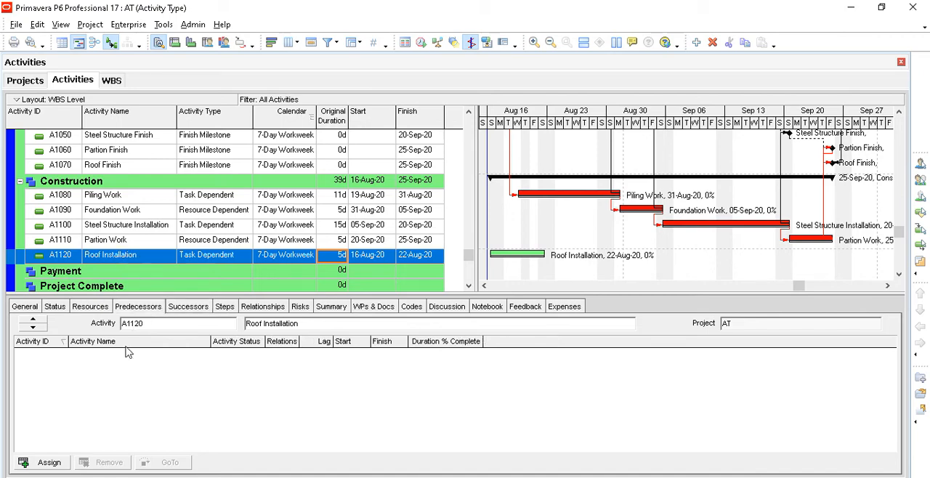
pyautogui.click(51, 463)
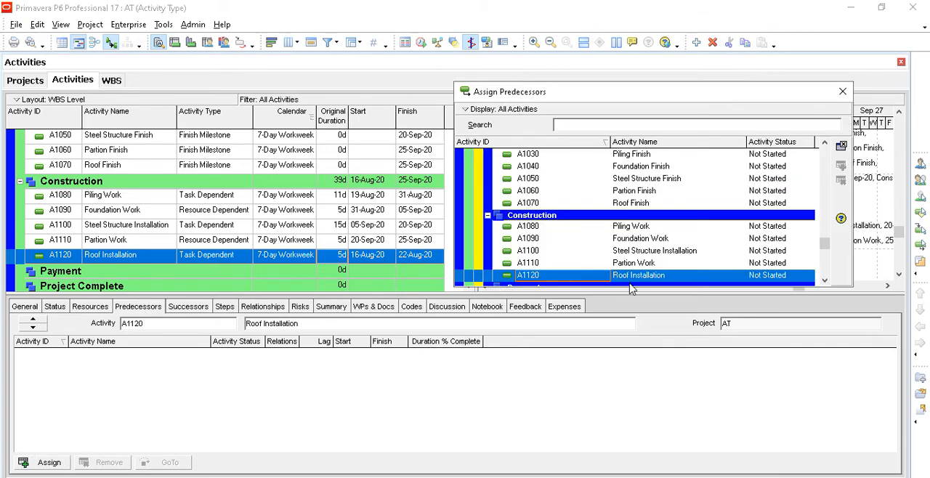
pyautogui.click(641, 265)
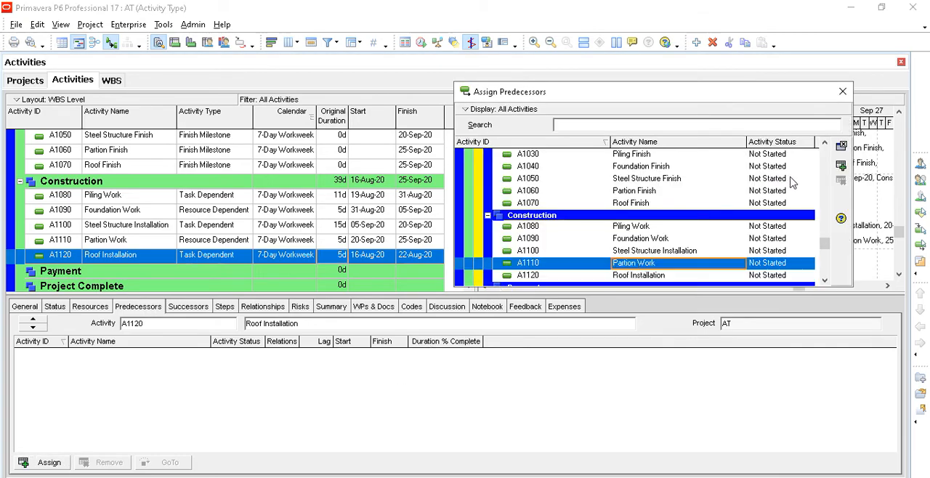
pyautogui.click(840, 166)
pyautogui.click(843, 92)
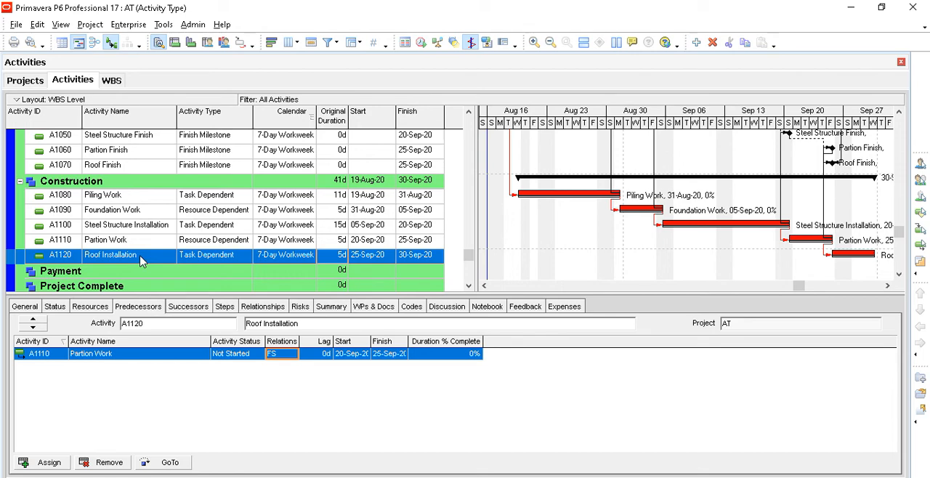
# - Assign the A1070 Roof Finish milestone as a successor of Roof Installation with an FS relationship
pyautogui.click(115, 167)
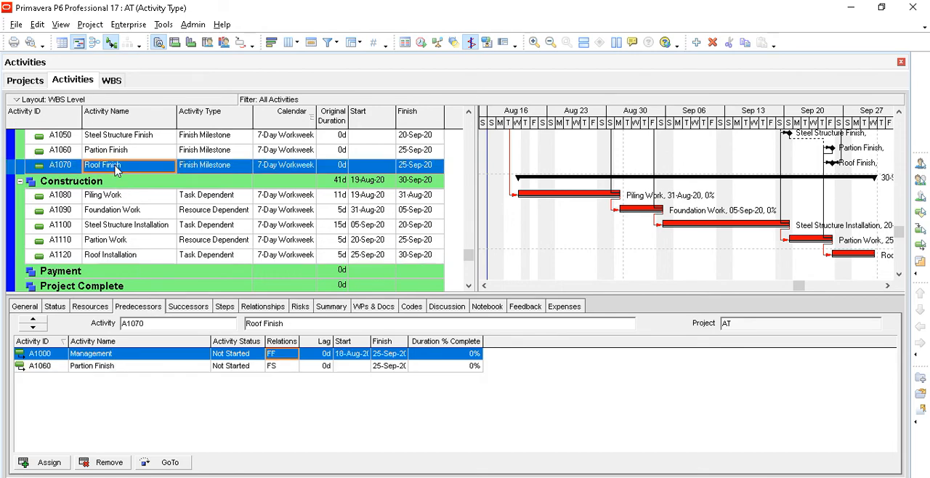
pyautogui.click(124, 258)
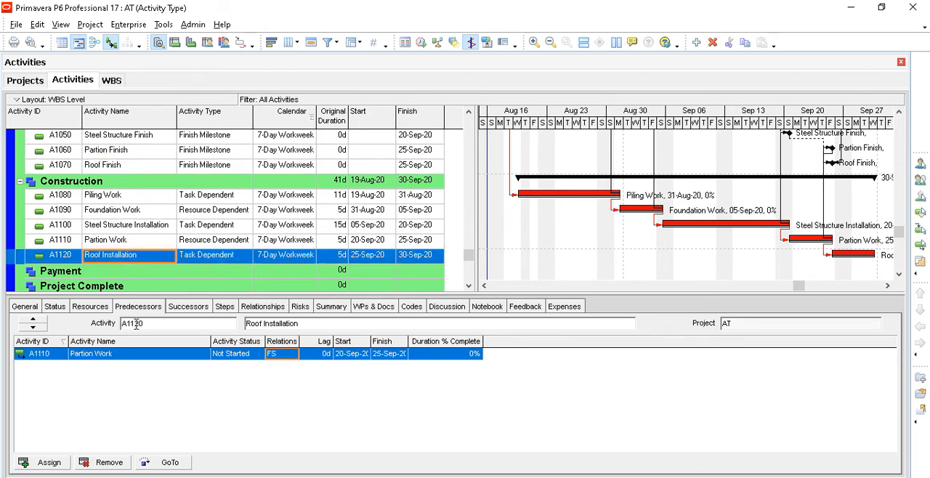
pyautogui.click(187, 306)
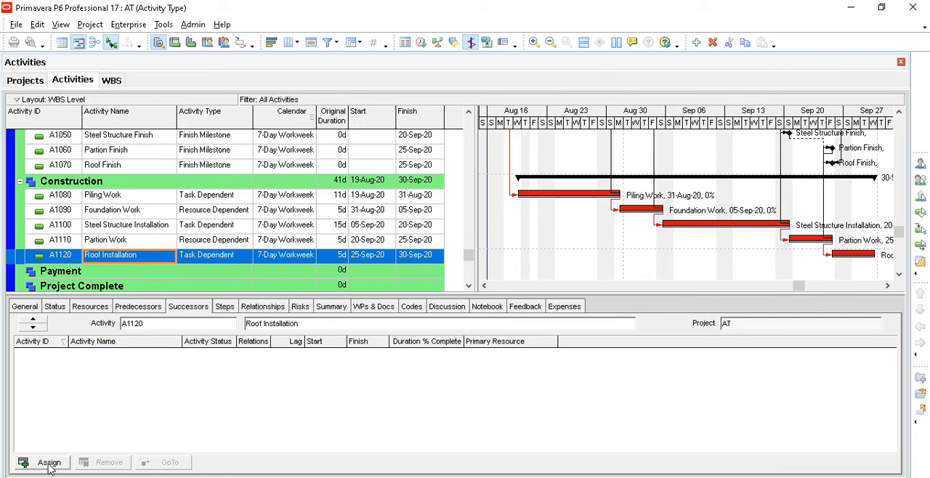
pyautogui.click(49, 463)
pyautogui.click(632, 221)
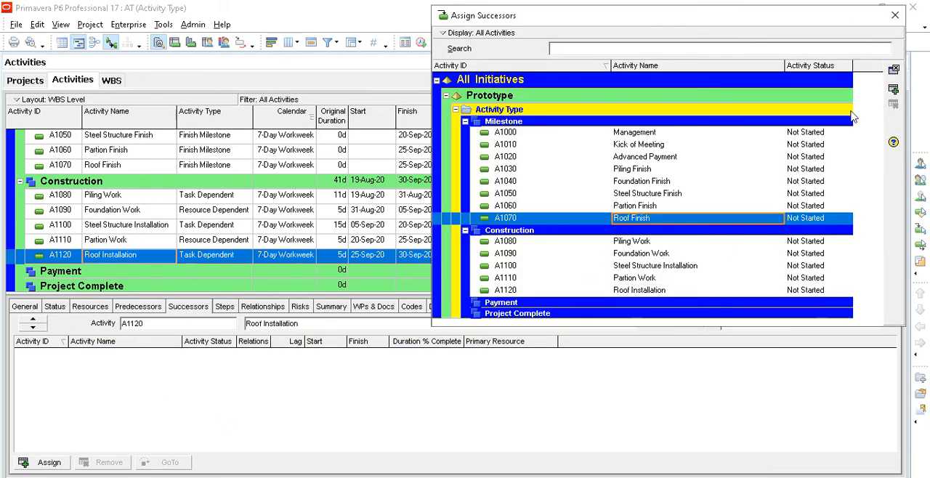
pyautogui.click(894, 89)
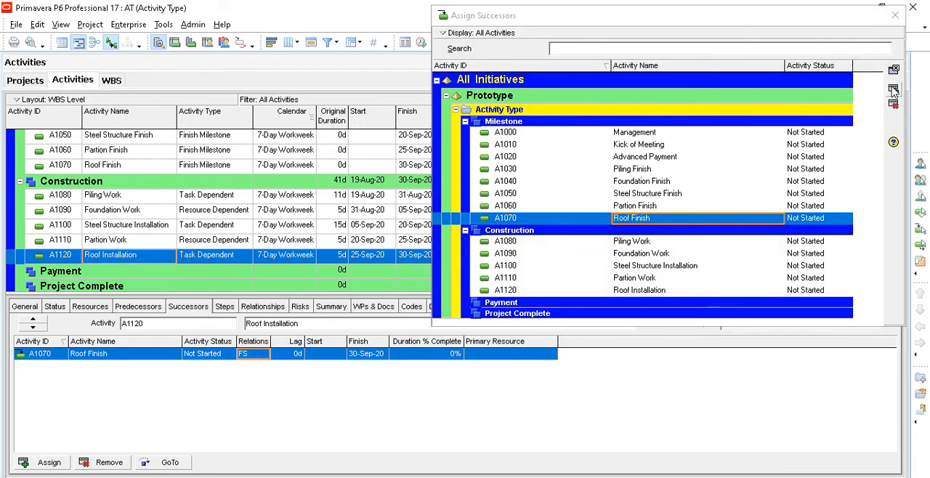
pyautogui.click(895, 15)
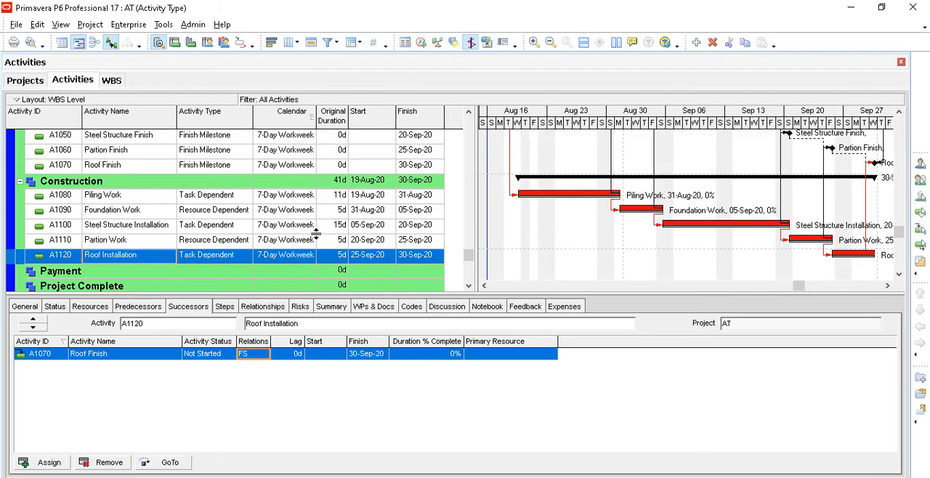
# - Review the Management level of effort bar against the milestones, and go through the Construction activities from Piling Work to Roof Installation
pyautogui.click(295, 198)
pyautogui.scroll(3, 296, 207)
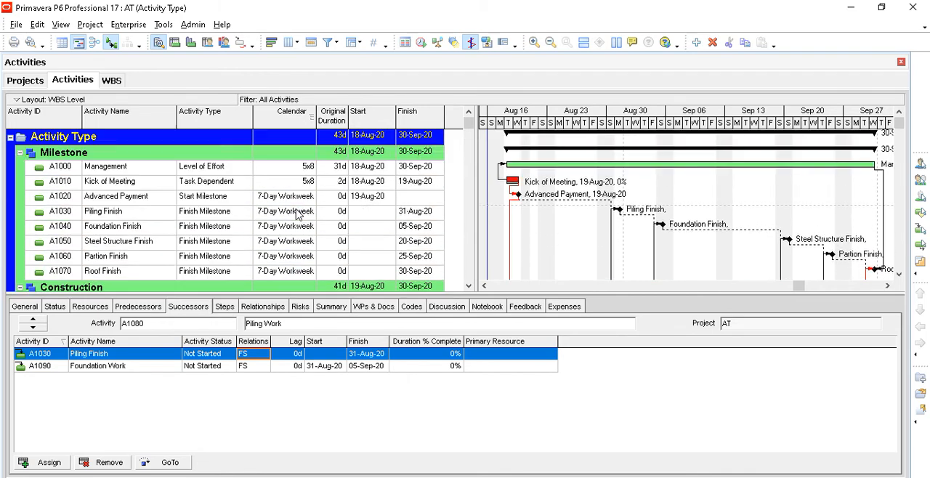
pyautogui.click(243, 173)
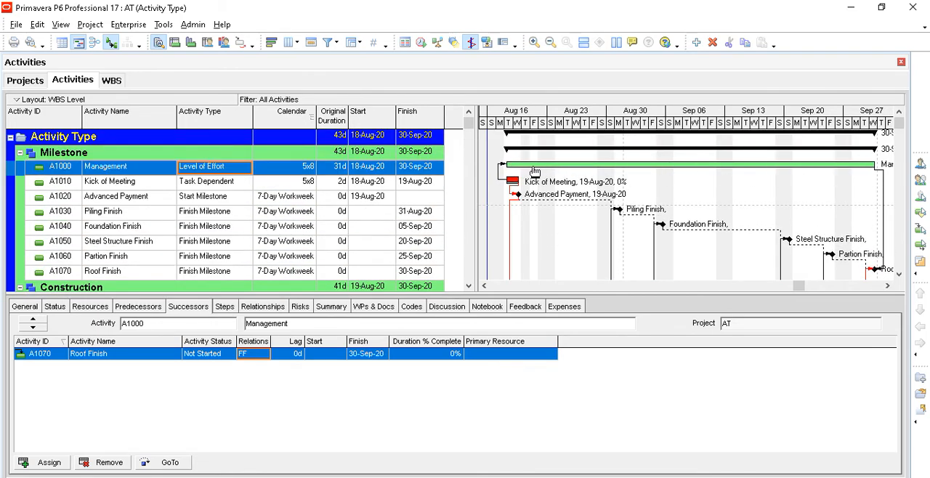
pyautogui.scroll(-3, 832, 197)
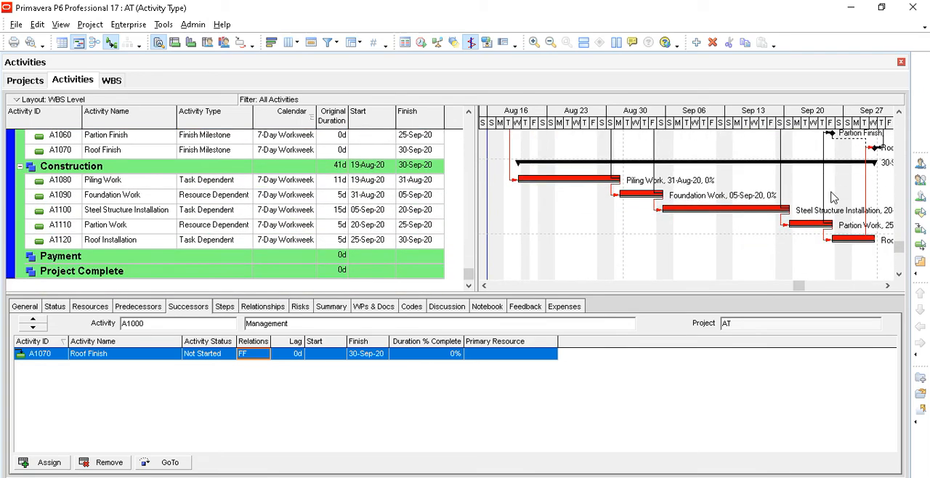
pyautogui.scroll(3, 832, 197)
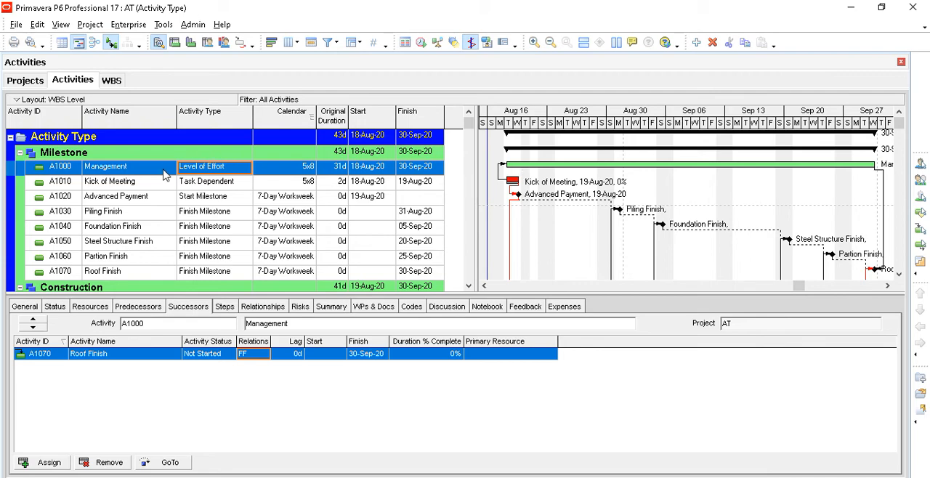
pyautogui.scroll(-3, 163, 175)
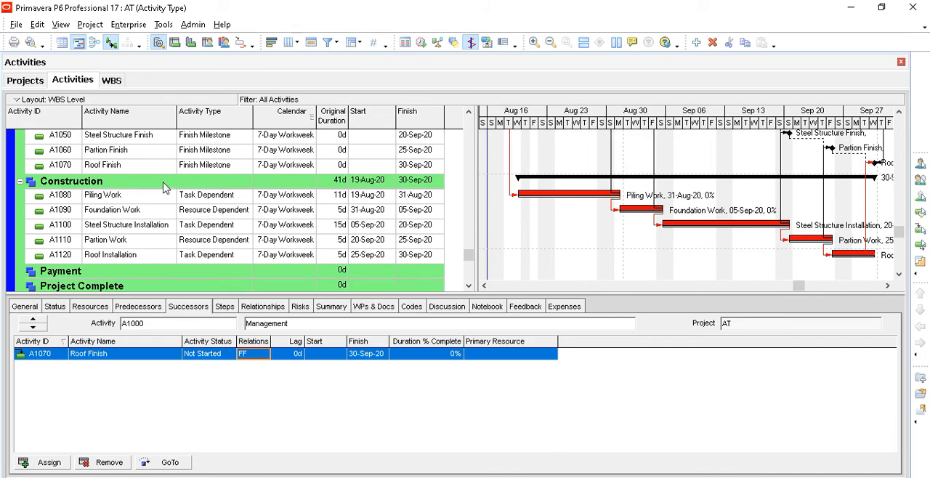
pyautogui.click(162, 197)
pyautogui.click(158, 211)
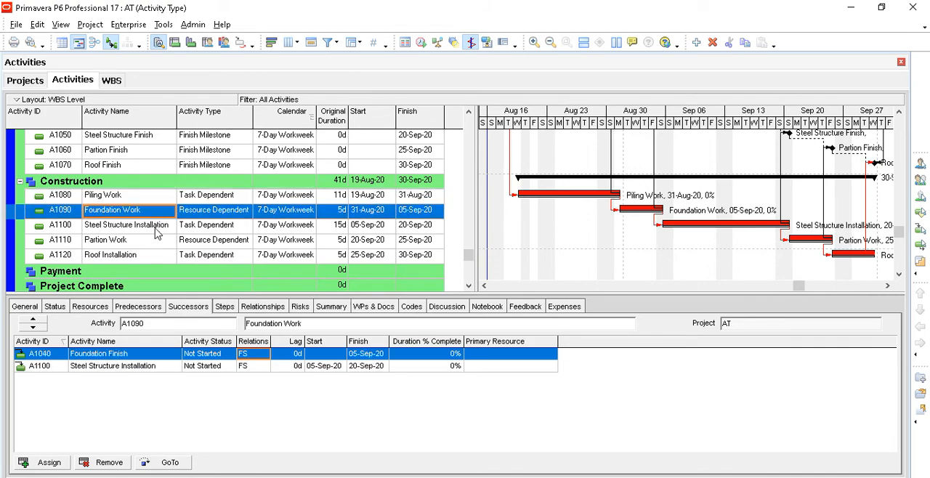
pyautogui.click(154, 226)
pyautogui.click(153, 242)
pyautogui.click(152, 255)
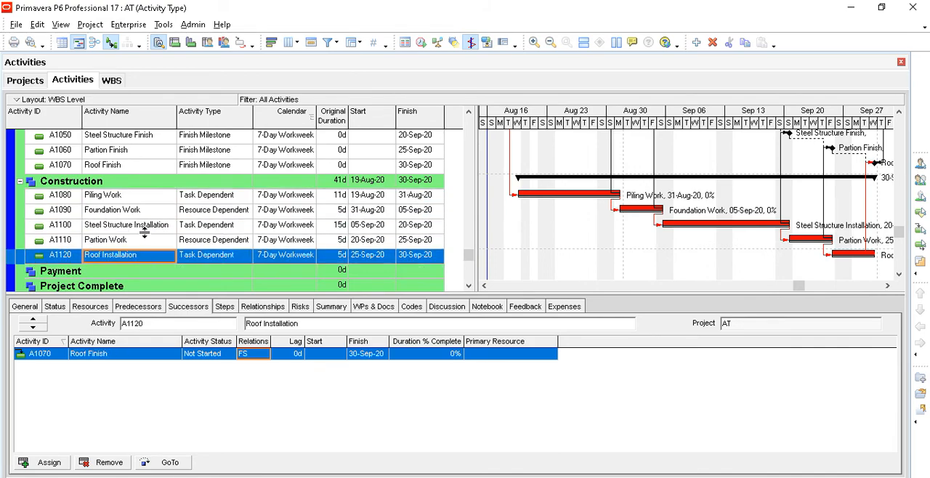
pyautogui.click(138, 197)
pyautogui.scroll(-1, 159, 251)
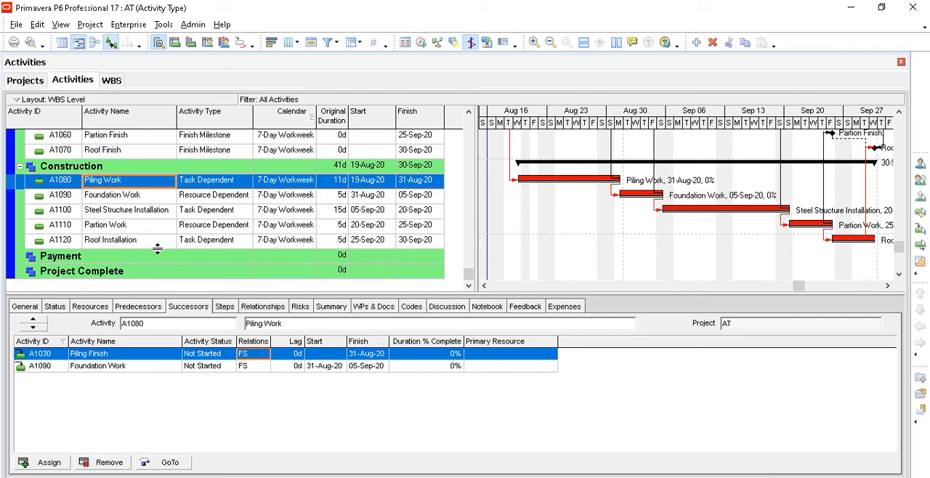
# - Add activity A1130 Piling Payment under the Payment WBS
pyautogui.click(122, 259)
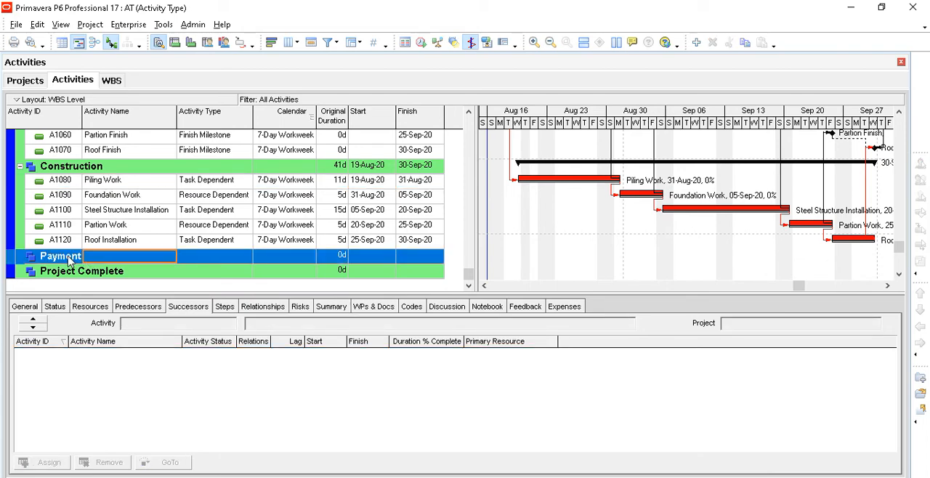
pyautogui.click(696, 43)
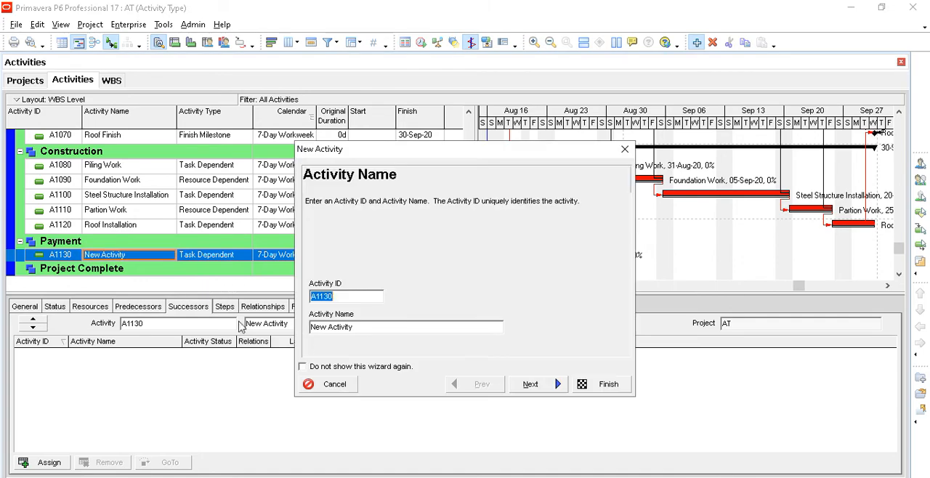
pyautogui.moveTo(379, 330); pyautogui.dragTo(260, 327)
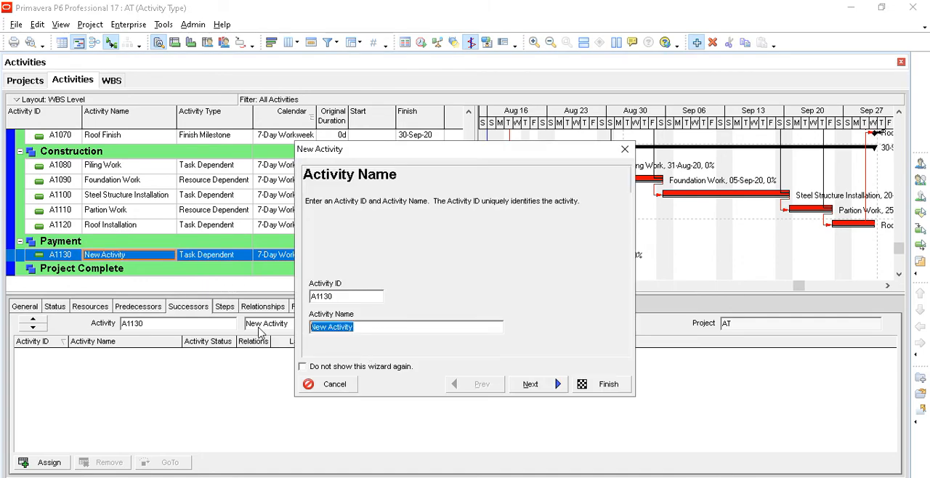
pyautogui.write('Piling')
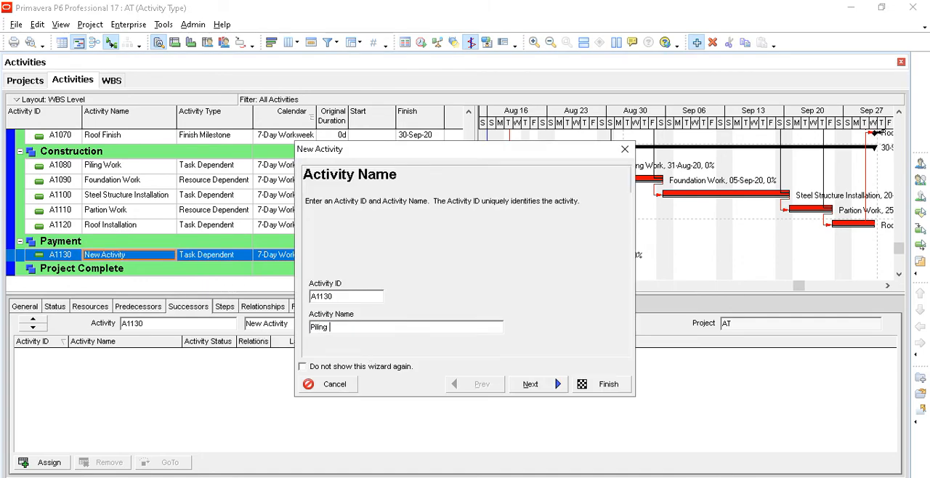
pyautogui.write(' Payment')
pyautogui.click(599, 386)
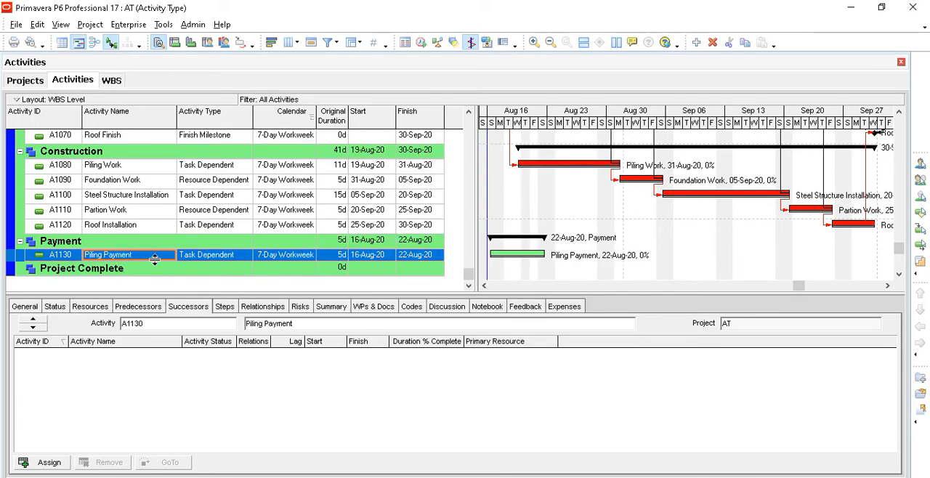
# - Assign A1080 Piling Work as a predecessor of Piling Payment with an FS relationship
pyautogui.click(140, 308)
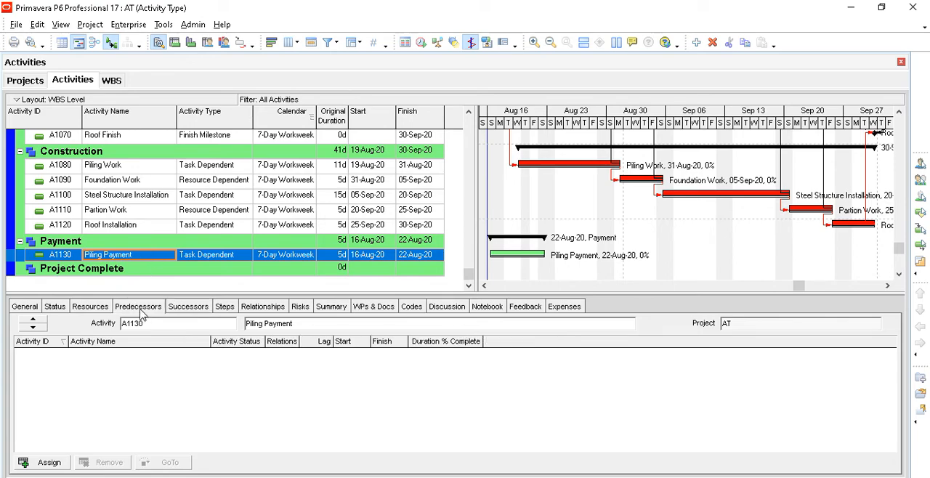
pyautogui.click(50, 462)
pyautogui.click(640, 203)
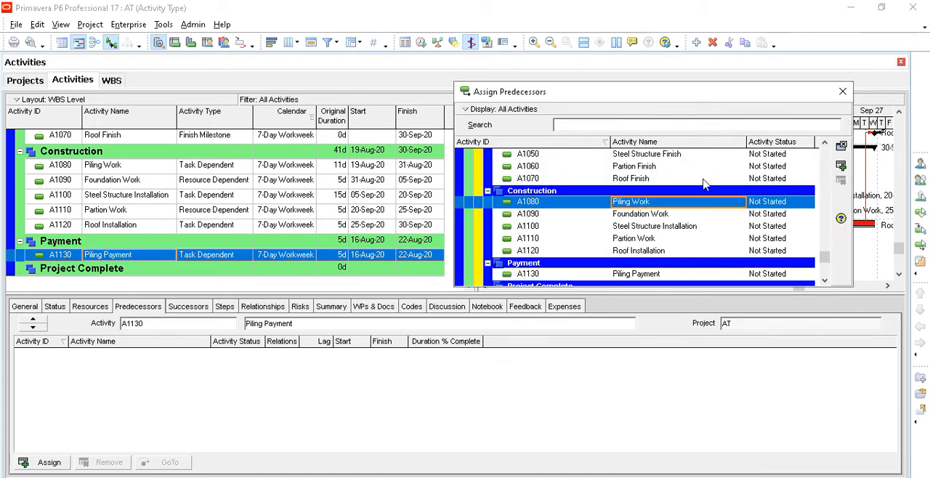
pyautogui.click(841, 165)
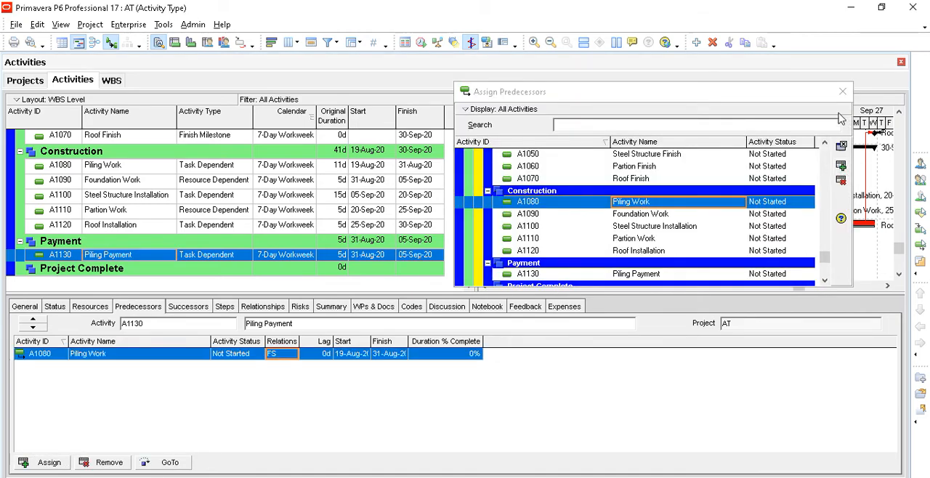
pyautogui.click(842, 91)
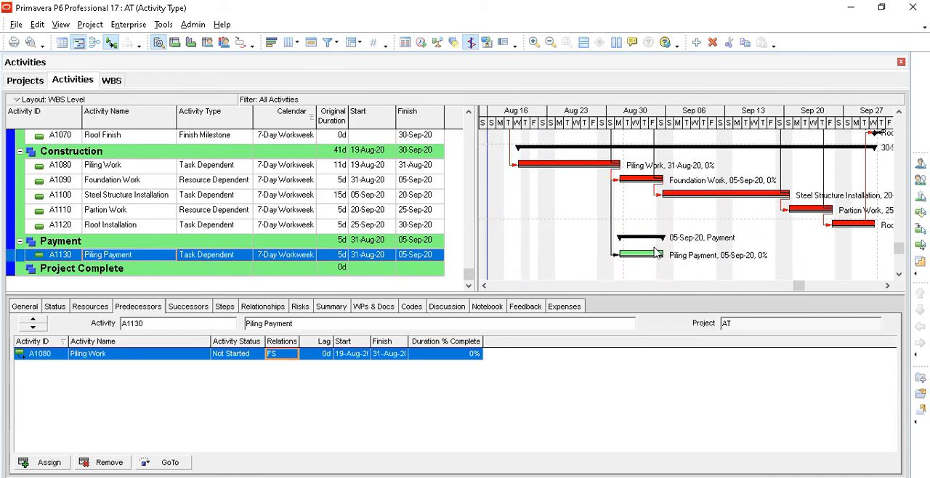
# - Review the Piling Payment duration and the Payment WBS, and compare them with the Advanced Payment milestone and the other activities
pyautogui.click(337, 257)
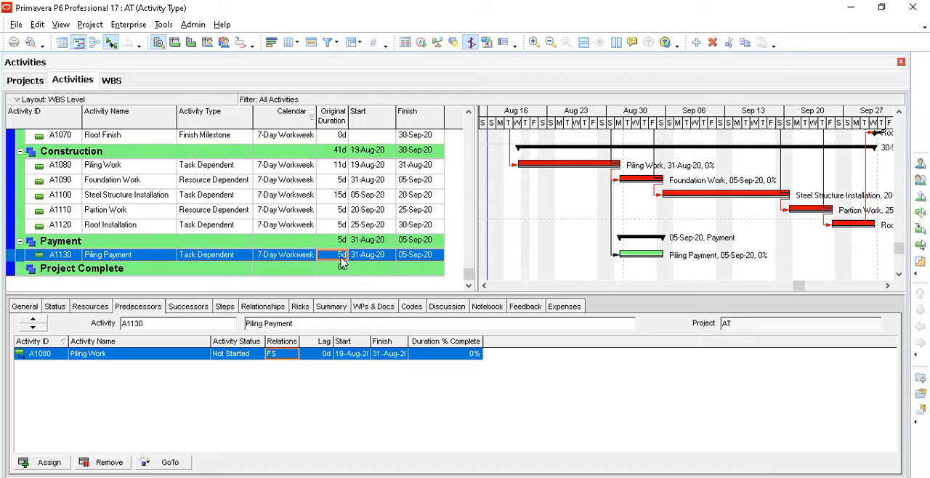
pyautogui.scroll(1, 342, 263)
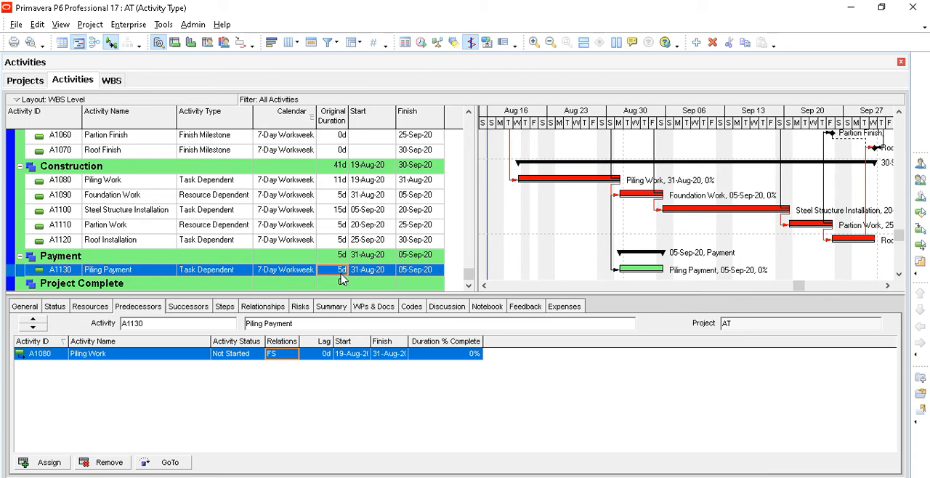
pyautogui.click(136, 261)
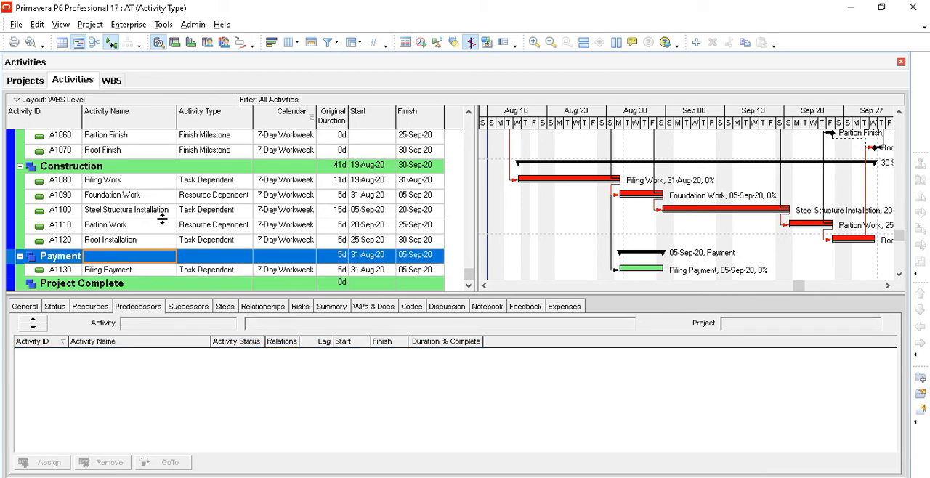
pyautogui.scroll(3, 161, 218)
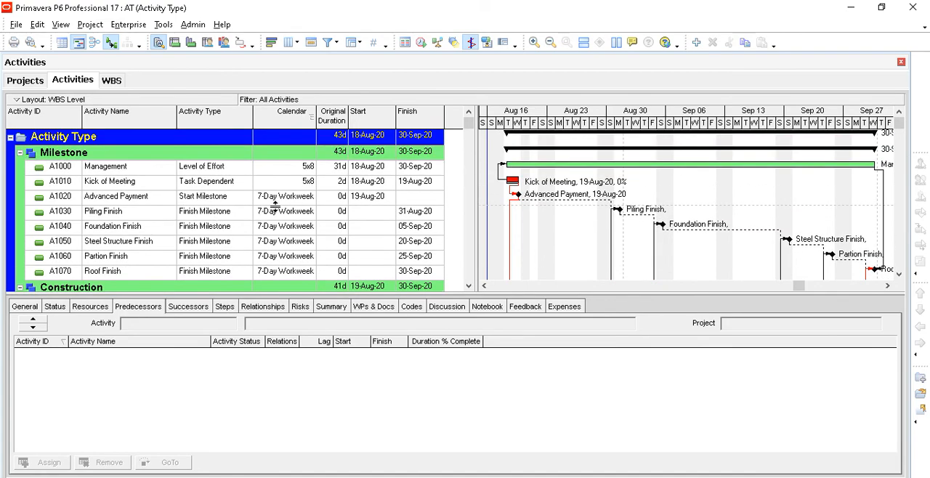
pyautogui.click(288, 201)
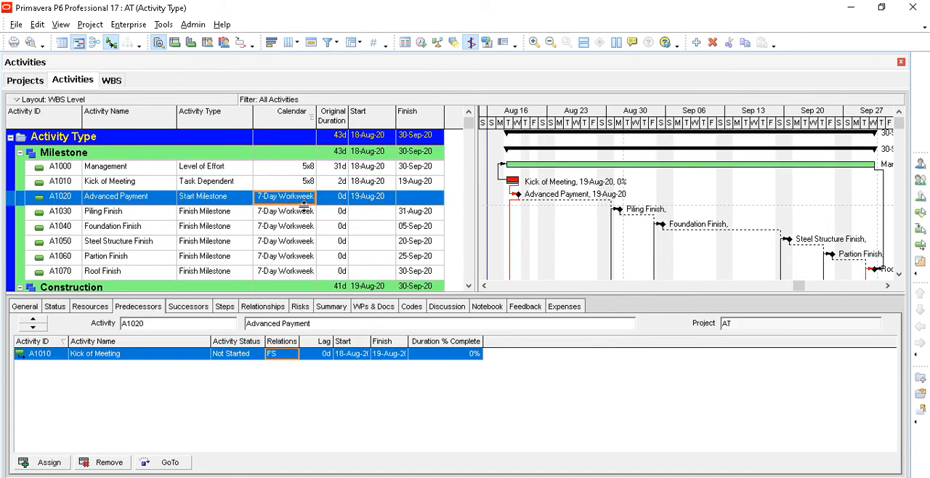
pyautogui.scroll(-1, 304, 209)
pyautogui.scroll(1, 303, 208)
pyautogui.scroll(-4, 304, 208)
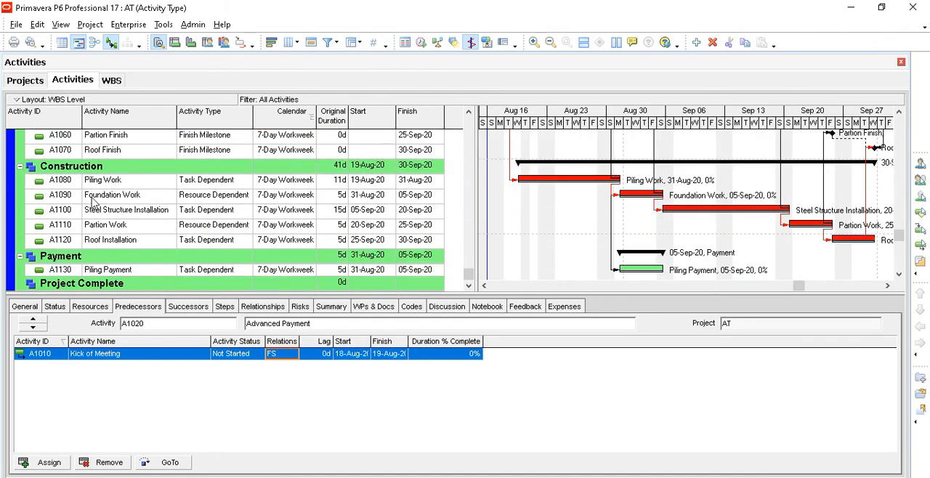
pyautogui.scroll(2, 244, 191)
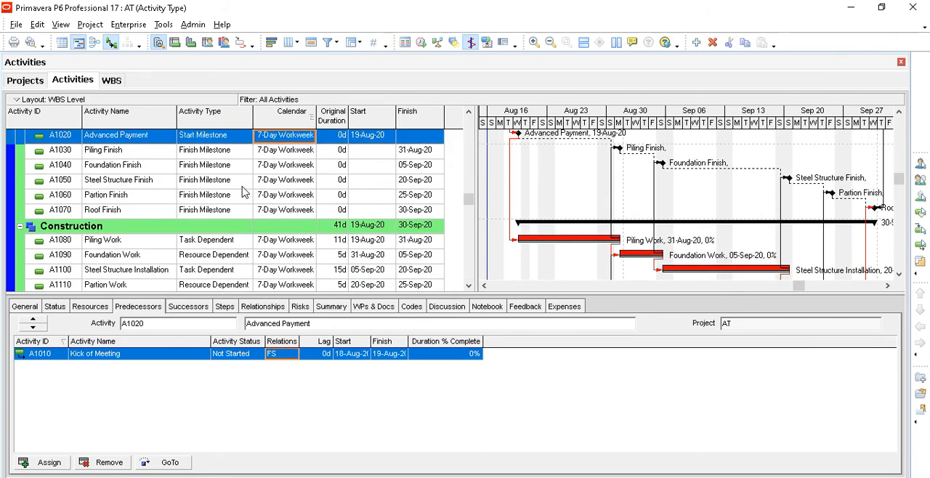
pyautogui.scroll(1, 240, 197)
pyautogui.scroll(-2, 234, 207)
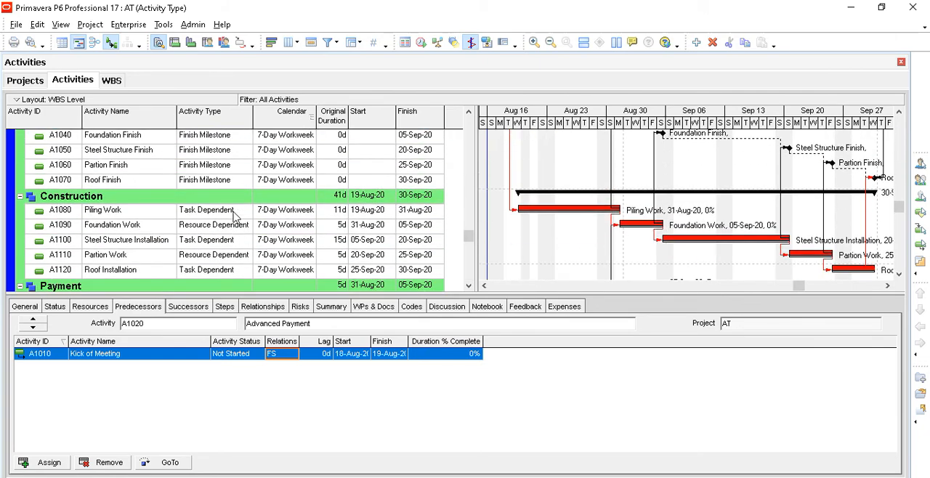
# - Examine the activity types and calendars of Piling Work and Foundation Work in the Construction WBS
pyautogui.click(233, 210)
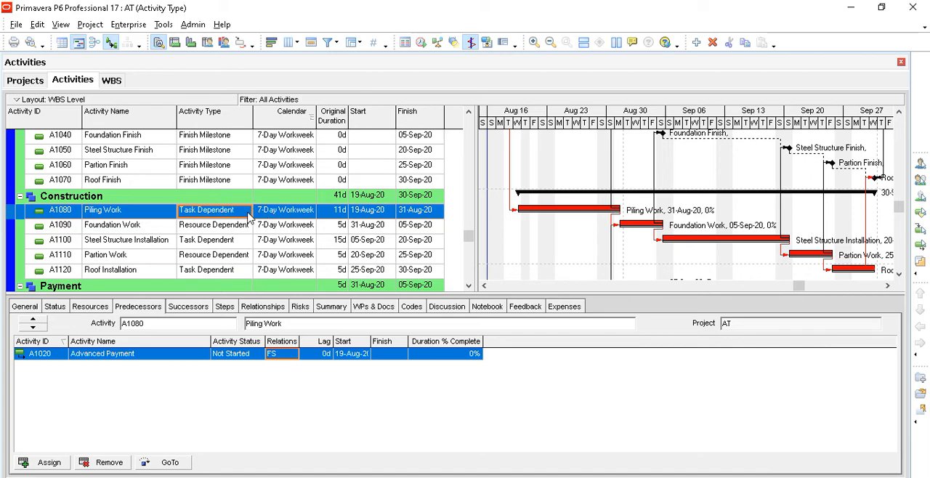
pyautogui.click(175, 227)
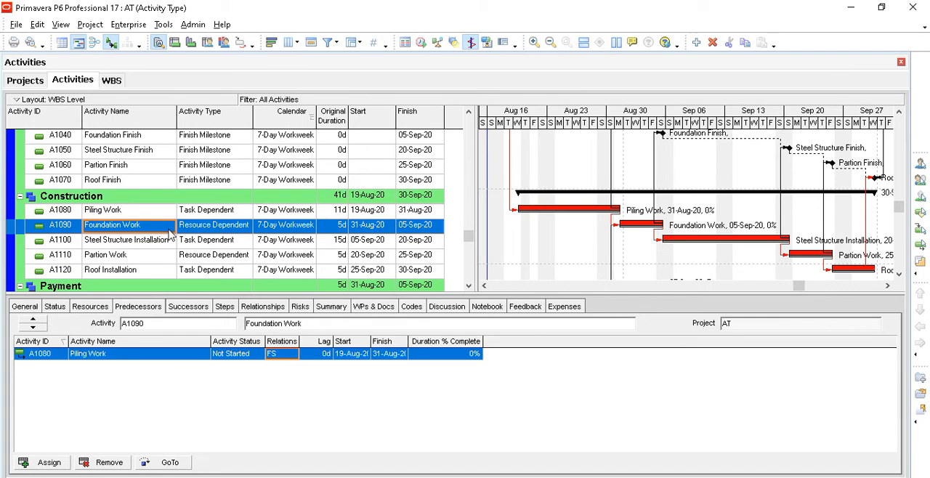
pyautogui.scroll(-1, 209, 233)
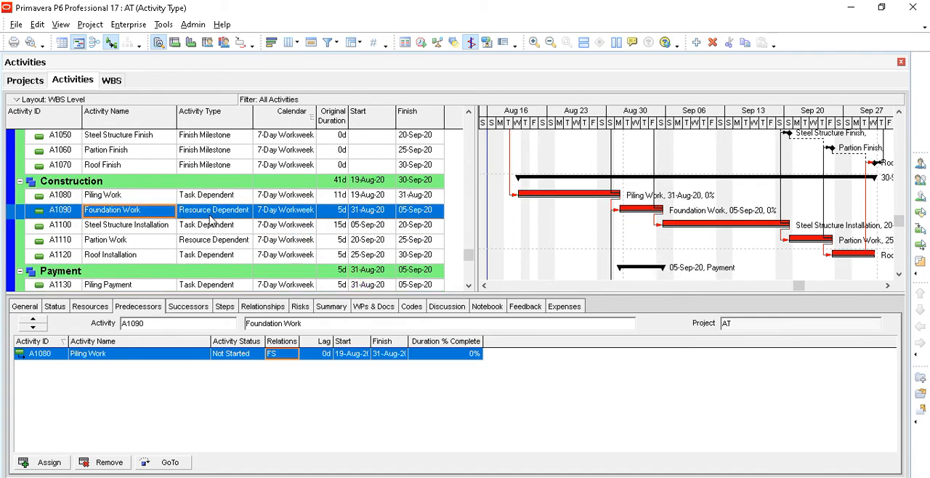
pyautogui.click(289, 200)
pyautogui.click(287, 214)
pyautogui.scroll(-1, 287, 214)
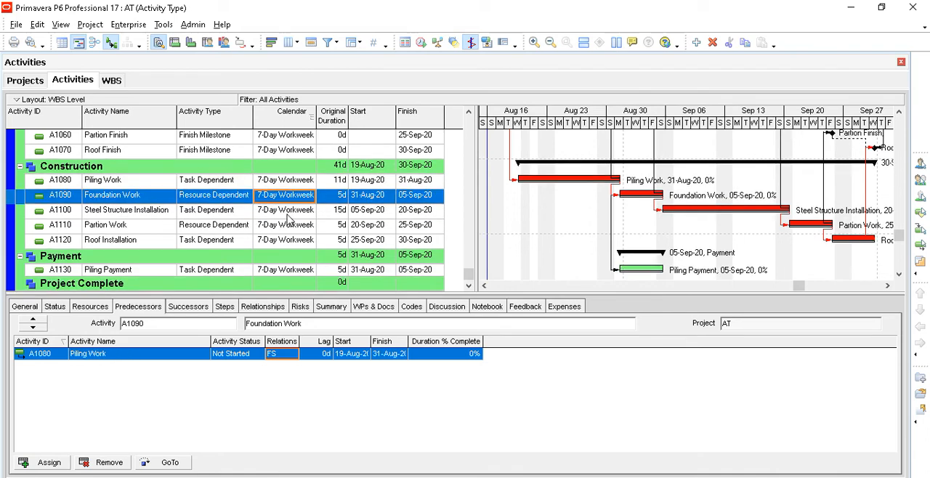
pyautogui.scroll(8, 289, 218)
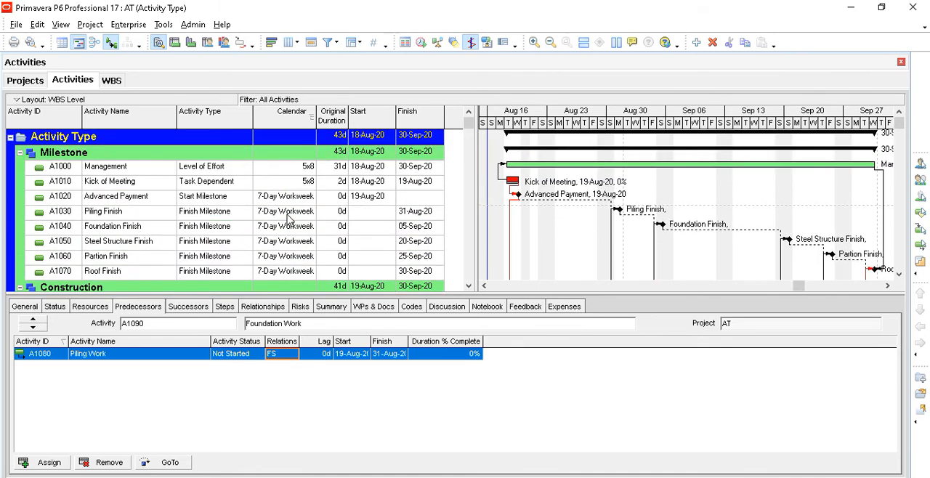
pyautogui.scroll(-7, 288, 218)
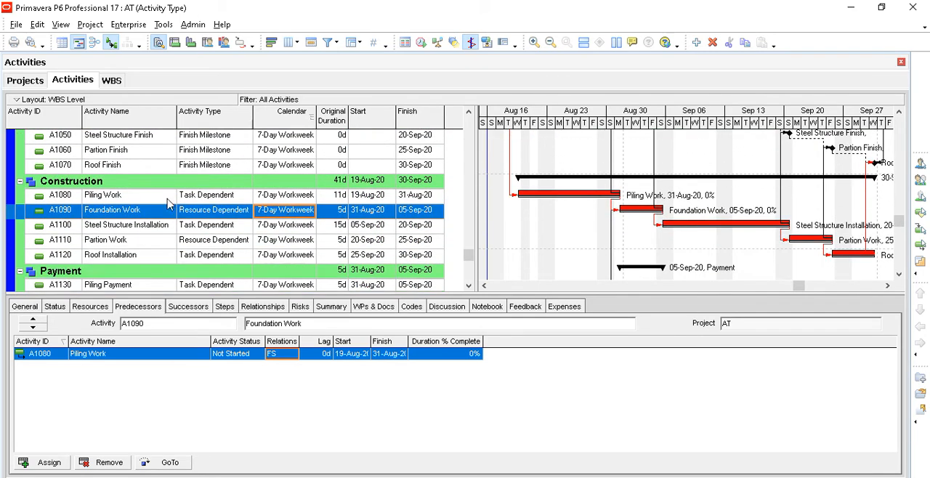
pyautogui.click(131, 195)
# - Start activity A1140 under the Construction WBS, keeping the default name New Activity, and proceed to its activity type
pyautogui.click(164, 186)
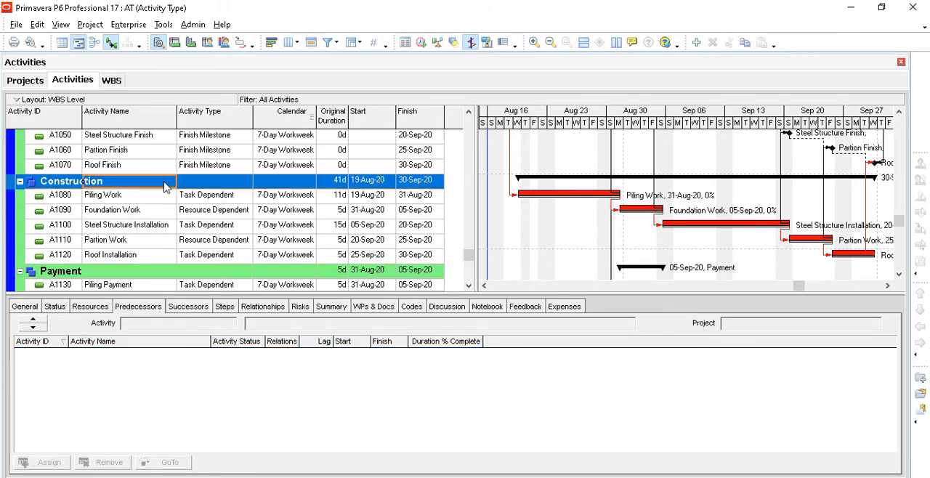
pyautogui.click(696, 45)
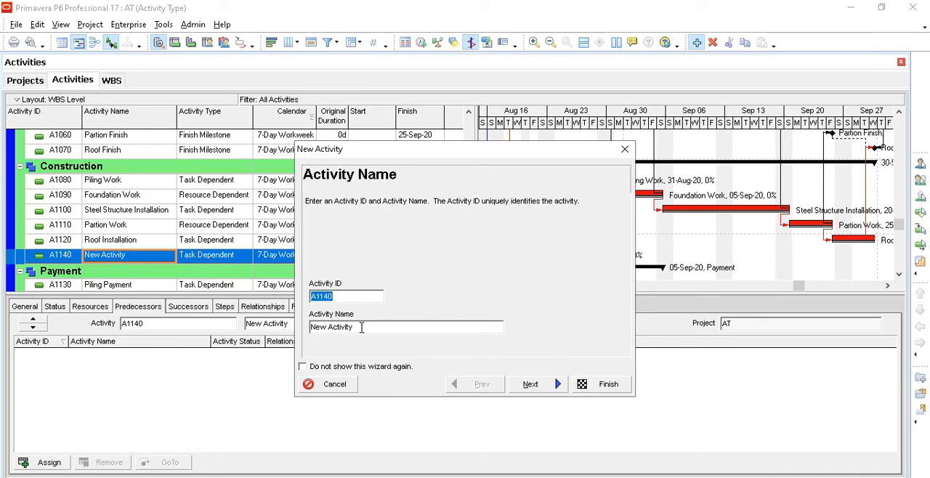
pyautogui.press('Tab')
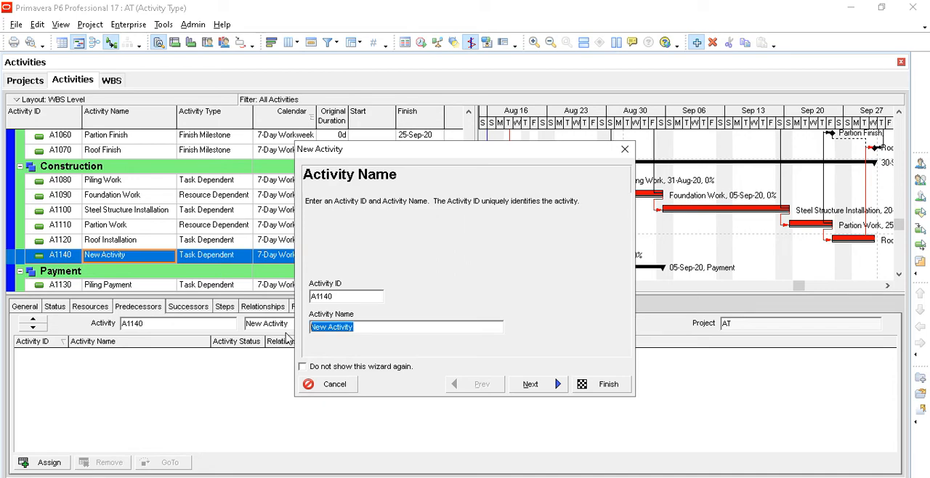
pyautogui.click(347, 294)
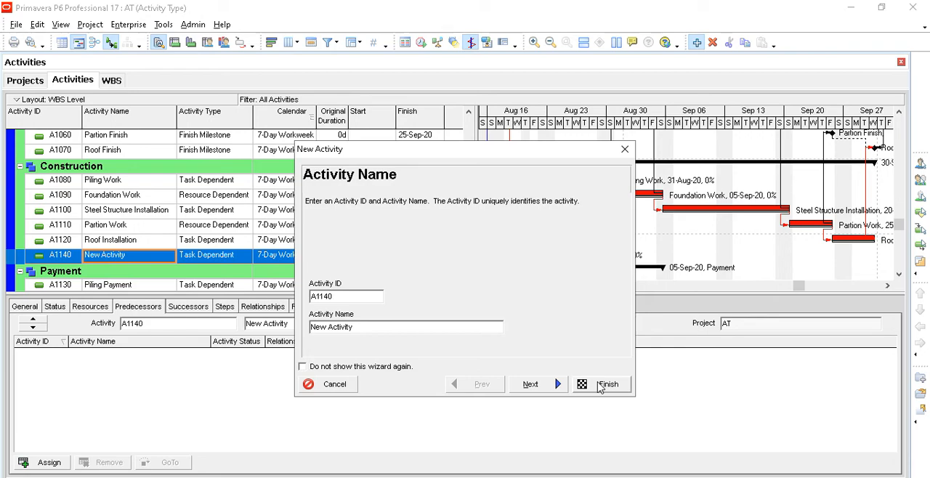
pyautogui.click(542, 385)
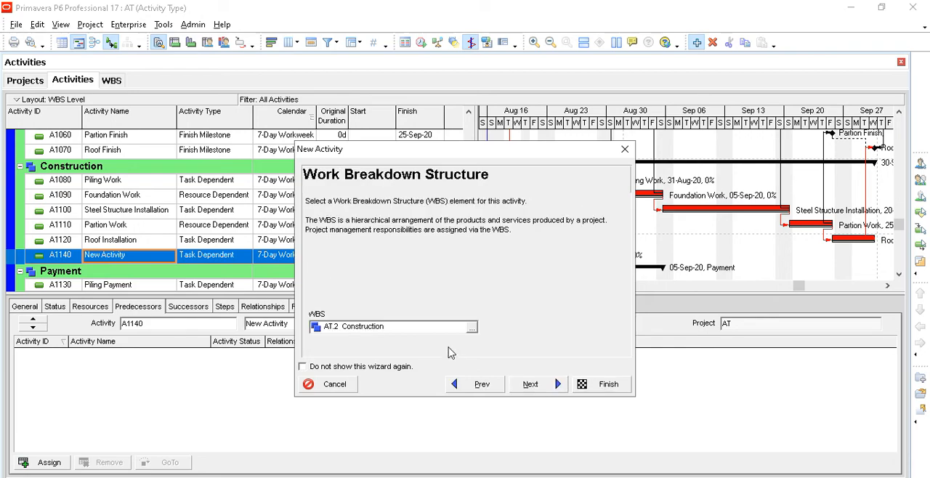
pyautogui.click(533, 385)
# - Try the WBS Summary activity type for A1140 and move the New Activity dialog clear of the activity table
pyautogui.click(399, 328)
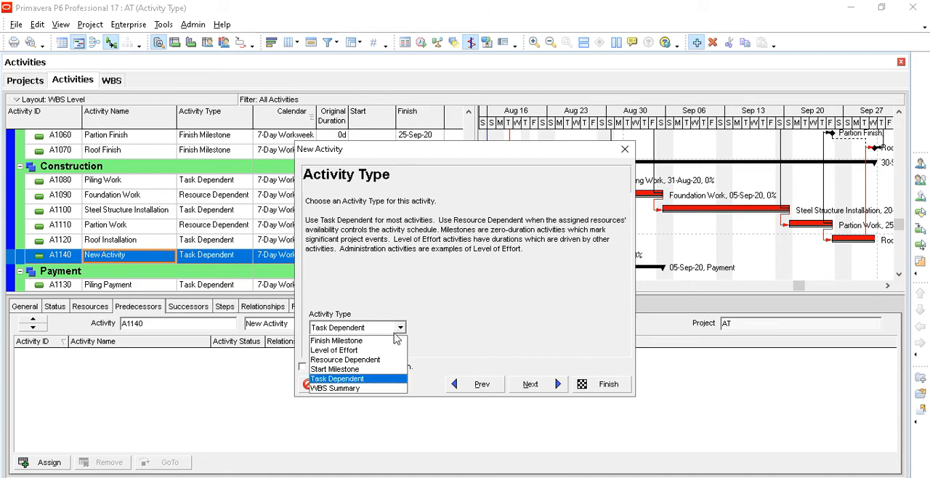
pyautogui.click(367, 388)
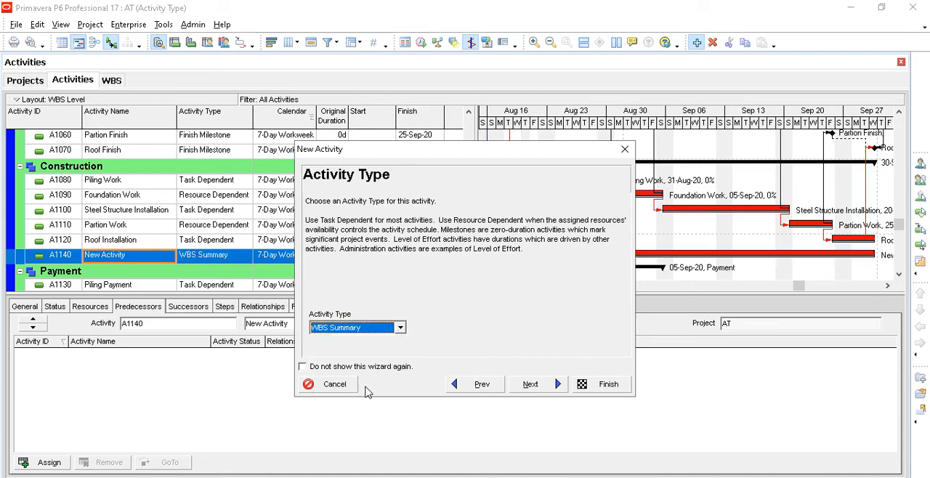
pyautogui.moveTo(416, 158); pyautogui.dragTo(356, 317)
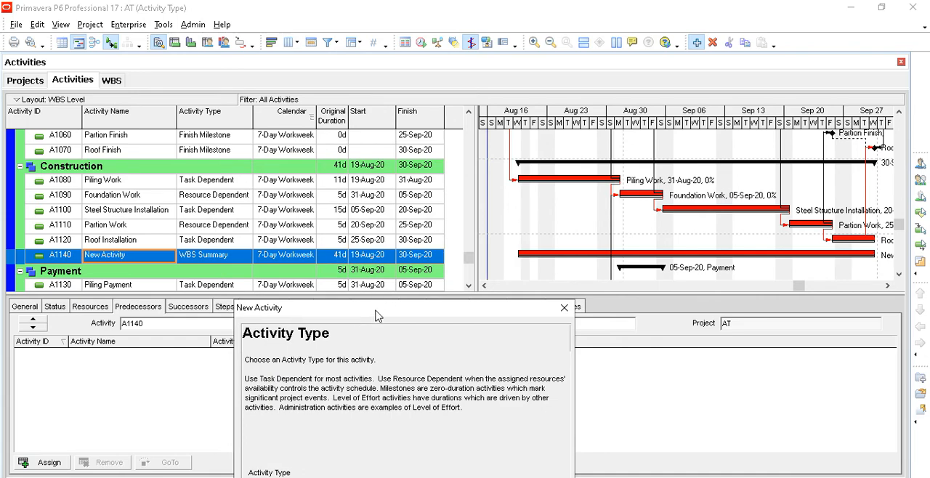
pyautogui.moveTo(375, 309); pyautogui.dragTo(600, 79)
# - Choose the Task Dependent activity type for A1140 and keep the Fixed Duration & Units duration type
pyautogui.click(566, 259)
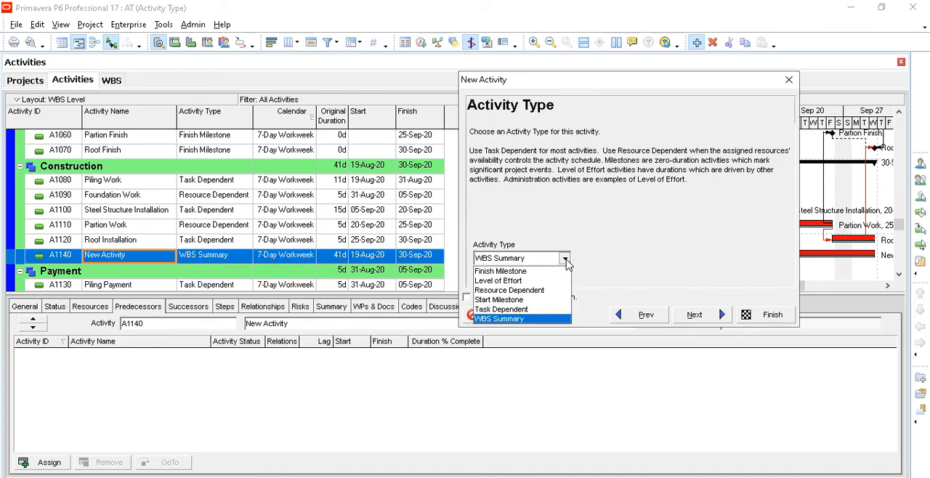
pyautogui.click(534, 310)
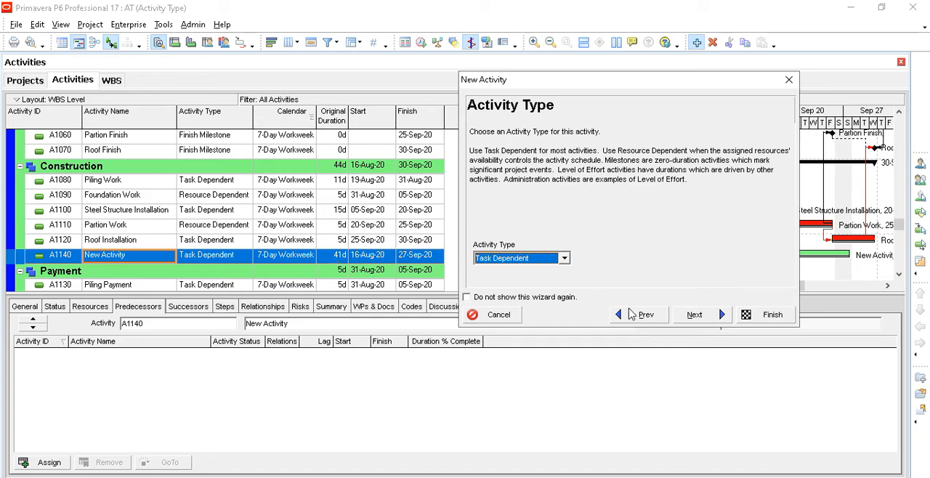
pyautogui.click(690, 316)
pyautogui.click(690, 318)
pyautogui.click(690, 319)
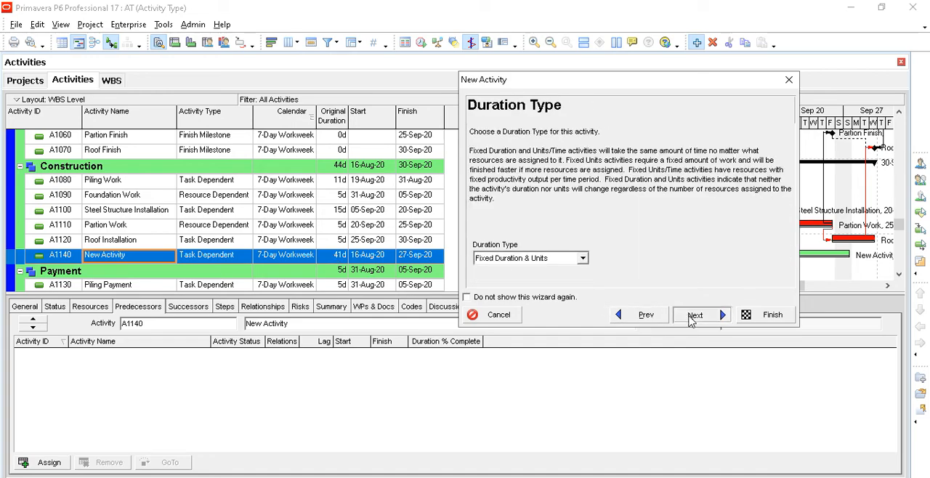
# - Enter a high duration of 5d for A1140, skip configuring relationships and finish creating the activity
pyautogui.doubleClick(655, 257)
pyautogui.write('5d')
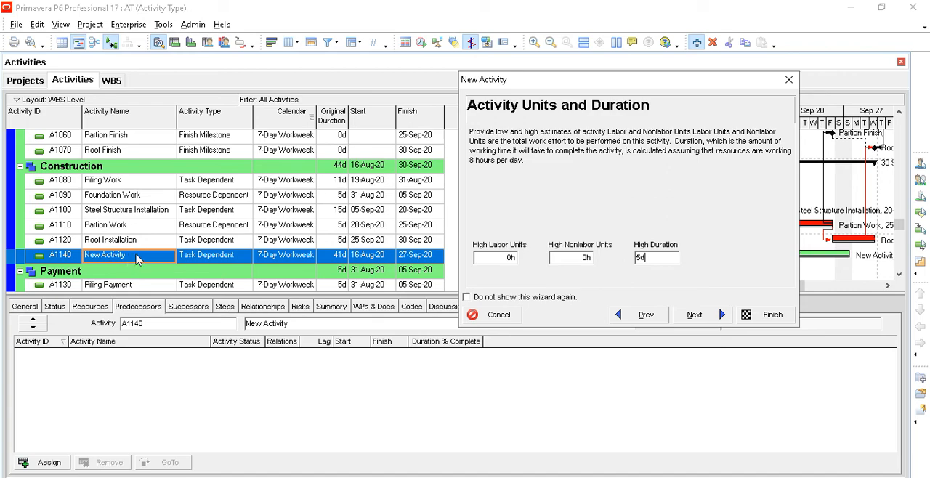
pyautogui.click(692, 317)
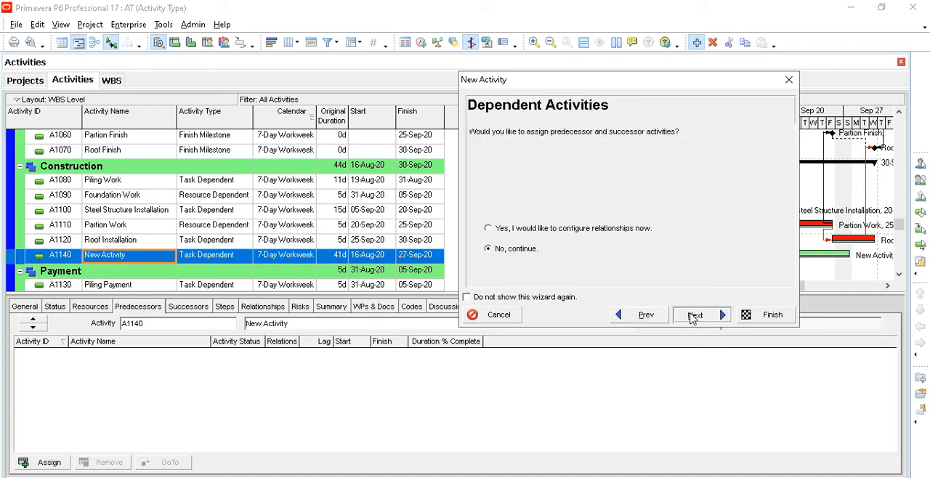
pyautogui.click(692, 317)
pyautogui.click(692, 317)
pyautogui.click(769, 315)
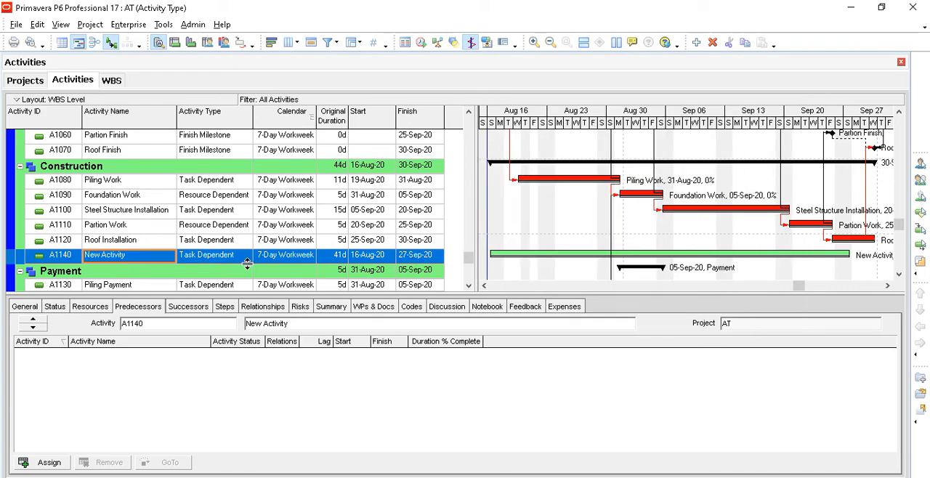
# - Change A1140's activity type to WBS Summary and compare it with the Construction WBS duration
pyautogui.click(213, 259)
pyautogui.click(213, 260)
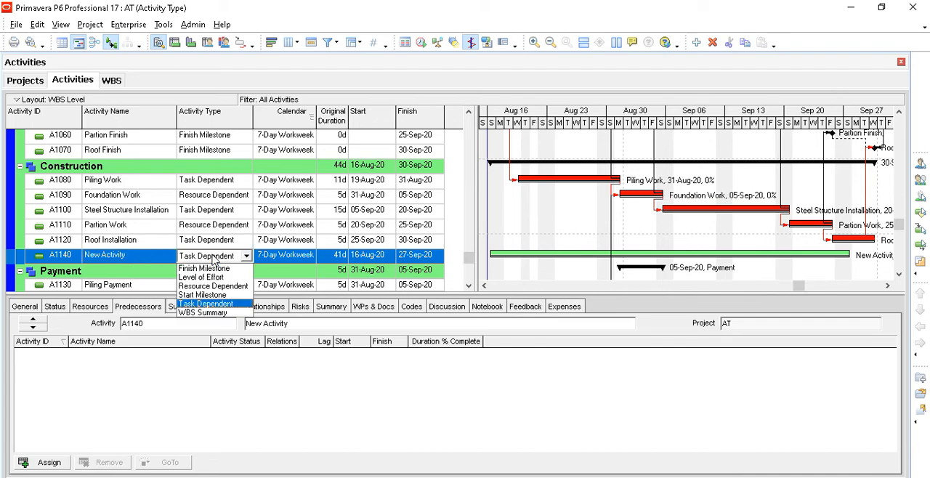
pyautogui.click(205, 312)
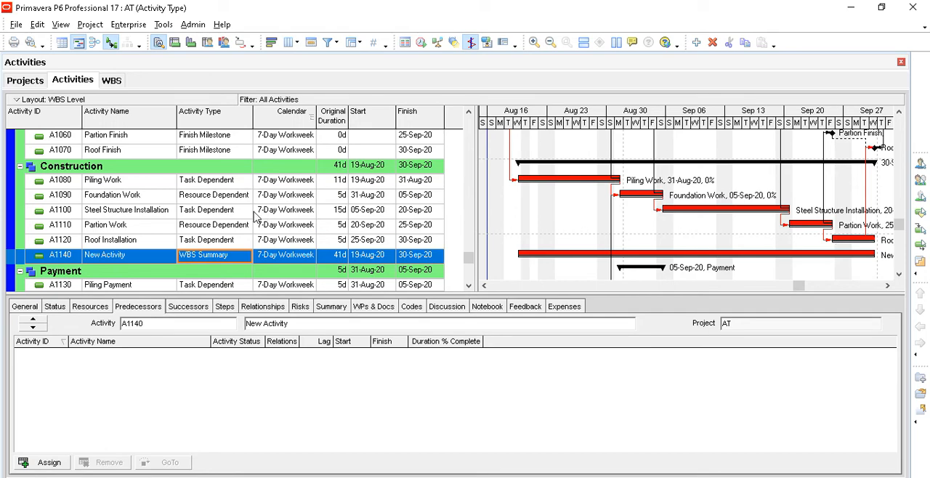
pyautogui.click(130, 172)
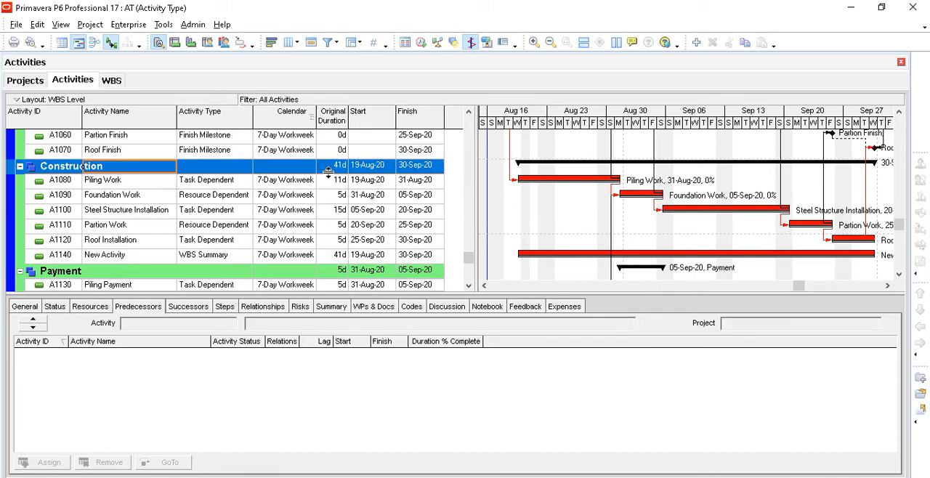
pyautogui.click(339, 167)
pyautogui.click(339, 182)
# - Assign the 5x8 global calendar to Piling Work in the Construction WBS
pyautogui.click(299, 198)
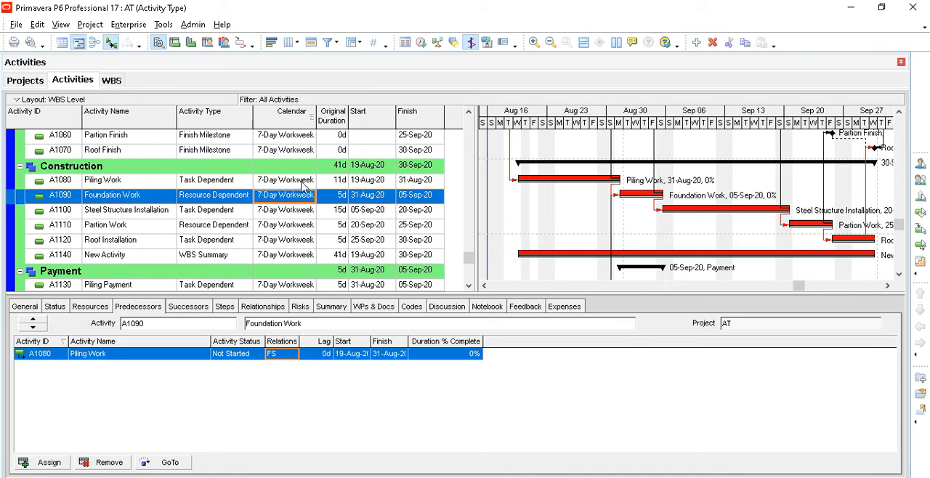
pyautogui.click(304, 181)
pyautogui.click(310, 181)
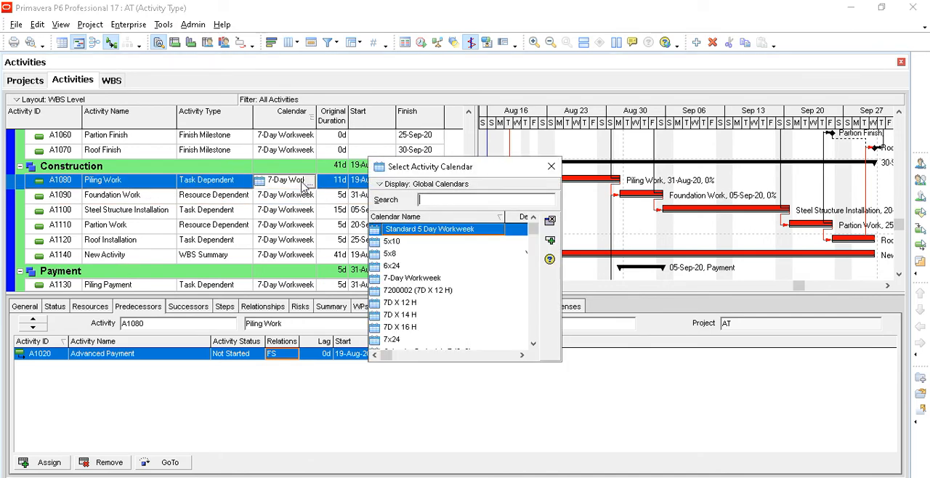
pyautogui.click(393, 254)
pyautogui.click(550, 240)
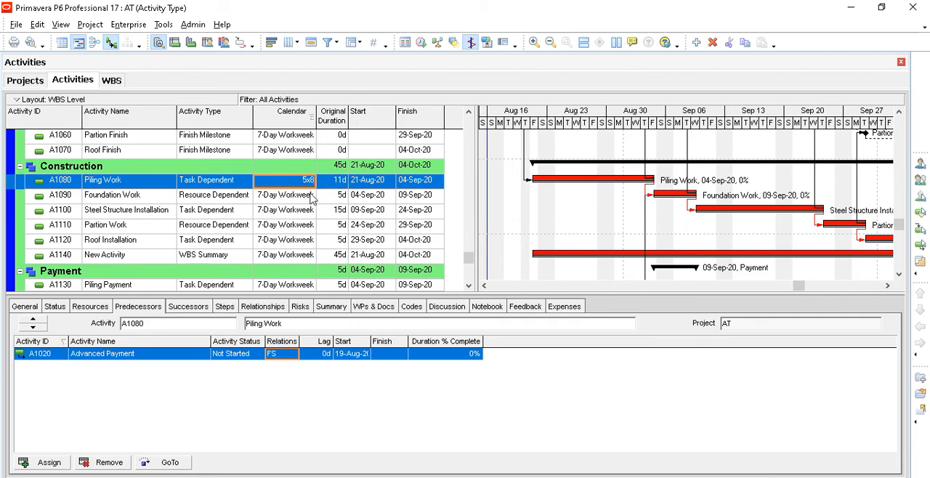
# - Assign the 5x8 global calendar to Partion Work in the Construction WBS
pyautogui.click(295, 227)
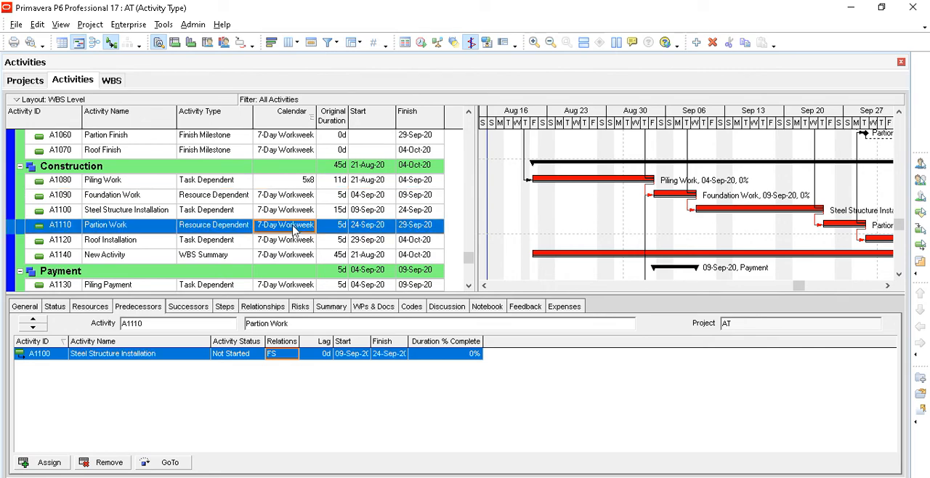
pyautogui.click(295, 228)
pyautogui.click(393, 254)
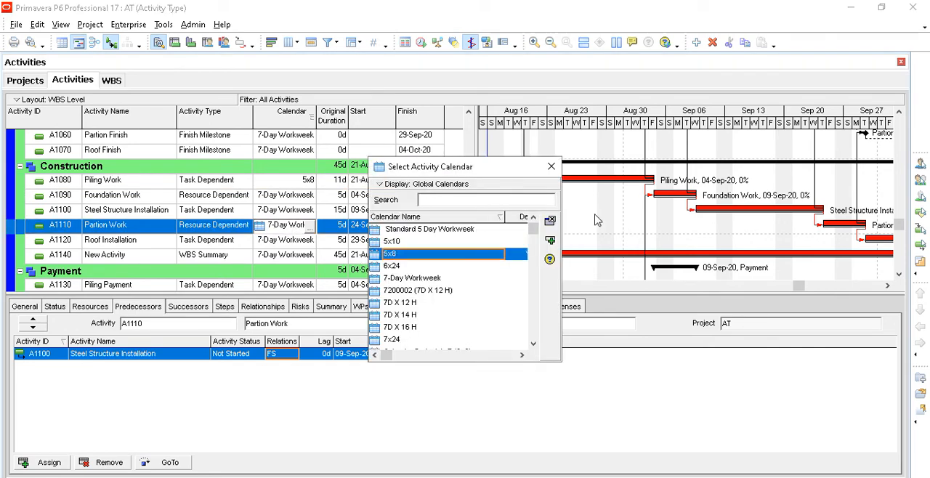
pyautogui.click(549, 241)
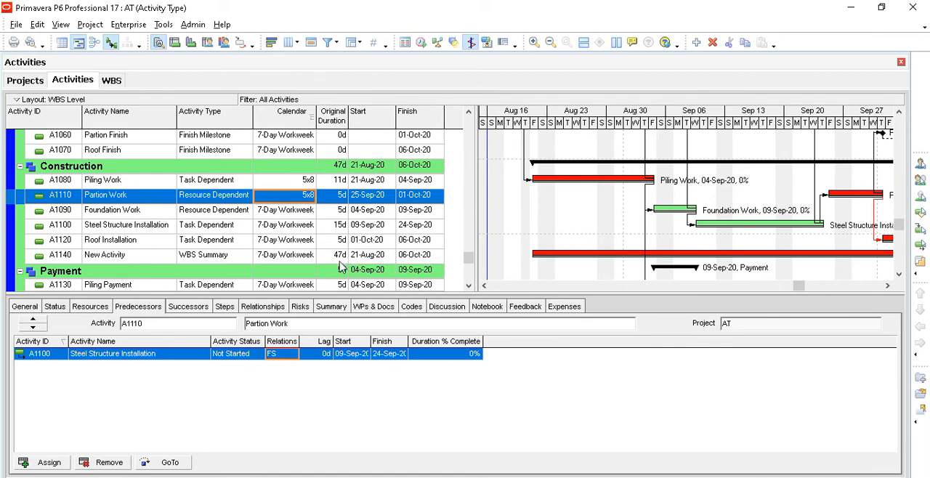
pyautogui.doubleClick(293, 202)
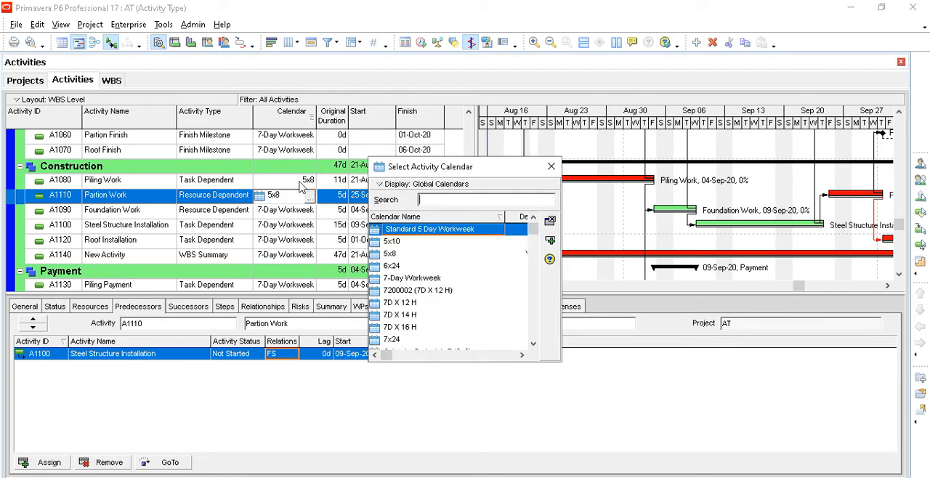
pyautogui.click(550, 167)
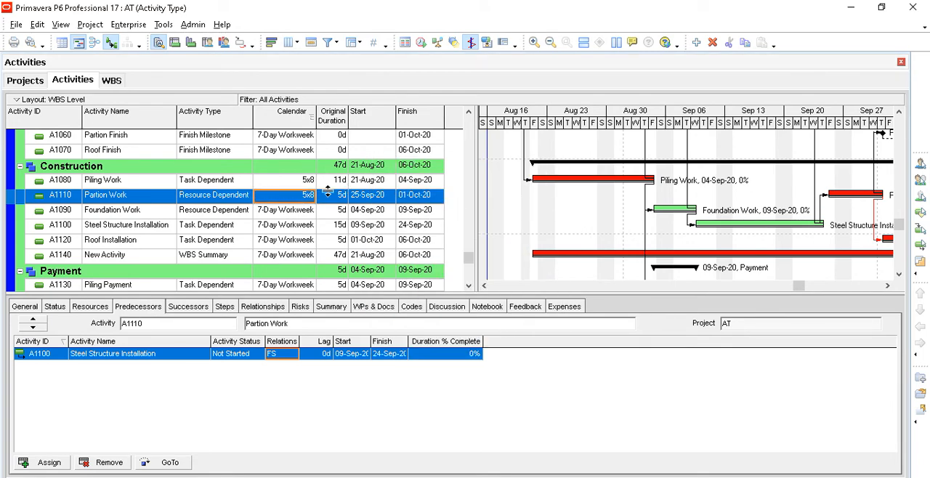
pyautogui.doubleClick(308, 181)
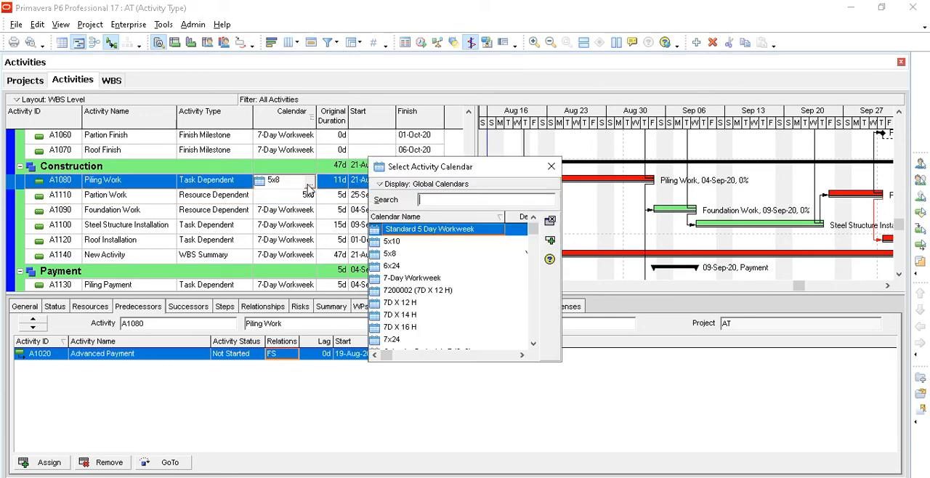
pyautogui.click(399, 283)
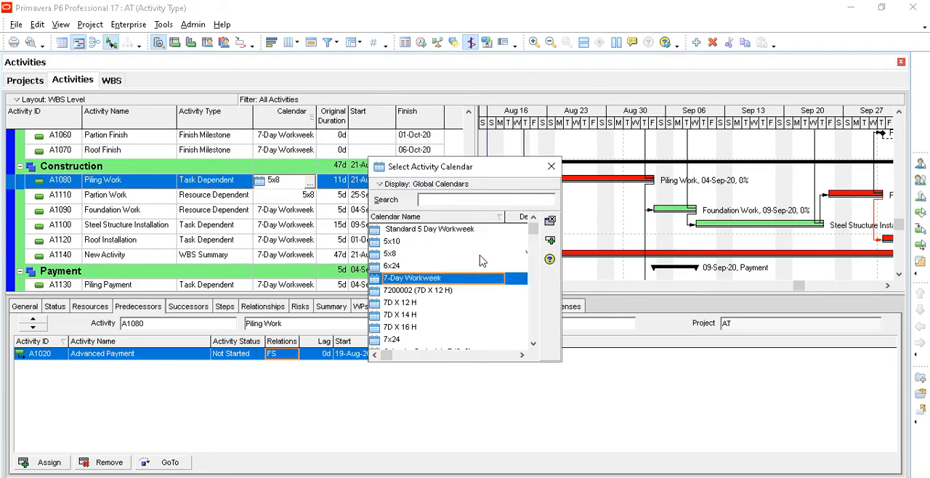
pyautogui.click(550, 241)
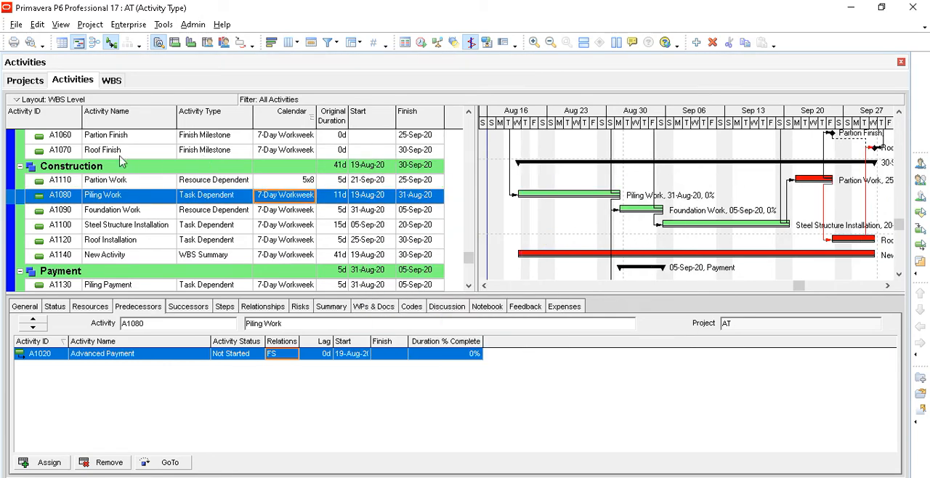
# - Sort the activities by Activity ID and assign the 5x8 calendar to Foundation Work
pyautogui.click(78, 124)
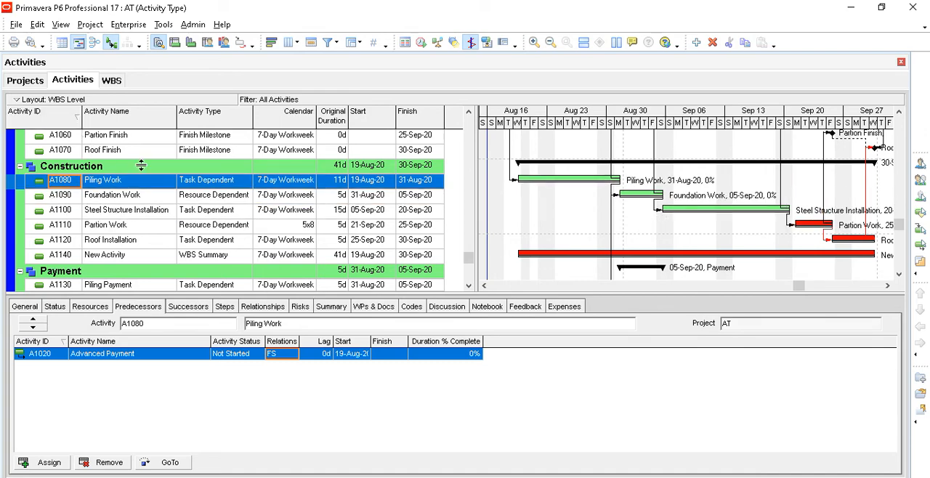
pyautogui.click(287, 230)
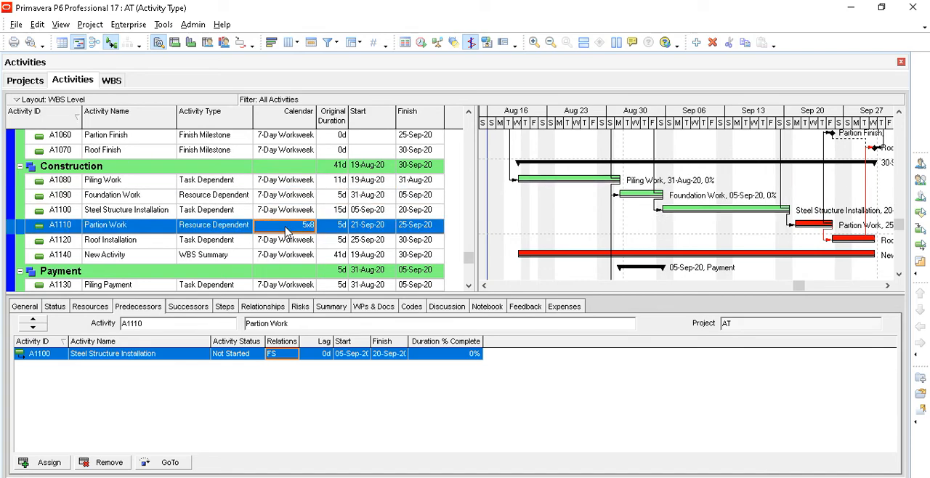
pyautogui.click(291, 202)
pyautogui.click(292, 200)
pyautogui.click(310, 197)
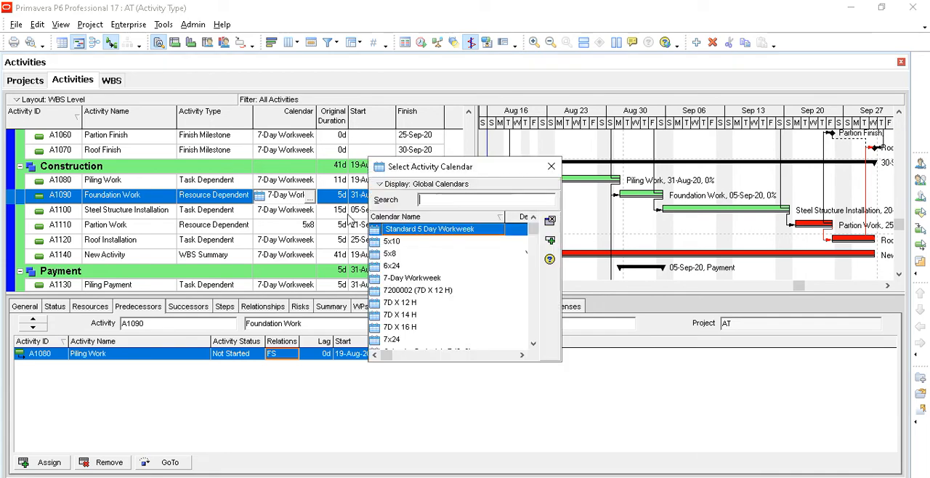
pyautogui.click(390, 254)
pyautogui.click(552, 243)
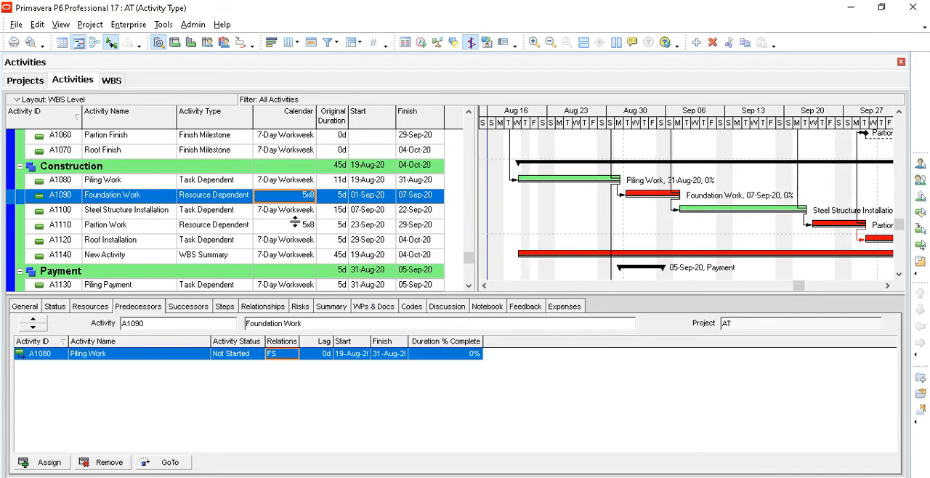
# - Examine the duration, start and finish of WBS Summary activity A1140 against the start of Piling Work
pyautogui.click(342, 258)
pyautogui.click(144, 258)
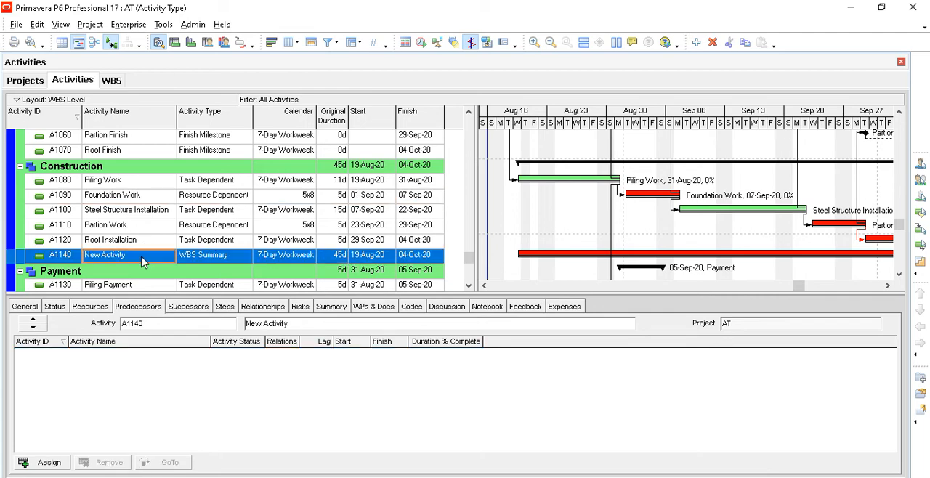
pyautogui.click(361, 183)
pyautogui.click(375, 257)
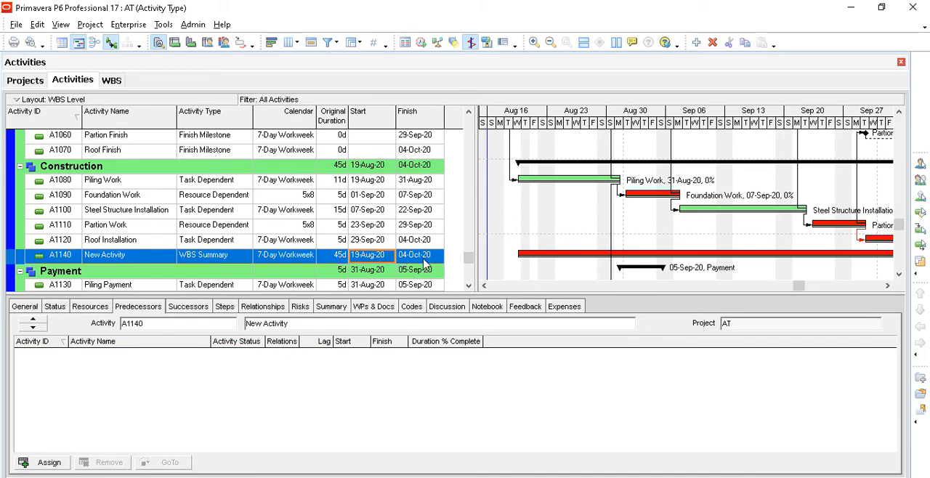
pyautogui.click(425, 259)
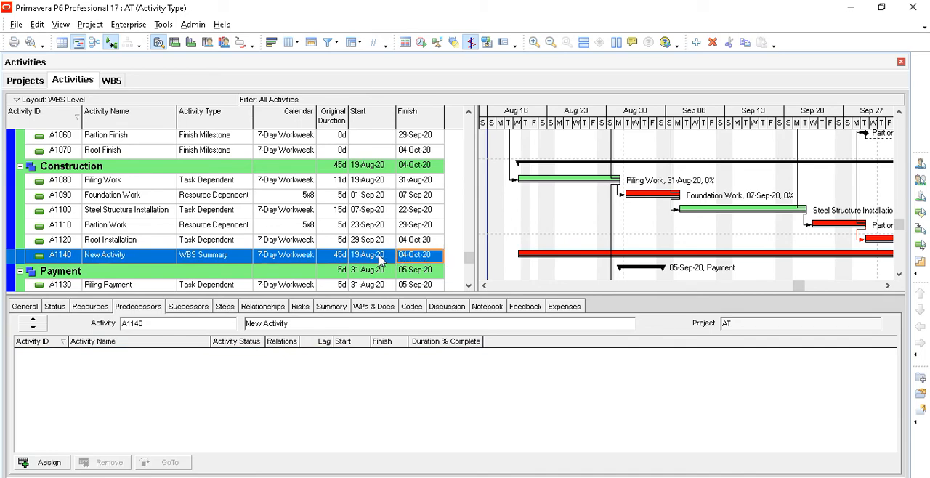
# - Change A1140's activity type to Task Dependent and set its original duration to 5d
pyautogui.click(228, 259)
pyautogui.click(228, 260)
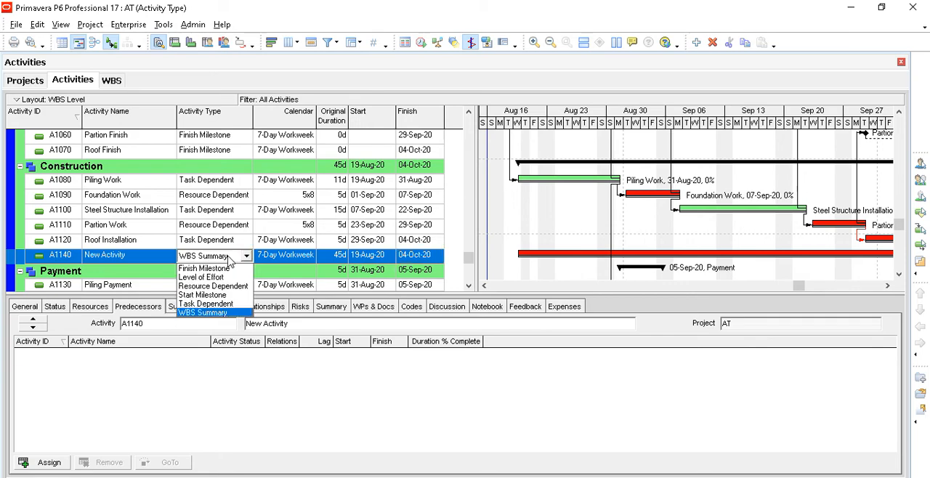
pyautogui.click(230, 304)
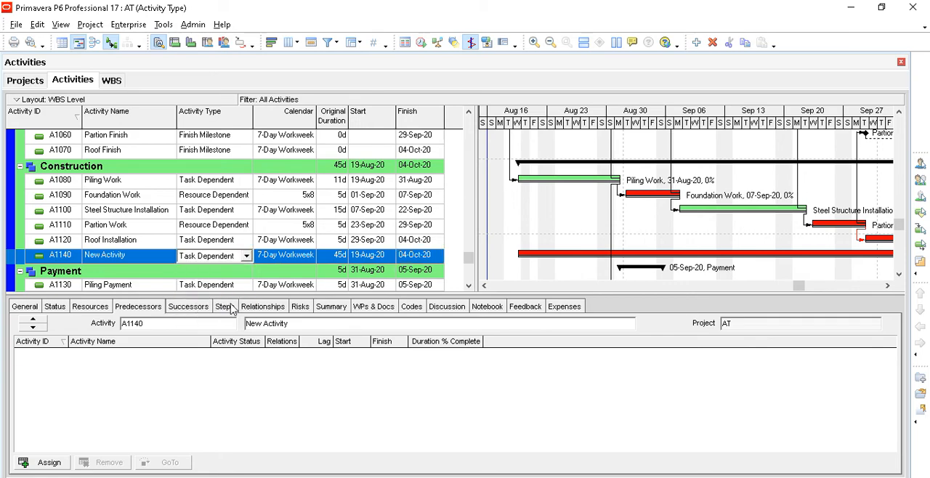
pyautogui.click(383, 261)
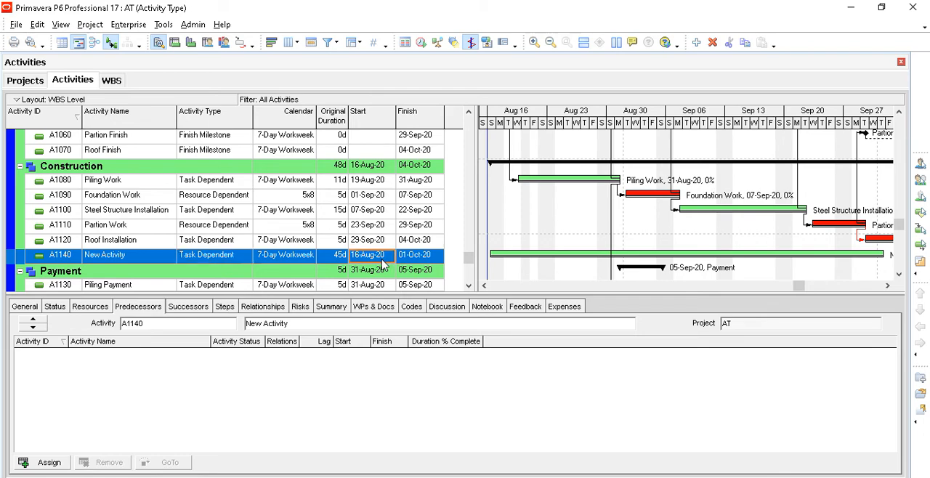
pyautogui.click(339, 256)
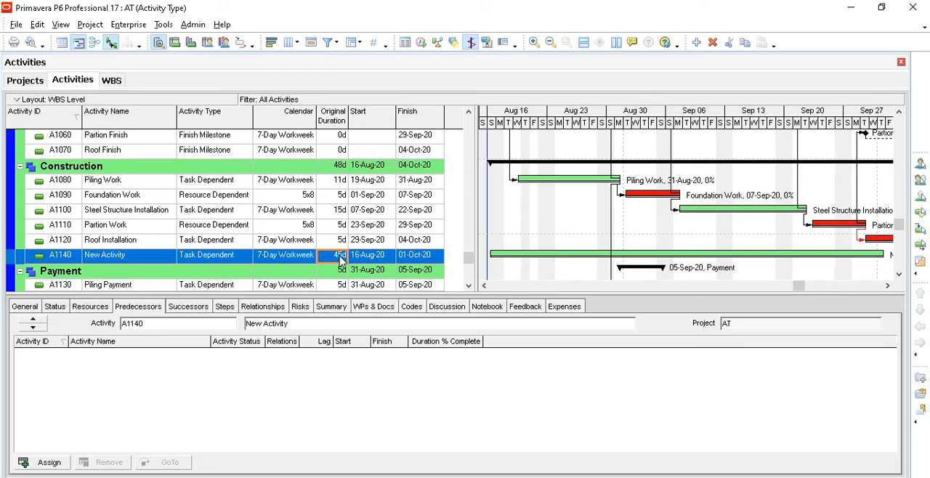
pyautogui.write('5')
pyautogui.click(357, 262)
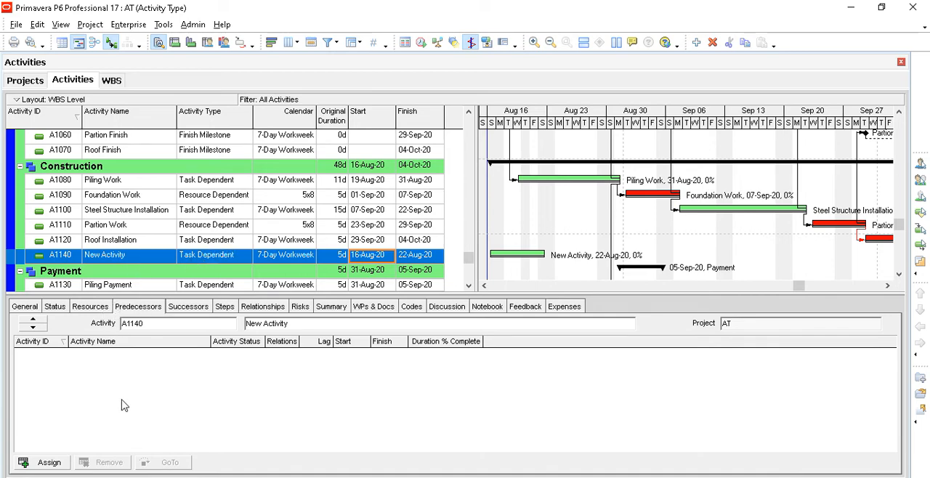
# - Assign Roof Installation (A1120) as the predecessor of activity A1140
pyautogui.click(52, 464)
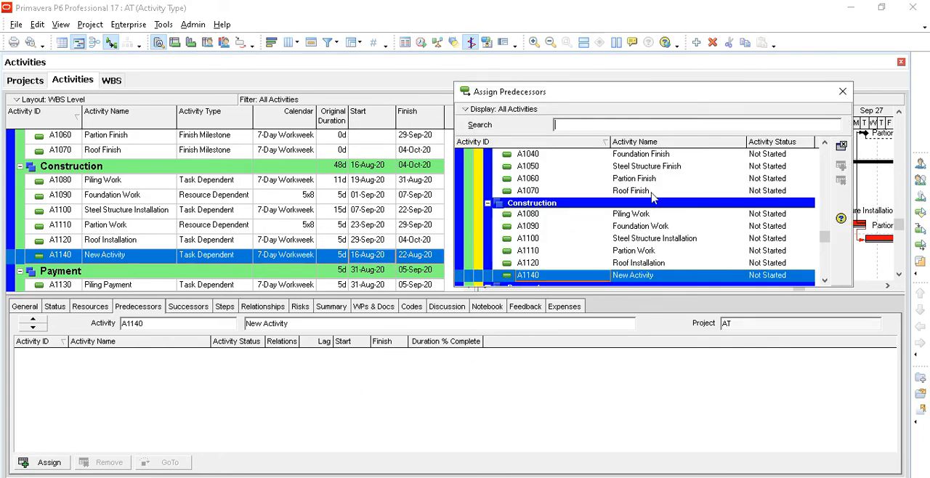
pyautogui.click(653, 263)
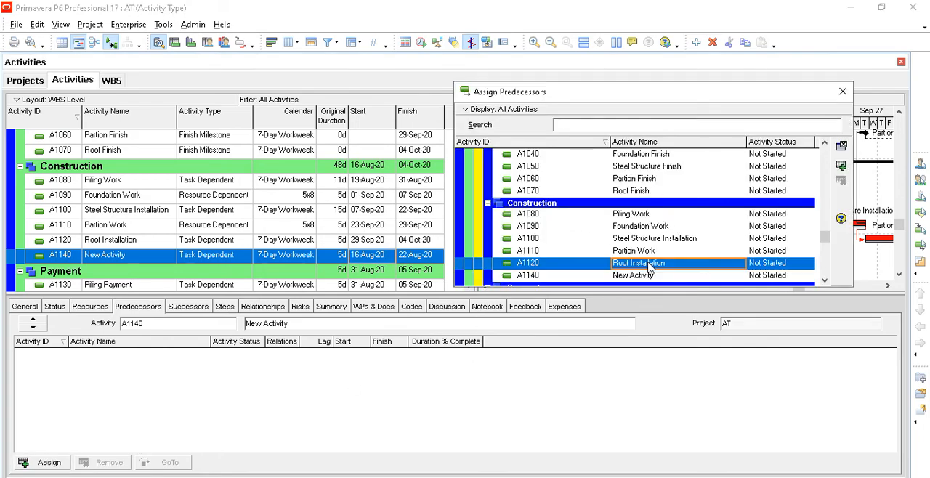
pyautogui.click(841, 166)
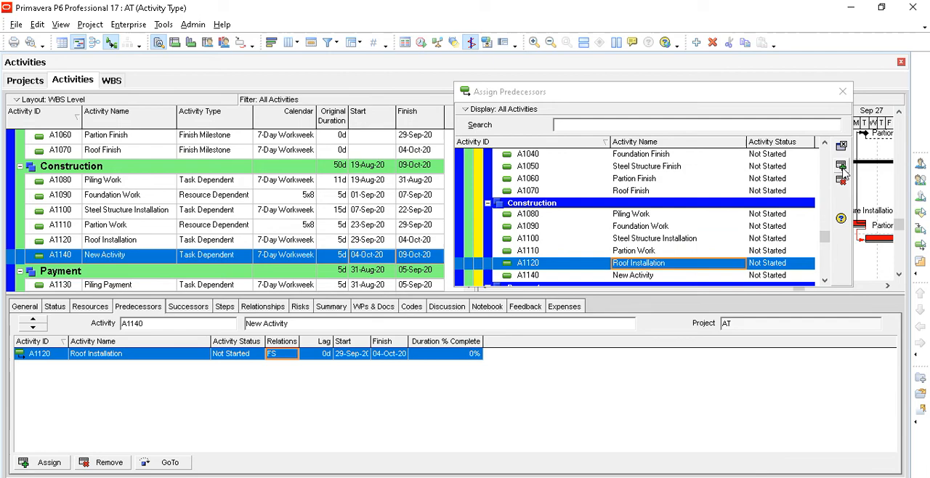
# - Examine Task Dependent activity A1140's Gantt bar, start and finish dates in relation to its predecessor Roof Installation
pyautogui.click(843, 92)
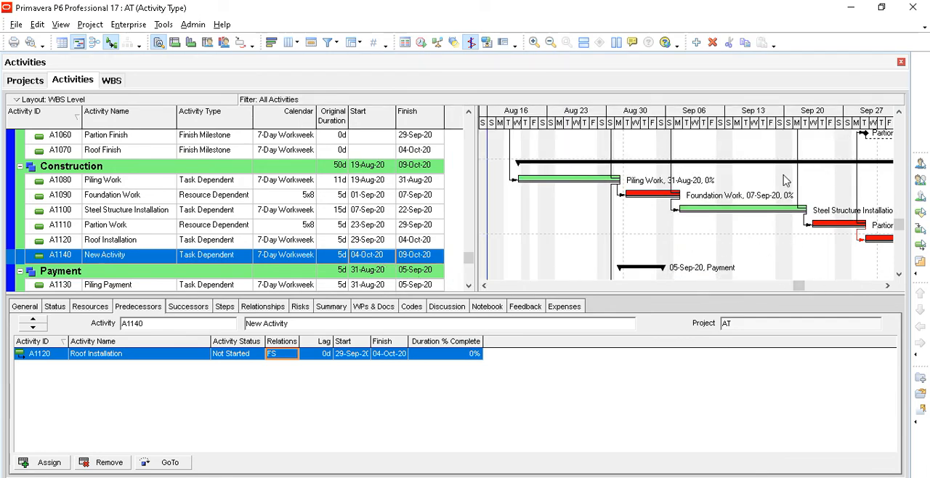
pyautogui.moveTo(809, 126); pyautogui.dragTo(797, 126)
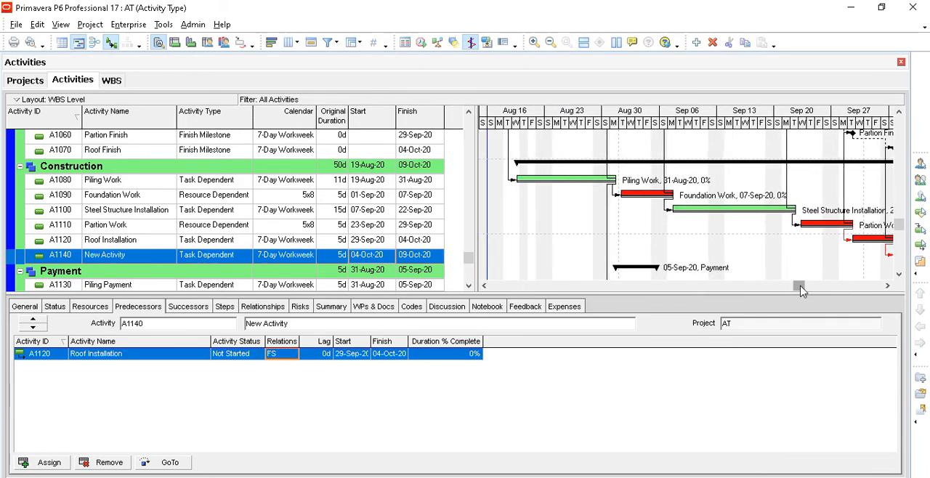
pyautogui.moveTo(802, 289); pyautogui.dragTo(576, 306)
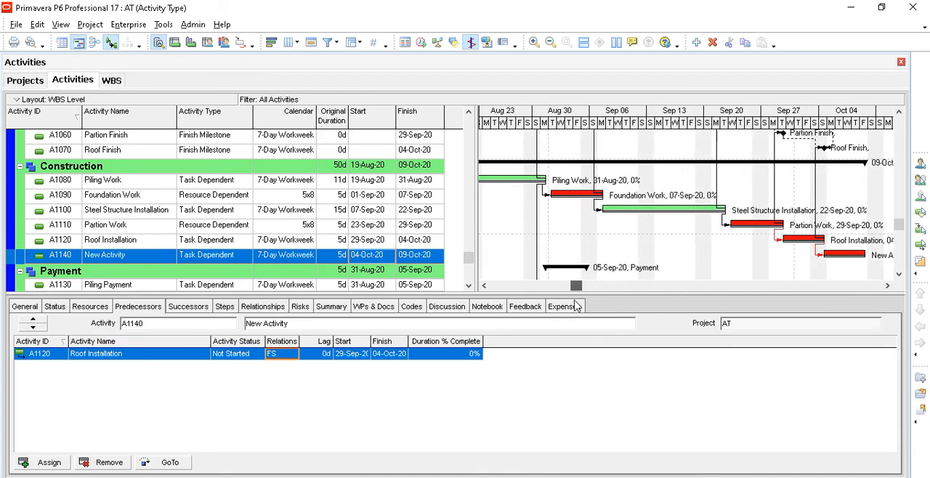
pyautogui.moveTo(602, 125); pyautogui.dragTo(577, 124)
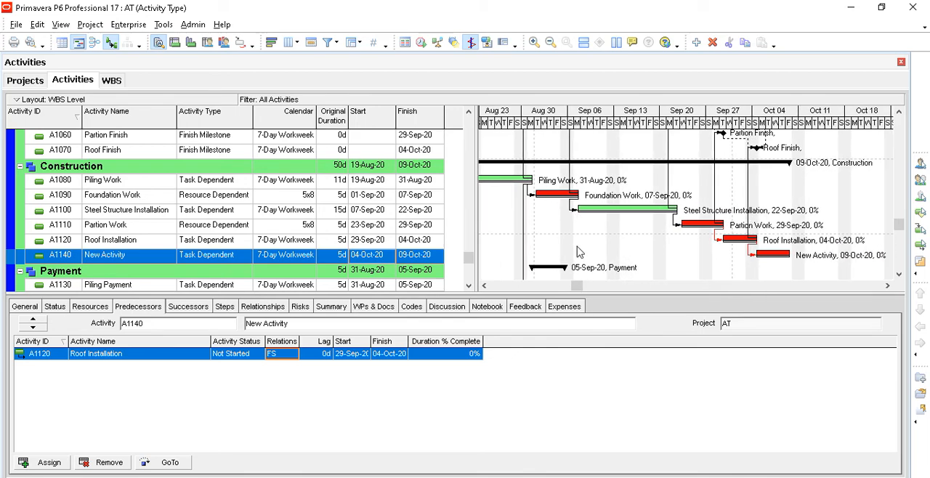
pyautogui.click(484, 286)
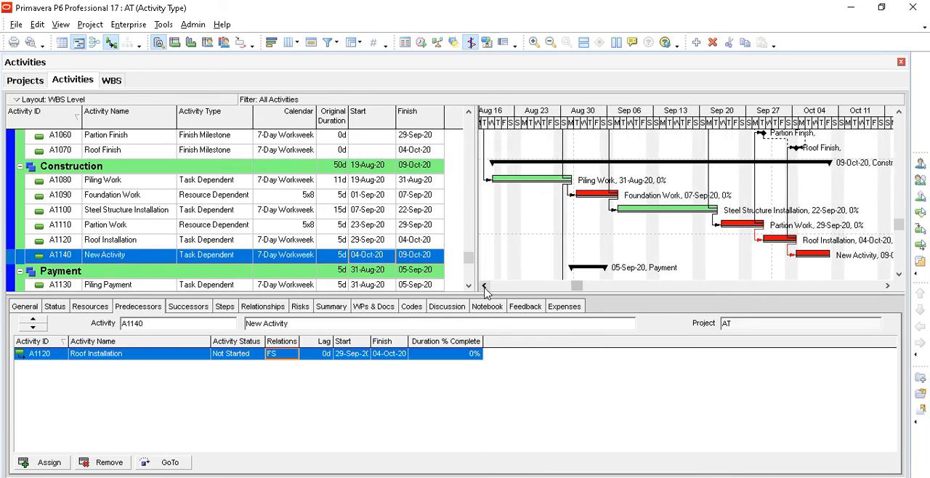
pyautogui.click(245, 259)
pyautogui.click(248, 257)
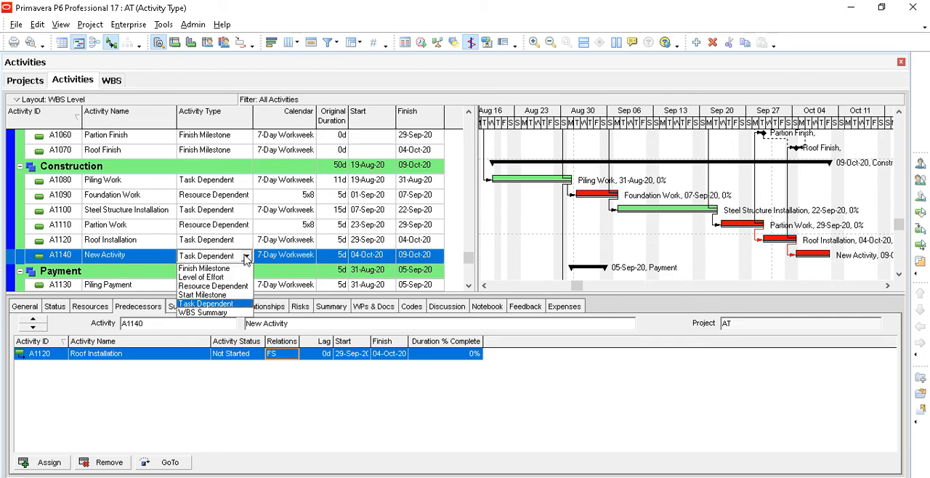
pyautogui.click(329, 252)
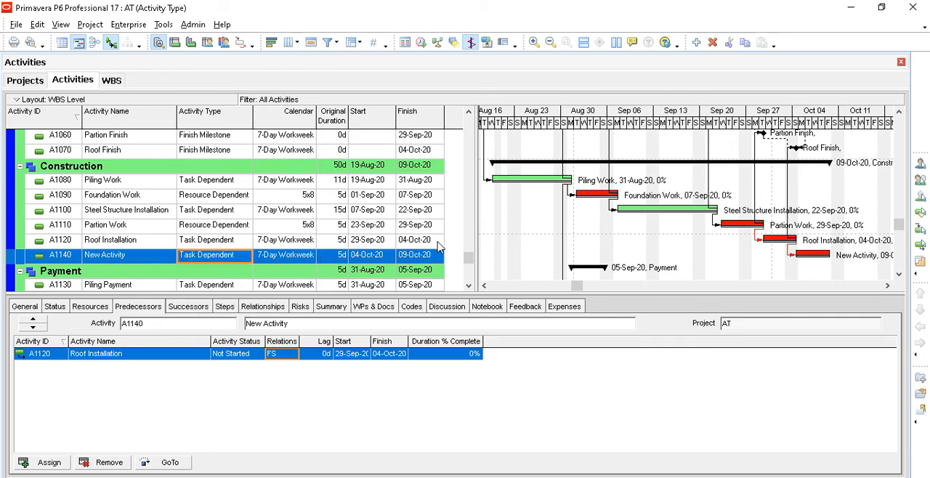
pyautogui.click(375, 242)
pyautogui.click(381, 259)
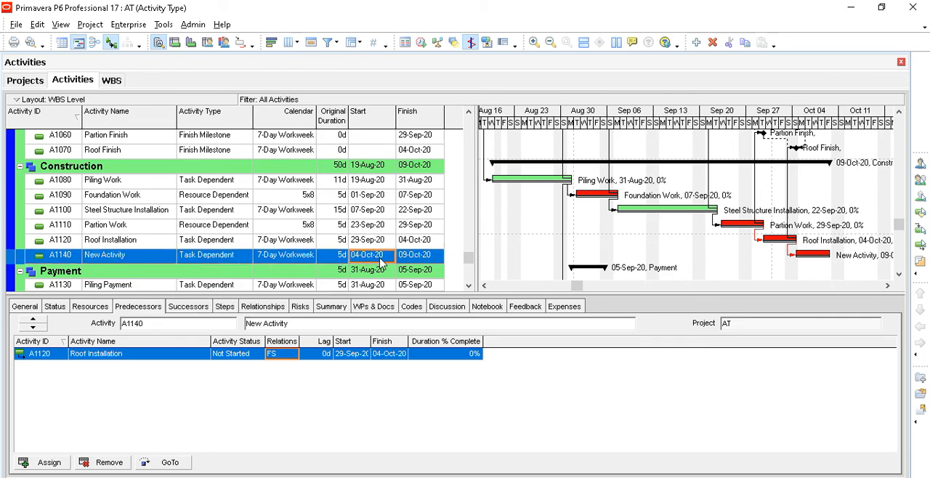
pyautogui.click(408, 260)
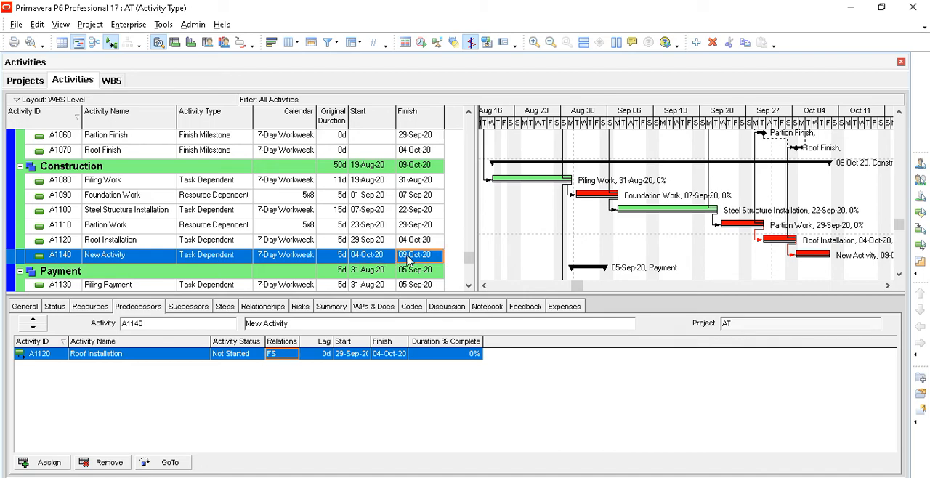
# - Change A1140's activity type to WBS Summary and set its relationship with predecessor Roof Installation to FF
pyautogui.click(225, 260)
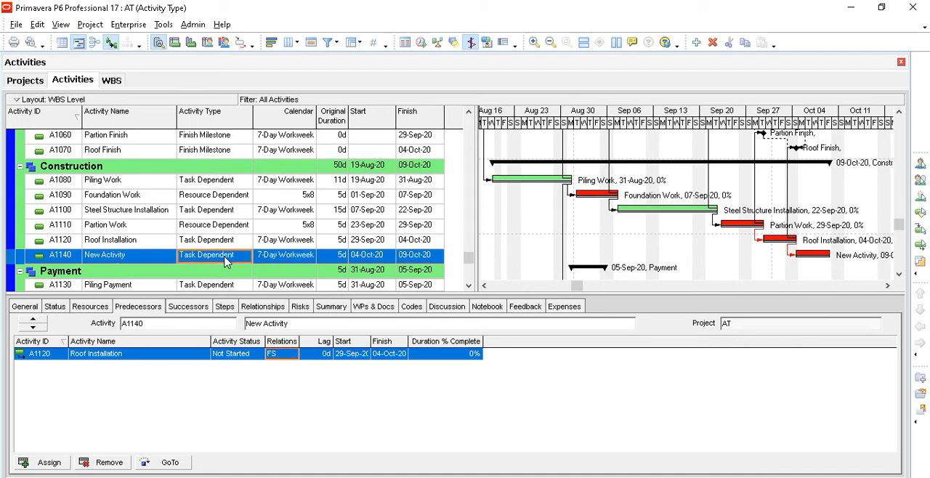
pyautogui.click(227, 263)
pyautogui.click(209, 313)
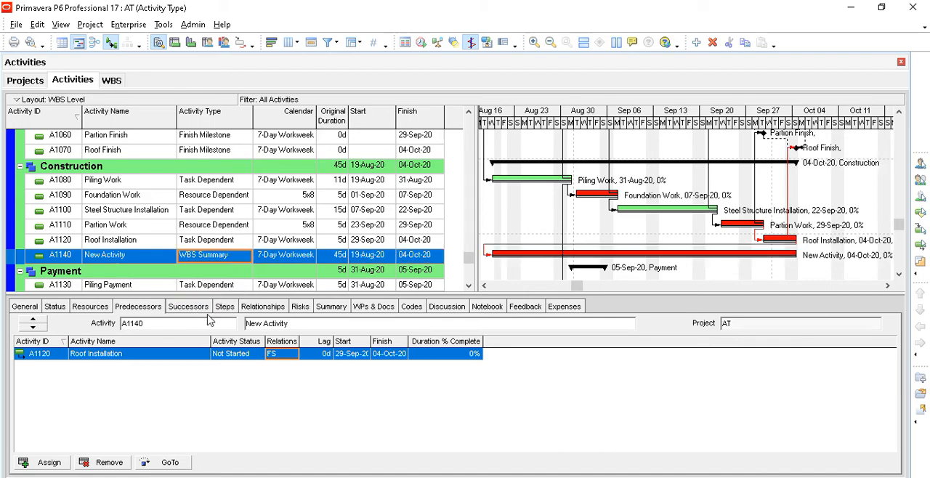
pyautogui.click(377, 260)
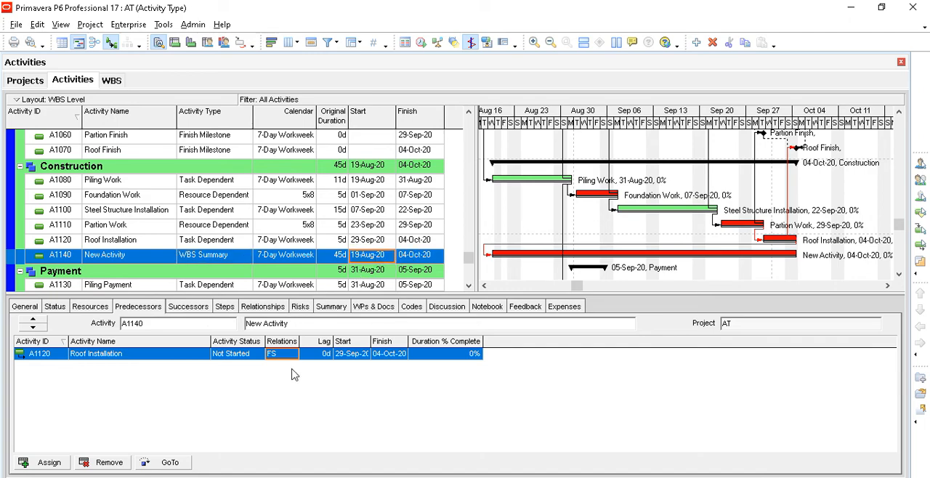
pyautogui.click(291, 355)
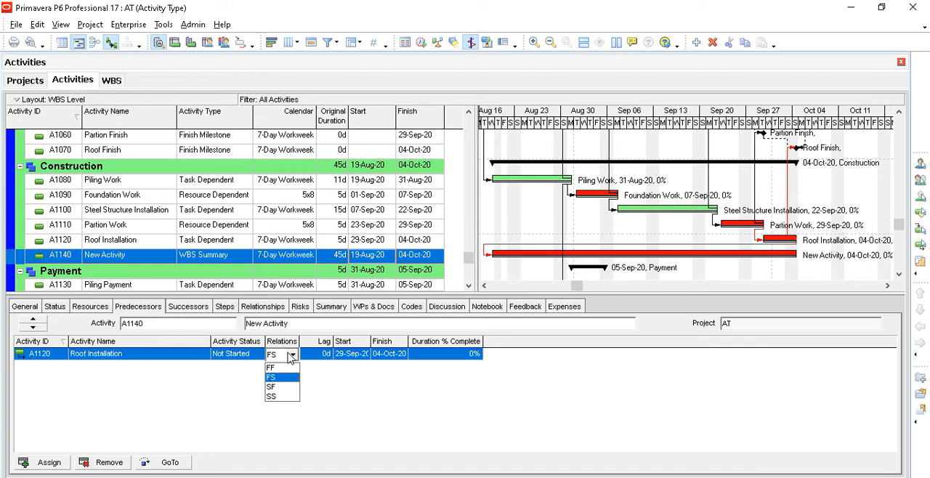
pyautogui.click(284, 368)
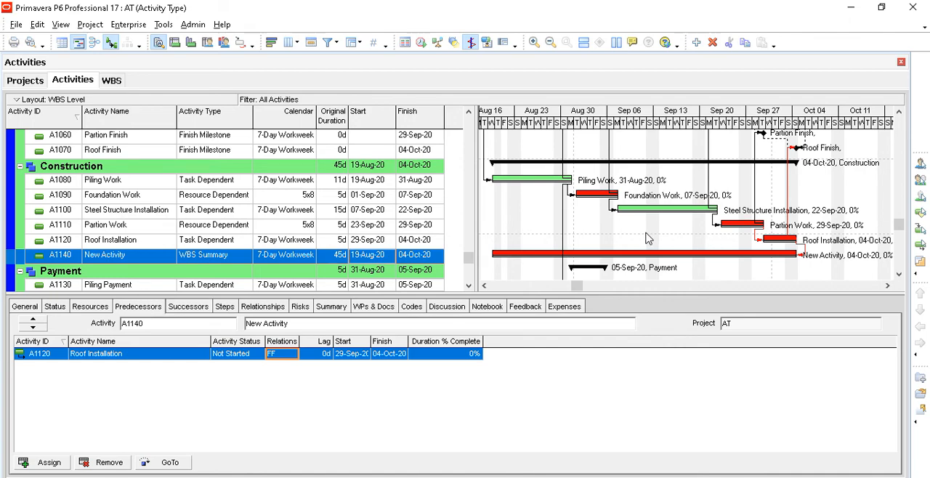
# - Compare A1140's activity type and duration with Piling Work and Foundation Work, and reschedule the project
pyautogui.click(242, 258)
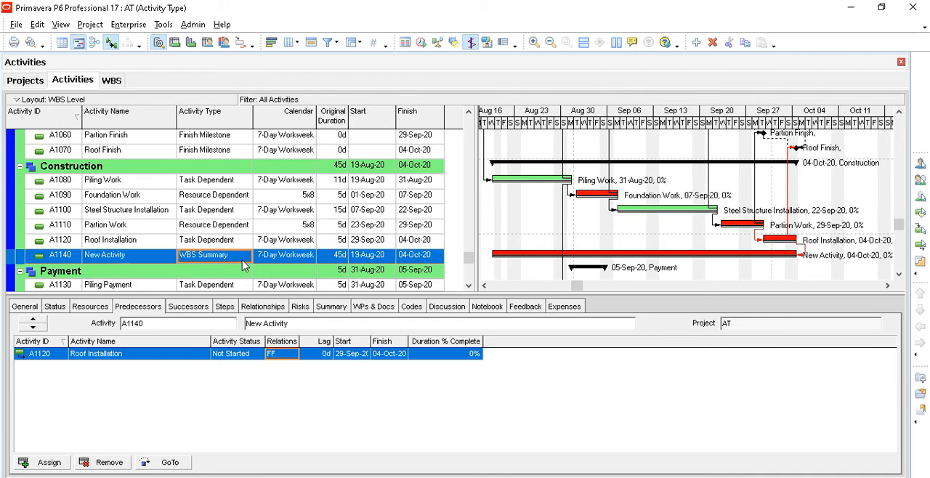
pyautogui.click(199, 182)
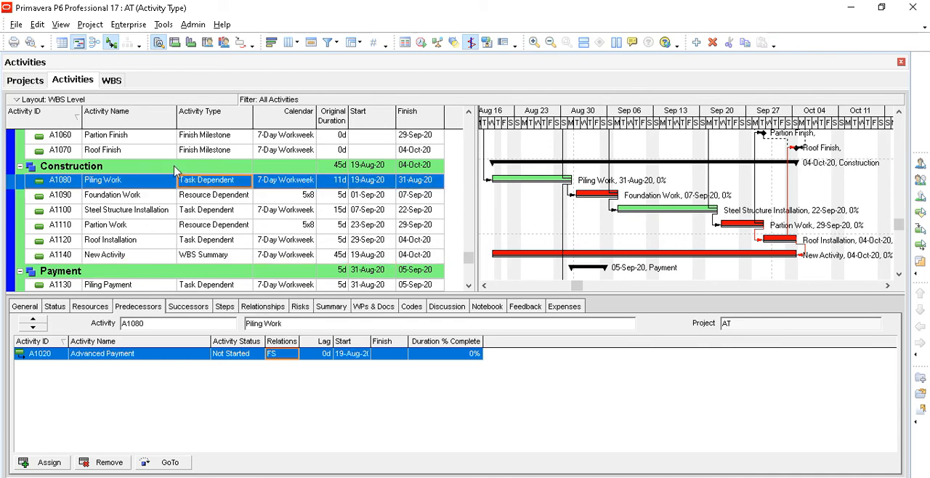
pyautogui.click(215, 196)
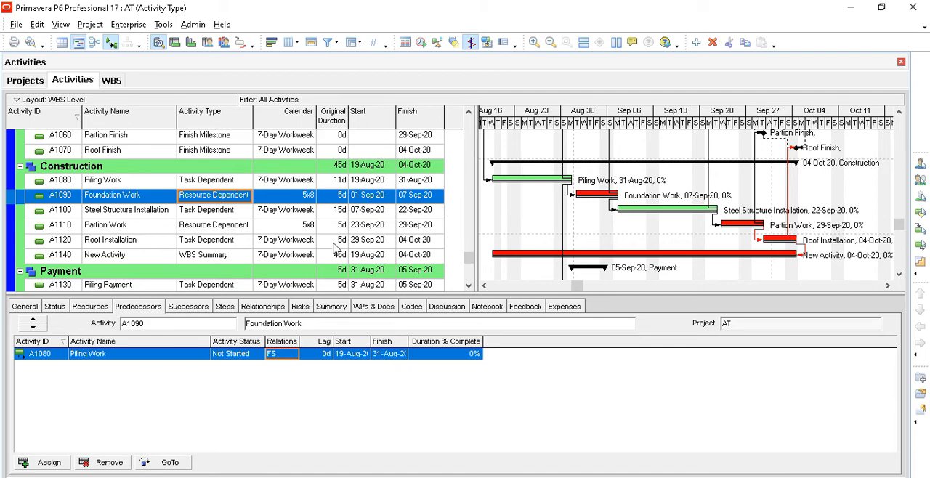
pyautogui.click(338, 257)
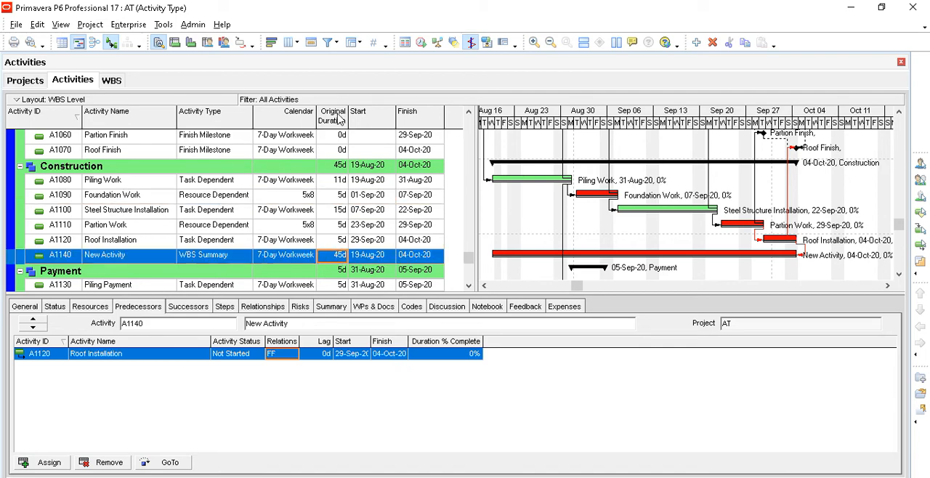
pyautogui.click(422, 43)
pyautogui.click(603, 203)
# - Assign the 5x8 calendar to WBS Summary activity A1140 and check its original duration
pyautogui.click(305, 197)
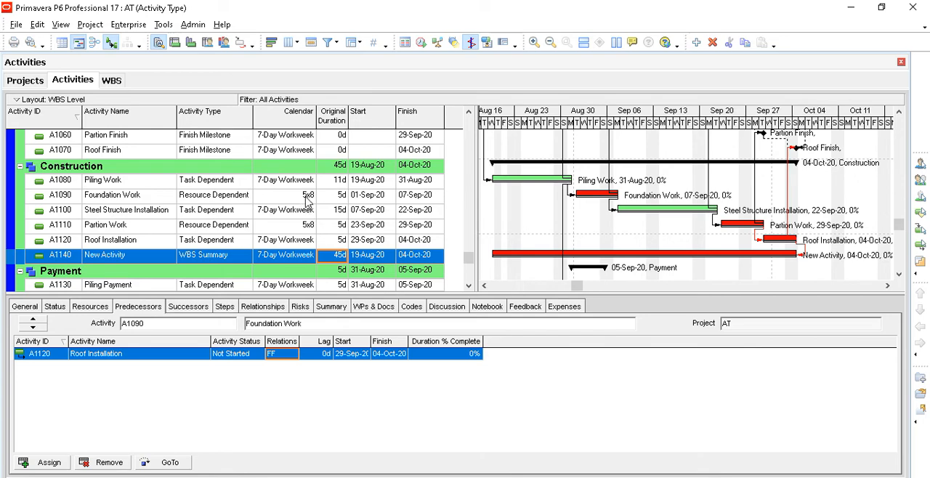
pyautogui.click(305, 260)
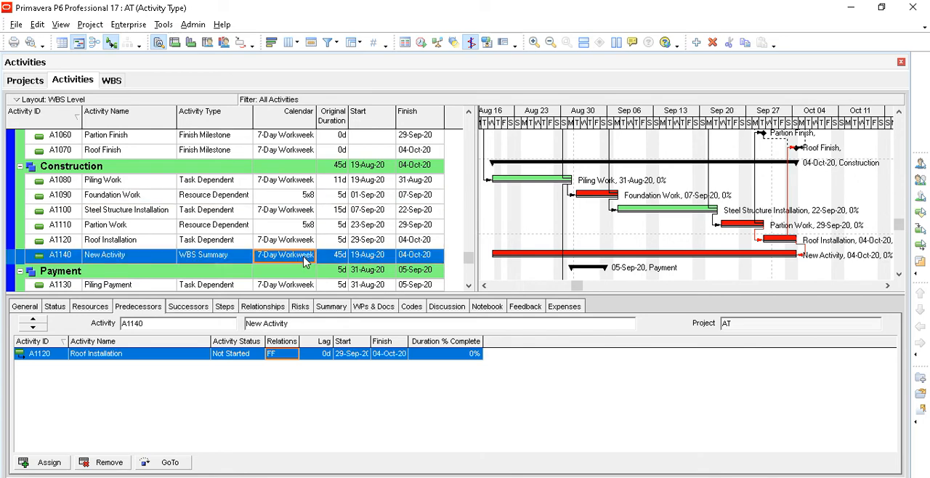
pyautogui.click(305, 262)
pyautogui.click(387, 256)
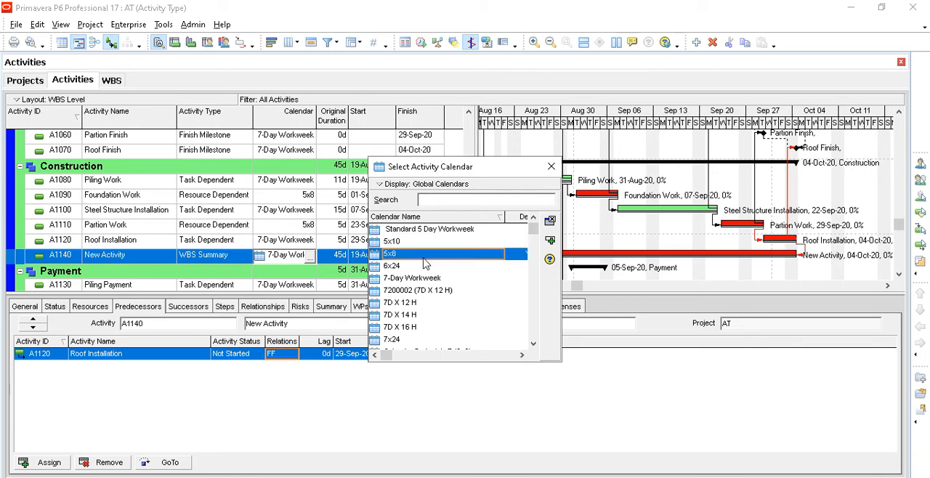
pyautogui.click(550, 241)
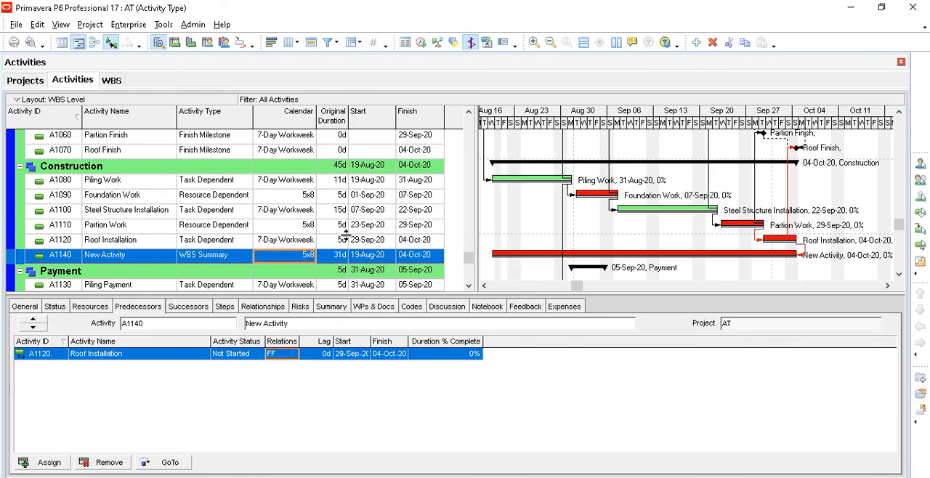
pyautogui.click(342, 259)
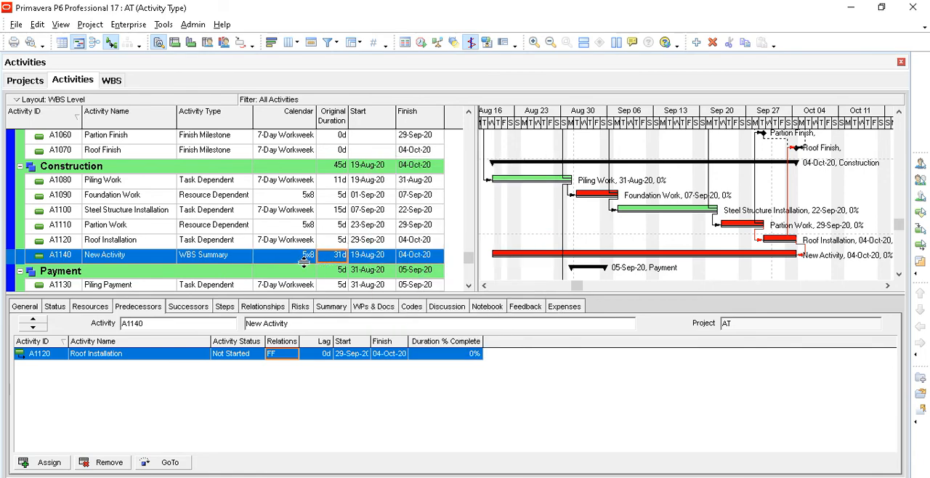
# - Change A1140's calendar to 7-Day Workweek
pyautogui.click(308, 260)
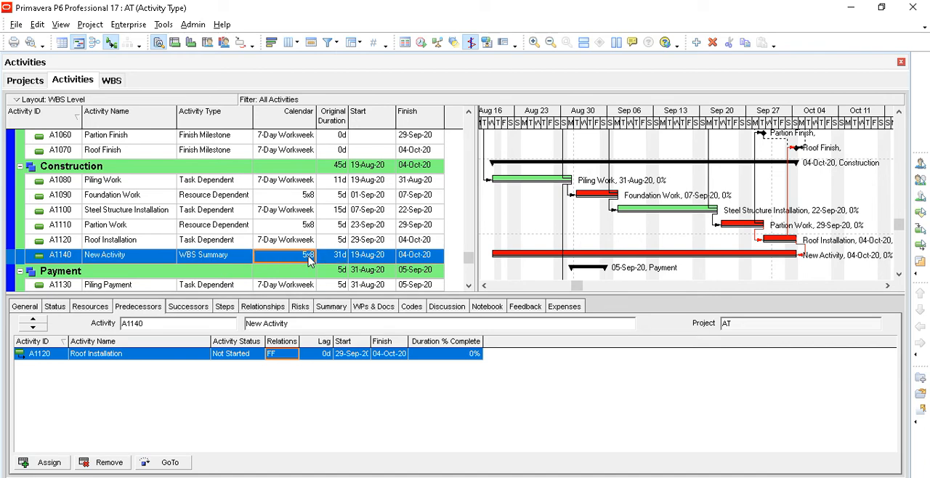
pyautogui.click(307, 261)
pyautogui.click(308, 256)
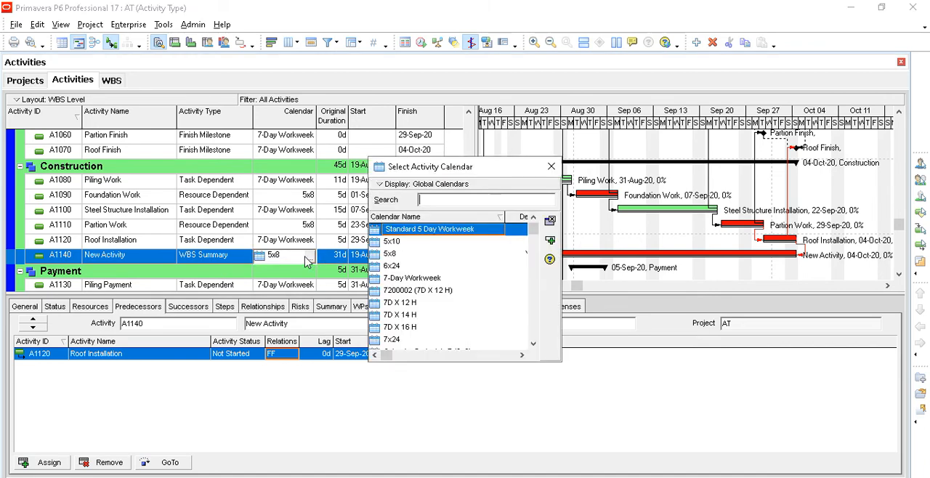
pyautogui.click(397, 279)
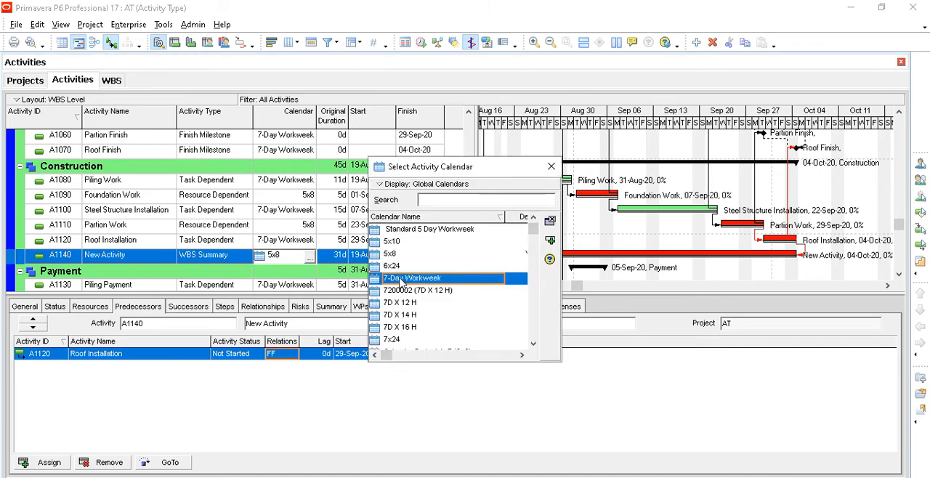
pyautogui.click(550, 242)
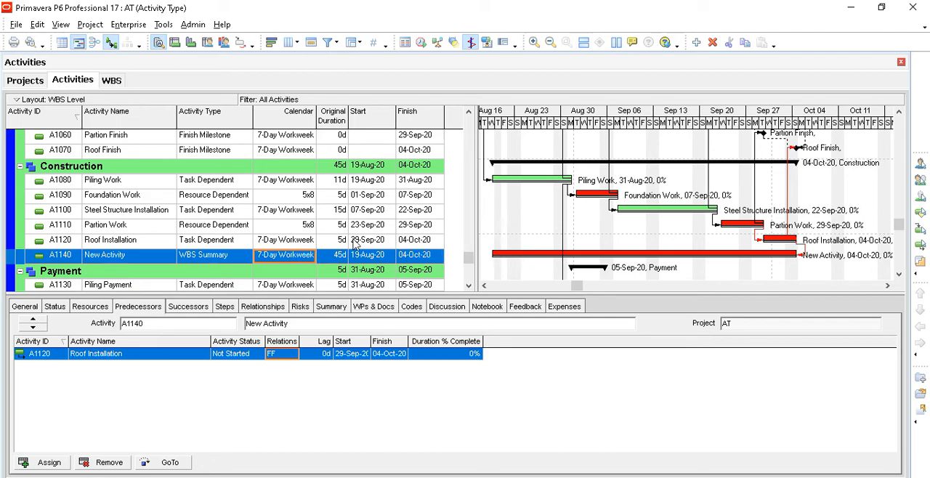
# - Set A1140's calendar back to 5x8 and compare its dates with Piling Work's start and Roof Installation's finish
pyautogui.click(306, 263)
pyautogui.click(393, 255)
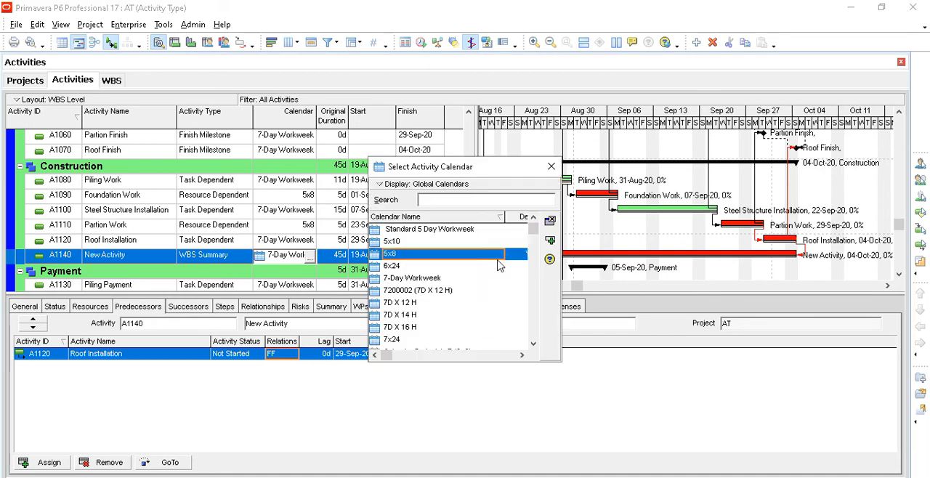
pyautogui.click(550, 242)
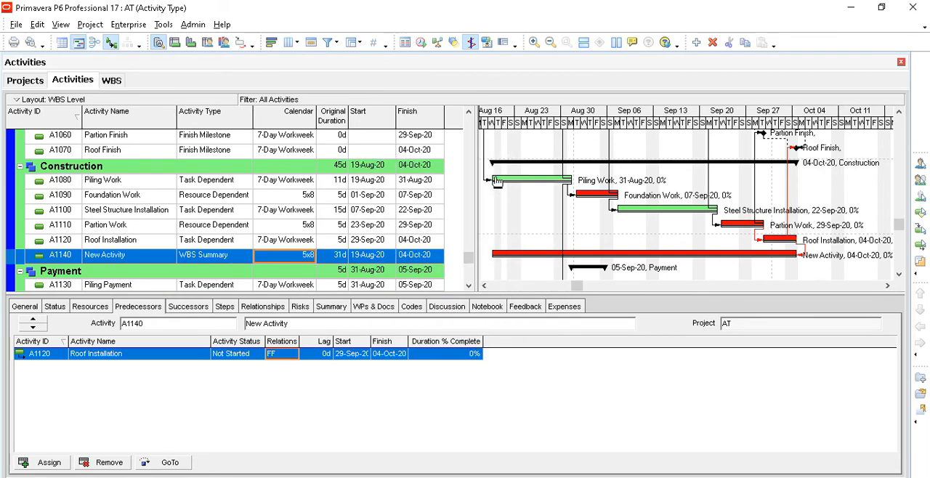
pyautogui.click(369, 181)
pyautogui.click(422, 243)
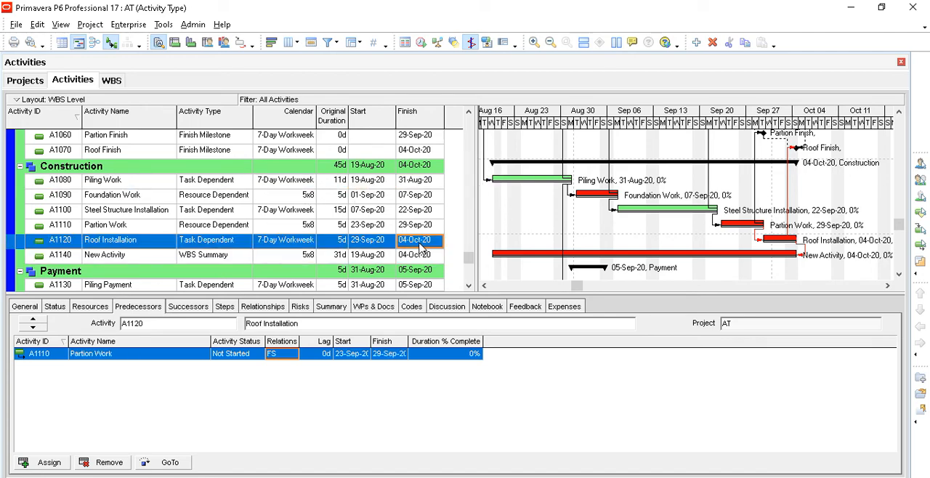
pyautogui.click(415, 254)
pyautogui.click(415, 240)
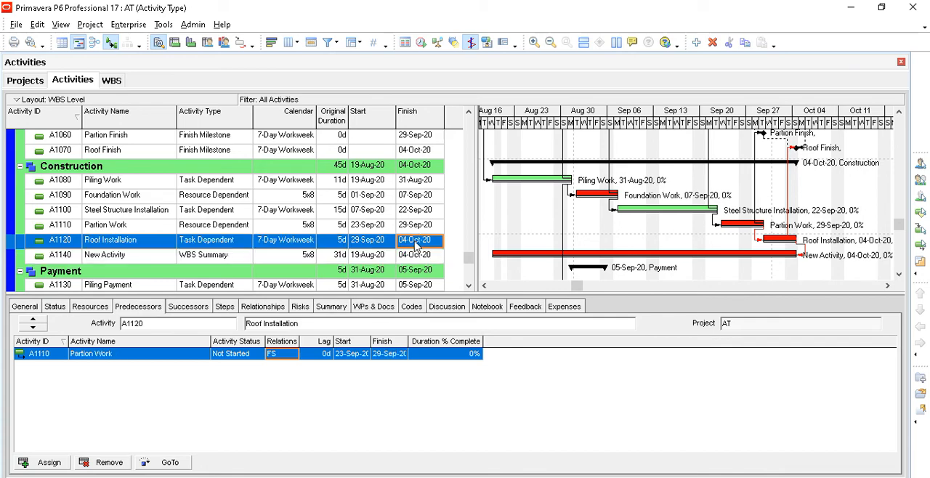
pyautogui.click(368, 181)
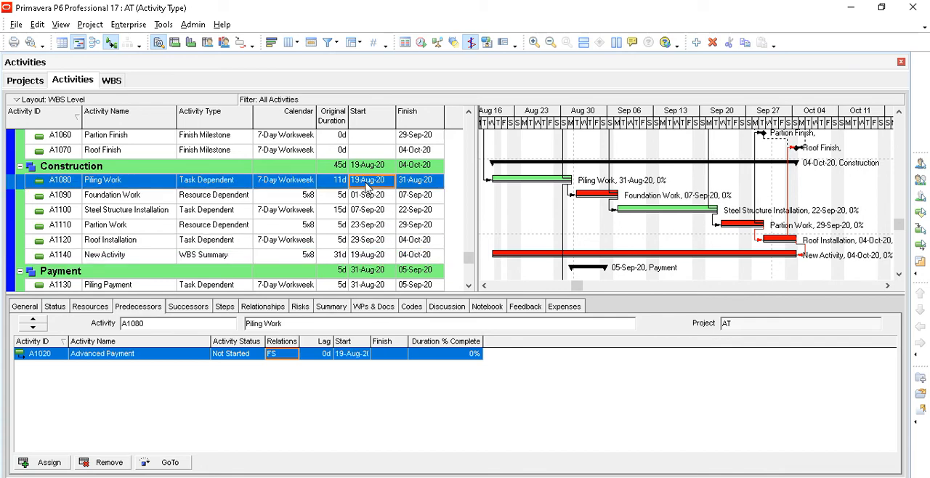
pyautogui.click(383, 259)
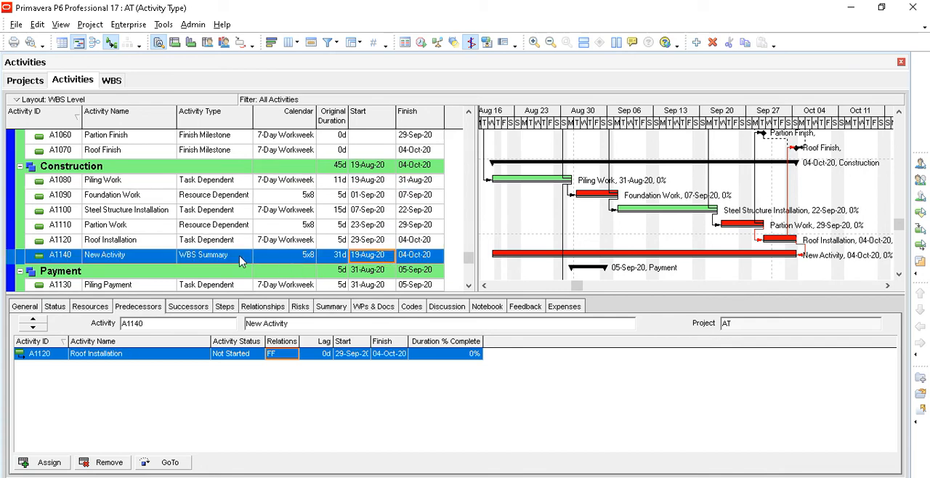
# - Rename WBS Summary activity A1140 as Construction Summary
pyautogui.click(164, 260)
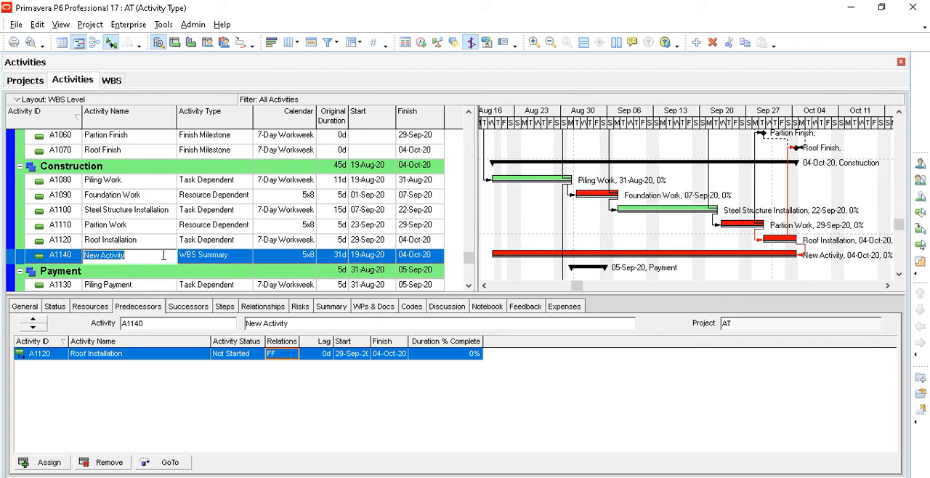
pyautogui.write('Construction Summary')
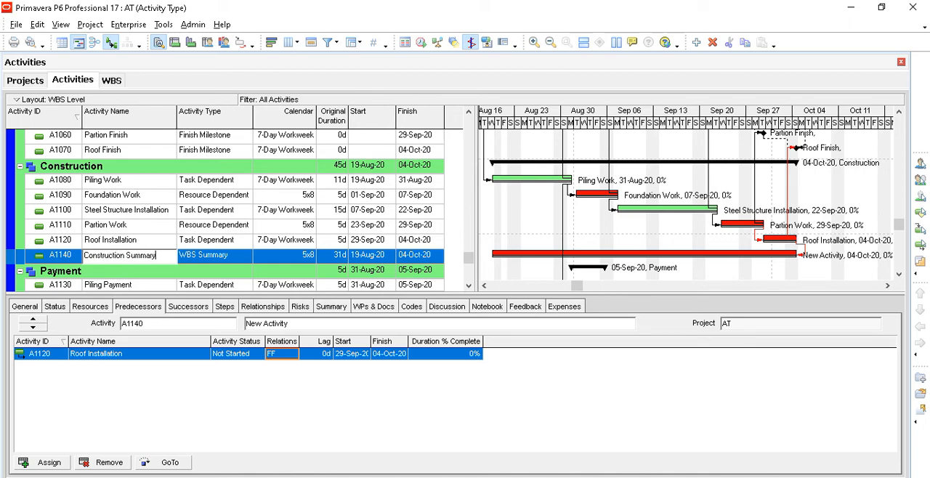
# - Assign Piling Work as a predecessor of Construction Summary with a start-to-start (SS) relationship
pyautogui.click(206, 245)
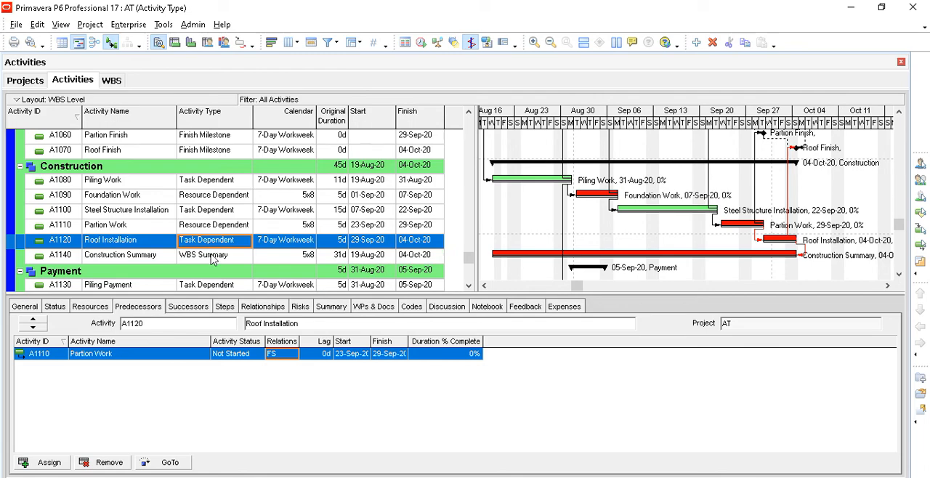
pyautogui.click(213, 258)
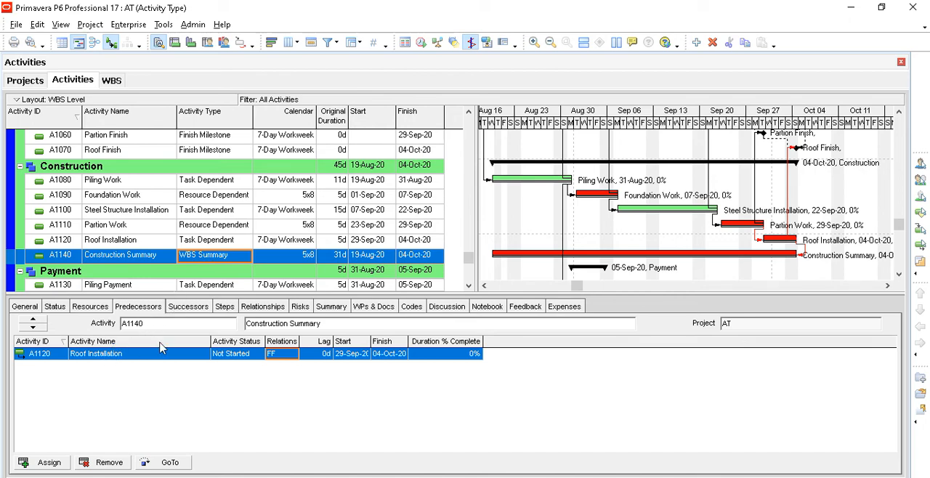
pyautogui.click(44, 463)
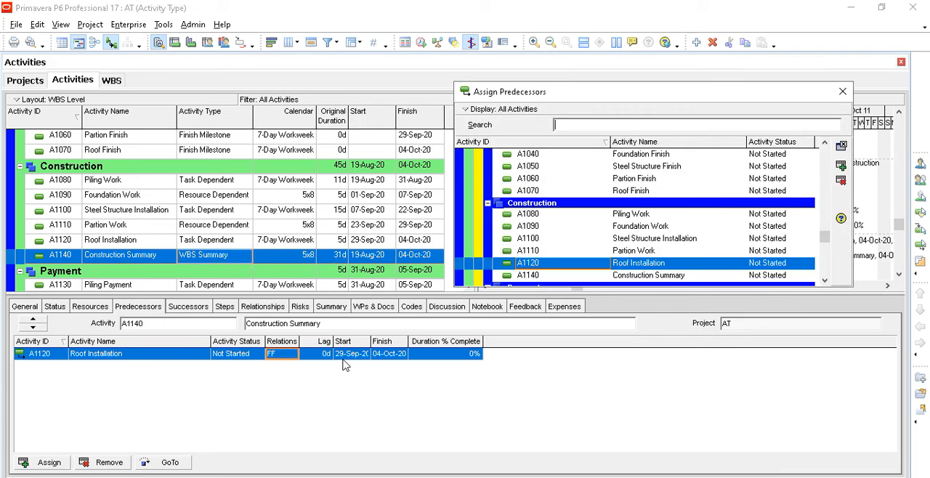
pyautogui.click(638, 215)
pyautogui.click(841, 168)
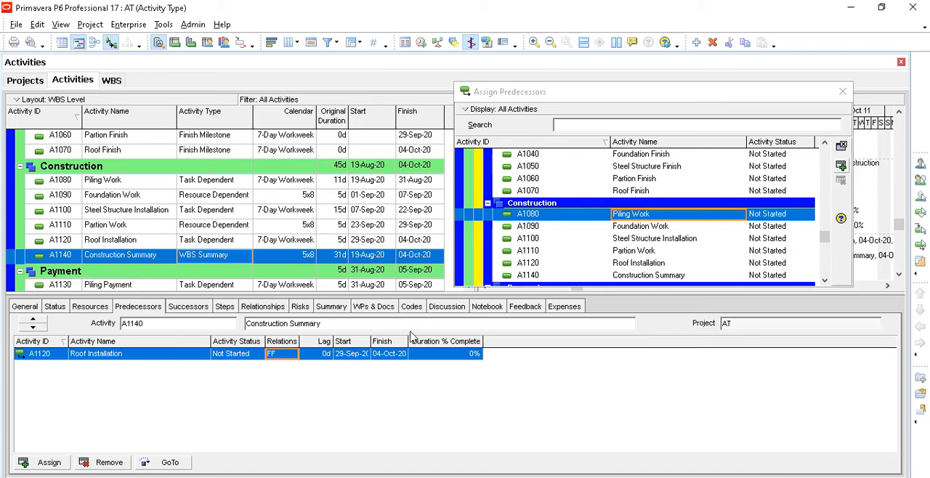
pyautogui.click(843, 92)
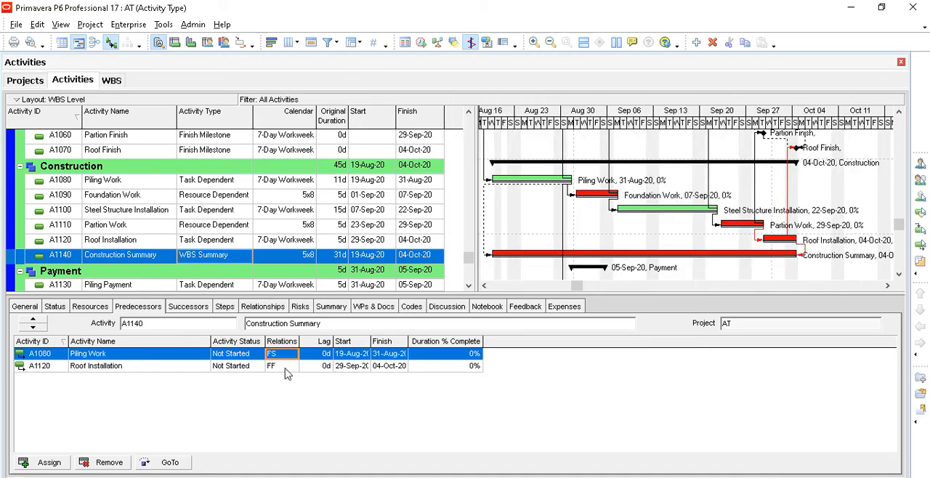
pyautogui.click(292, 354)
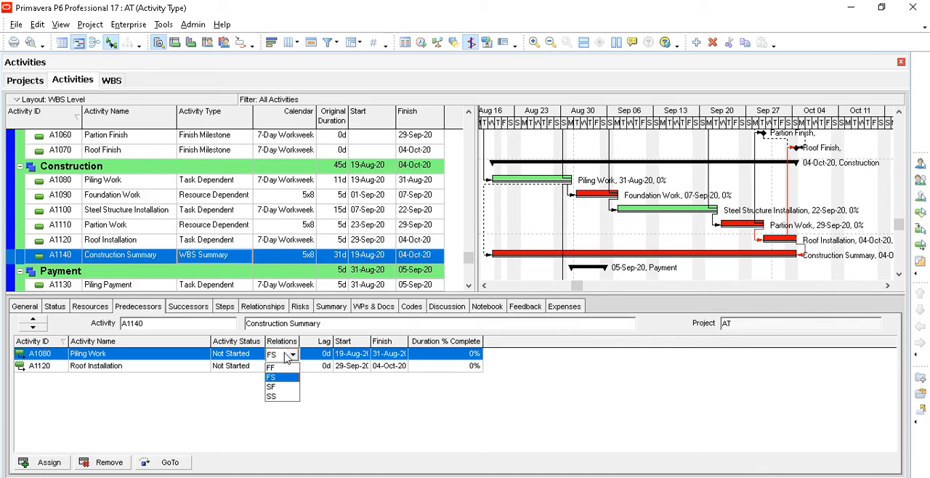
pyautogui.click(276, 397)
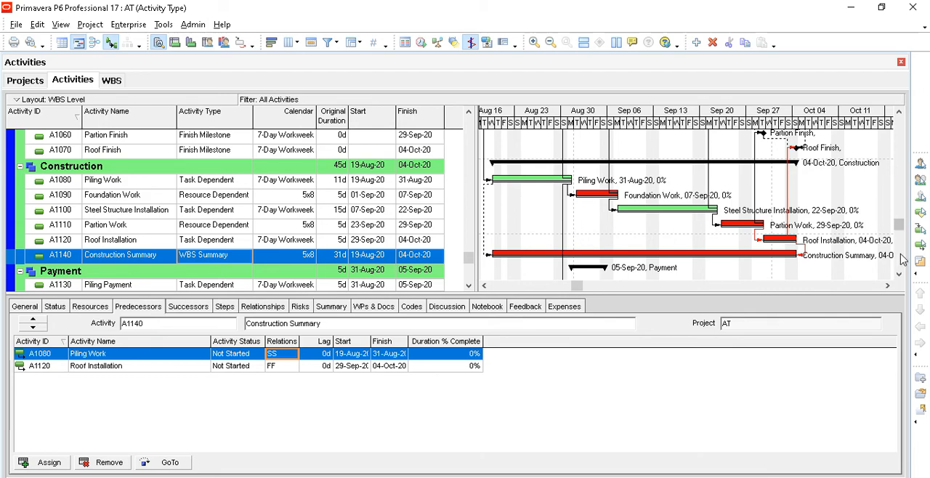
# - Review the activity types in the Construction and Milestone groups, including Construction Summary and the Level of Effort activity Management with its bar
pyautogui.scroll(-1, 900, 276)
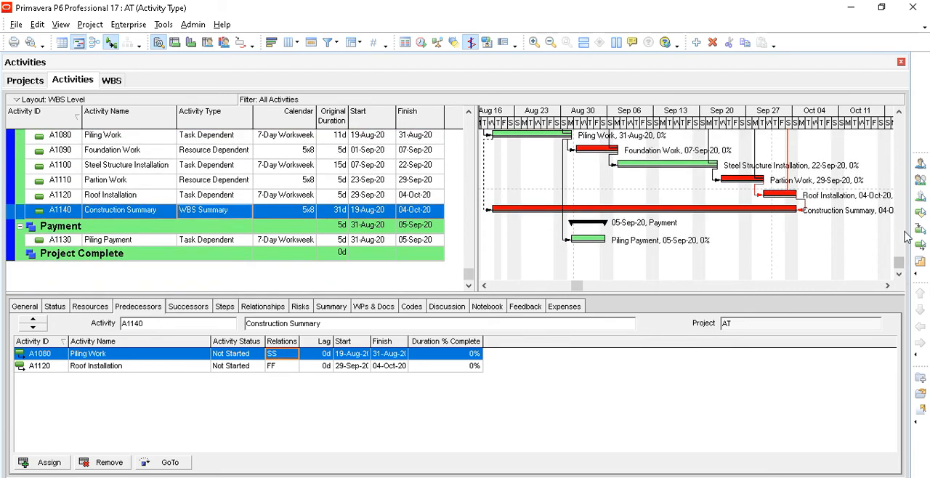
pyautogui.moveTo(900, 263)
pyautogui.mouseDown()
pyautogui.moveTo(895, 186)
pyautogui.moveTo(889, 257)
pyautogui.mouseUp()
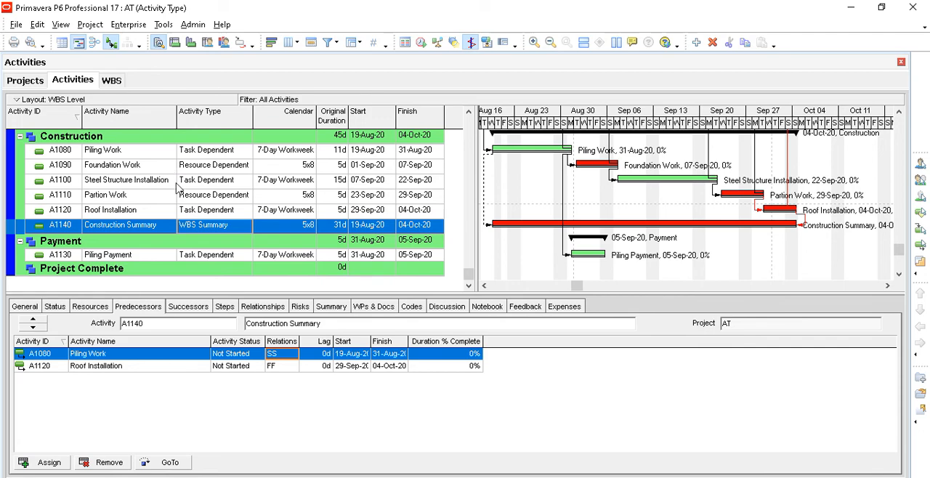
pyautogui.scroll(-1, 179, 187)
pyautogui.scroll(1, 207, 196)
pyautogui.click(214, 167)
pyautogui.click(216, 151)
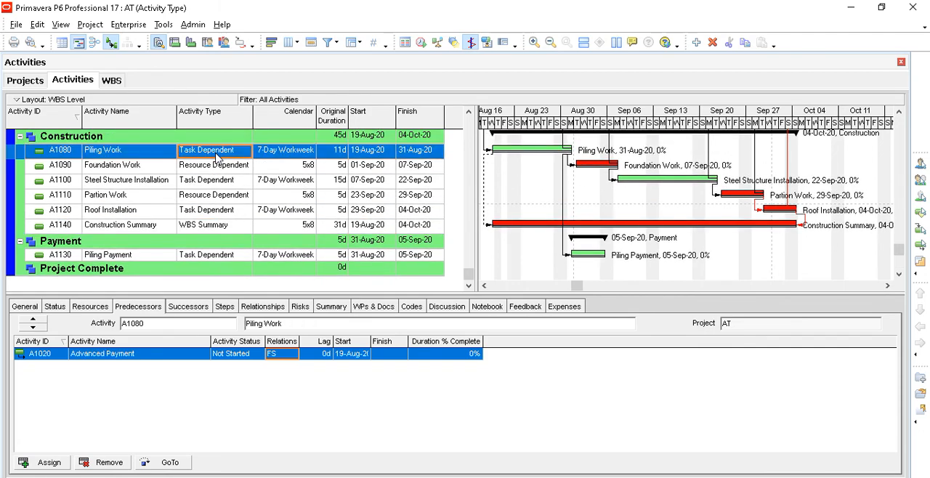
pyautogui.click(218, 168)
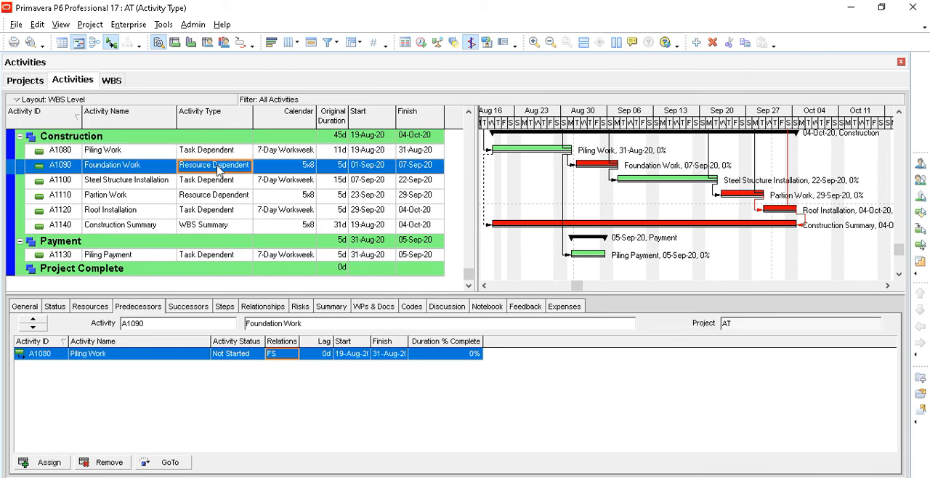
pyautogui.click(215, 226)
pyautogui.scroll(3, 215, 229)
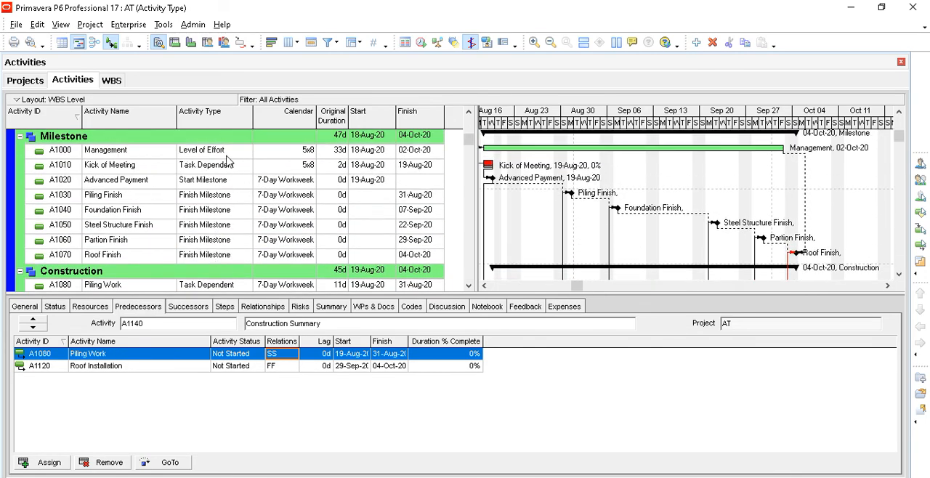
pyautogui.click(228, 152)
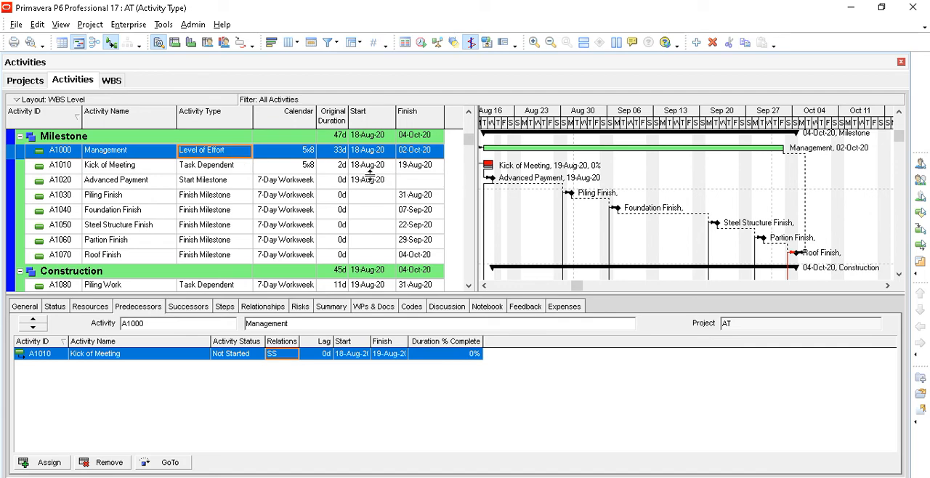
pyautogui.click(485, 286)
pyautogui.click(487, 288)
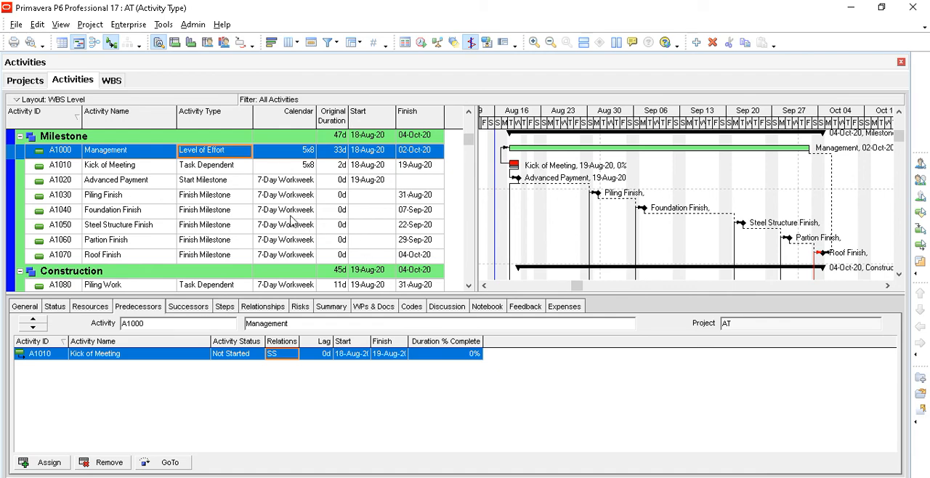
# - Add an activity named Foundation Payment under the Payment WBS, keeping the ID A1150
pyautogui.scroll(-1, 290, 221)
pyautogui.scroll(-2, 290, 221)
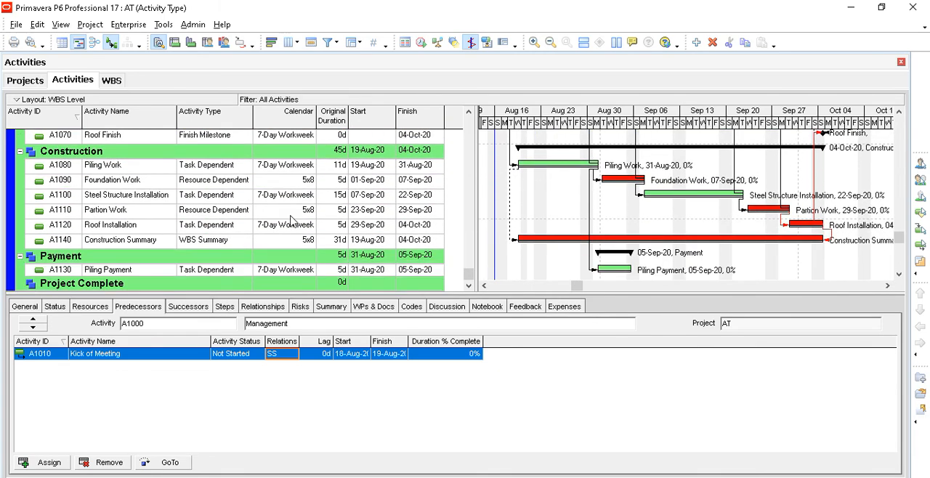
pyautogui.click(121, 251)
pyautogui.click(120, 255)
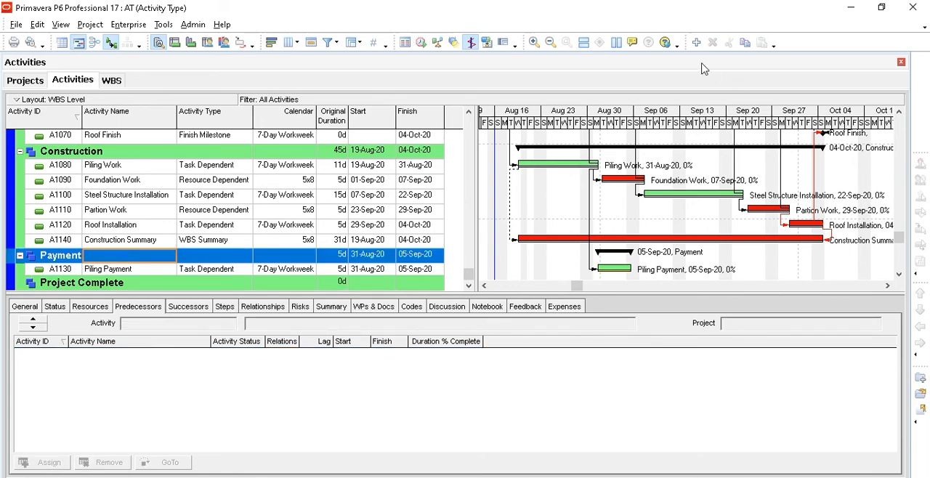
pyautogui.click(695, 43)
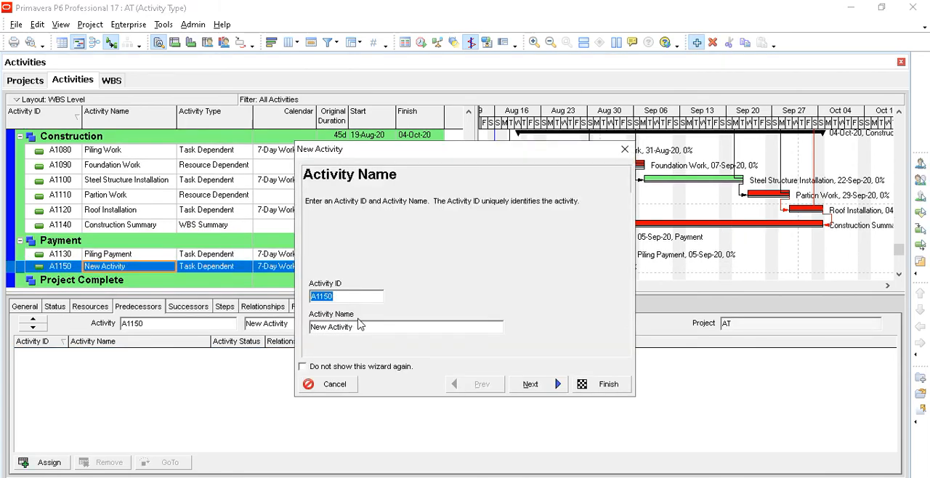
pyautogui.press('Tab')
pyautogui.write('F')
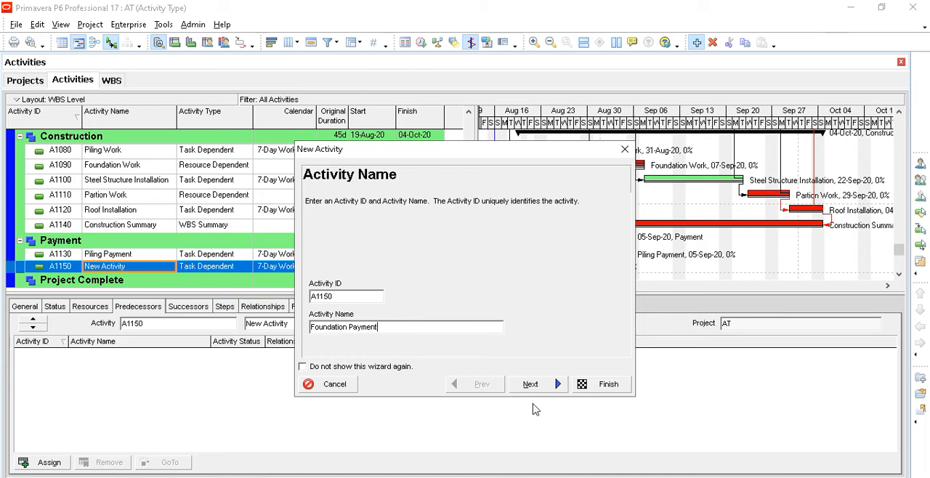
pyautogui.click(595, 385)
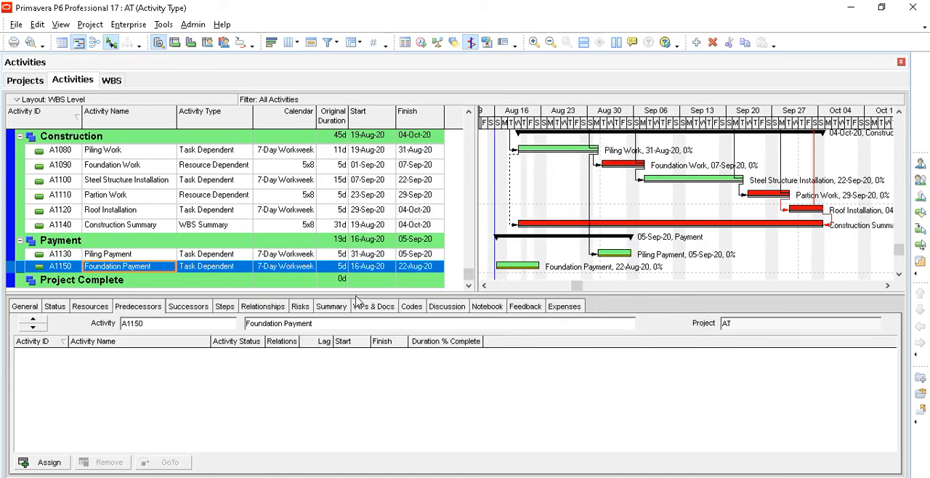
# - Add an activity named Steel Strcuture Payment under the Payment WBS, keeping the ID A1160
pyautogui.click(138, 243)
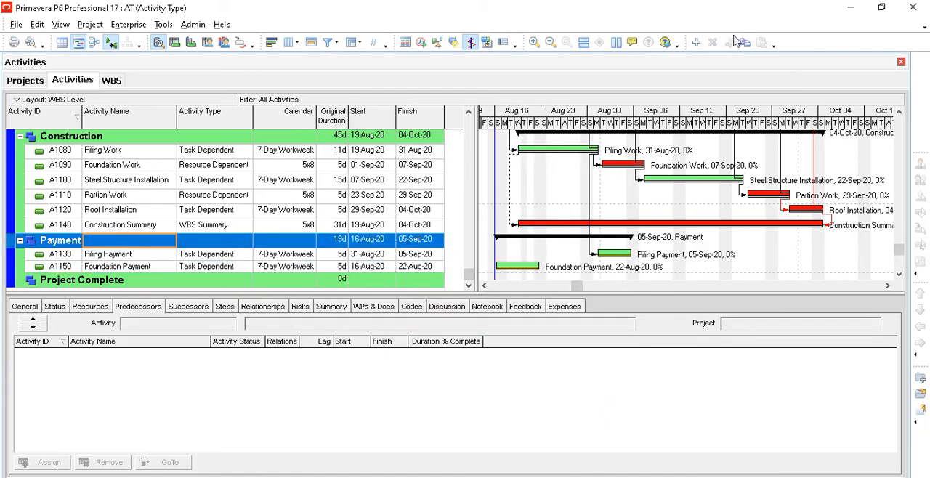
pyautogui.click(696, 44)
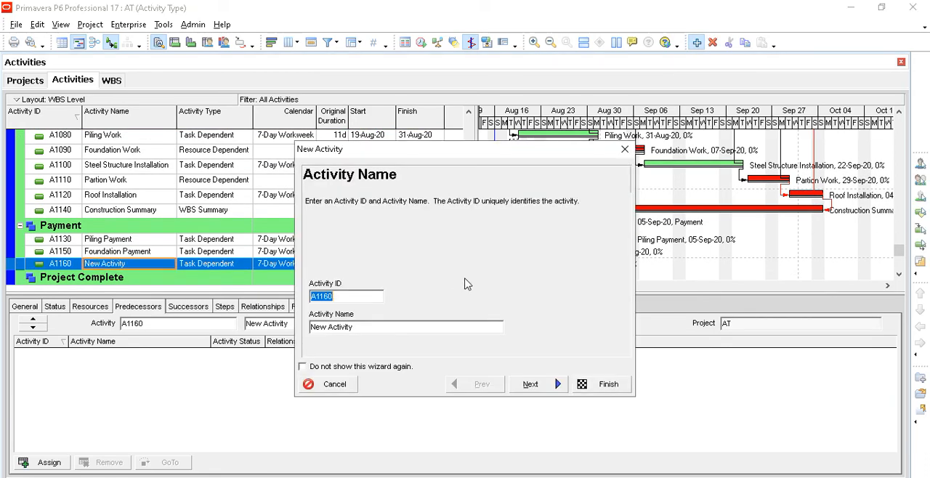
pyautogui.press('Tab')
pyautogui.write('S')
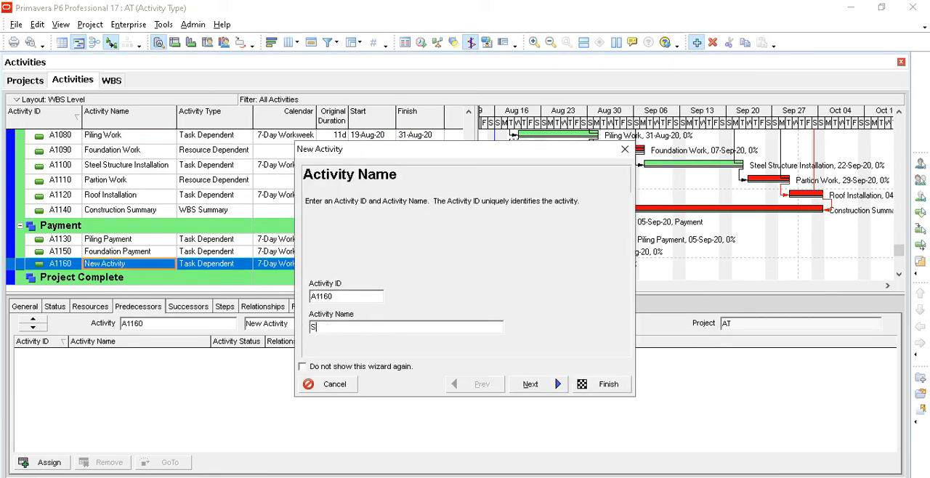
pyautogui.write('teel Strcuture Payment')
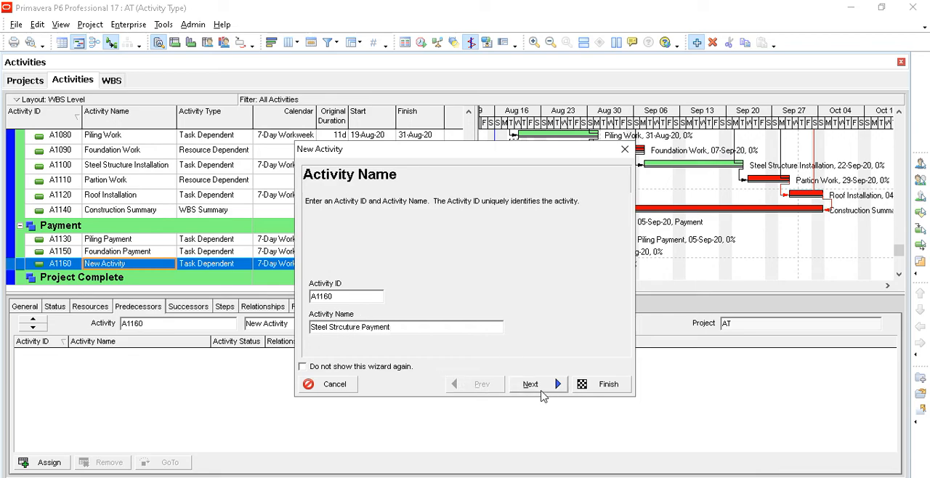
pyautogui.click(608, 385)
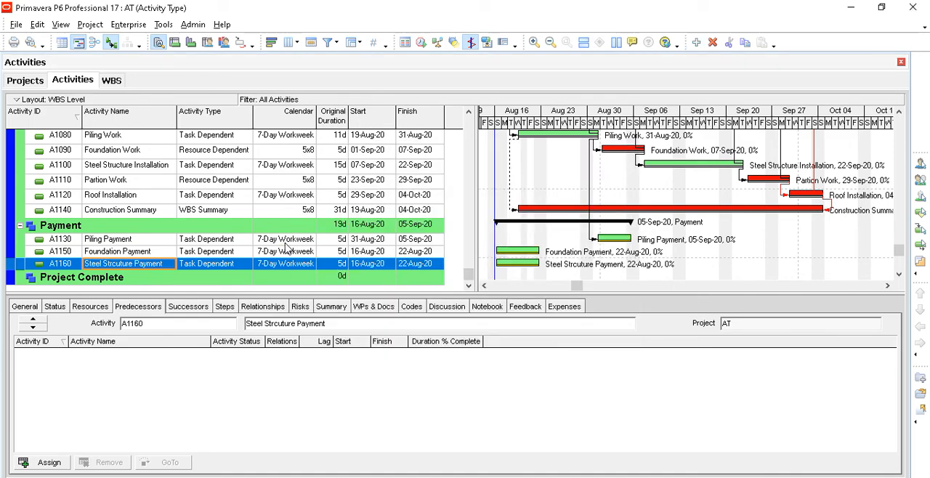
# - Assign Foundation Payment as a finish-to-start predecessor of Piling Payment
pyautogui.click(204, 242)
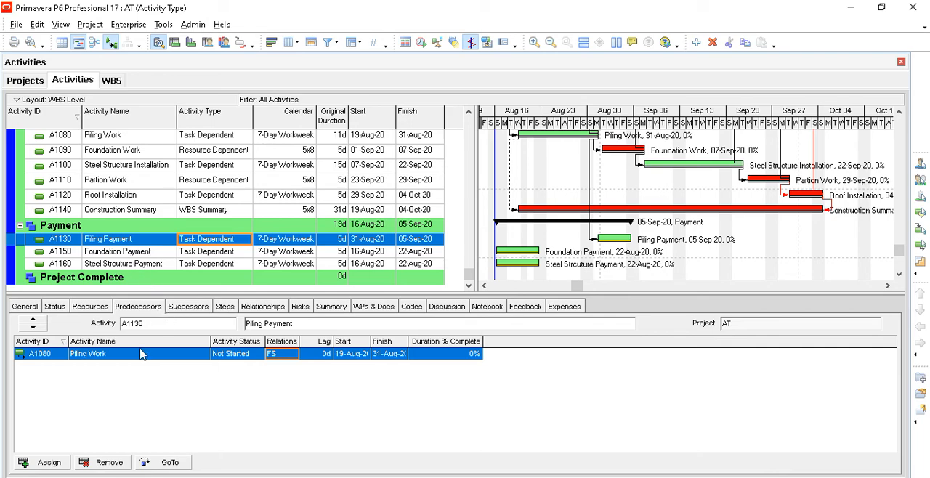
pyautogui.click(58, 462)
pyautogui.scroll(-3, 636, 277)
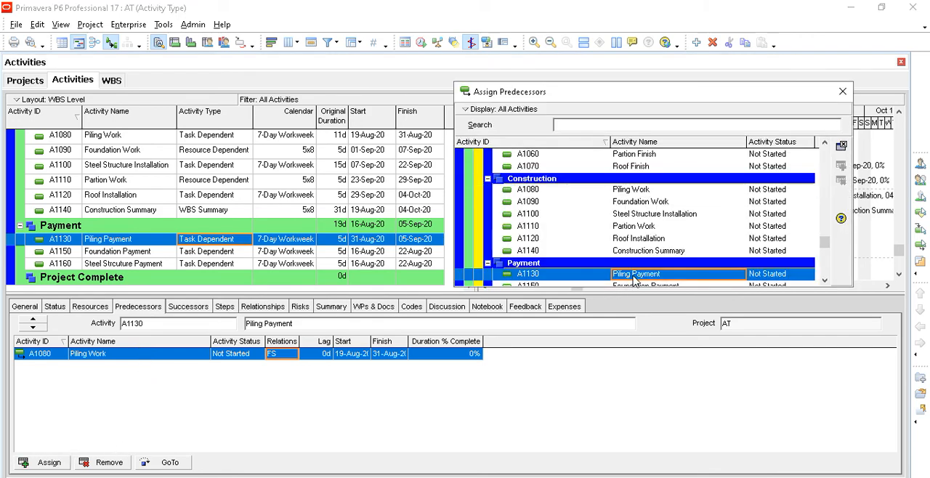
pyautogui.click(644, 251)
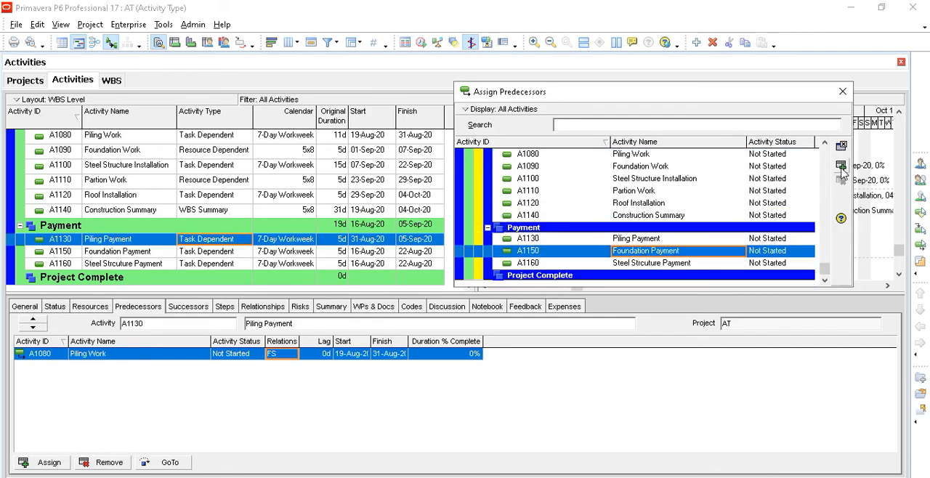
pyautogui.click(841, 167)
pyautogui.click(843, 91)
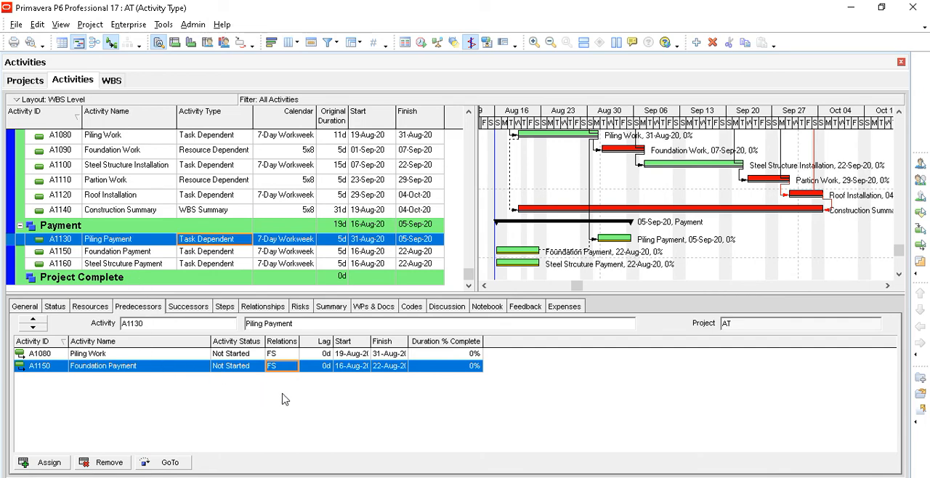
# - Remove the Foundation Payment predecessor from Piling Payment
pyautogui.click(141, 155)
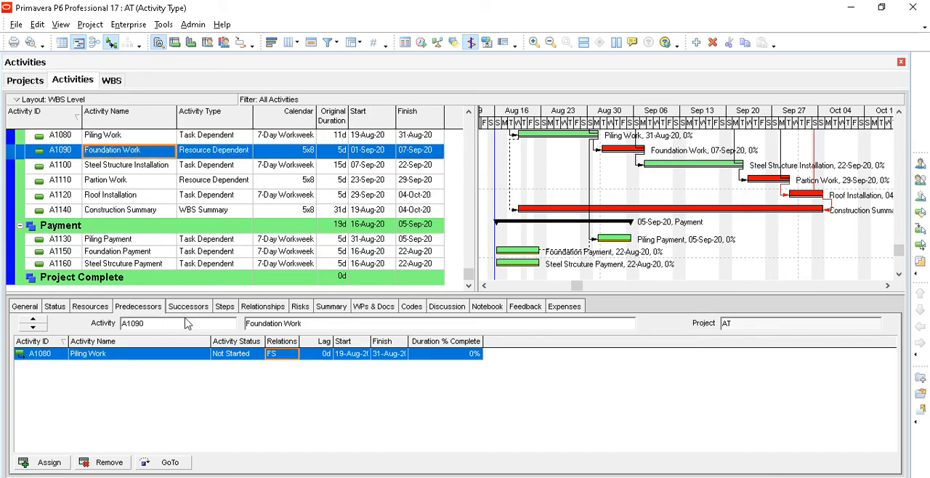
pyautogui.click(136, 255)
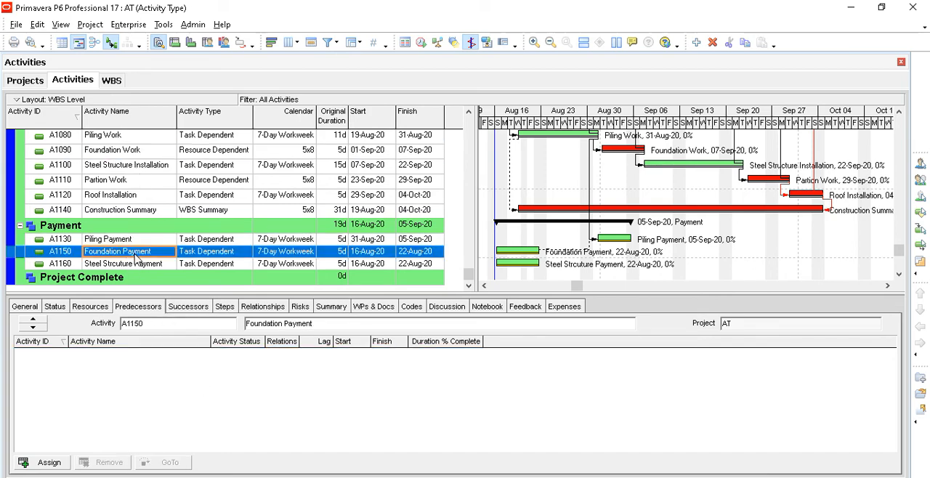
pyautogui.click(132, 241)
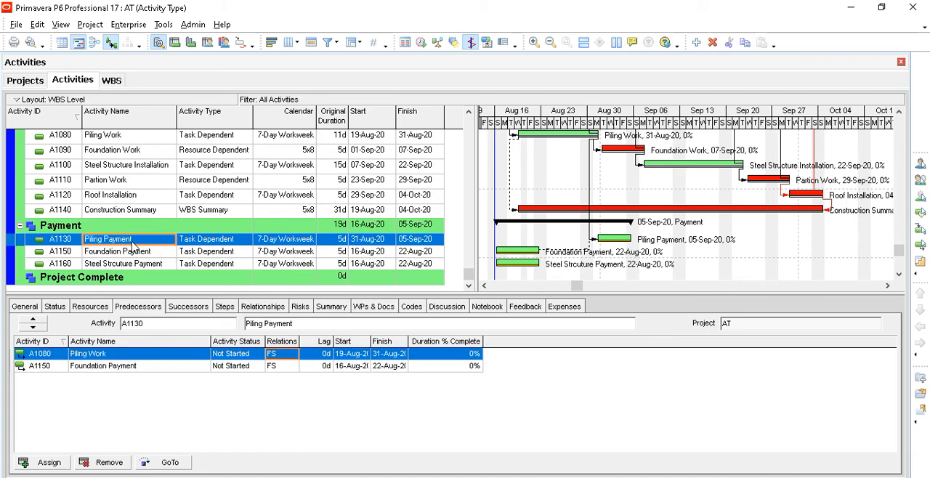
pyautogui.click(144, 367)
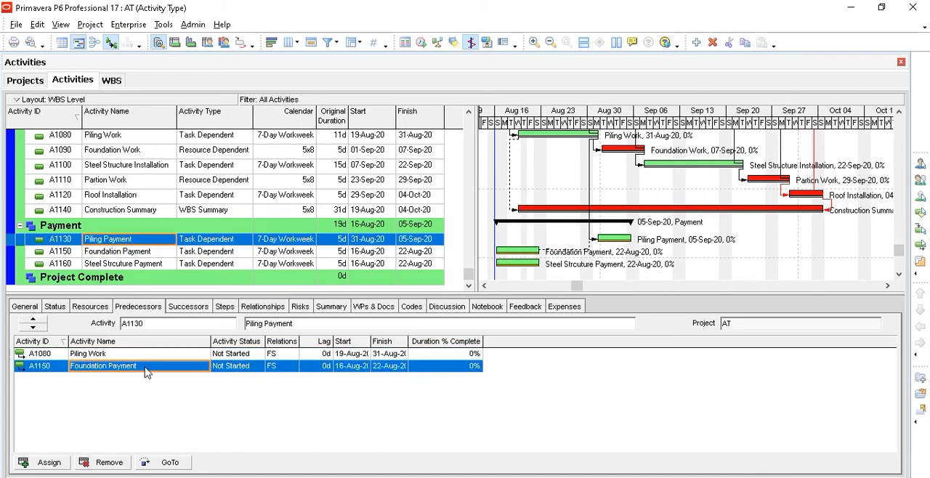
pyautogui.click(109, 462)
pyautogui.click(430, 277)
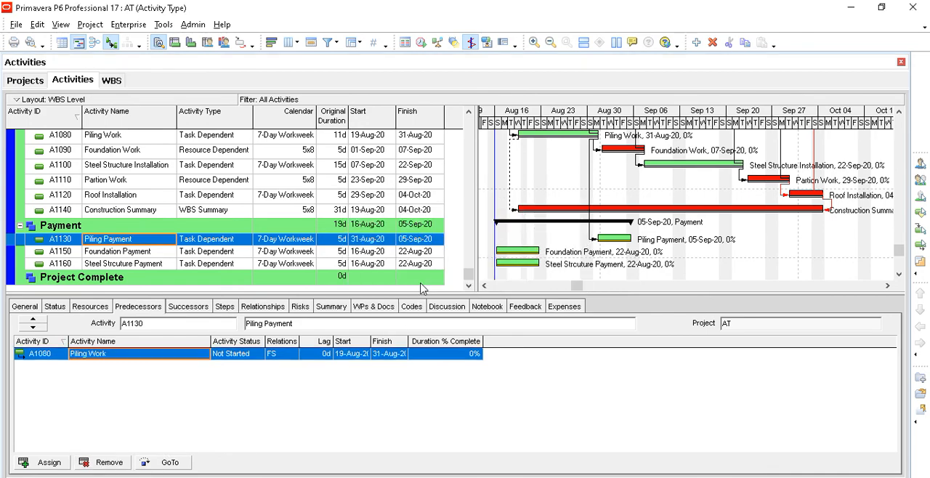
# - Assign Foundation Payment (A1150) as a finish-to-start successor of Piling Payment
pyautogui.click(187, 311)
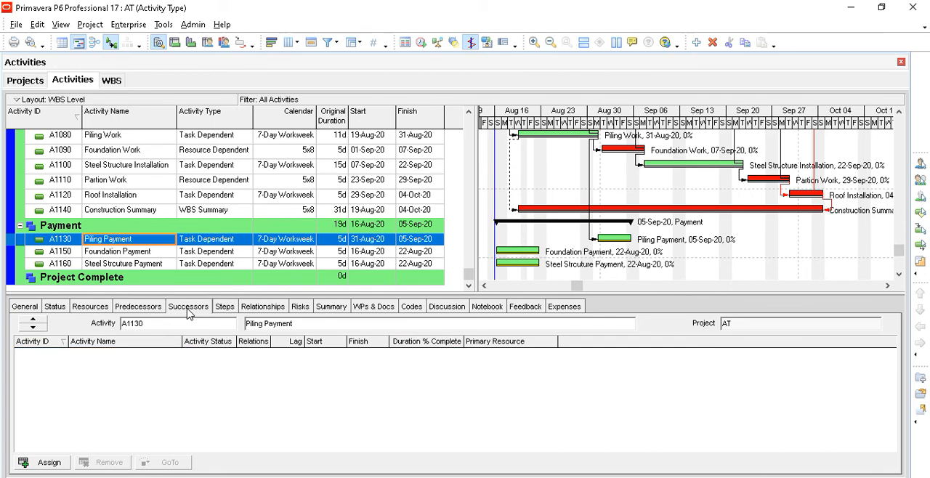
pyautogui.click(48, 463)
pyautogui.click(659, 294)
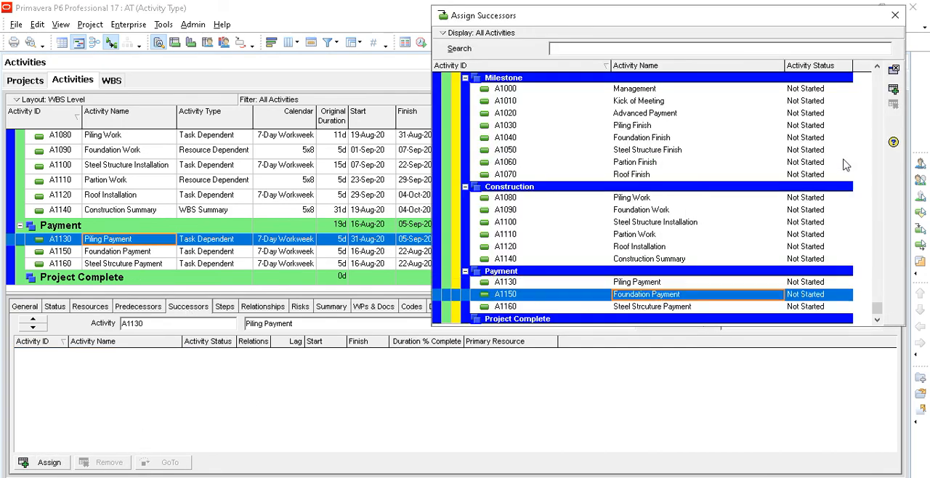
pyautogui.click(893, 89)
pyautogui.click(895, 16)
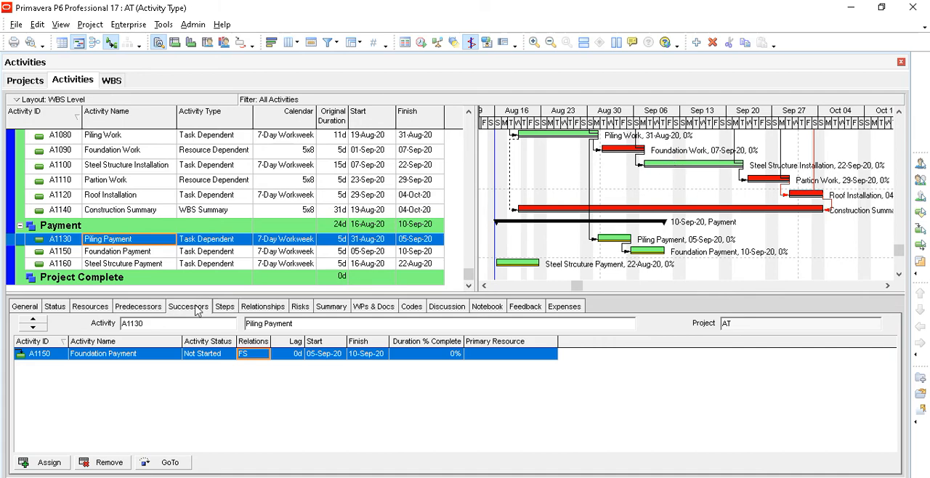
# - Assign Foundation Work (A1090) as a finish-to-start predecessor of Foundation Payment
pyautogui.click(156, 252)
pyautogui.click(125, 309)
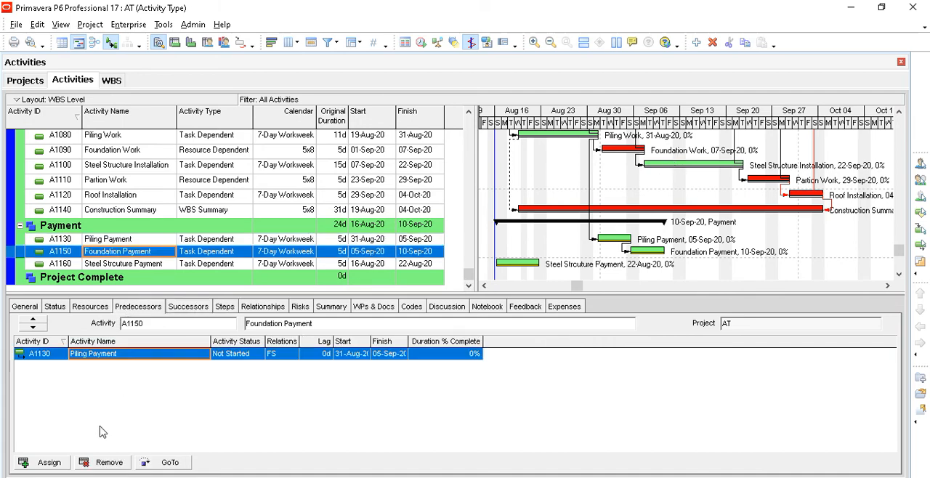
pyautogui.click(47, 463)
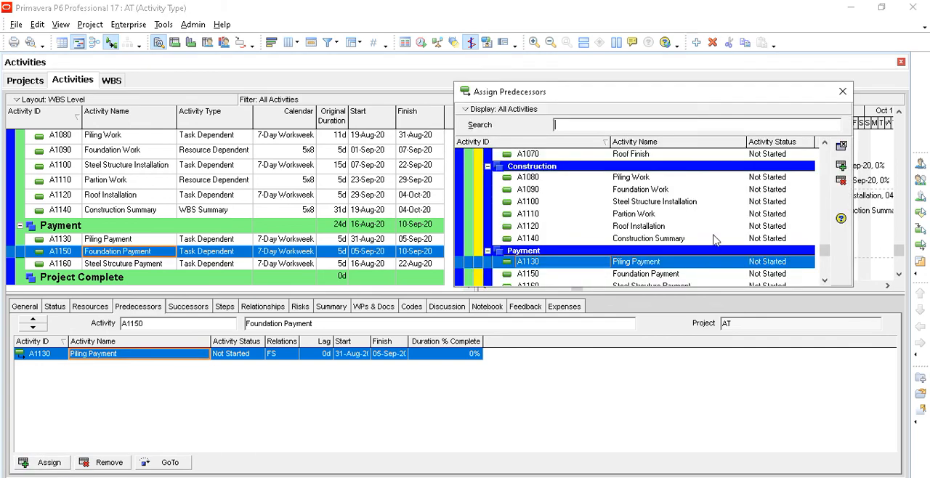
pyautogui.click(641, 190)
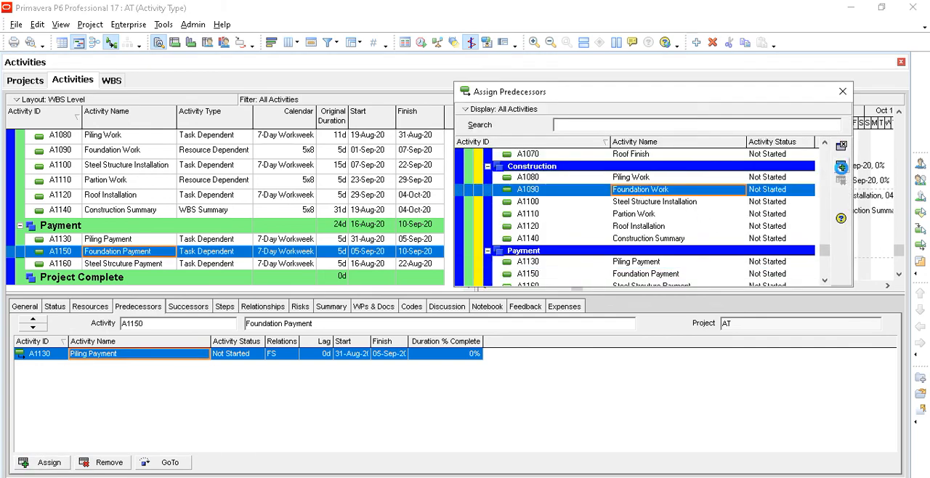
pyautogui.click(841, 168)
pyautogui.click(842, 92)
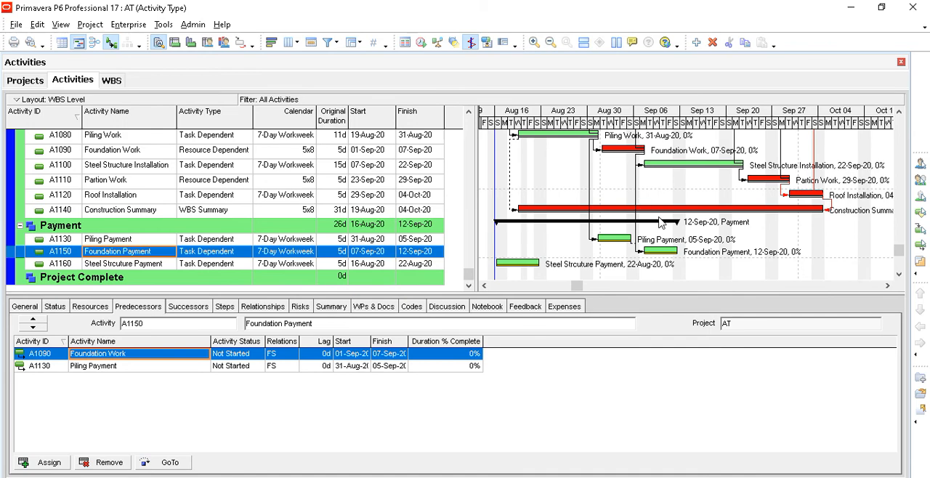
# - Assign Steel Structure Installation (A1100) as a finish-to-start predecessor of Steel Strcuture Payment
pyautogui.click(167, 268)
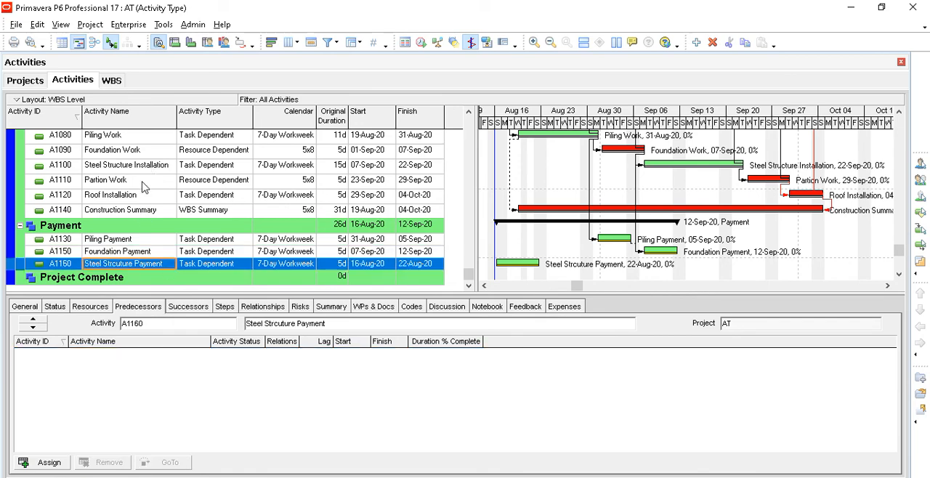
pyautogui.click(51, 462)
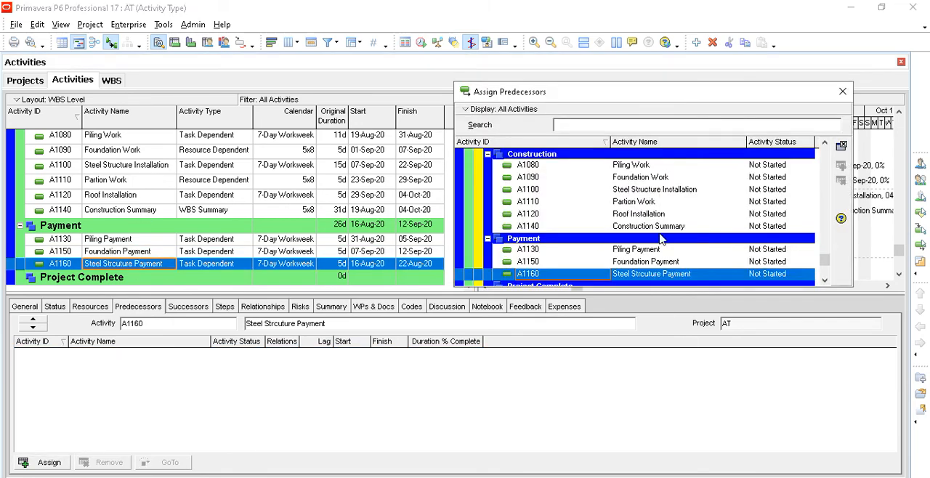
pyautogui.click(673, 190)
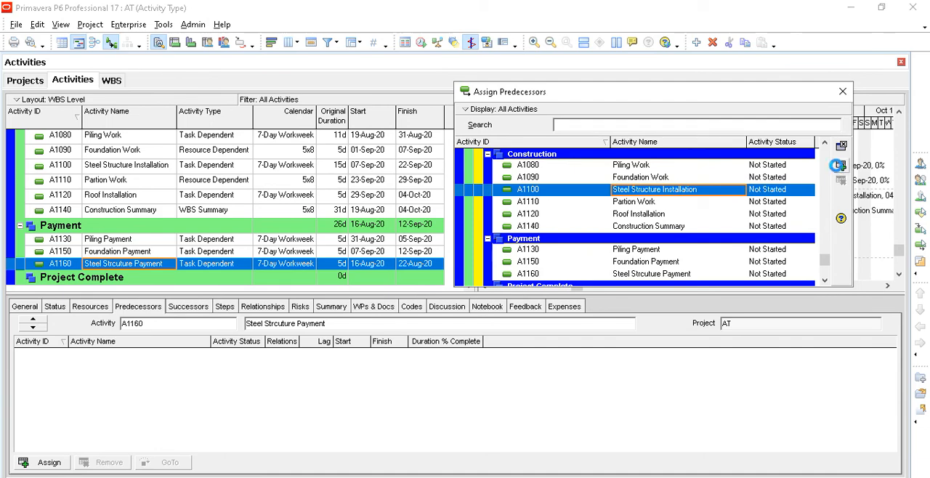
pyautogui.click(840, 168)
pyautogui.click(843, 91)
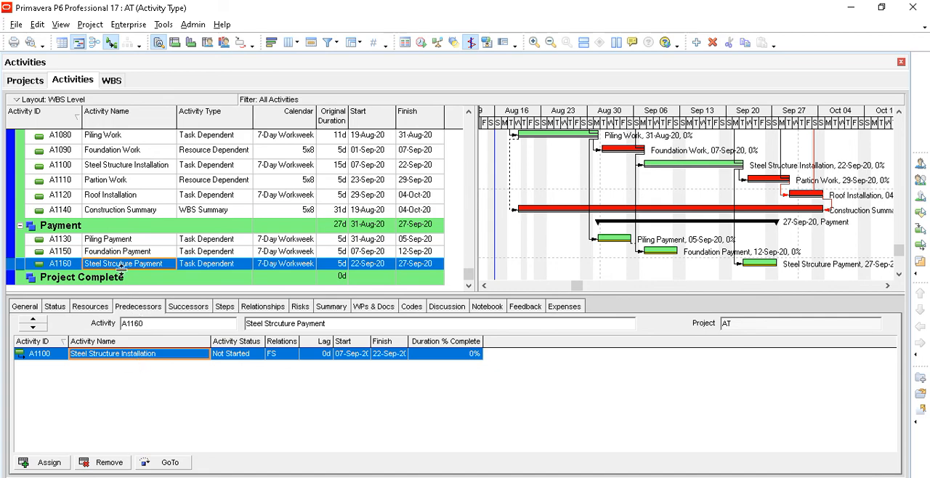
# - Assign Foundation Payment (A1150) as an additional finish-to-start predecessor of Steel Strcuture Payment
pyautogui.click(45, 462)
pyautogui.click(638, 263)
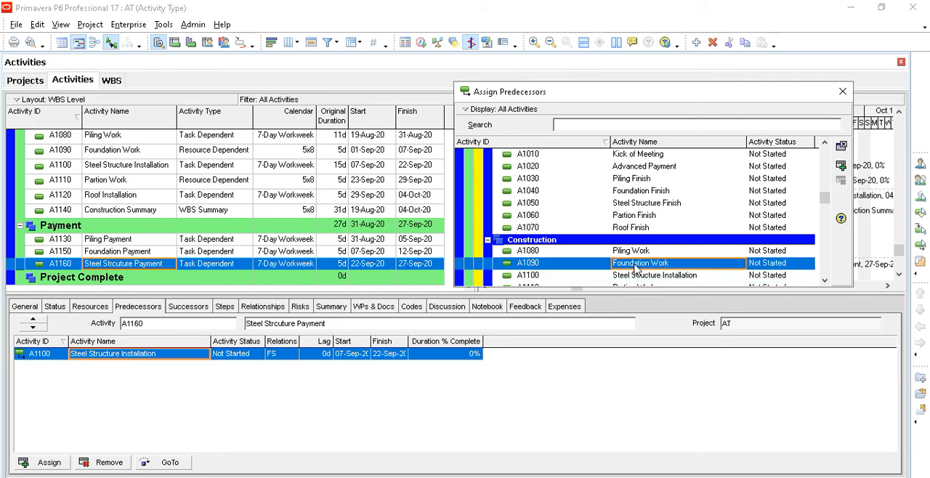
pyautogui.scroll(-2, 642, 270)
pyautogui.scroll(-1, 642, 270)
pyautogui.click(644, 251)
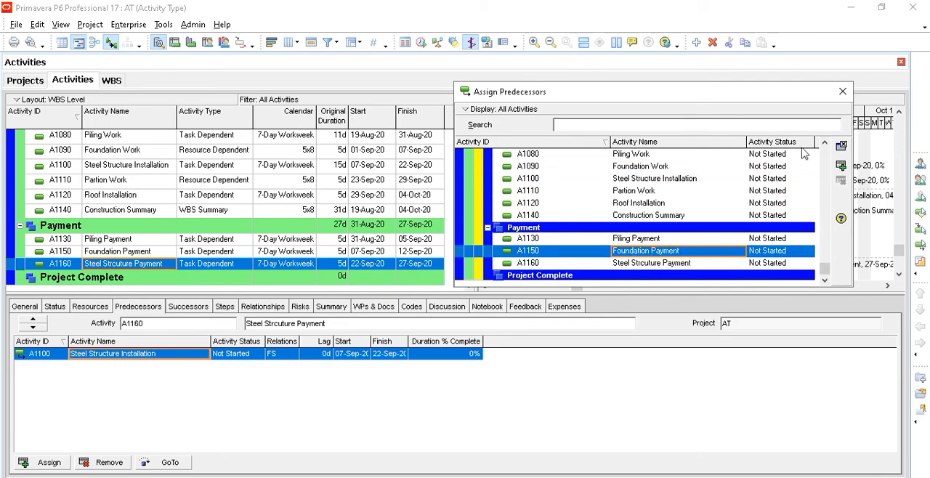
pyautogui.click(840, 168)
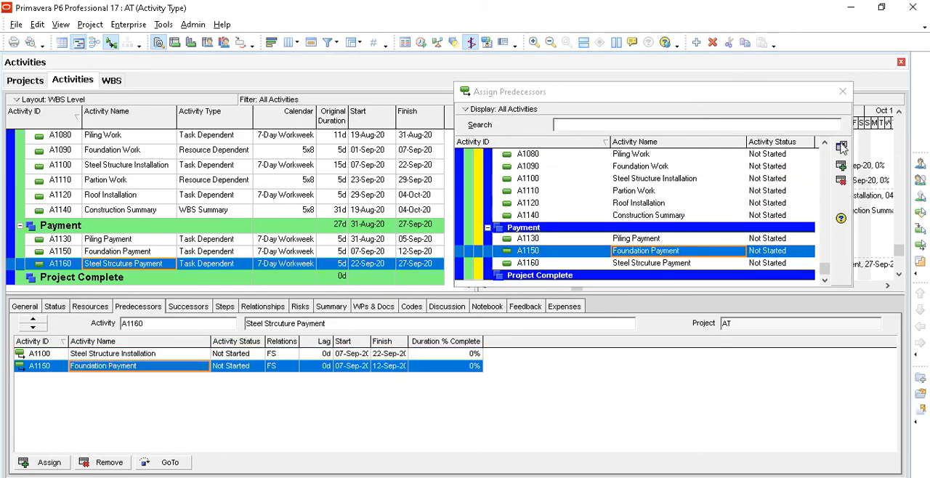
pyautogui.click(842, 91)
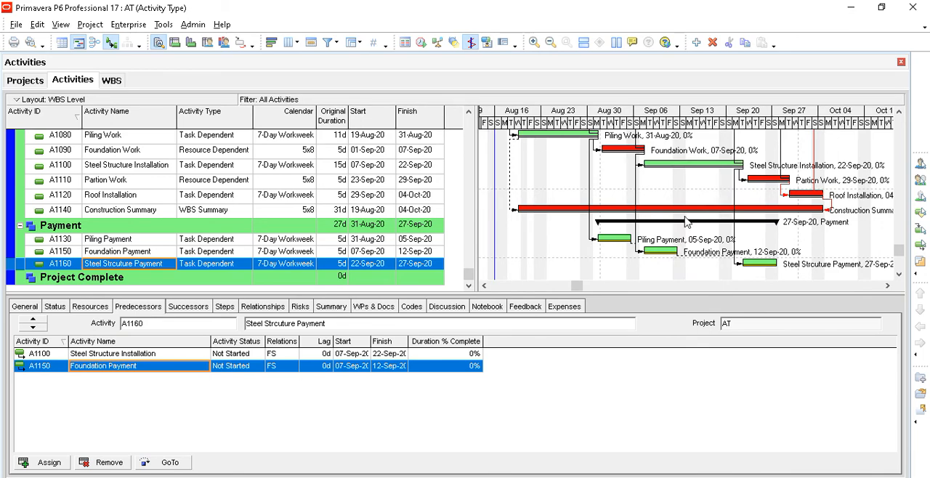
# - Add an activity under the Payment WBS, keeping the default ID A1170 and the name New Activity
pyautogui.moveTo(899, 254)
pyautogui.mouseDown()
pyautogui.moveTo(898, 189)
pyautogui.moveTo(885, 167)
pyautogui.moveTo(899, 209)
pyautogui.moveTo(898, 270)
pyautogui.mouseUp()
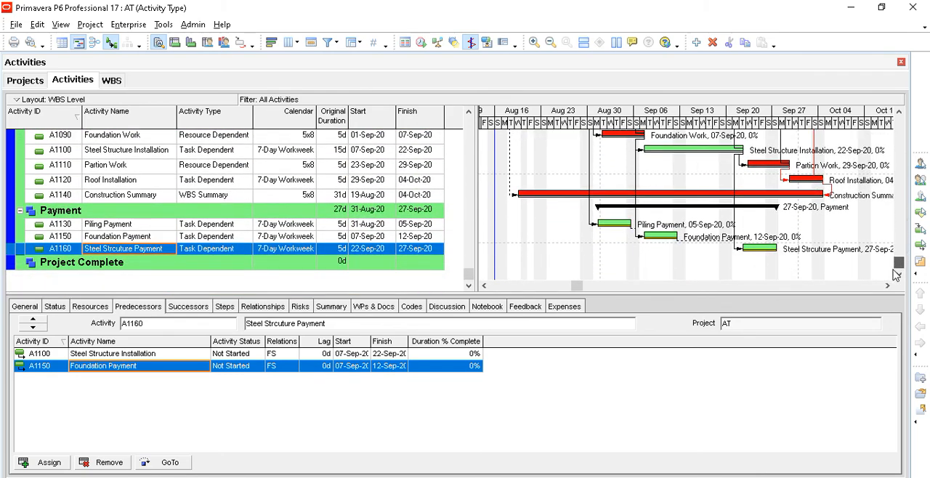
pyautogui.click(154, 215)
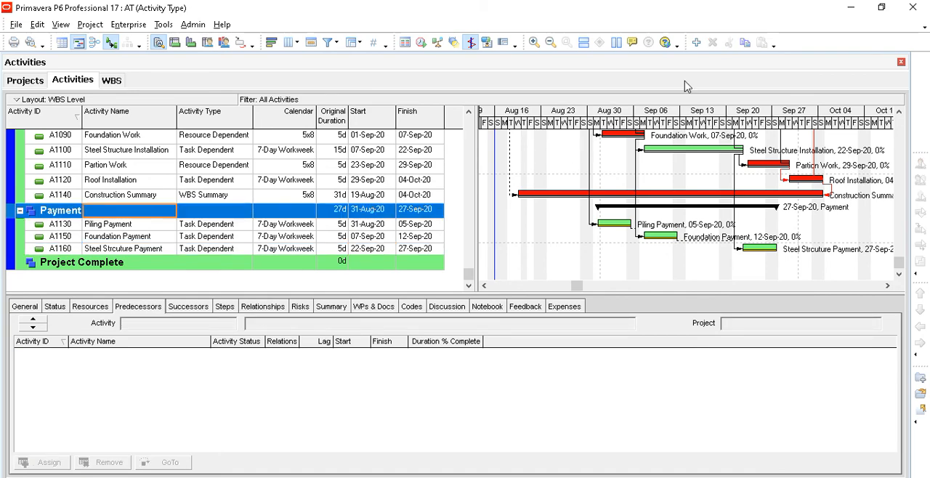
pyautogui.click(697, 43)
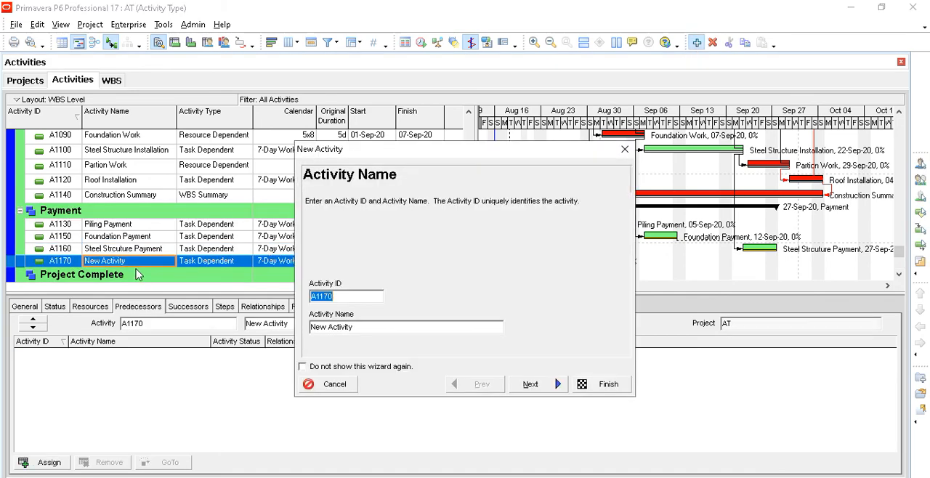
pyautogui.click(609, 385)
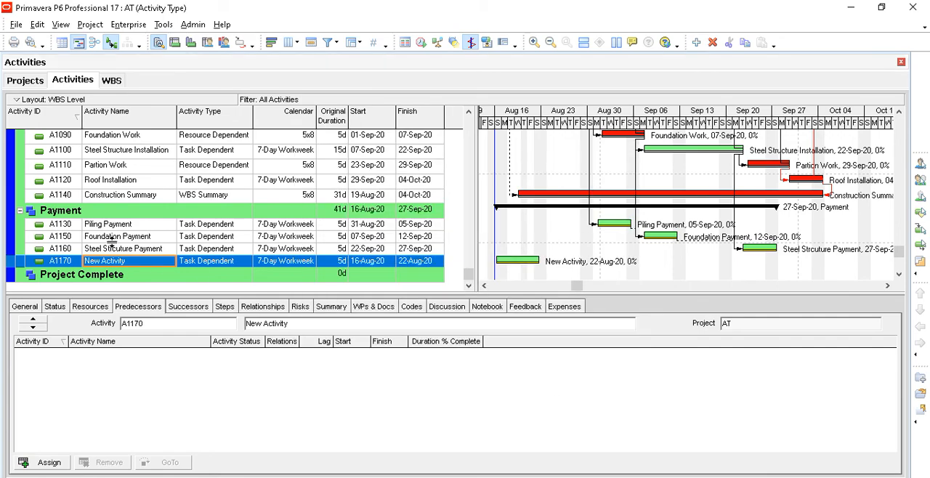
# - Compare the dates of the payment activities and set the activity type of A1170 New Activity to WBS Summary
pyautogui.click(343, 263)
pyautogui.click(367, 227)
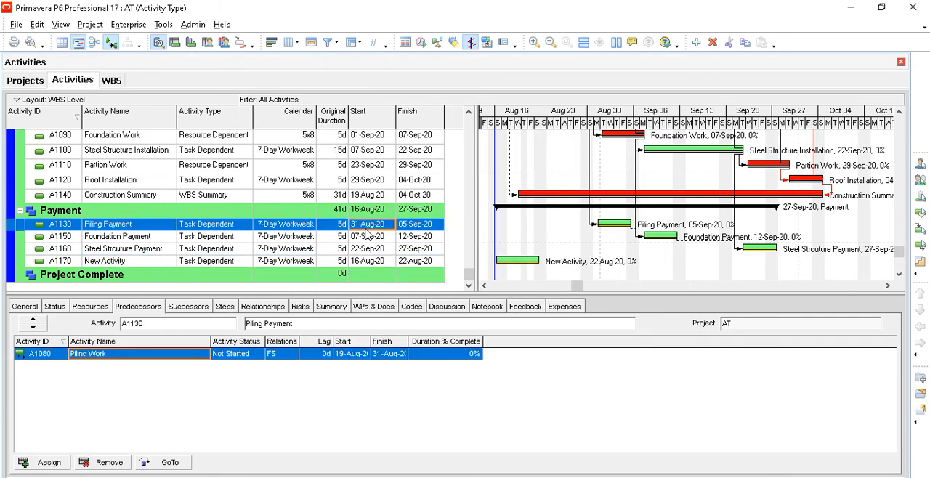
pyautogui.click(367, 265)
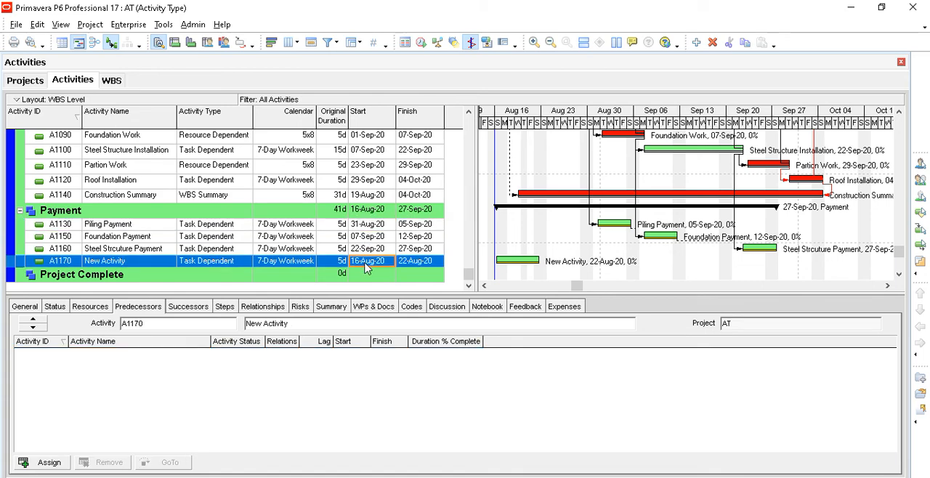
pyautogui.click(417, 250)
pyautogui.click(425, 266)
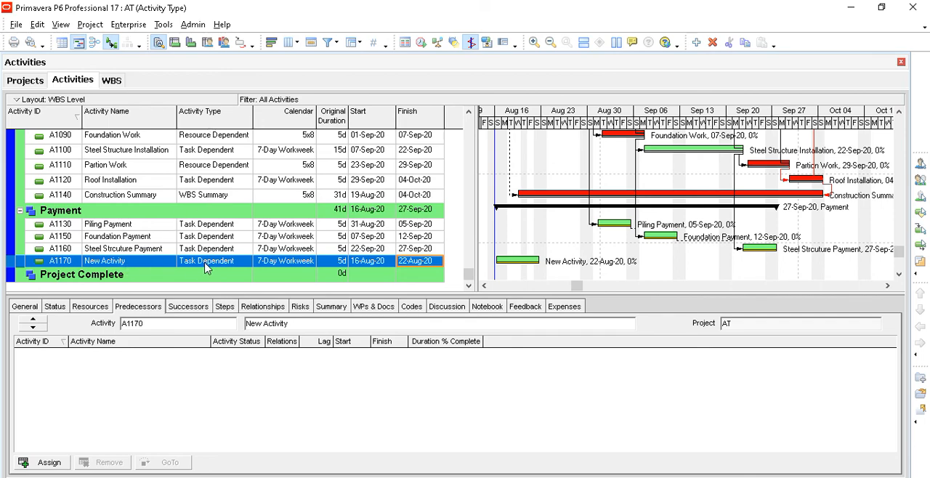
pyautogui.click(110, 225)
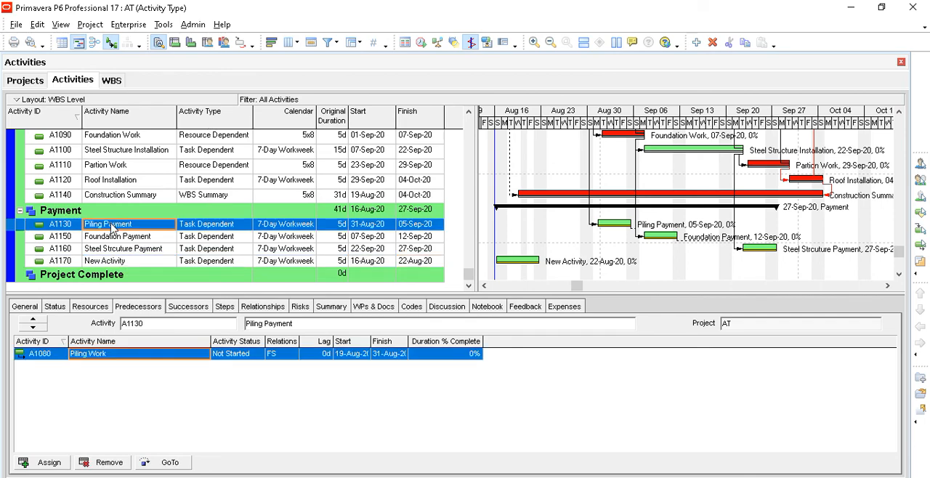
pyautogui.click(148, 250)
pyautogui.click(199, 263)
pyautogui.click(199, 263)
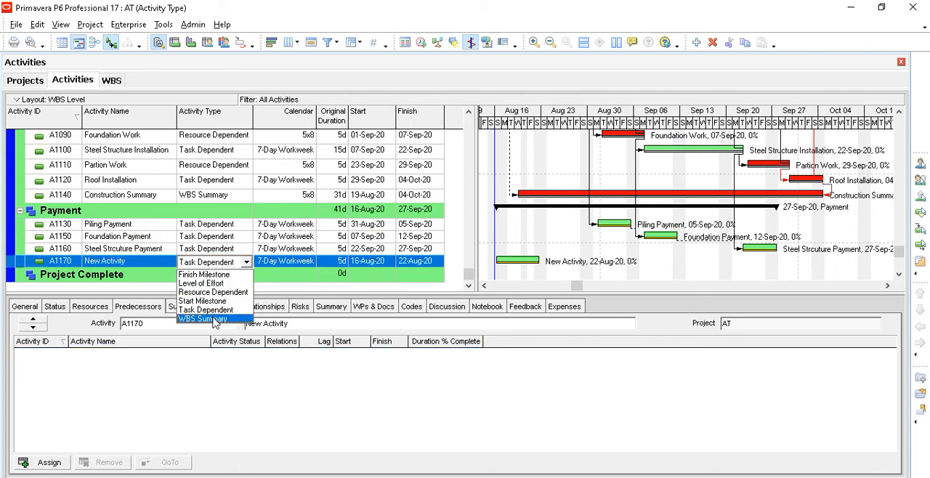
pyautogui.click(221, 321)
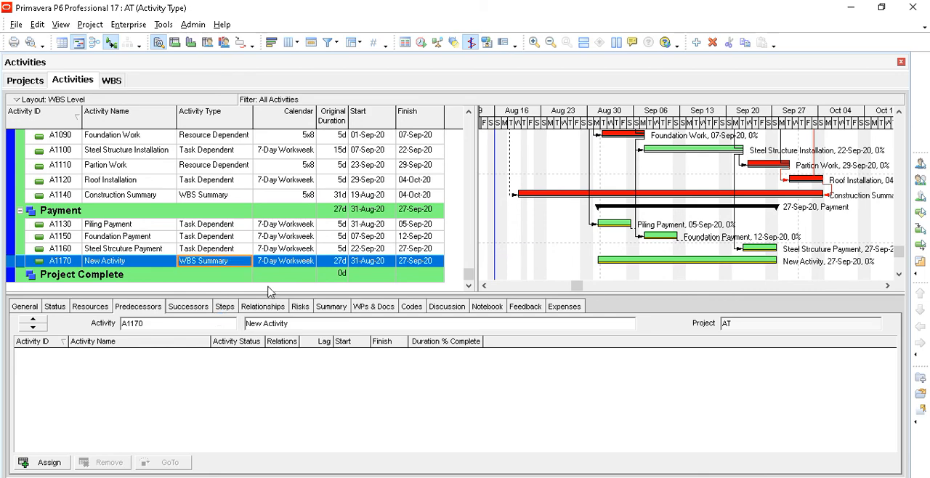
# - Examine the duration and dates of the payment summary activity and review the activity types across the Milestone, Construction and Payment groups
pyautogui.click(343, 263)
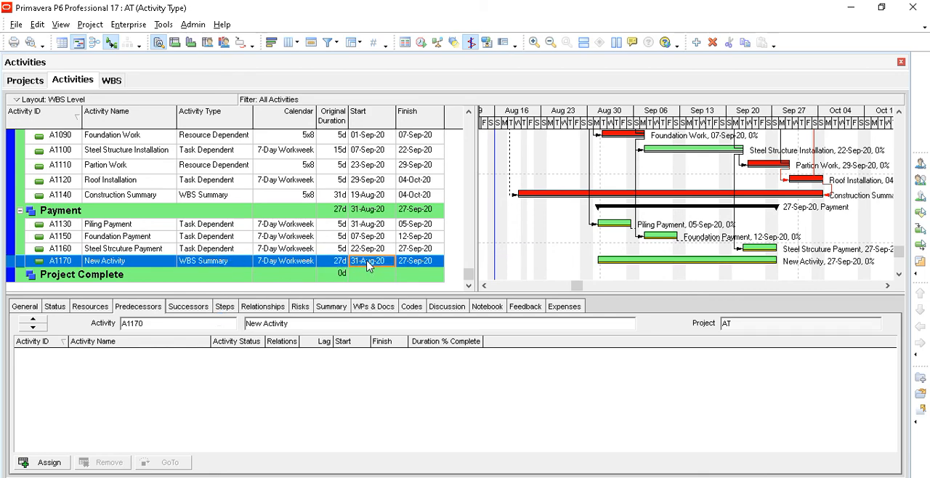
pyautogui.click(368, 265)
pyautogui.scroll(1, 231, 204)
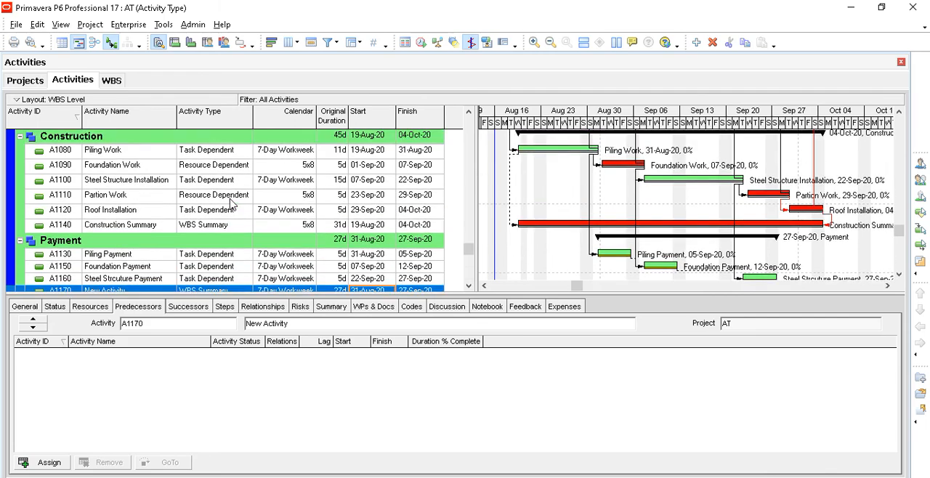
pyautogui.scroll(3, 231, 204)
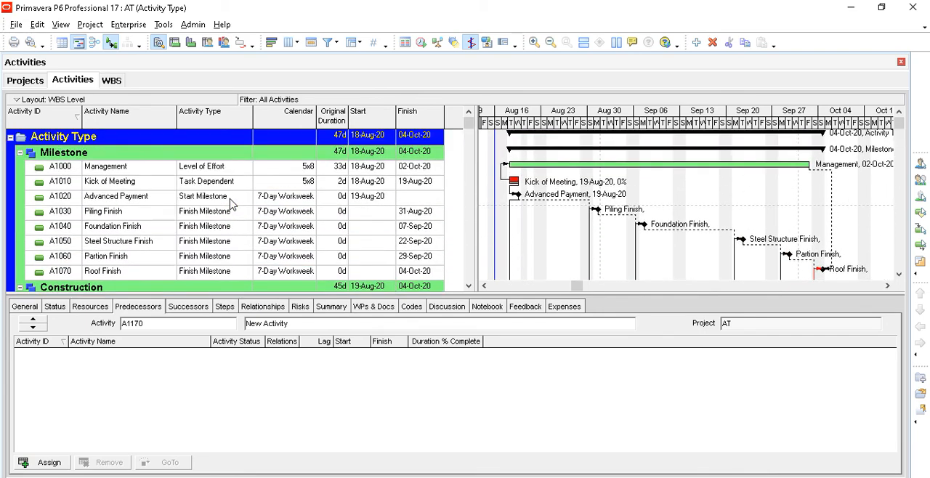
pyautogui.scroll(-5, 231, 204)
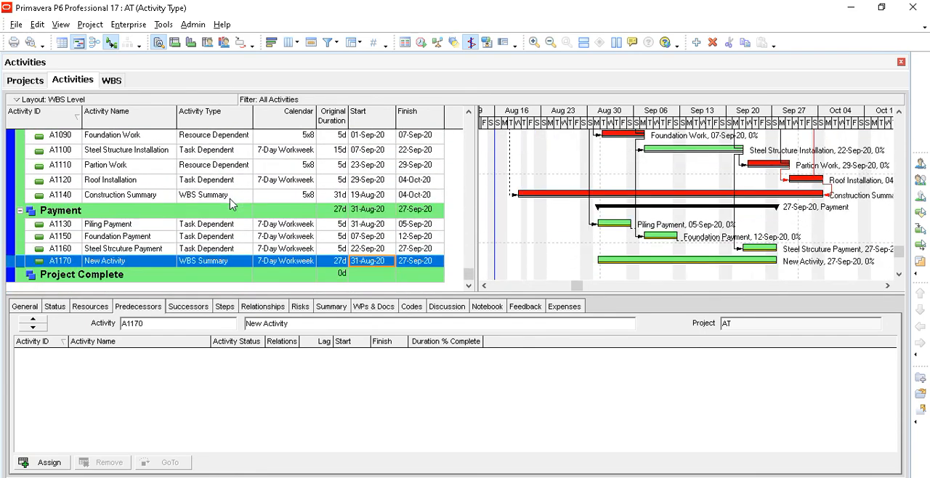
pyautogui.scroll(1, 231, 204)
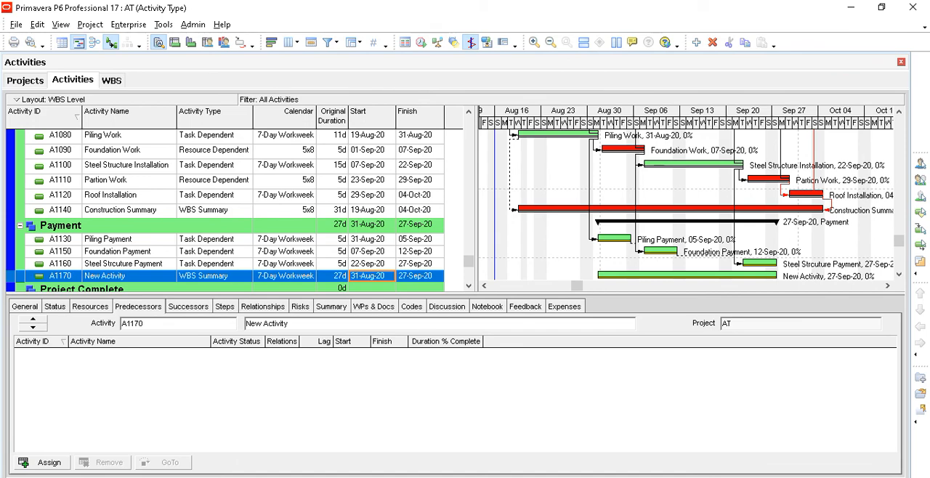
pyautogui.click(291, 244)
pyautogui.scroll(-1, 288, 245)
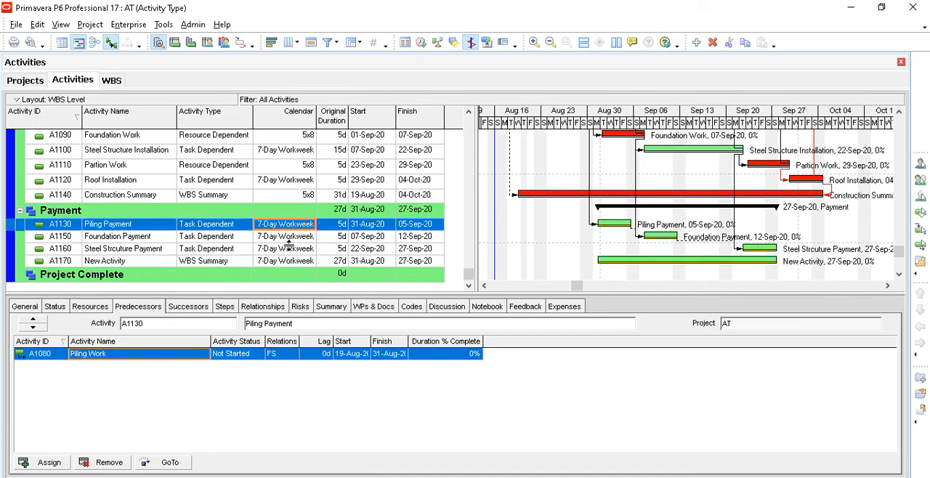
# - Switch to the Activity Type presentation in PowerPoint and play slide 3 as a slide show, revealing its entries through the Level of Effort note
pyautogui.click(287, 476)
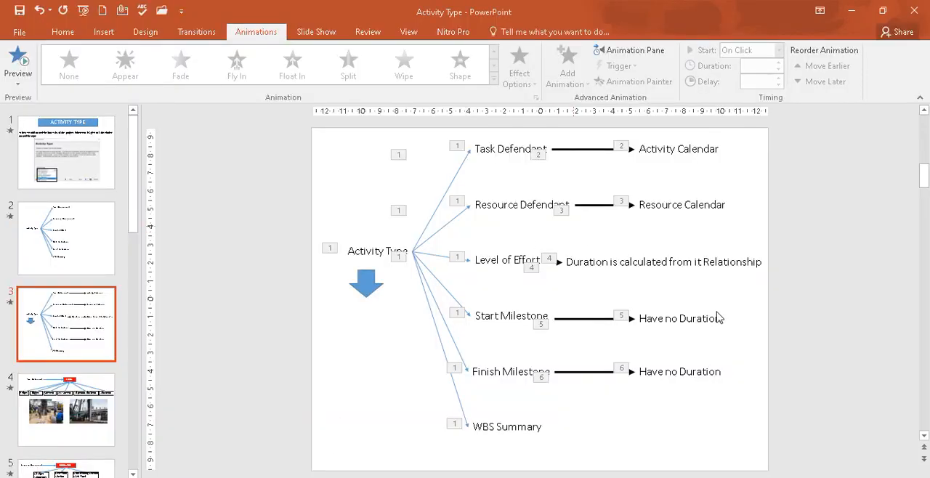
pyautogui.hotkey('shift', 'F5')
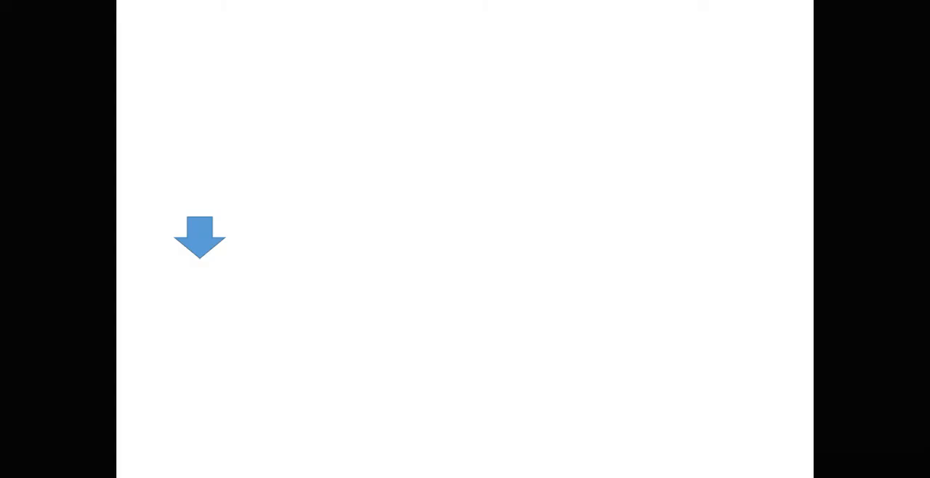
pyautogui.click(478, 256)
pyautogui.click(479, 257)
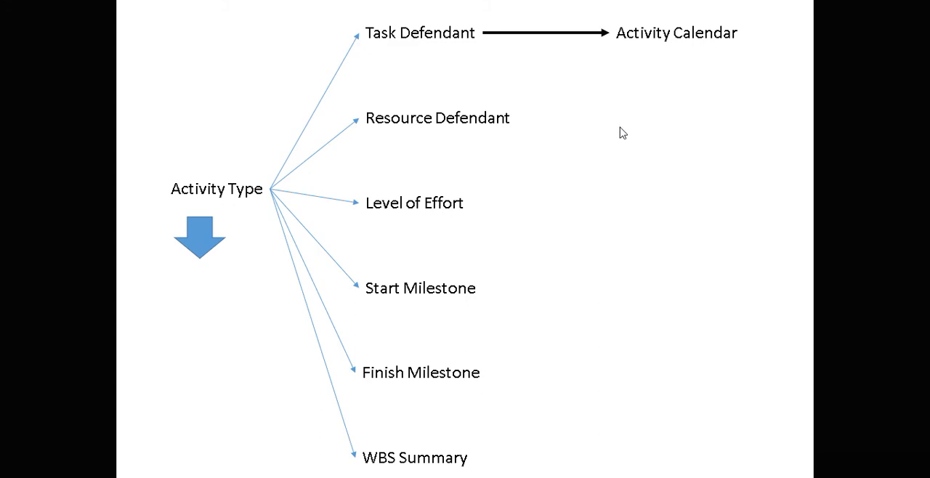
pyautogui.click(621, 151)
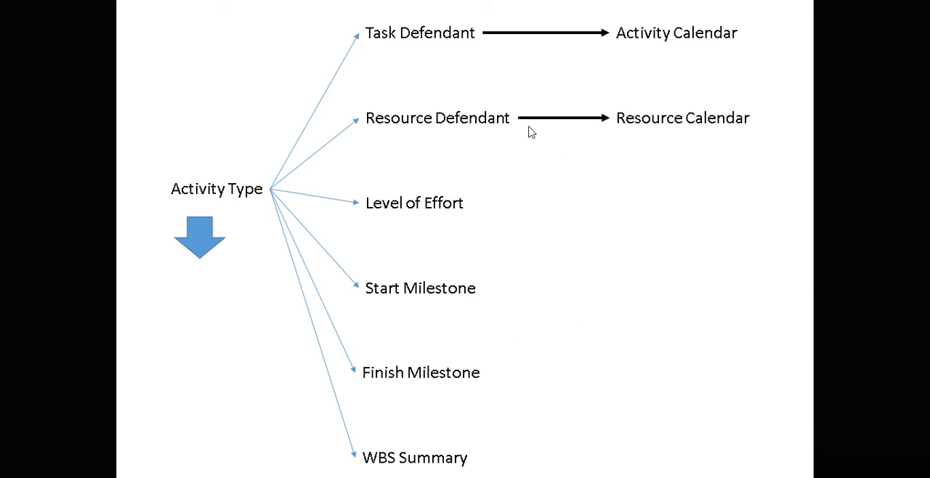
pyautogui.click(619, 178)
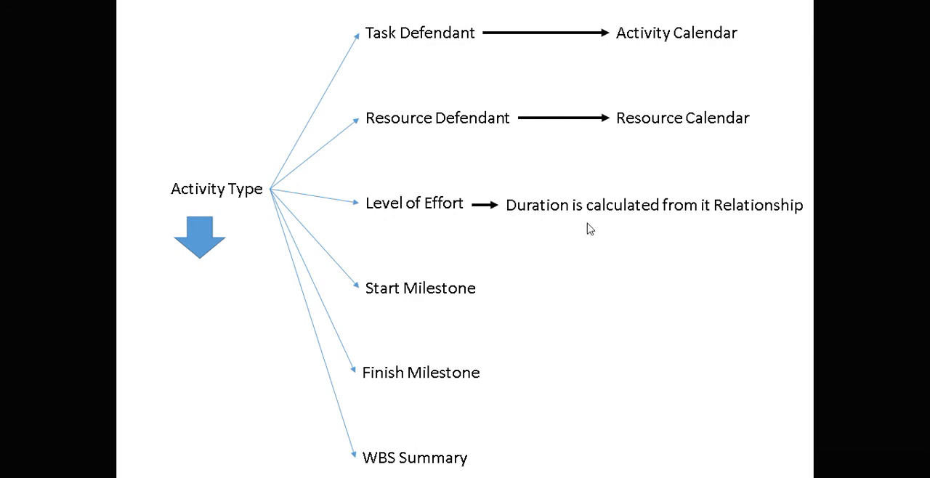